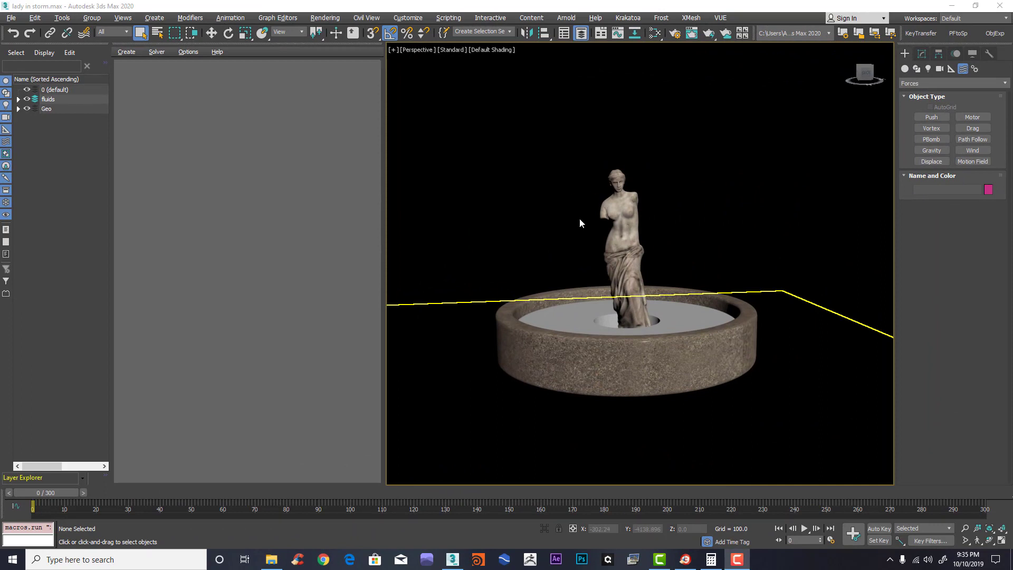
Step: Review the scene's fluids and Geo layers by selecting the emitter, kill plane, statue and pool one after another
middle_click_drag(679, 184, 720, 177)
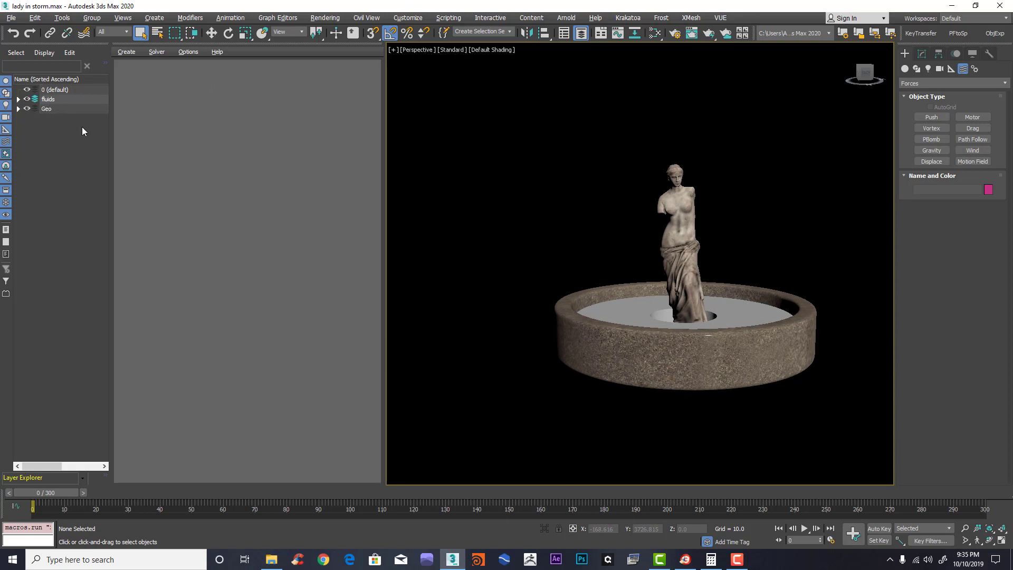
left_click(17, 99)
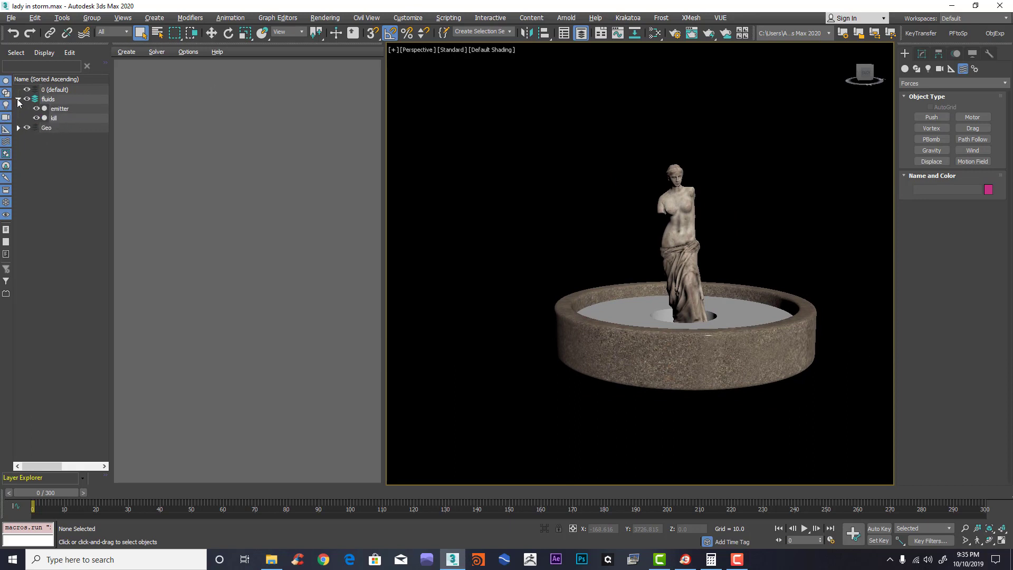
left_click(64, 110)
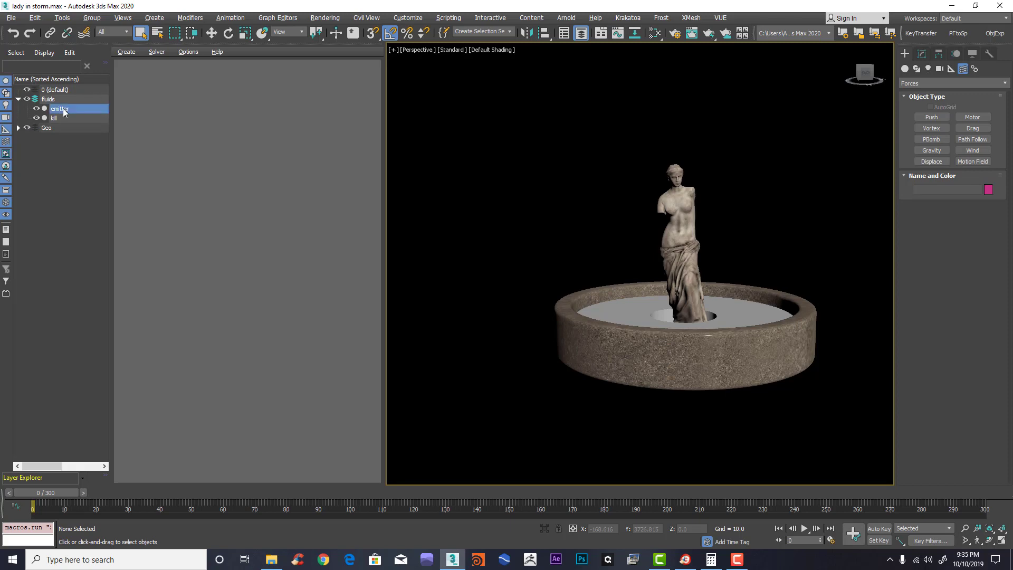
left_click(860, 74)
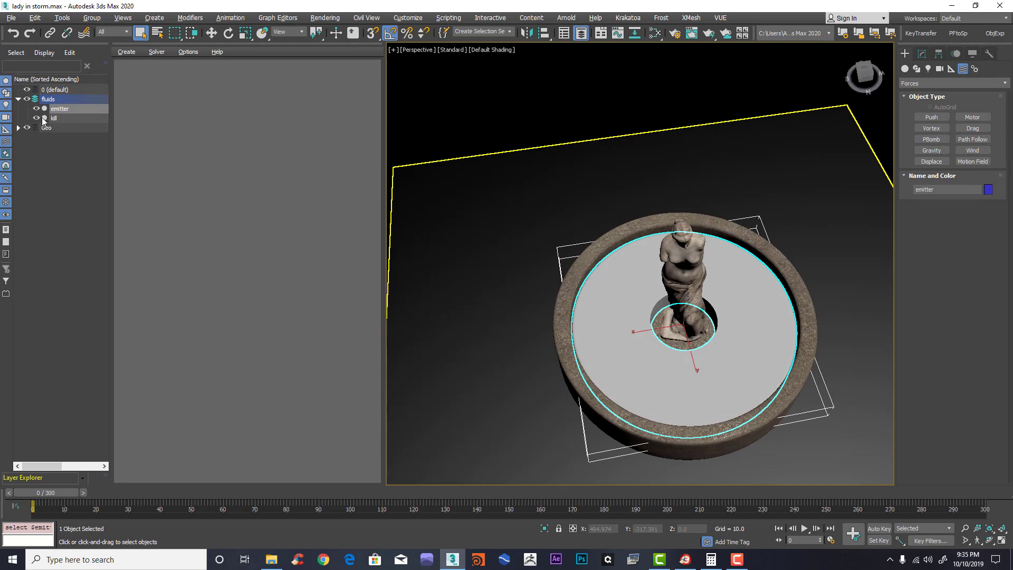
left_click(53, 119)
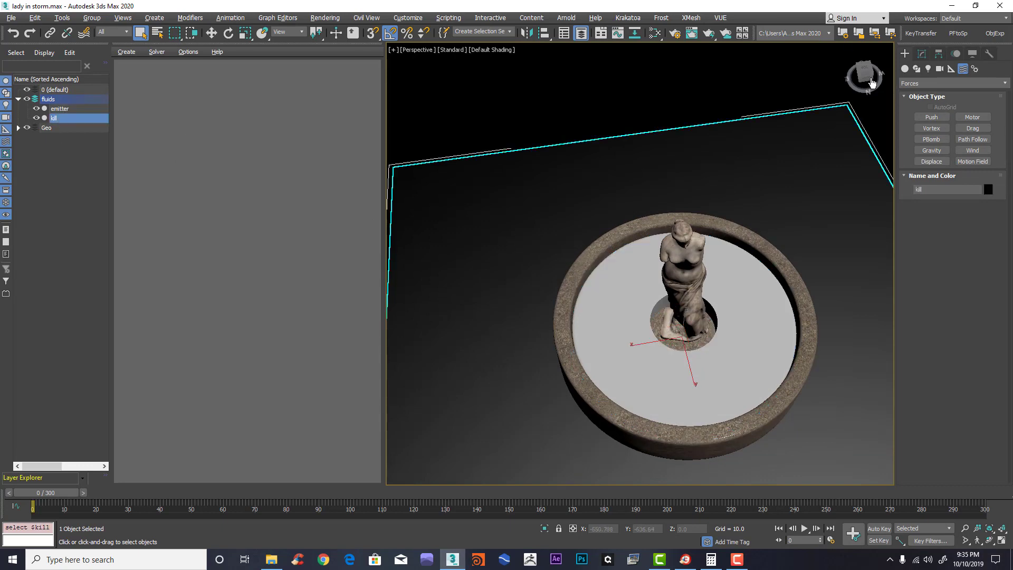
left_click(872, 82)
left_click(17, 128)
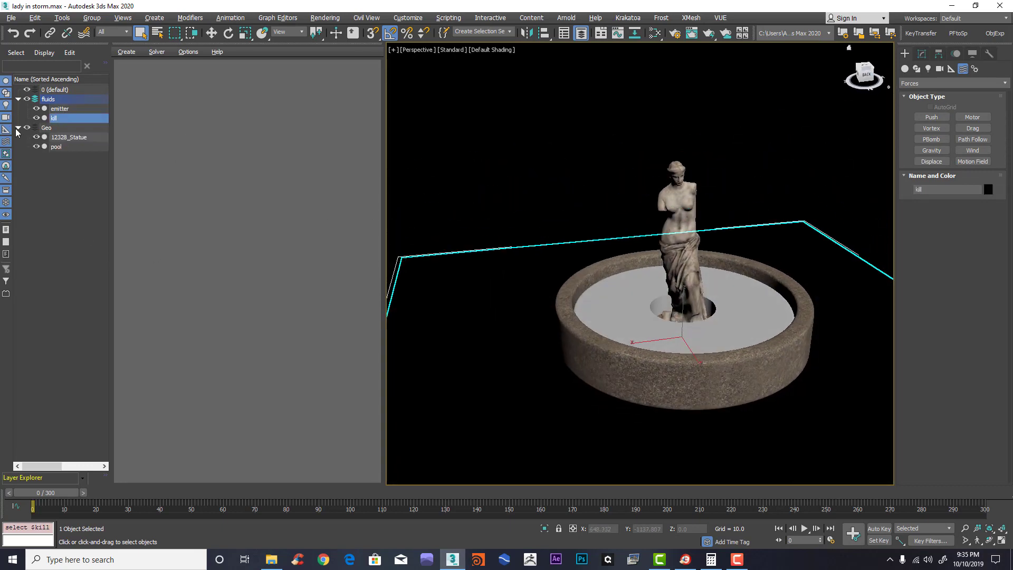
left_click(68, 137)
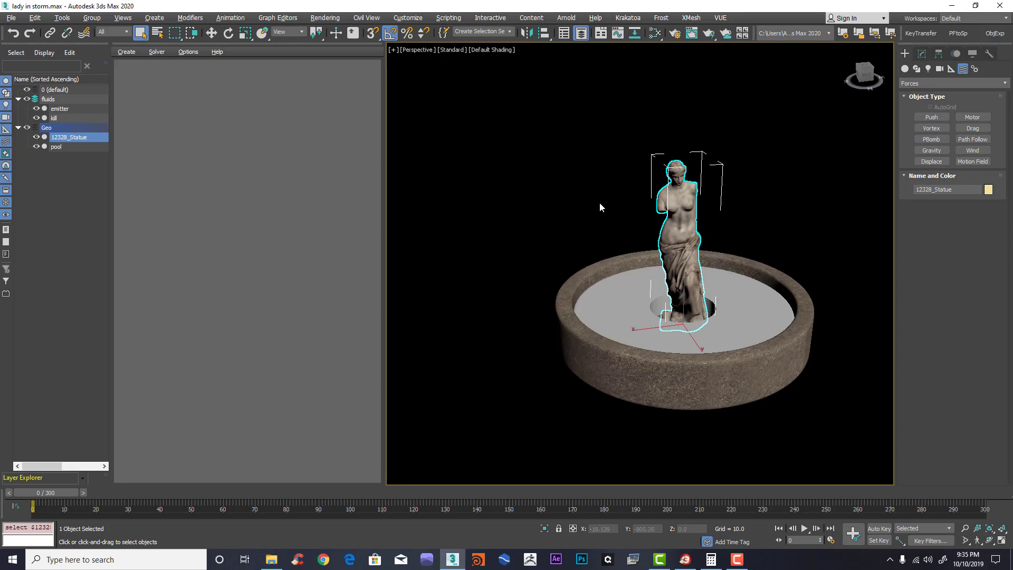
left_click(57, 147)
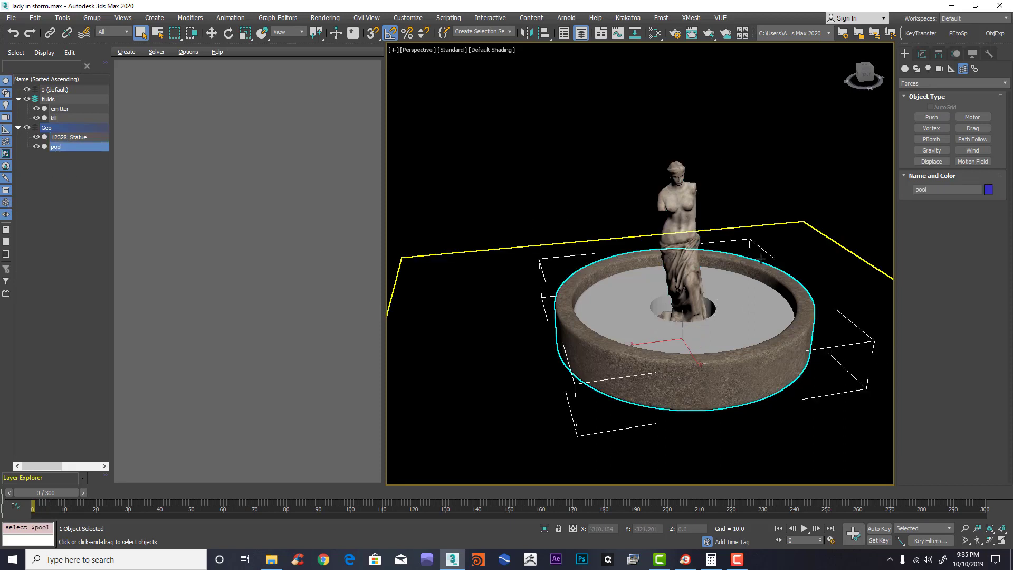
middle_click_drag(727, 279, 698, 265)
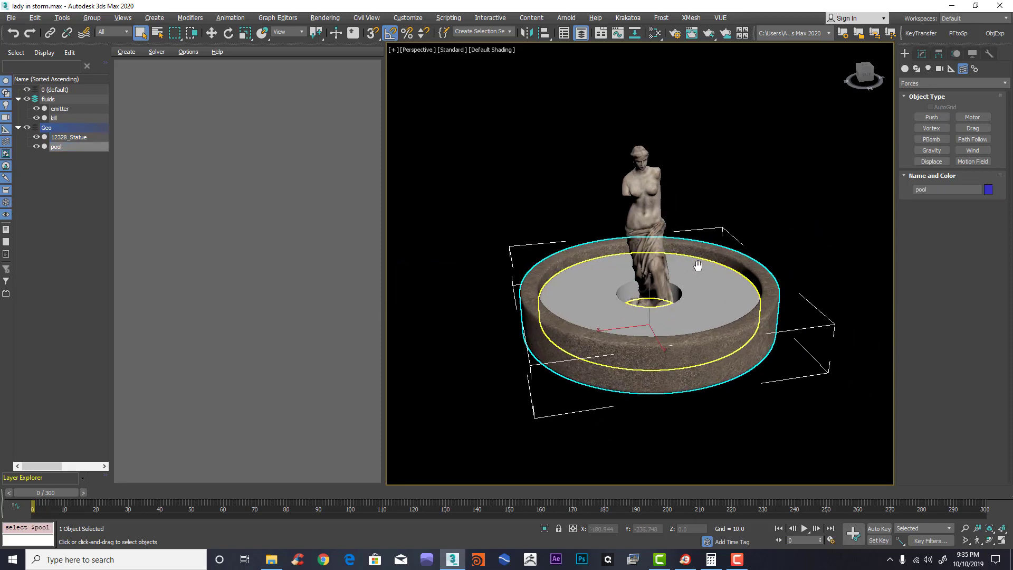
Step: Check the scene's system unit scale in the units setup and accept the settings as they are
left_click(408, 17)
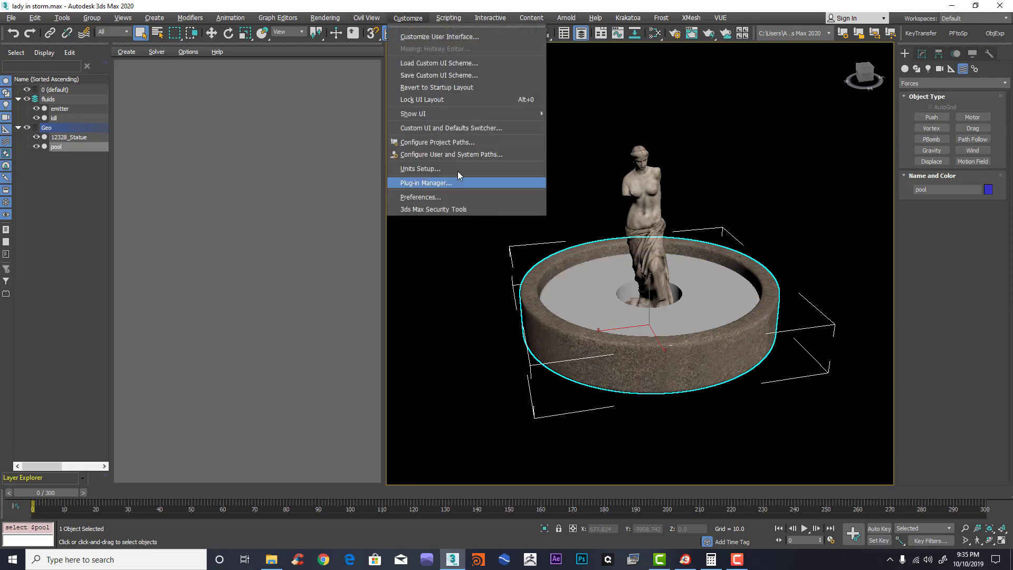
left_click(431, 168)
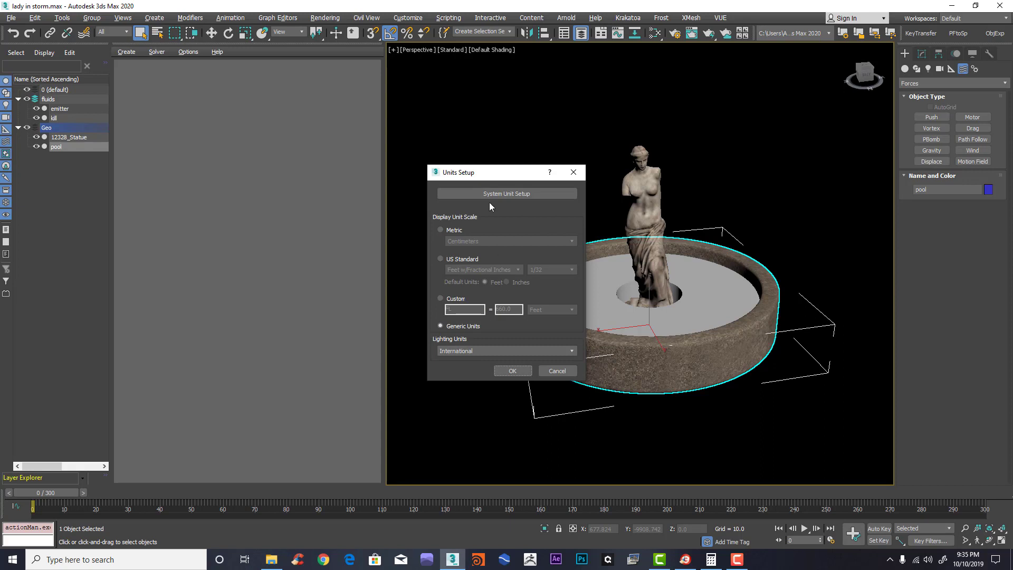
left_click(508, 194)
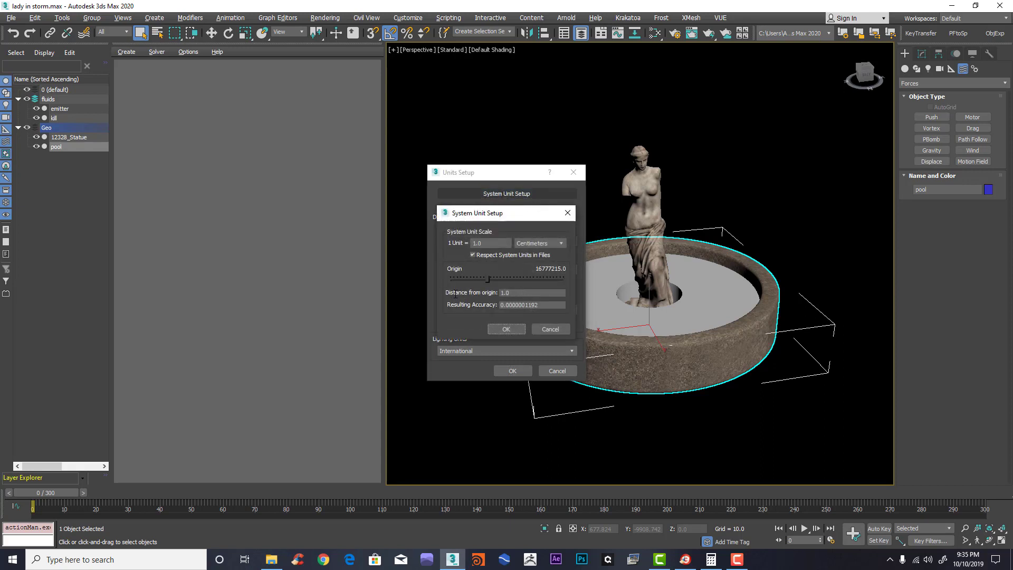
left_click(508, 330)
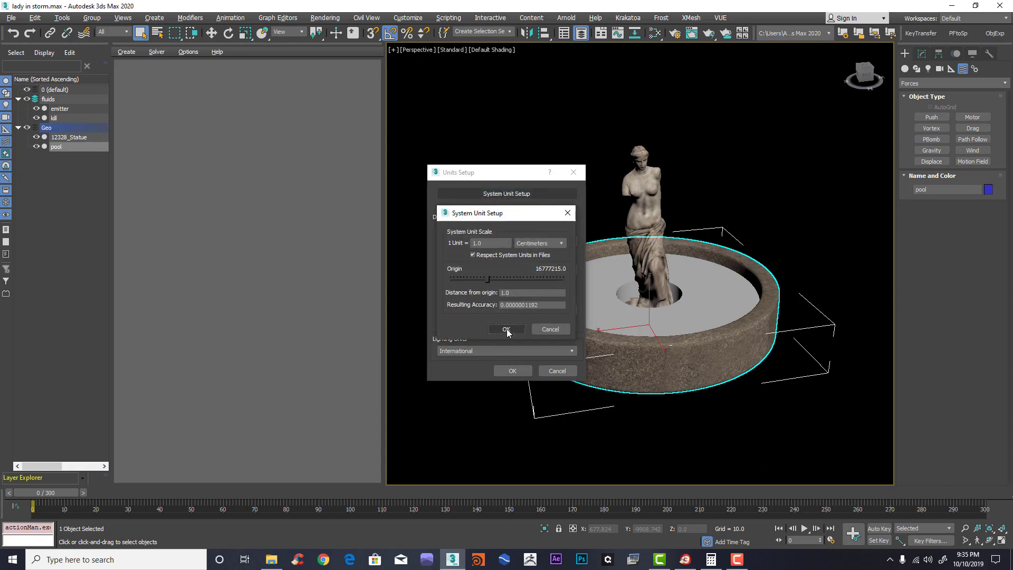
left_click(519, 372)
middle_click_drag(607, 417, 597, 414)
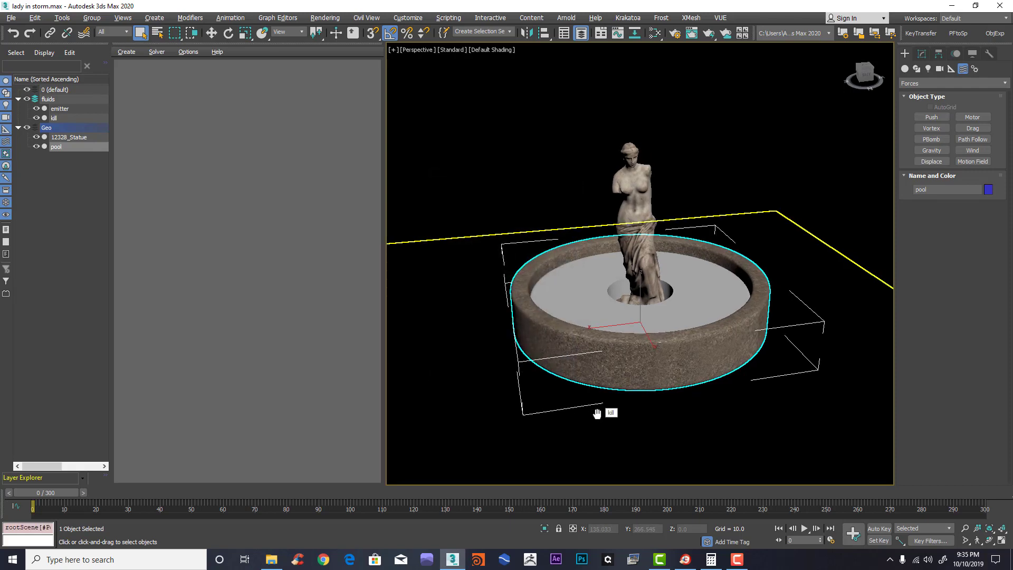
Step: Measure the statue's height from base to head with a Tape helper in the wireframe Front view, then delete the tape
key("f")
scroll(636, 317, "down", 5)
scroll(645, 327, "up", 2)
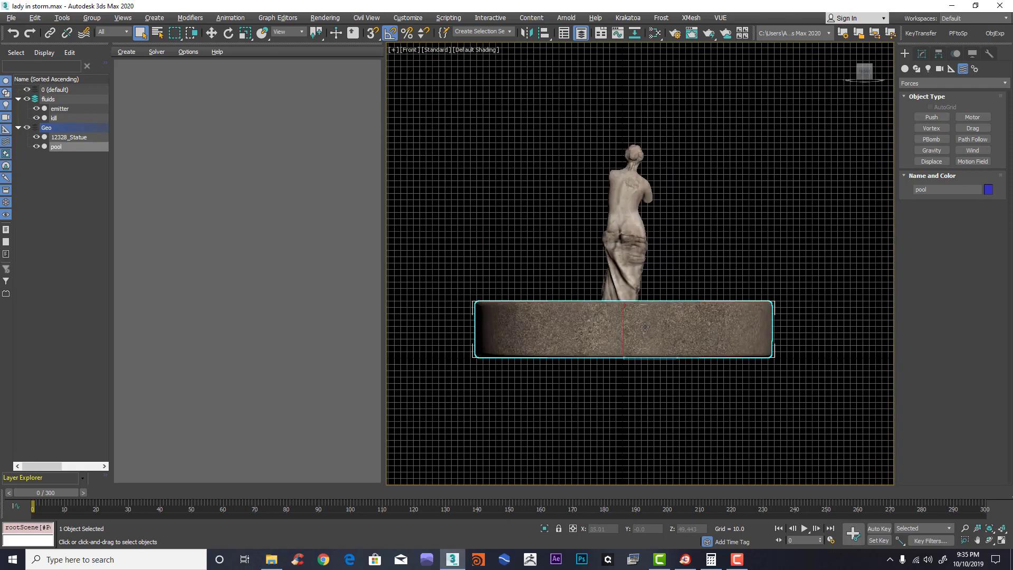
key("F3")
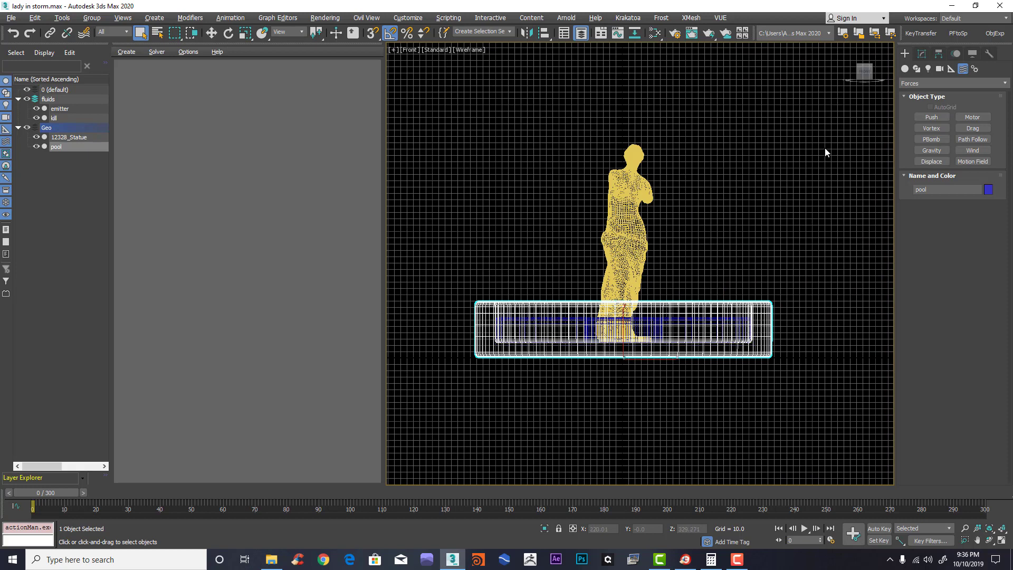
left_click(951, 69)
left_click(972, 150)
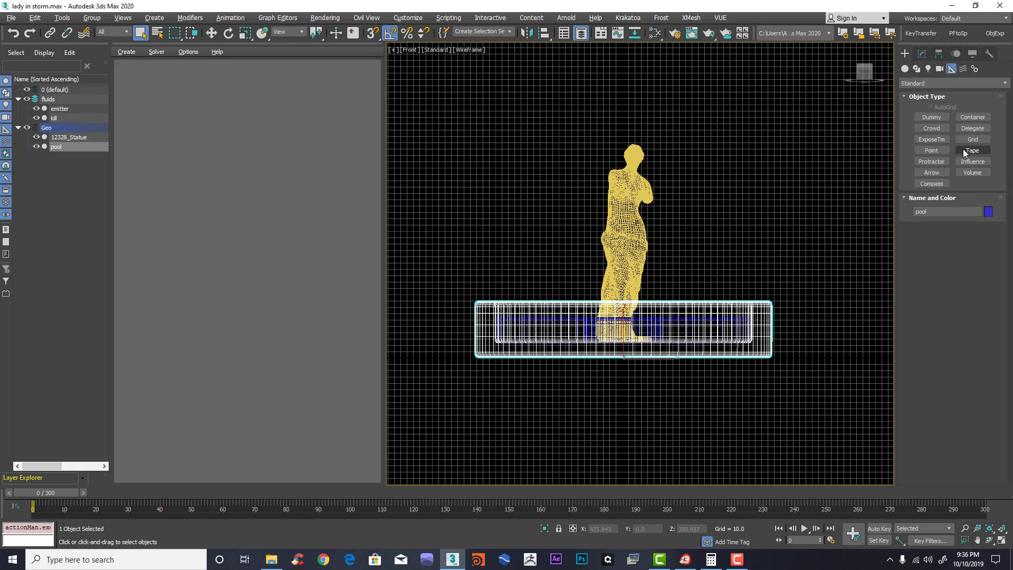
scroll(710, 321, "up", 3)
middle_click_drag(710, 321, 744, 368)
scroll(743, 367, "down", 2)
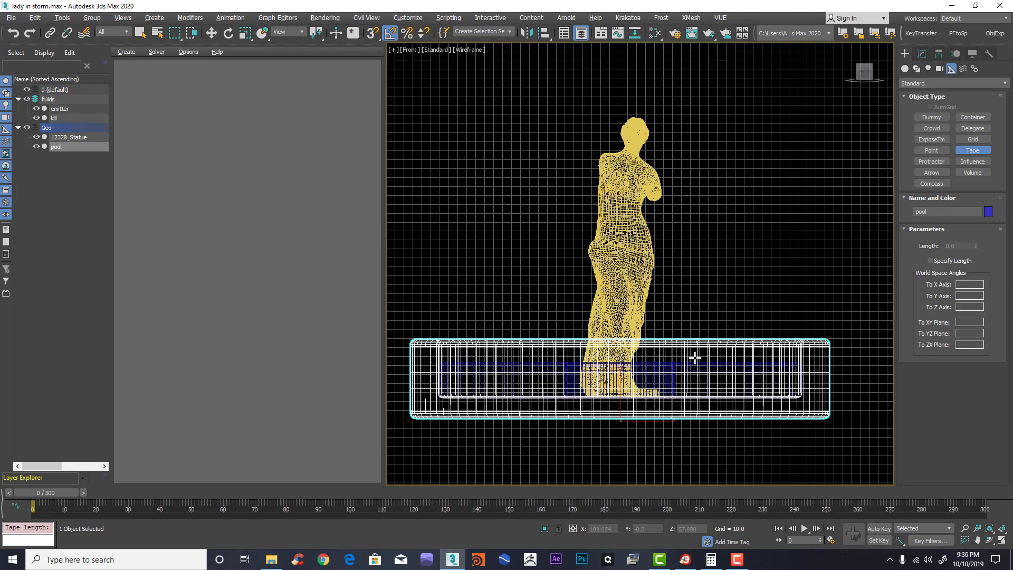
left_click_drag(654, 395, 643, 117)
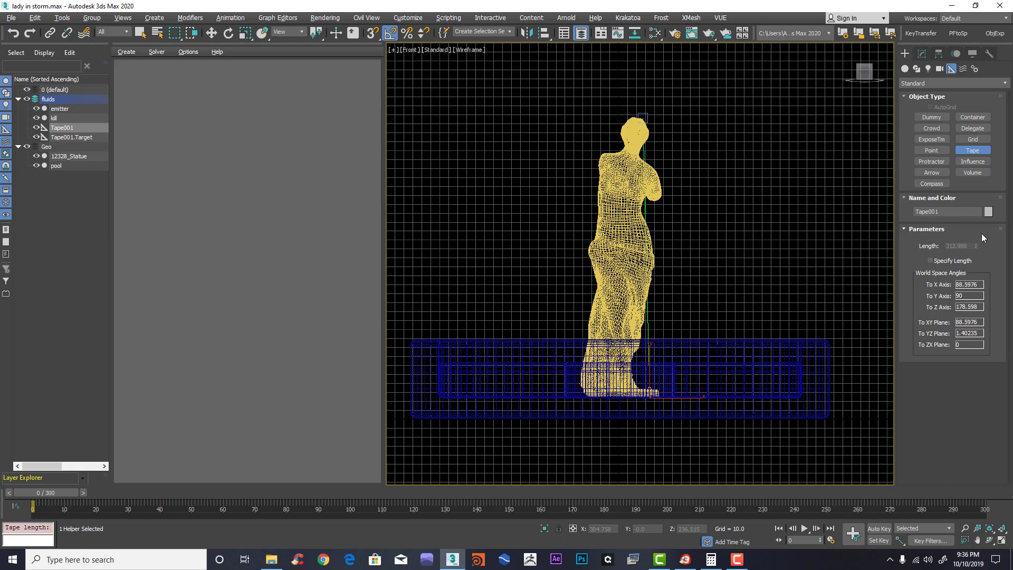
key("Delete")
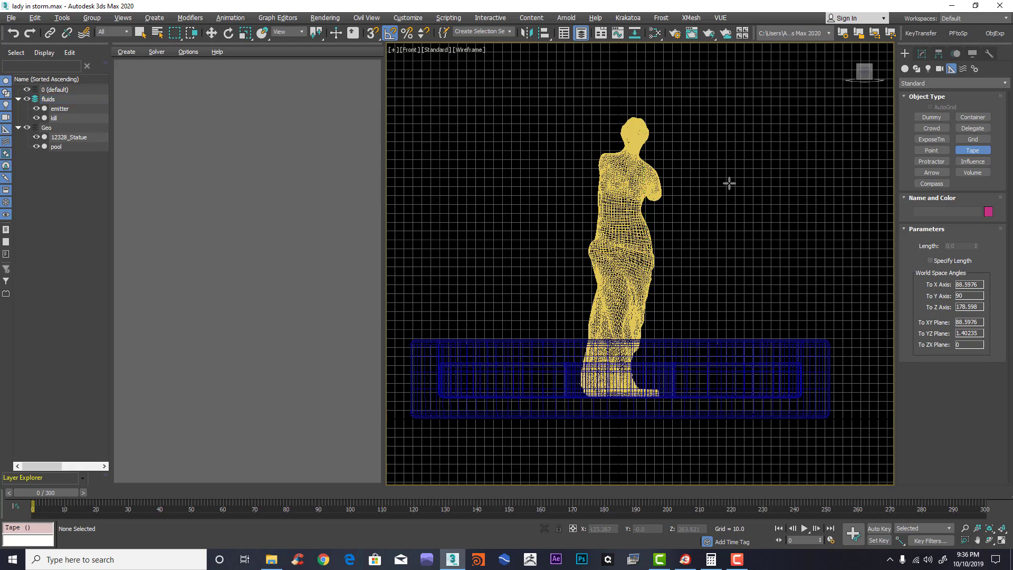
right_click(701, 117)
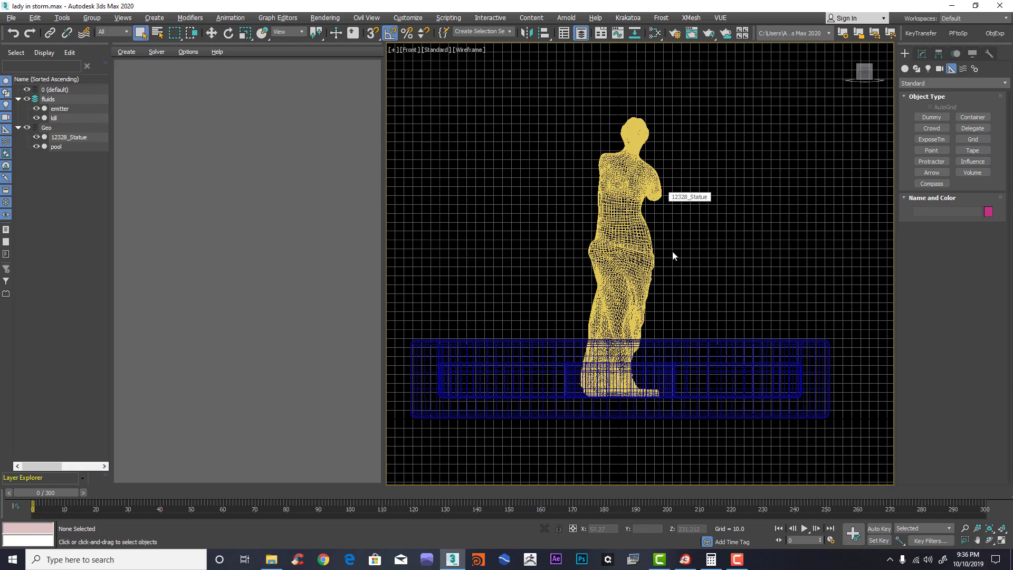
Step: Return the viewport to the shaded Perspective view and switch geometry creation to the Fluids category
mouse_move(681, 276)
middle_mouse_down()
mouse_move(713, 272)
mouse_move(696, 292)
mouse_move(703, 242)
mouse_move(704, 280)
mouse_move(643, 292)
mouse_move(546, 290)
mouse_move(590, 284)
middle_mouse_up()
key("p")
scroll(704, 280, "down", 5)
key("F3")
left_click(944, 83)
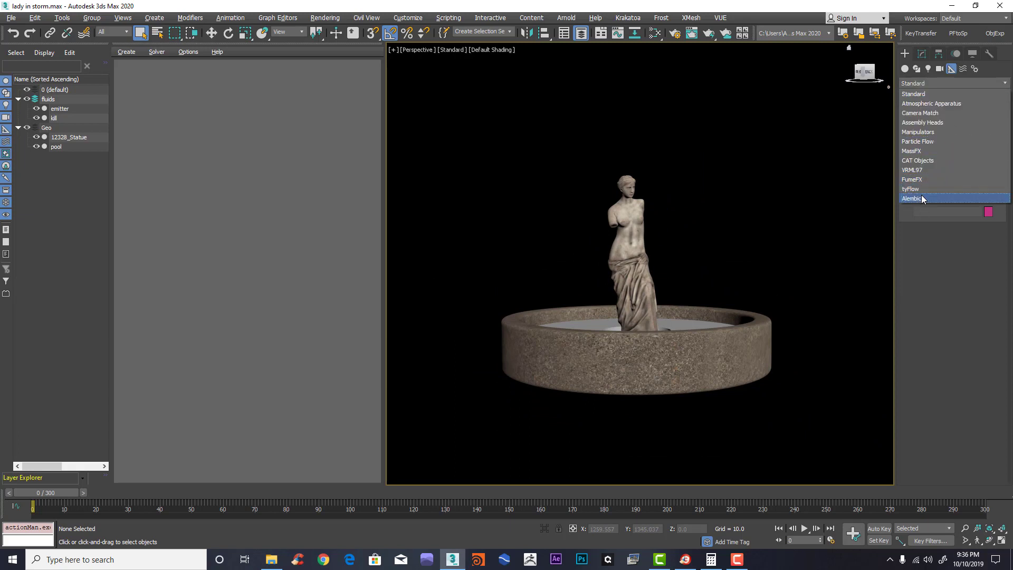
left_click(905, 68)
left_click(922, 86)
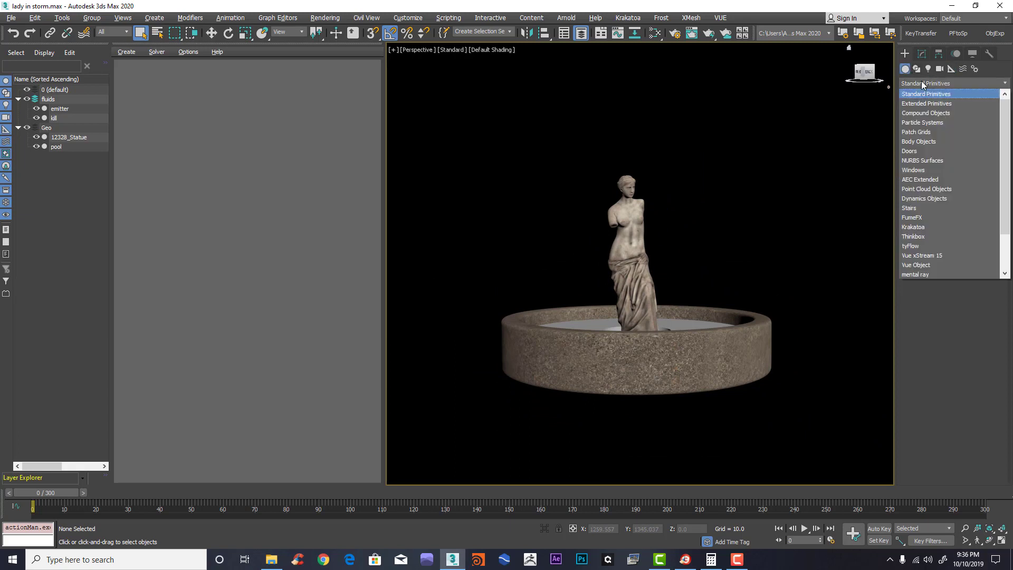
scroll(925, 248, "down", 5)
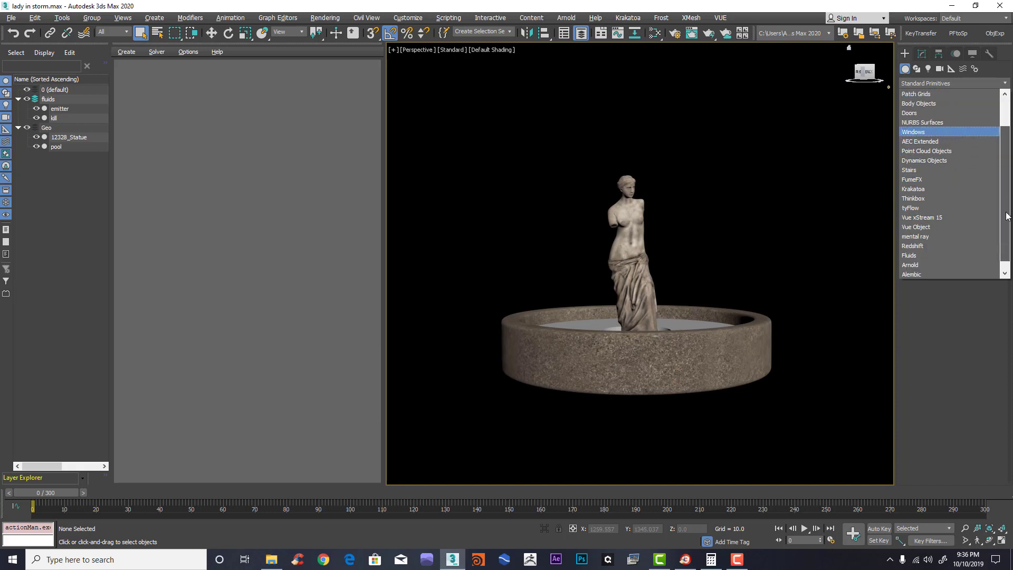
left_click(924, 249)
Step: Create a Liquid object beside the kill plane in the Top view, with an icon size of about 244
middle_click_drag(856, 214, 788, 302)
key("t")
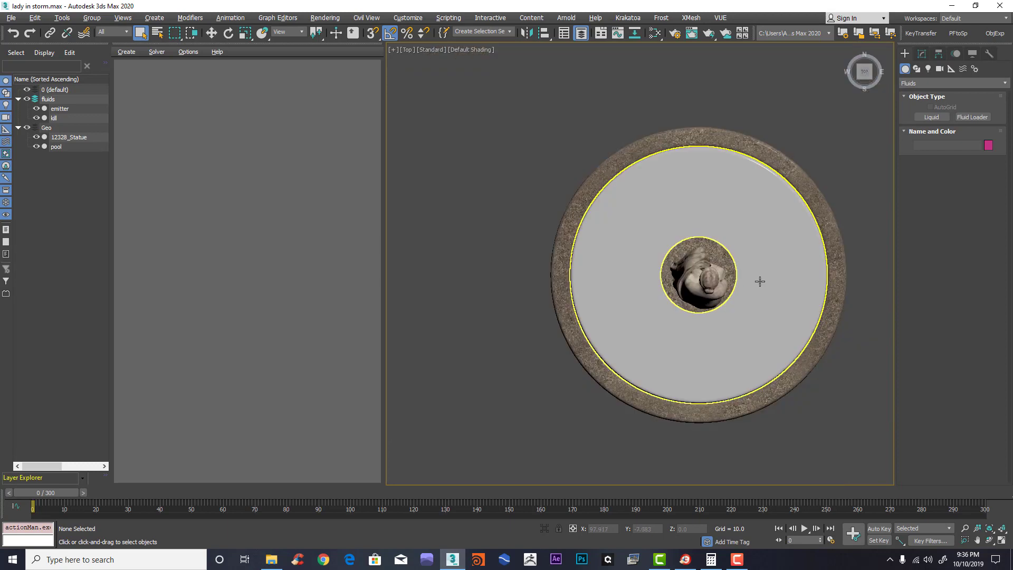
left_click(933, 117)
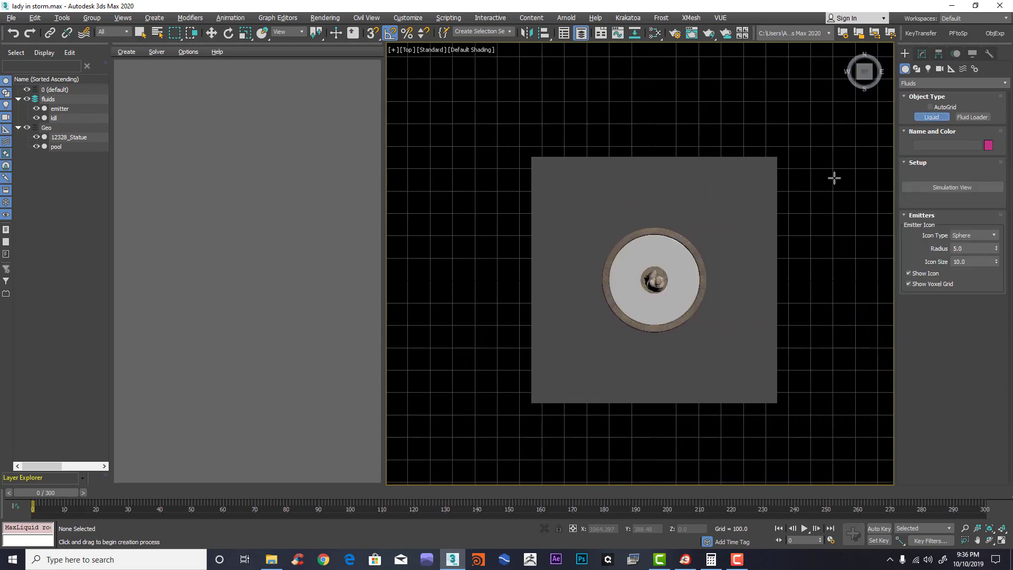
middle_click_drag(843, 243, 751, 228)
left_click_drag(767, 232, 789, 284)
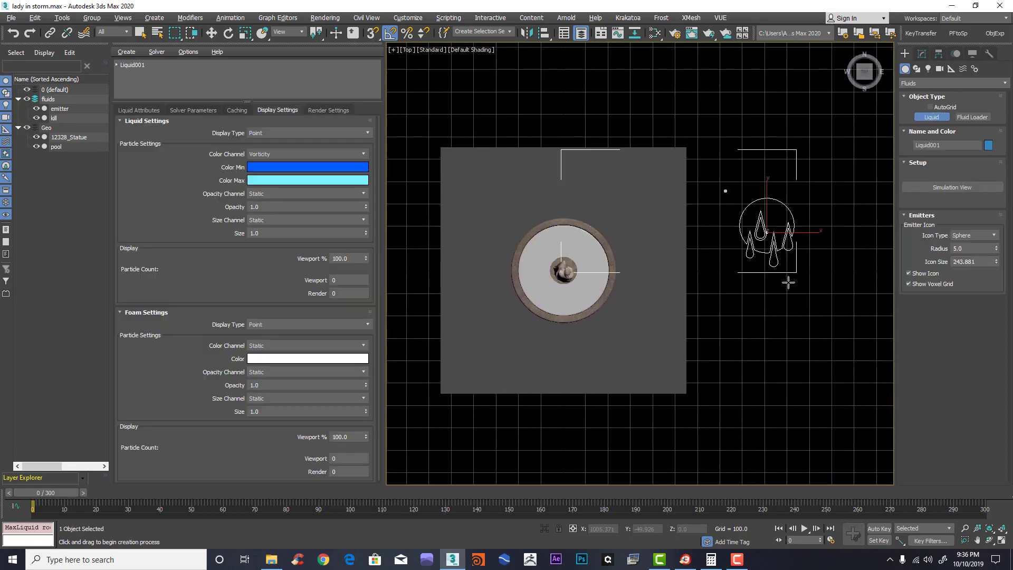
right_click(790, 283)
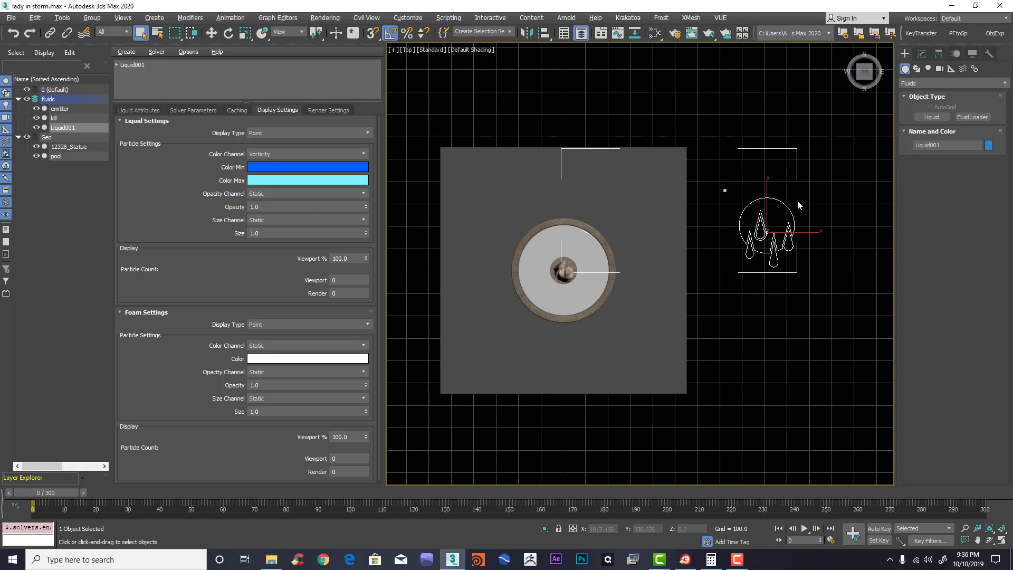
Step: Expand the liquid object in the Simulation View and clear its solver's cache
left_click(123, 65)
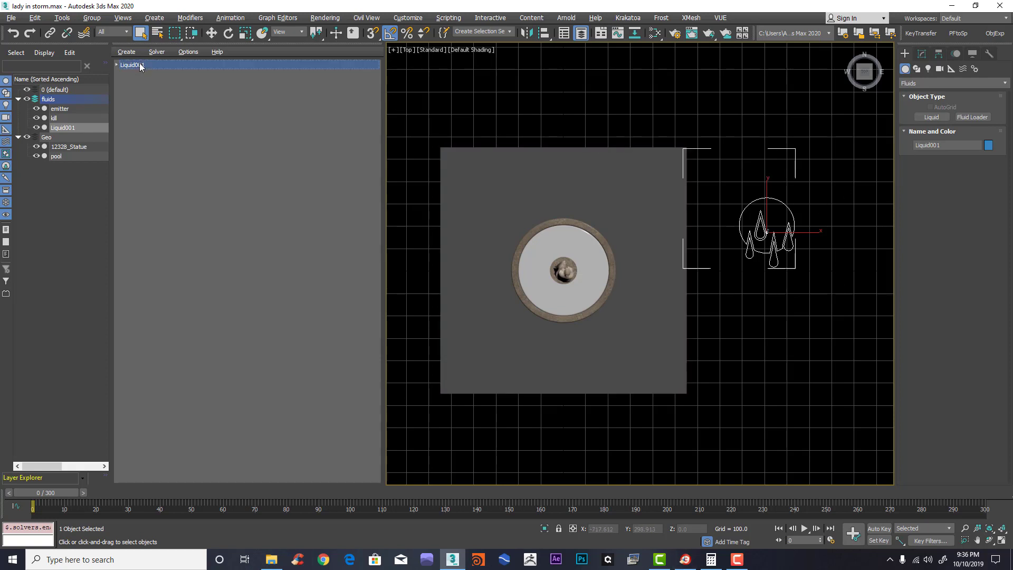
left_click(118, 65)
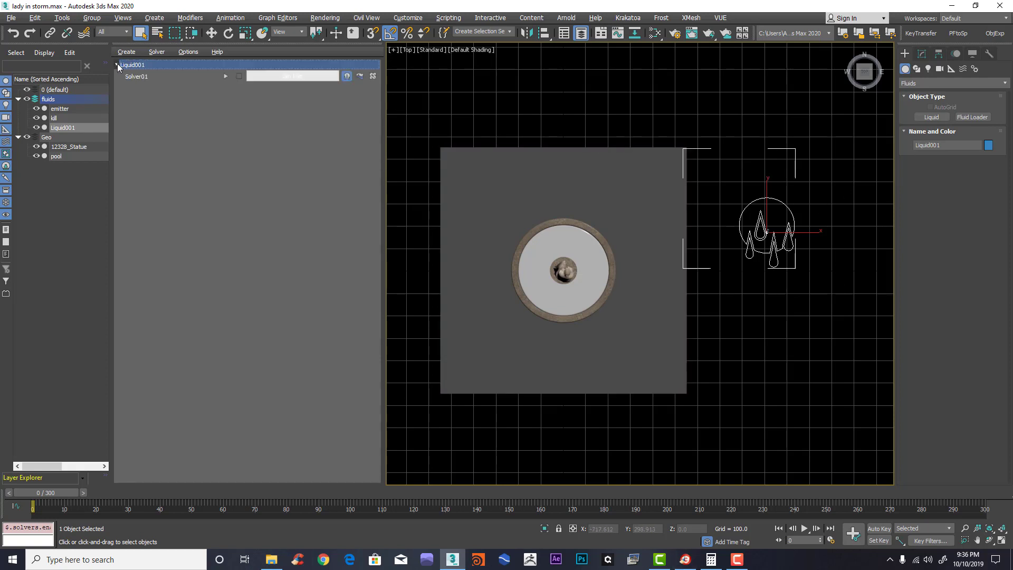
right_click(272, 78)
left_click(292, 85)
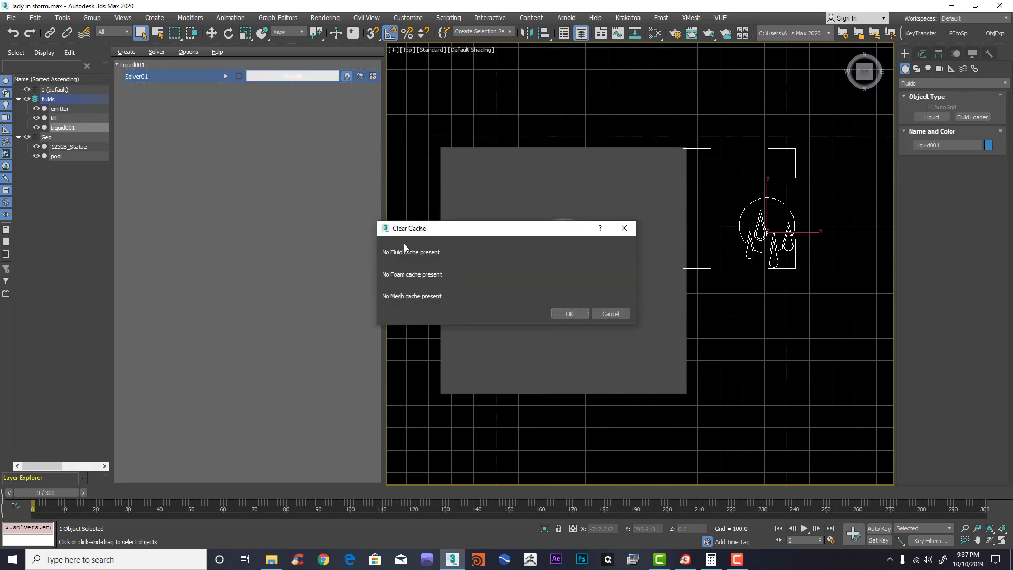
left_click(579, 313)
Step: Align the liquid object to the center of the fountain pool in the Top view
middle_click_drag(761, 175, 772, 188)
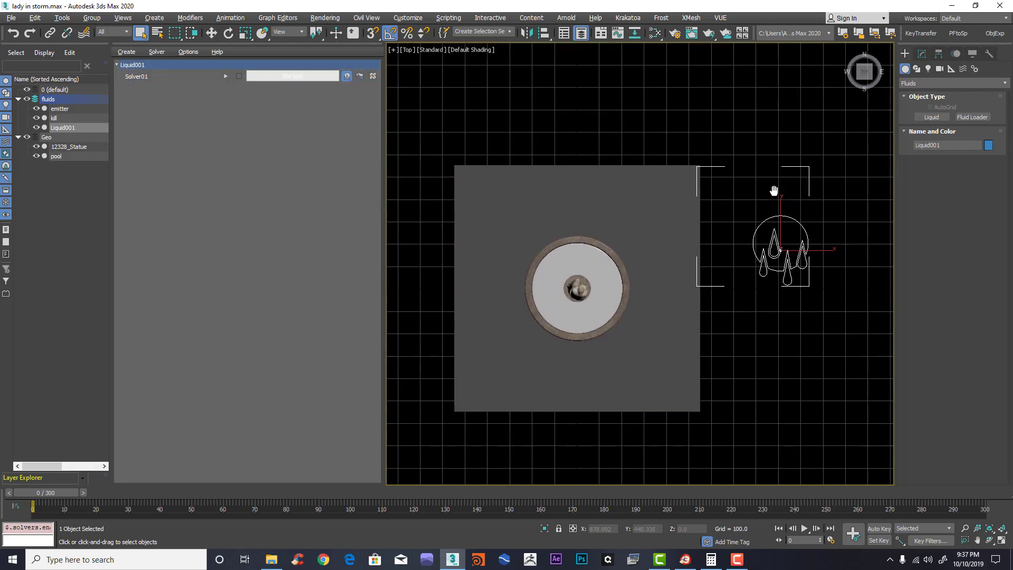
left_click(791, 248)
scroll(756, 274, "up", 3)
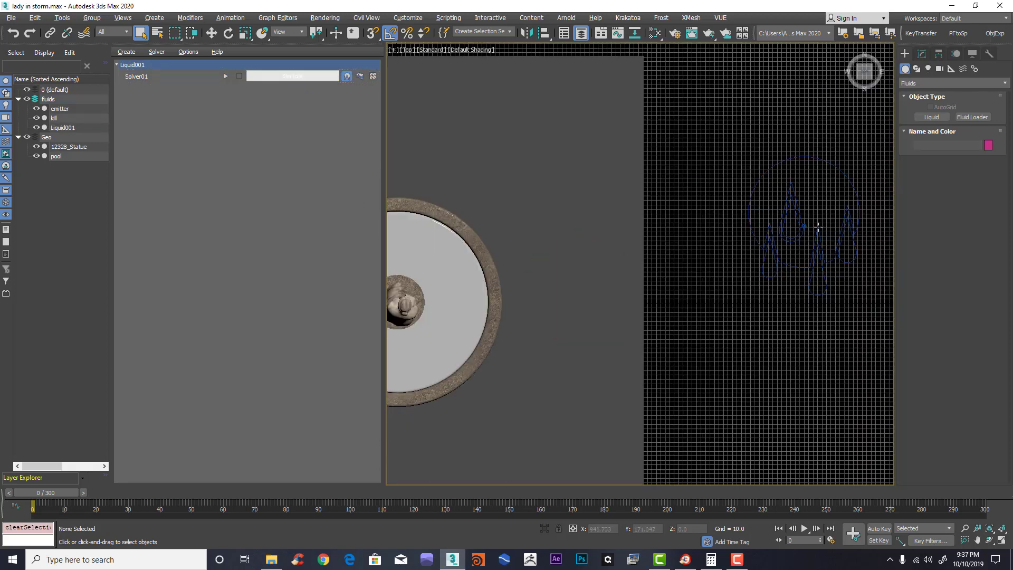
middle_click_drag(730, 358, 808, 339)
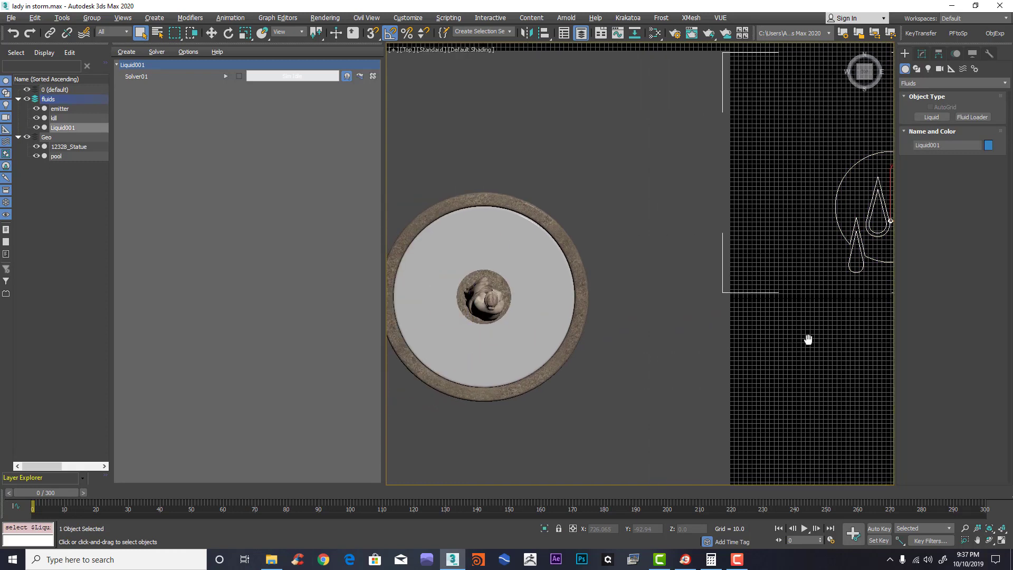
key("alt+a")
middle_click_drag(581, 373, 633, 281)
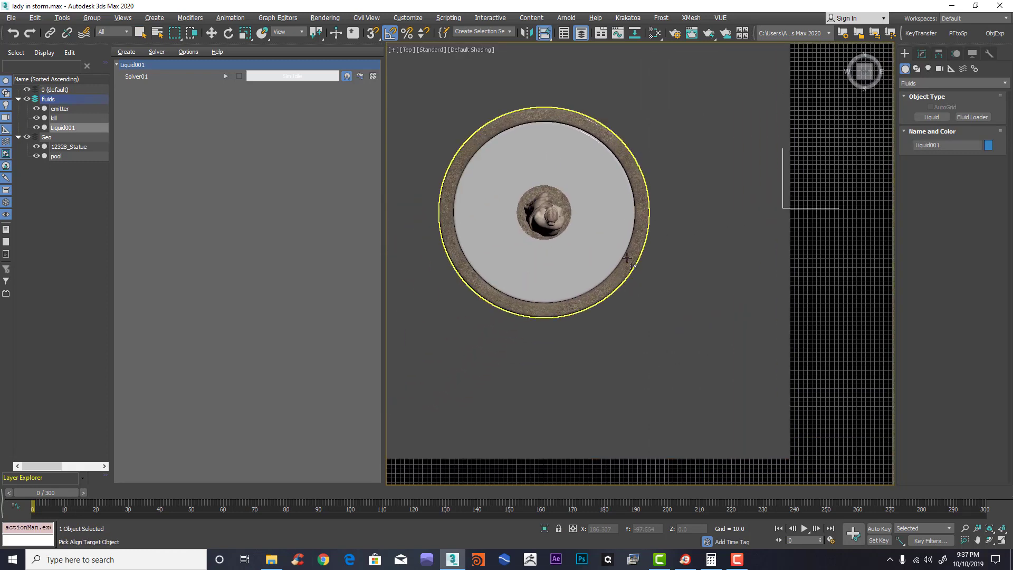
left_click(586, 114)
Step: Raise the liquid object vertically above the statue's head, to a Z position of about 352.7
middle_click_drag(588, 245, 616, 252, "alt")
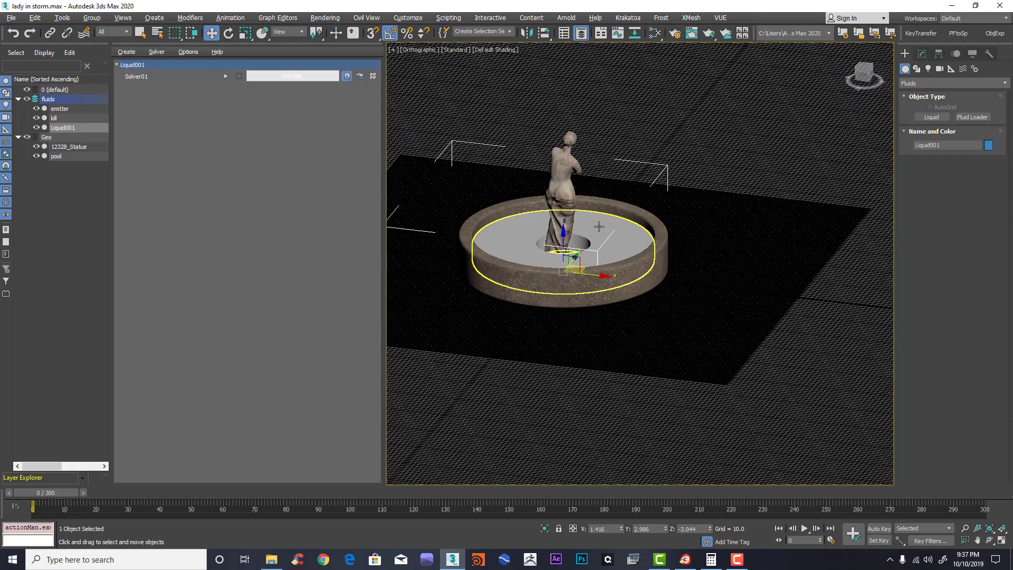
left_click_drag(565, 232, 572, 89)
middle_click_drag(600, 148, 652, 208, "alt")
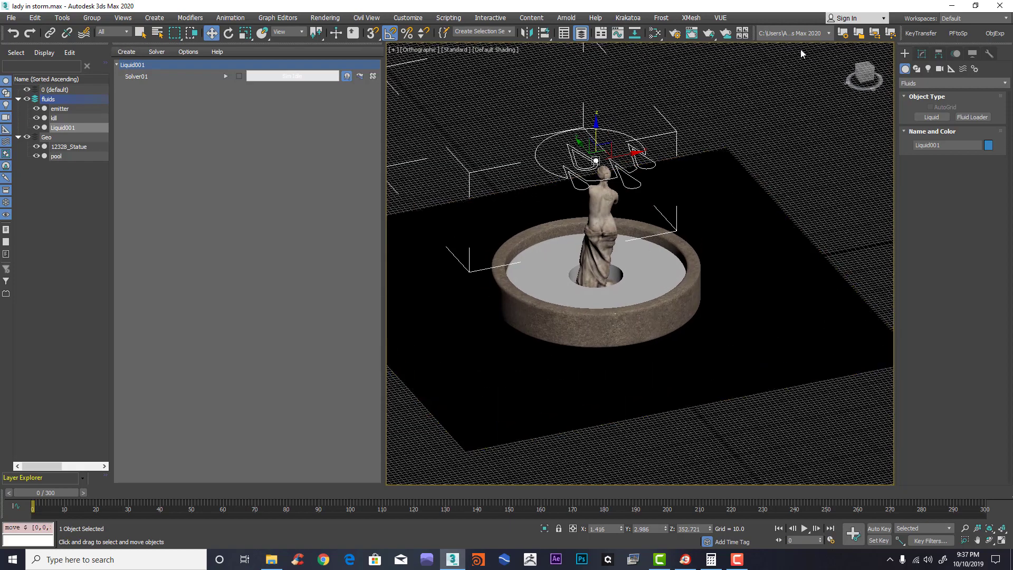
Step: Hide the liquid object's emitter icon and reduce its icon size to about 93
left_click(921, 54)
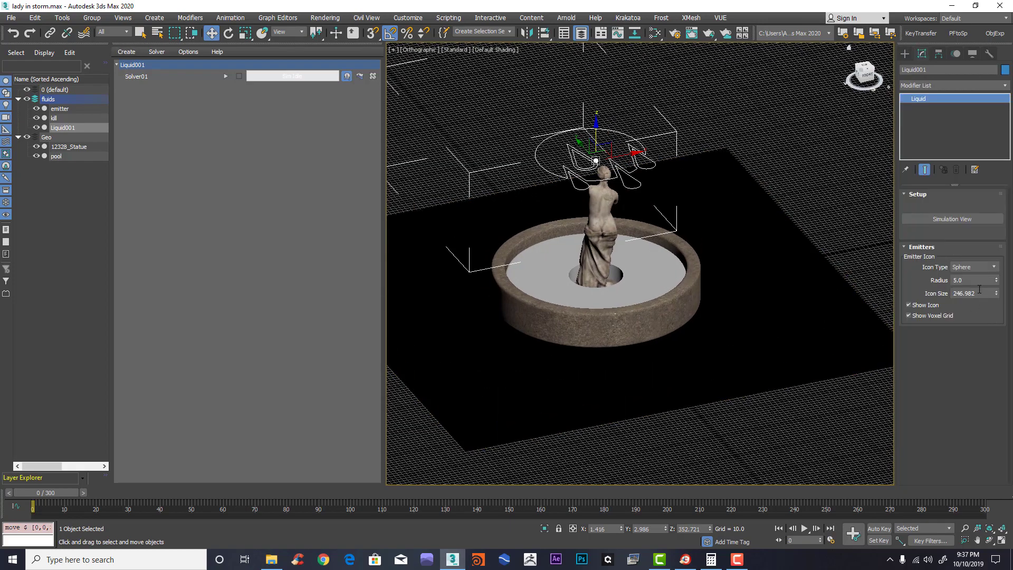
left_click(909, 306)
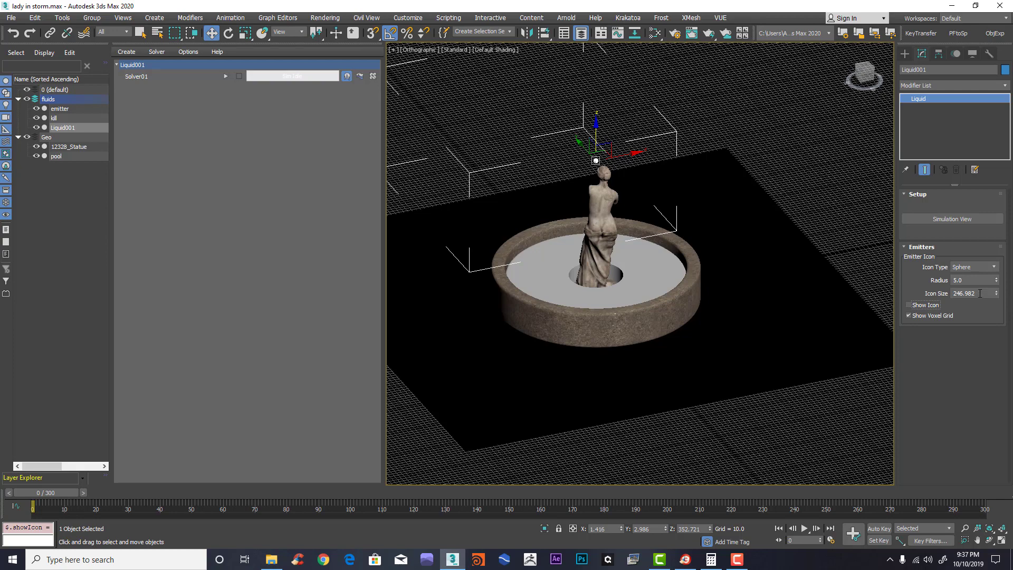
left_click_drag(1000, 300, 1002, 346)
Step: Switch the viewport to Perspective and set the liquid's emitter icon type to Custom, using the emitter object as its source
scroll(626, 169, "up", 6)
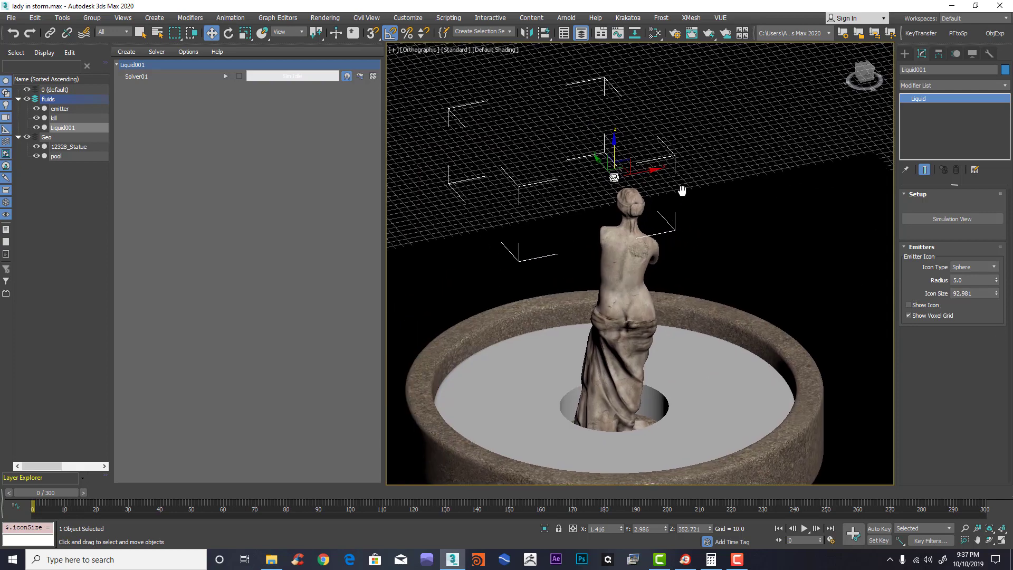
middle_click_drag(621, 191, 649, 195)
scroll(692, 183, "down", 6)
scroll(694, 188, "up", 6)
mouse_move(691, 223)
middle_mouse_down()
mouse_move(671, 189)
mouse_move(698, 218)
middle_mouse_up()
key("p")
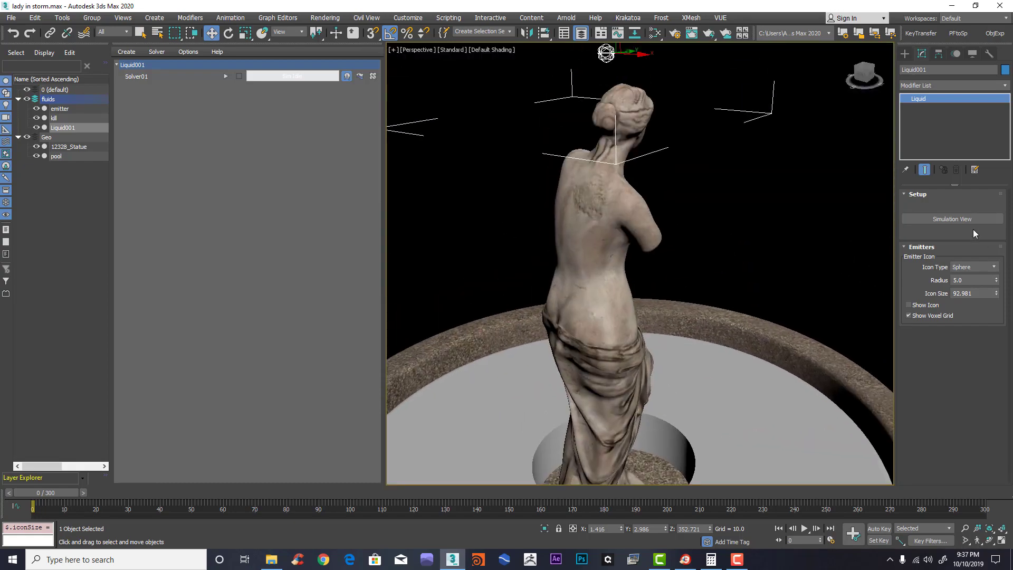
left_click(977, 267)
left_click(964, 307)
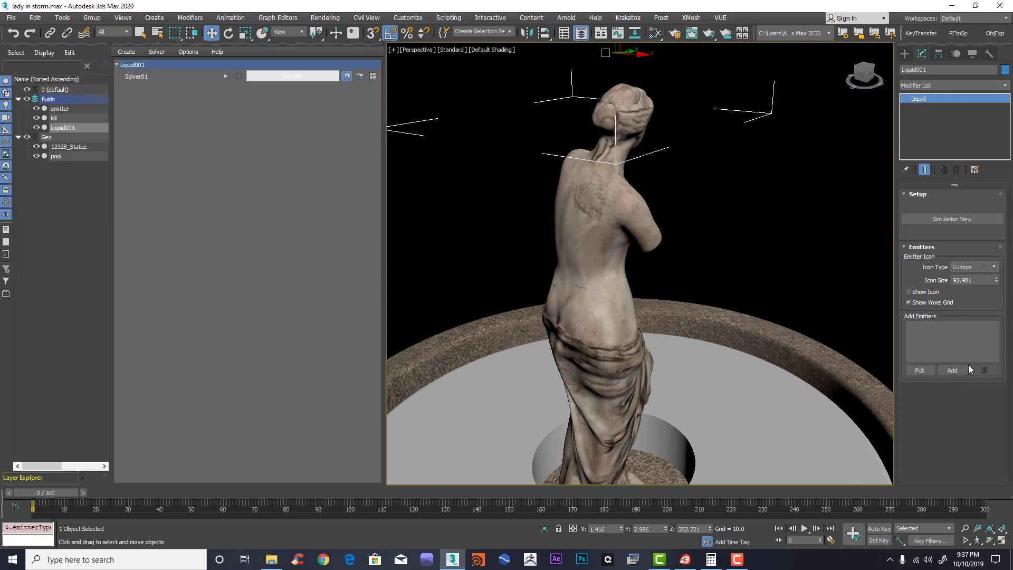
left_click(921, 370)
middle_click_drag(855, 317, 754, 252)
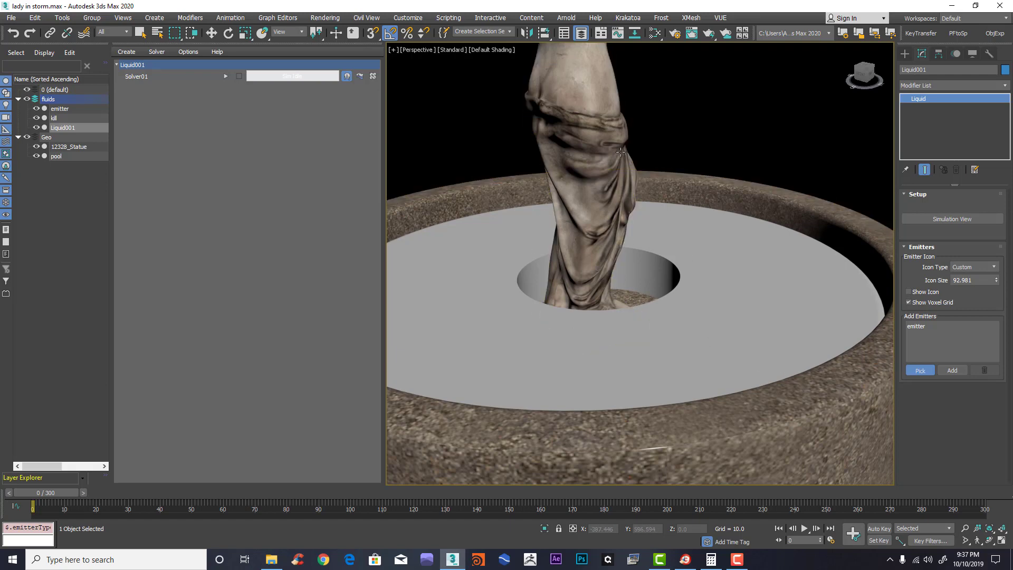
middle_click_drag(612, 140, 614, 183)
scroll(614, 183, "down", 5)
scroll(710, 211, "up", 6)
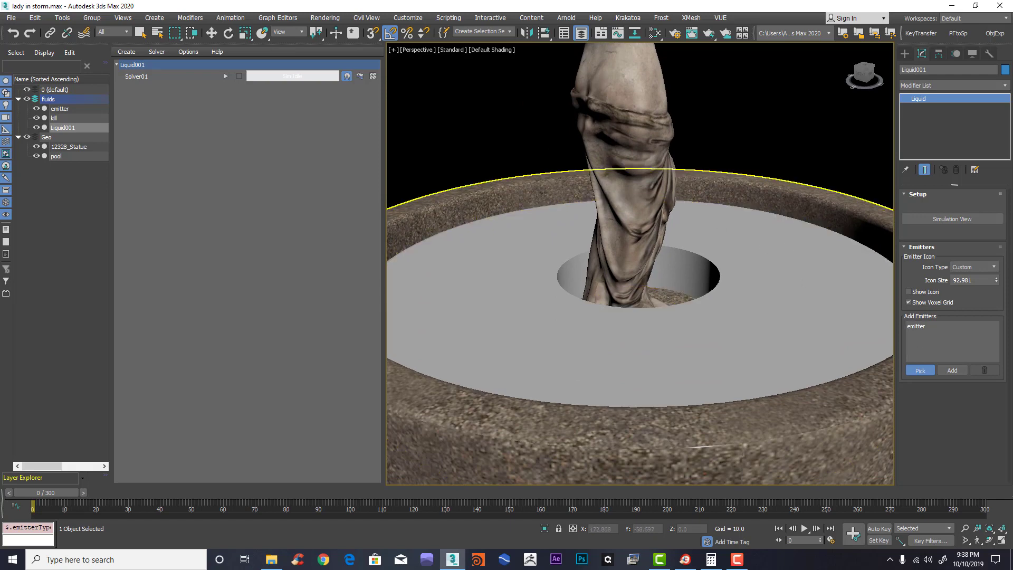
middle_click_drag(774, 385, 775, 436)
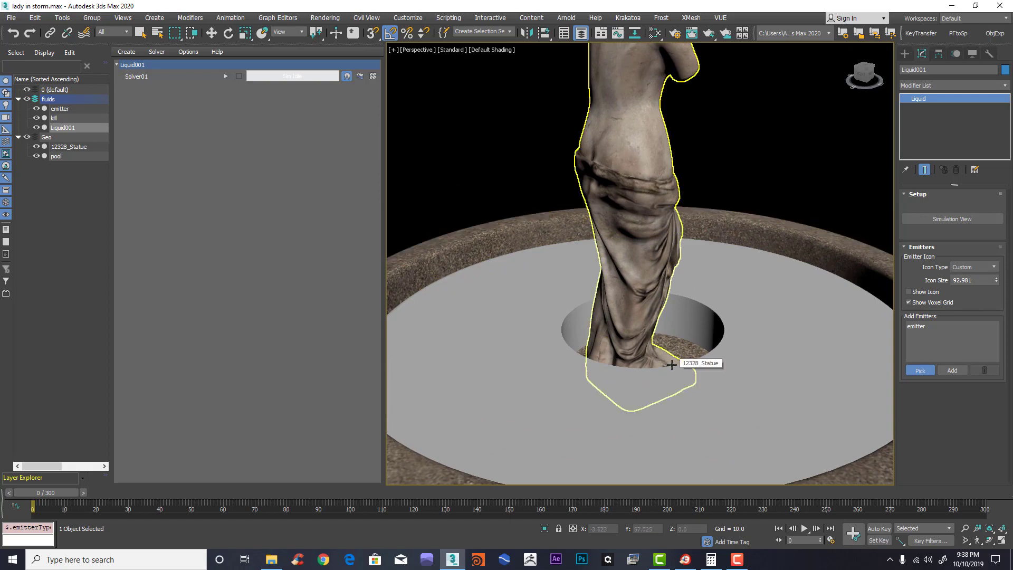
right_click(771, 139)
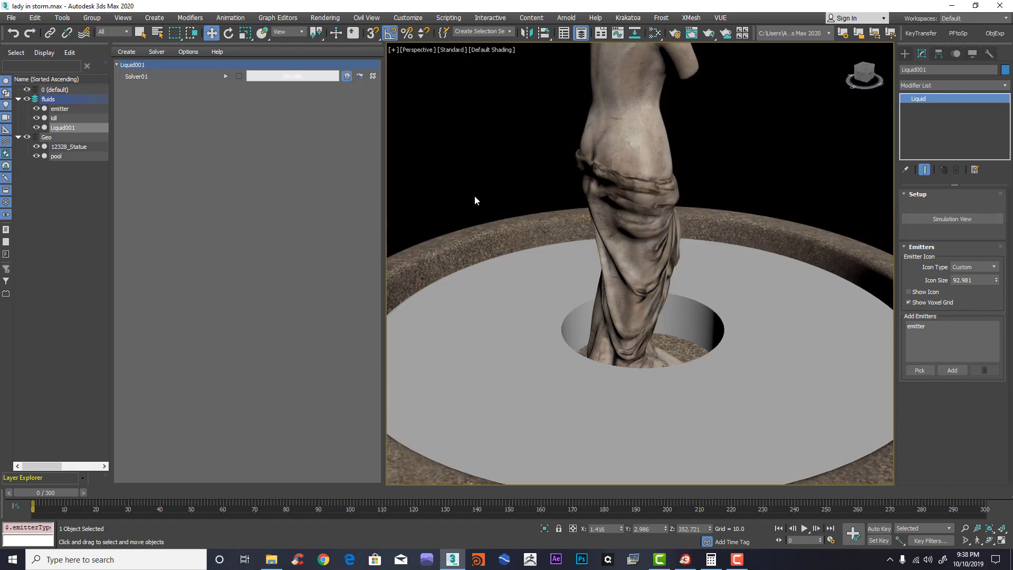
Step: In the solver's liquid attributes, add 12328_Statue and pool as colliders and kill as the kill plane
left_click(134, 78)
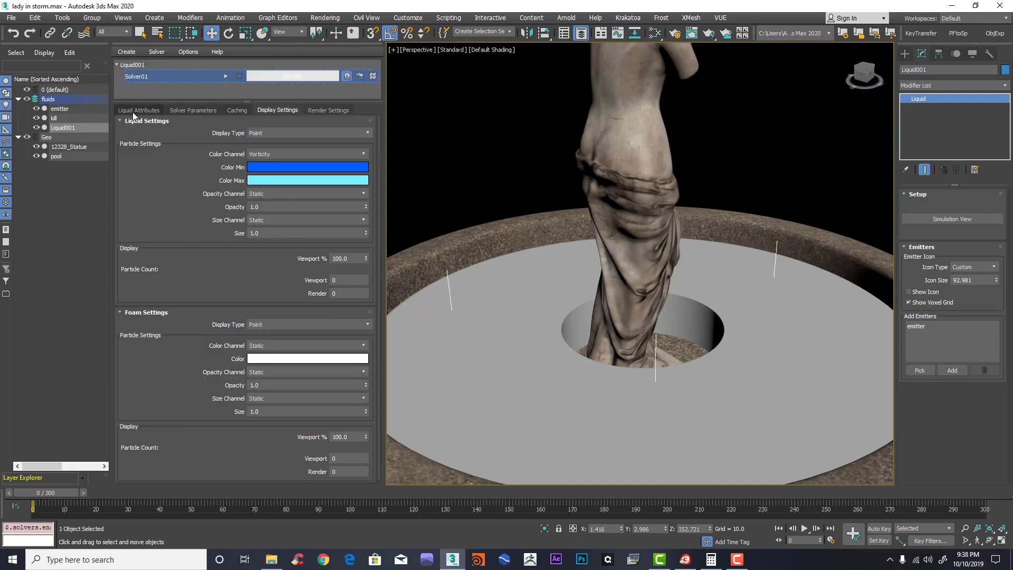
left_click(138, 110)
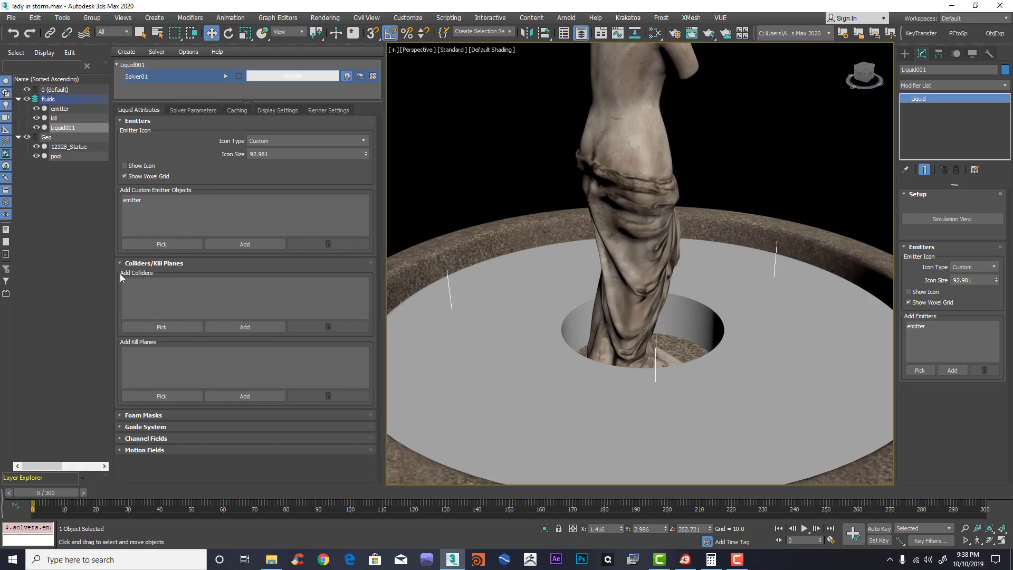
left_click(165, 330)
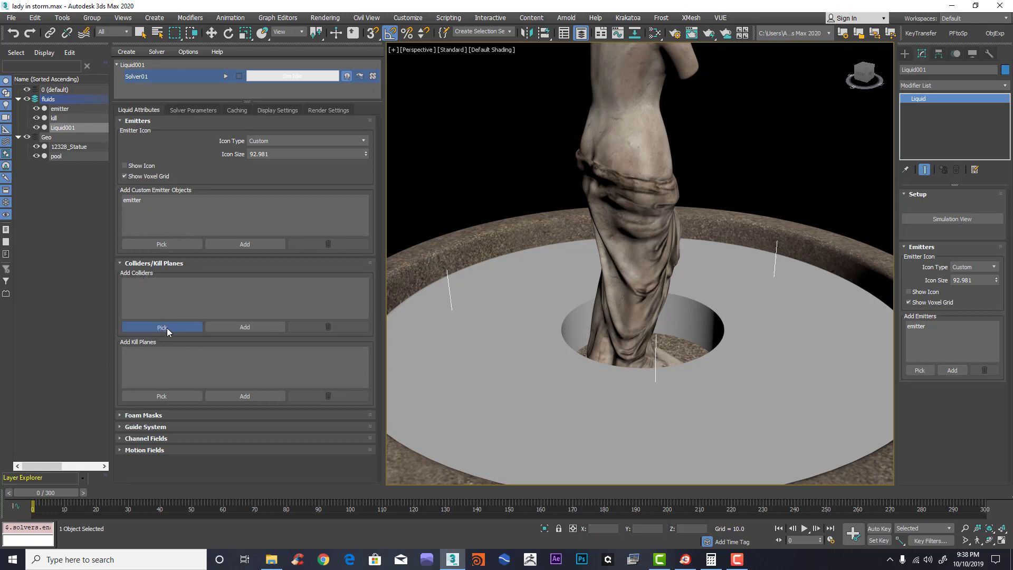
left_click(66, 146)
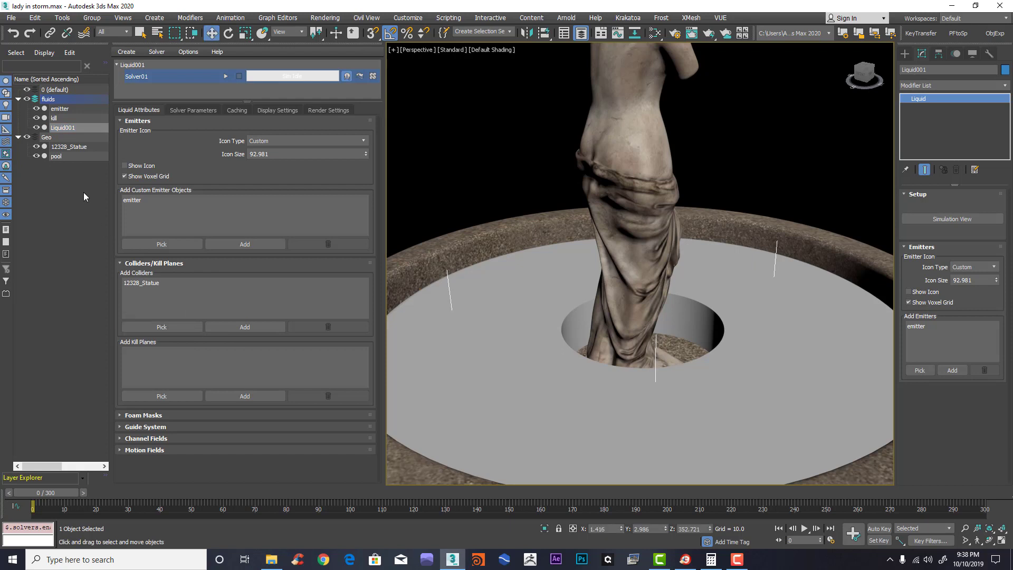
left_click(161, 327)
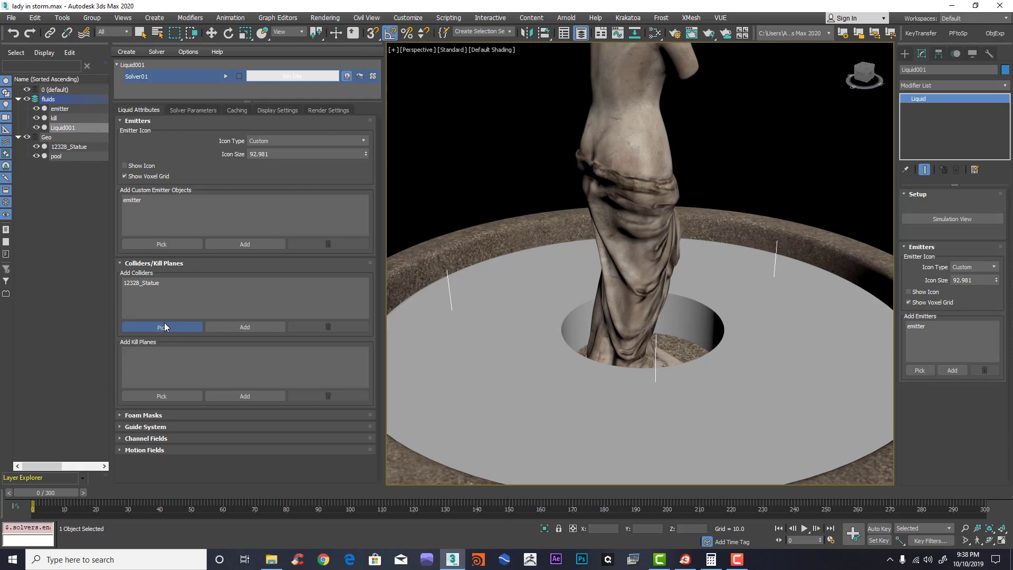
left_click(58, 156)
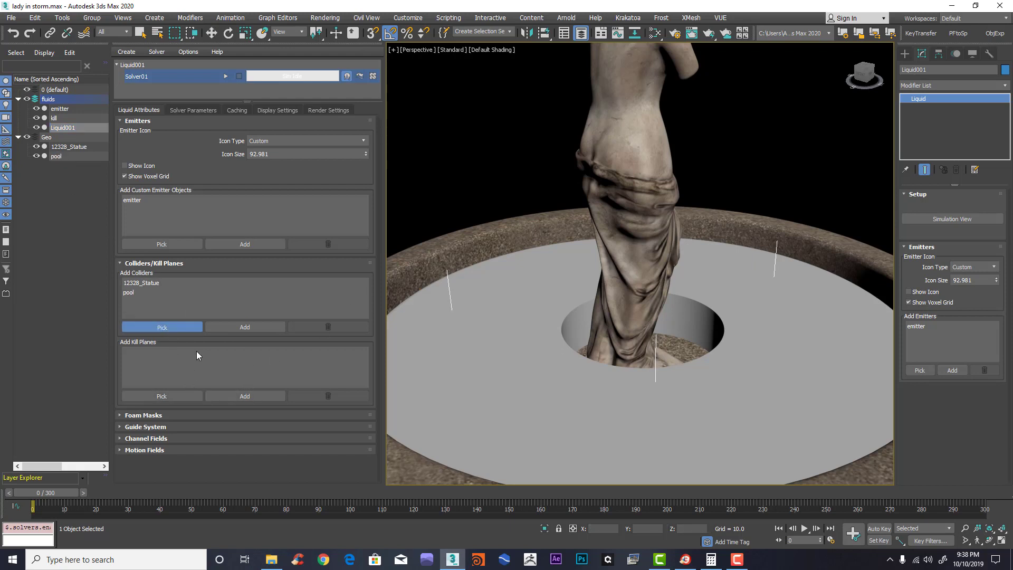
left_click(169, 398)
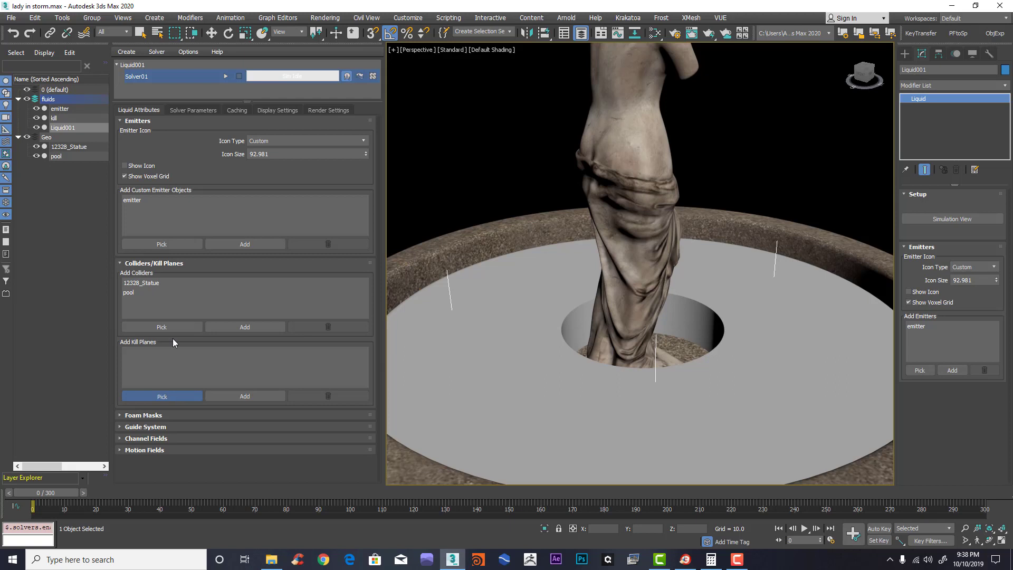
left_click(56, 118)
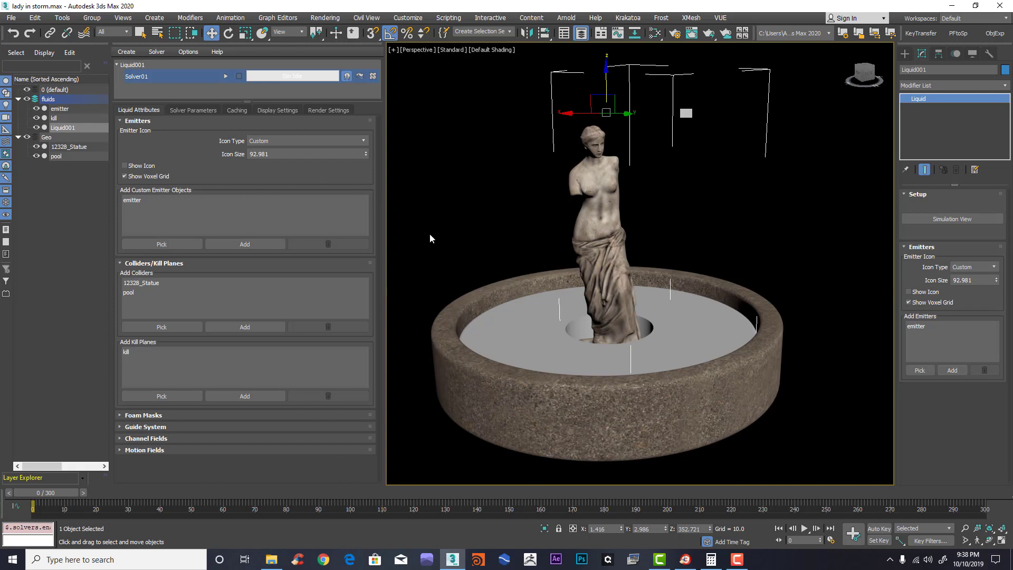
Step: Try to animate the emitter's Enable Liquid Emission option at frame 1 using Auto Key
key("n")
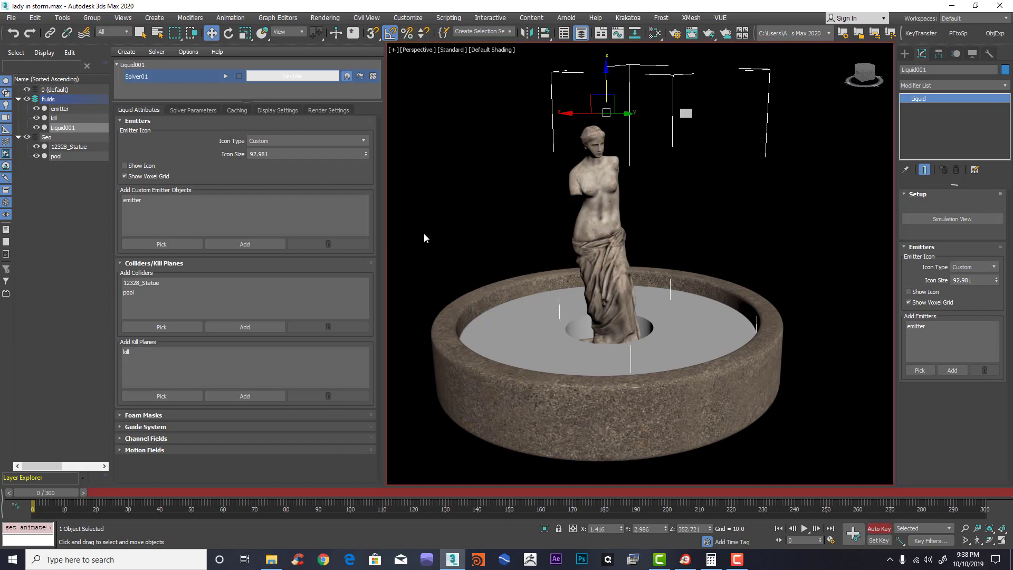
left_click(193, 110)
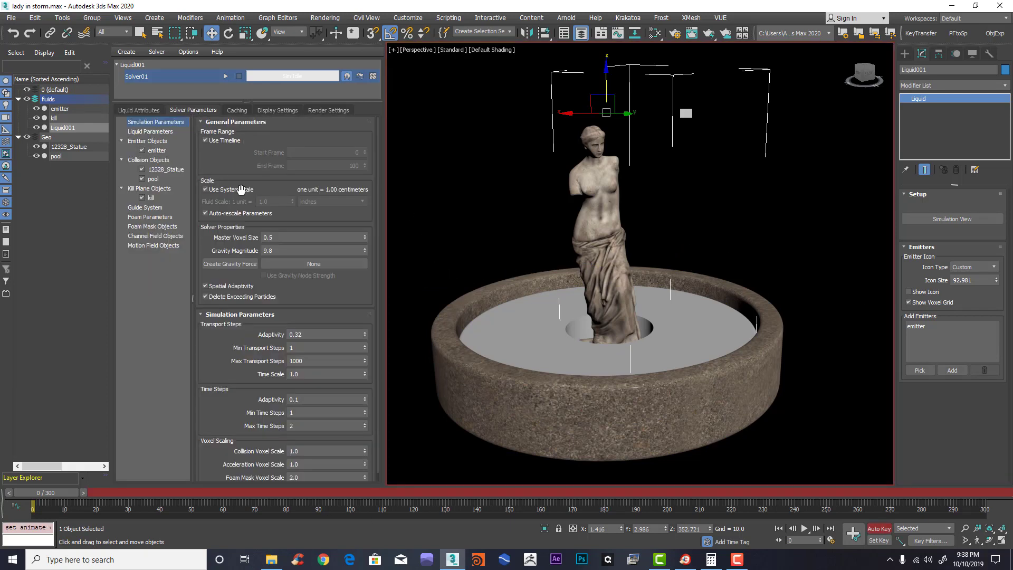
left_click(141, 142)
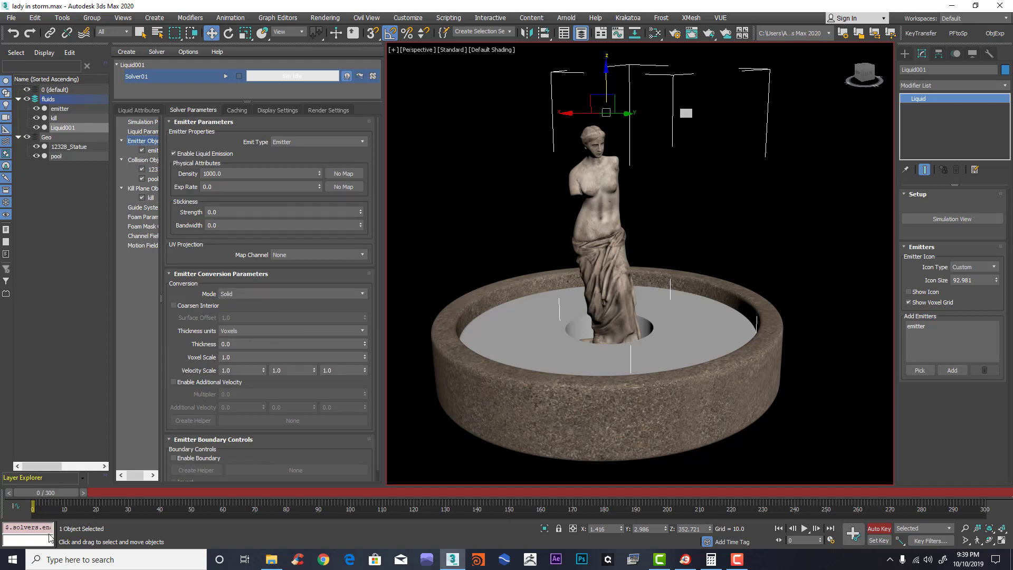
left_click(83, 493)
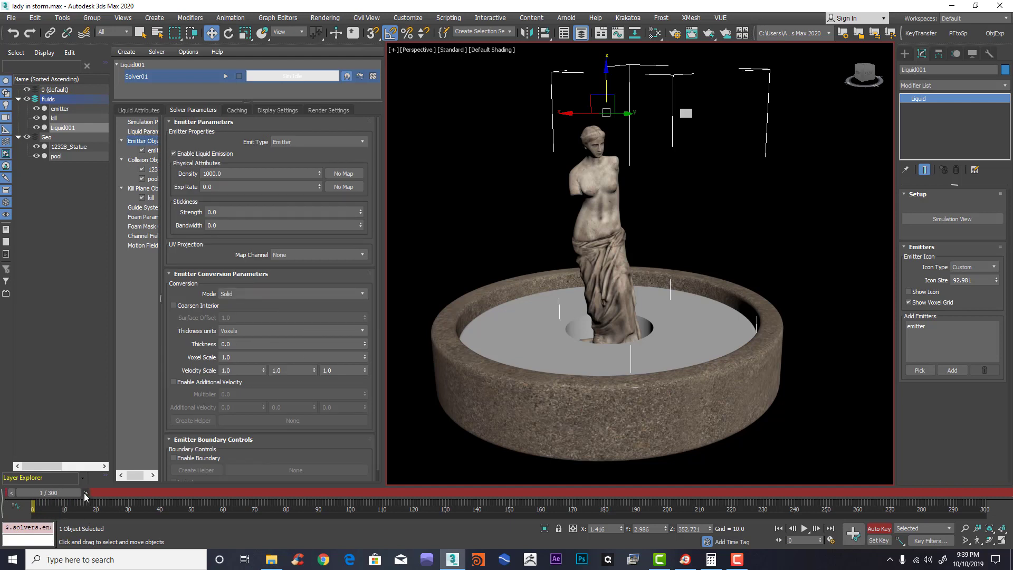
left_click(174, 154)
left_click_drag(53, 493, 51, 493)
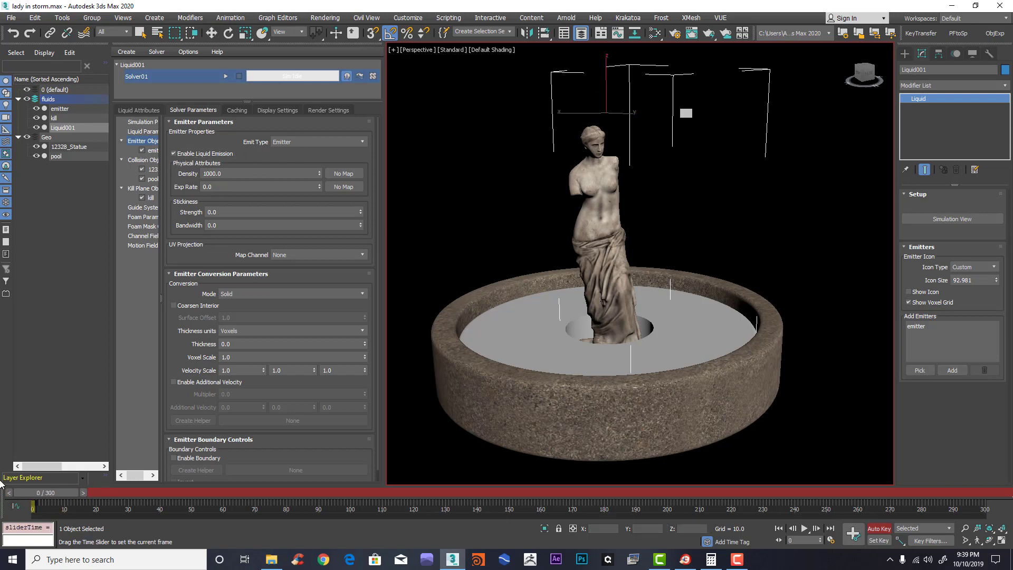
left_click(590, 260)
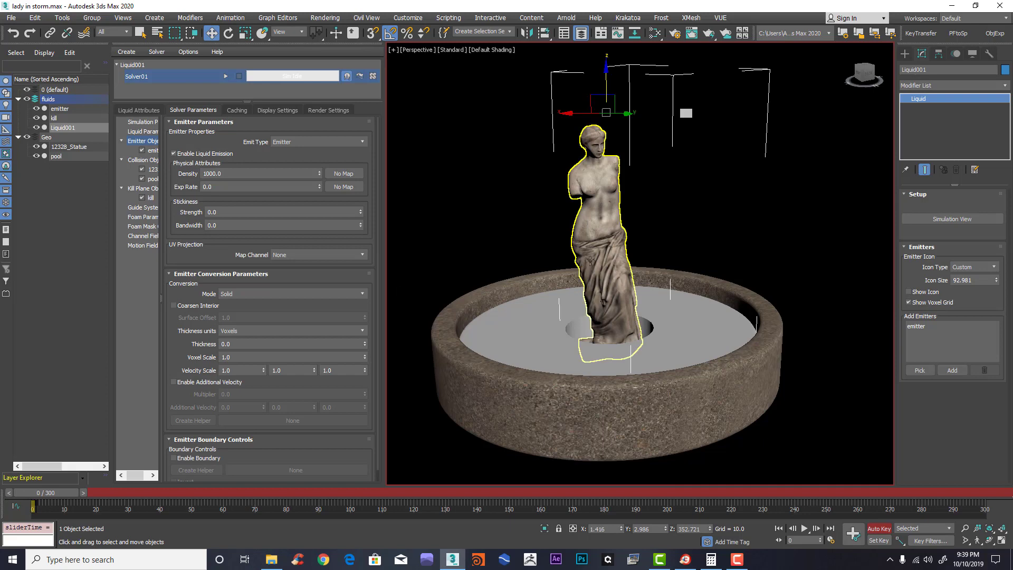
left_click(880, 529)
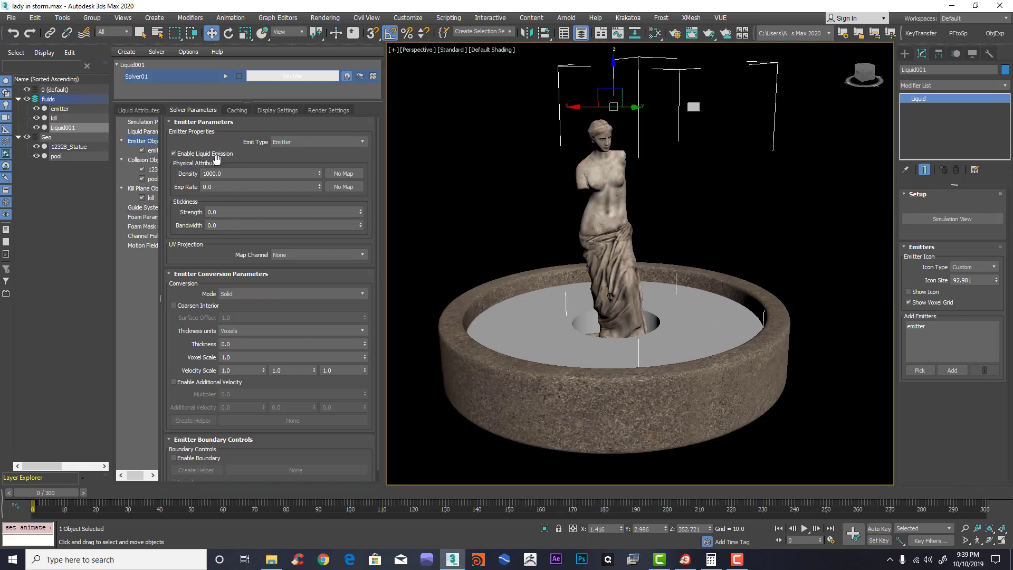
Step: Set the solver's Master Voxel Size to 3.0 in the simulation parameters
left_click(142, 122)
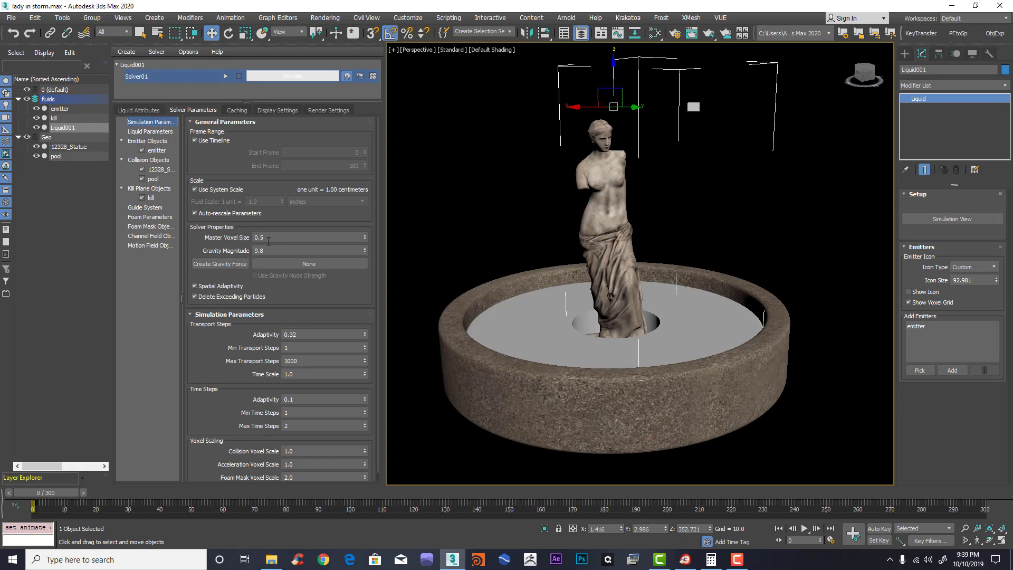
left_click_drag(264, 238, 254, 238)
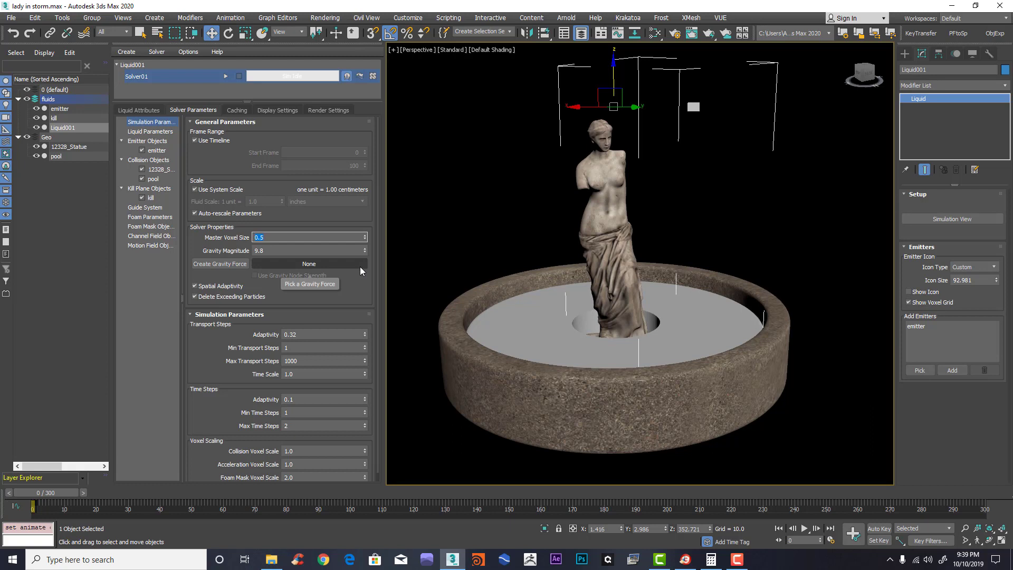
type("3")
key("Return")
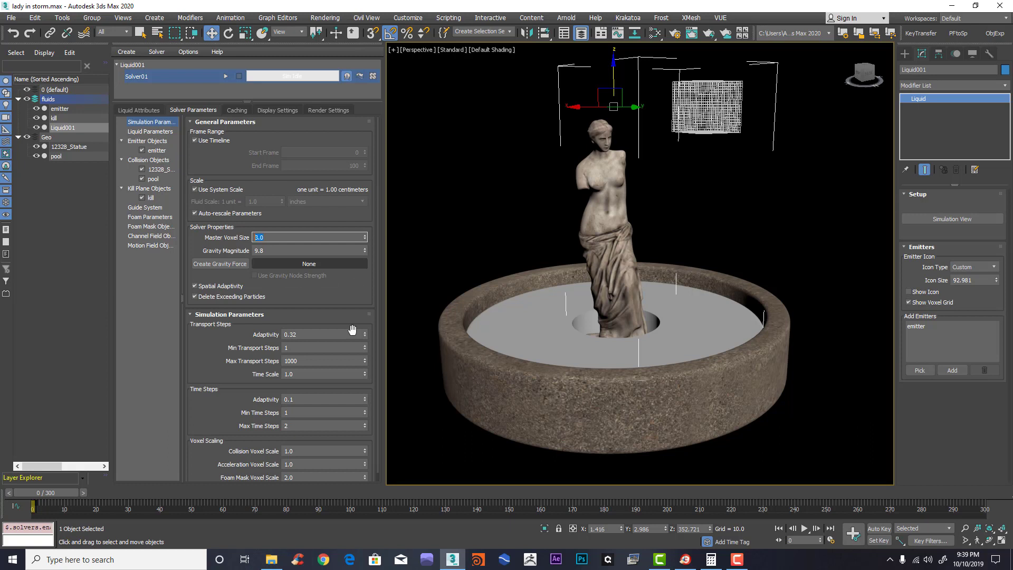
Step: Set the liquid particles' display size to 0.5 in the solver's display settings
left_click(283, 111)
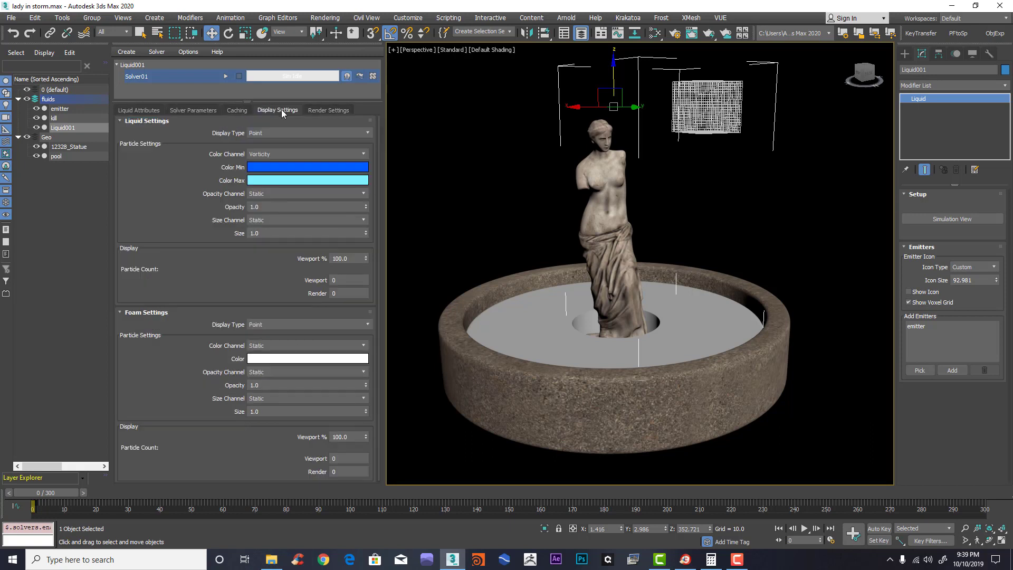
left_click_drag(279, 233, 142, 226)
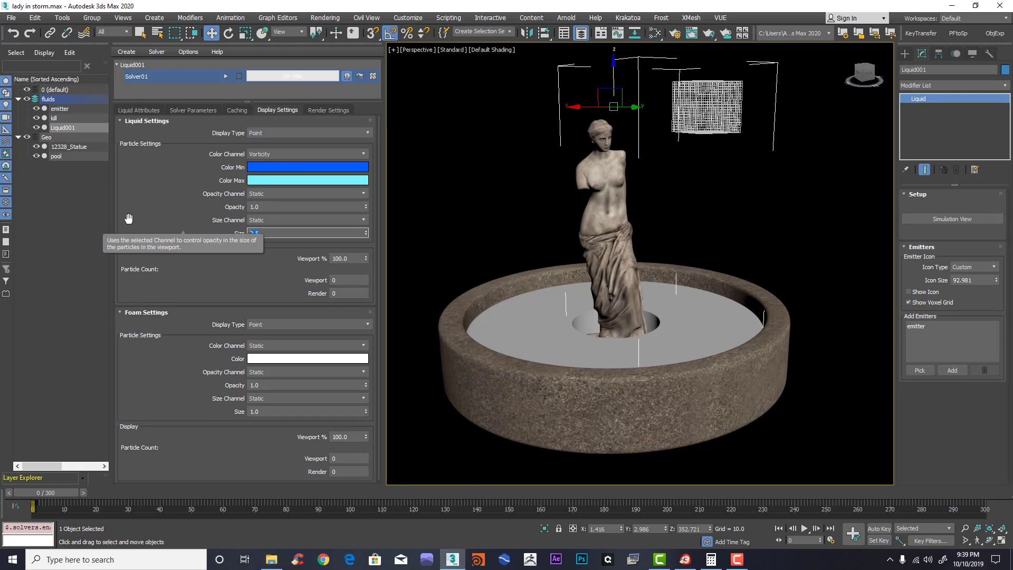
left_click(149, 113)
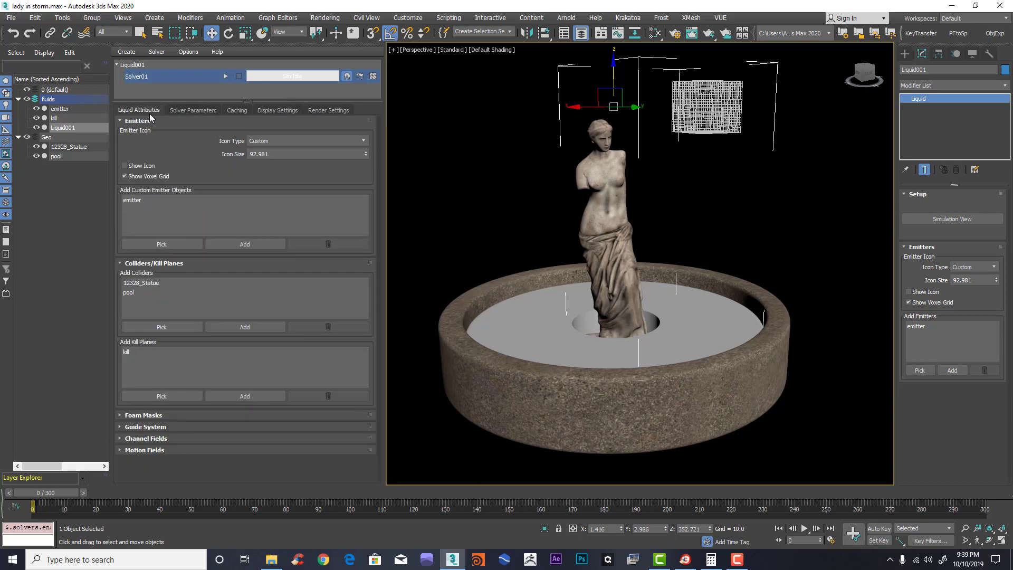
Step: Apply the Water preset to the solver's liquid parameters
left_click(179, 111)
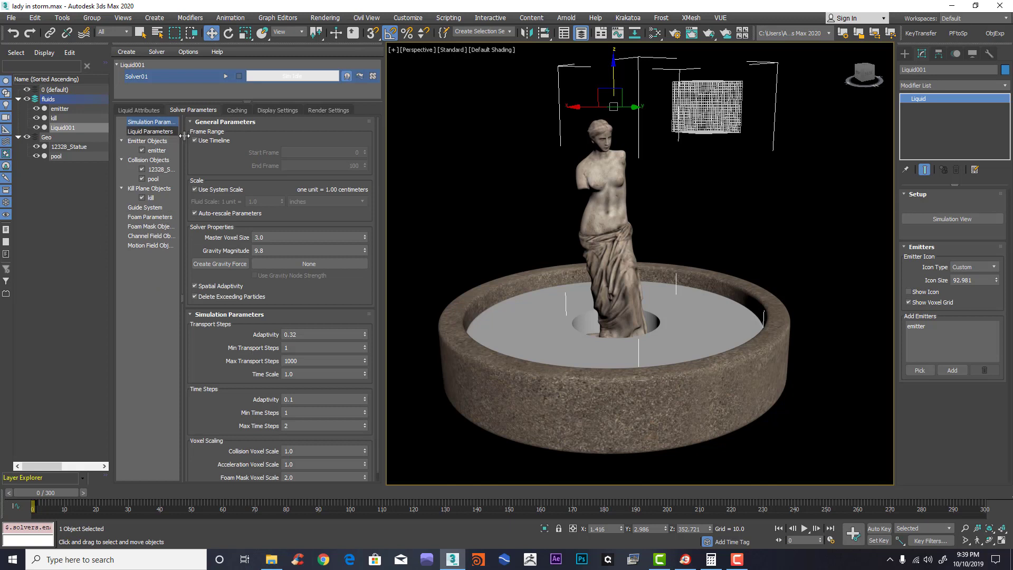
left_click(153, 132)
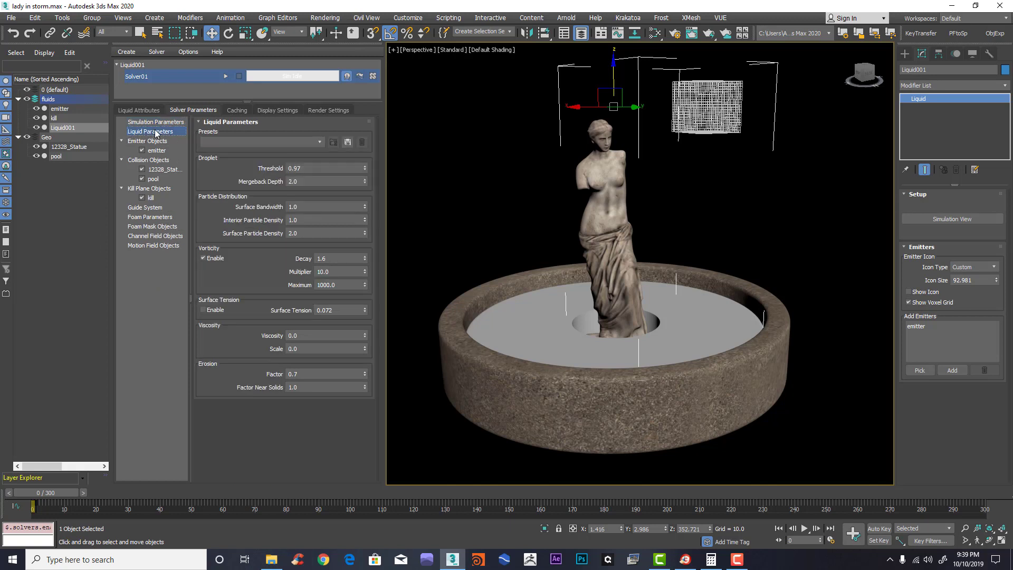
left_click(313, 142)
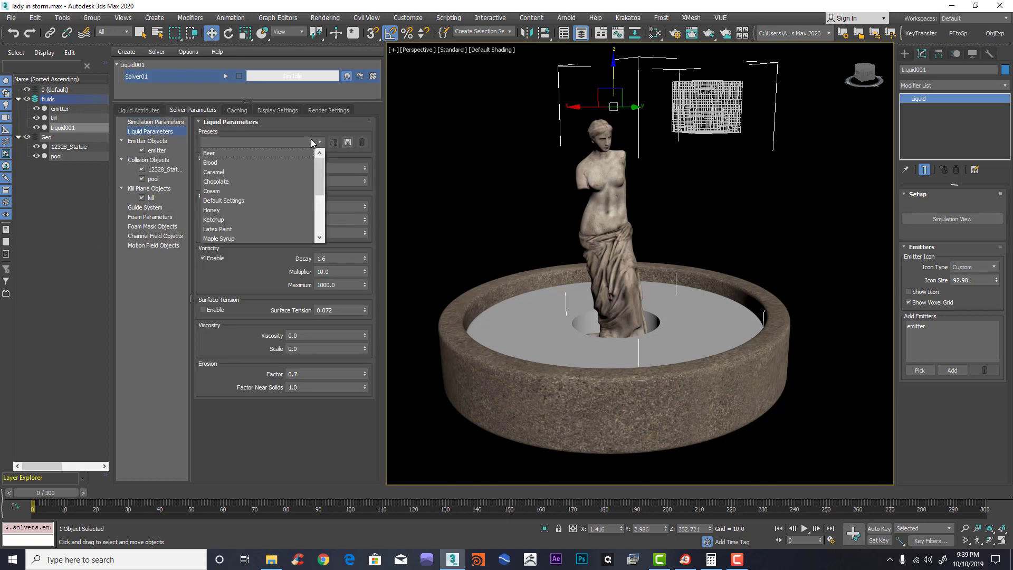
scroll(236, 238, "down", 4)
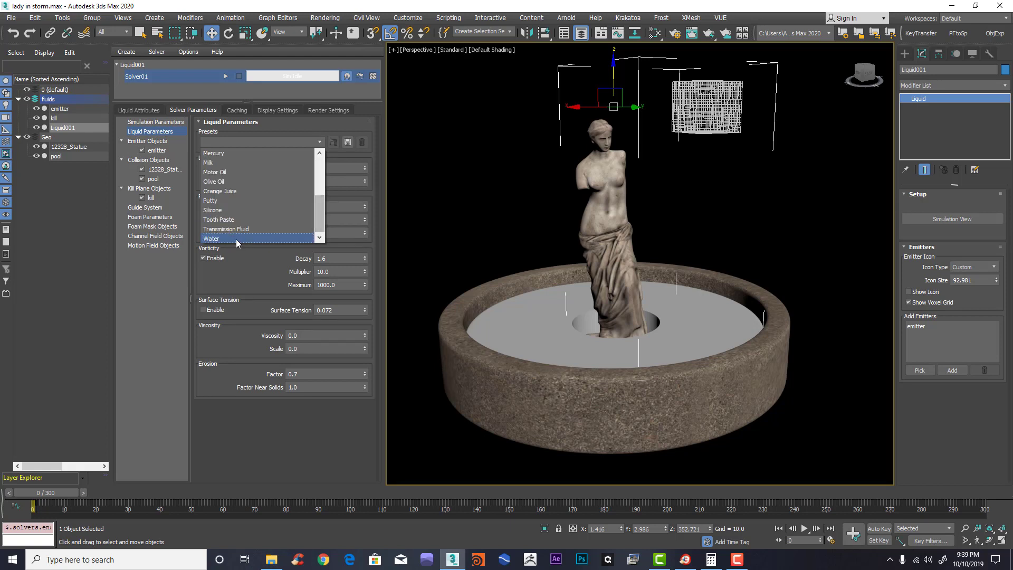
left_click(236, 238)
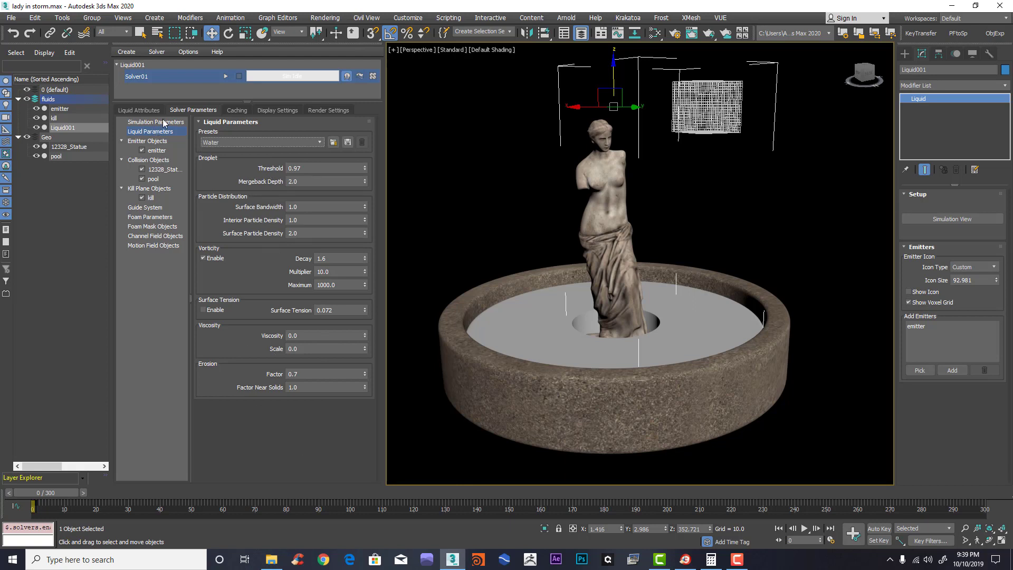
Step: For the solver's collision objects, set the conversion Thickness to 0.1 and the Voxel Scale to 0.5
left_click(151, 161)
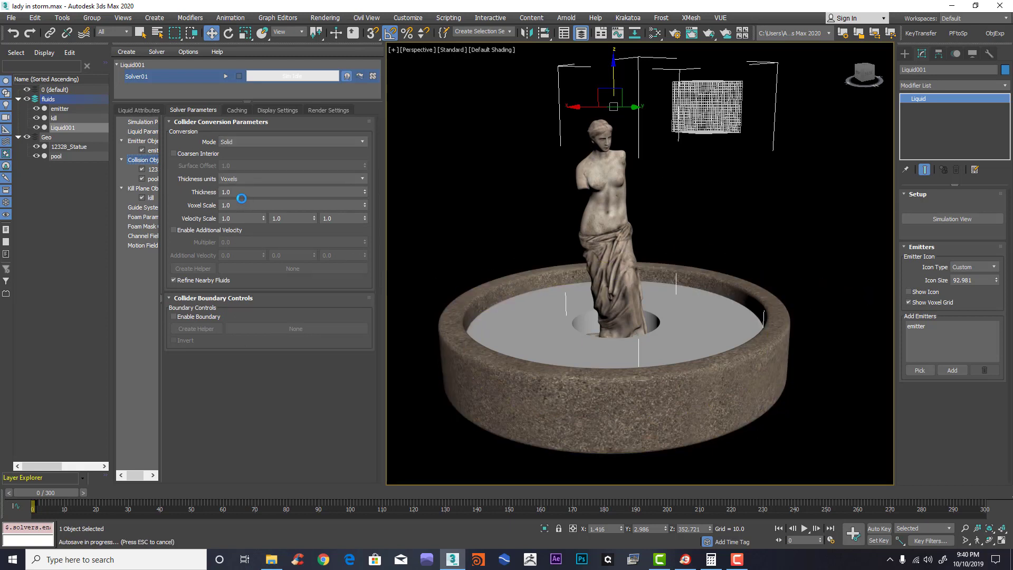
left_click(244, 192)
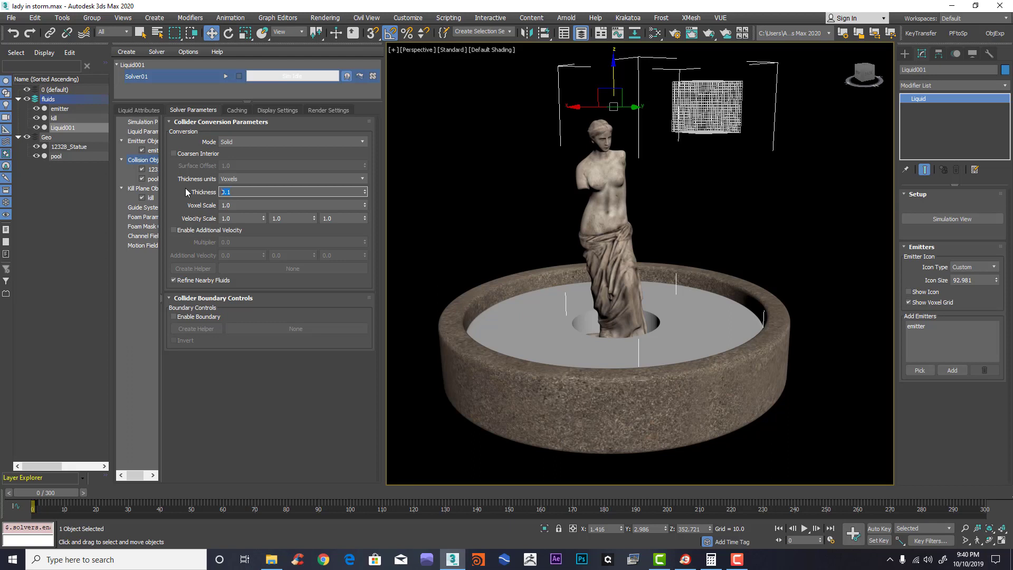
left_click(230, 208)
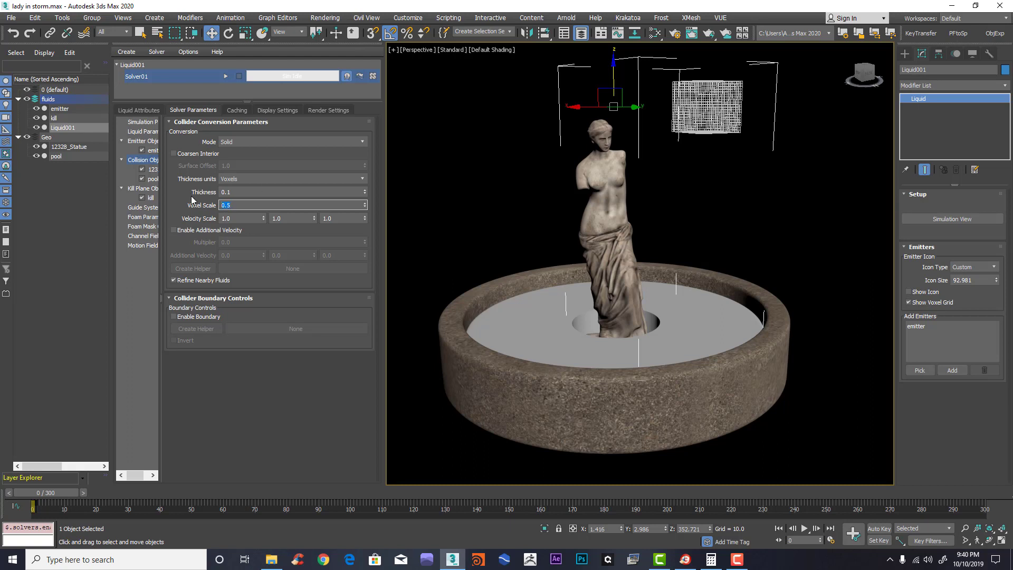
left_click(200, 206)
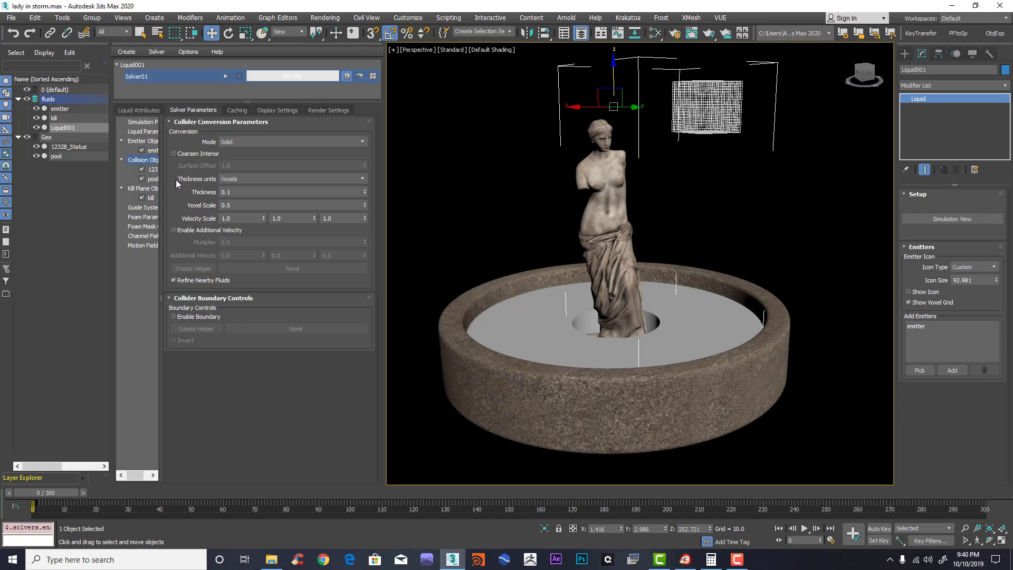
Step: Set the emitter objects' conversion Voxel Scale to 0.5 in the solver parameters
left_click(149, 123)
scroll(269, 316, "down", 1)
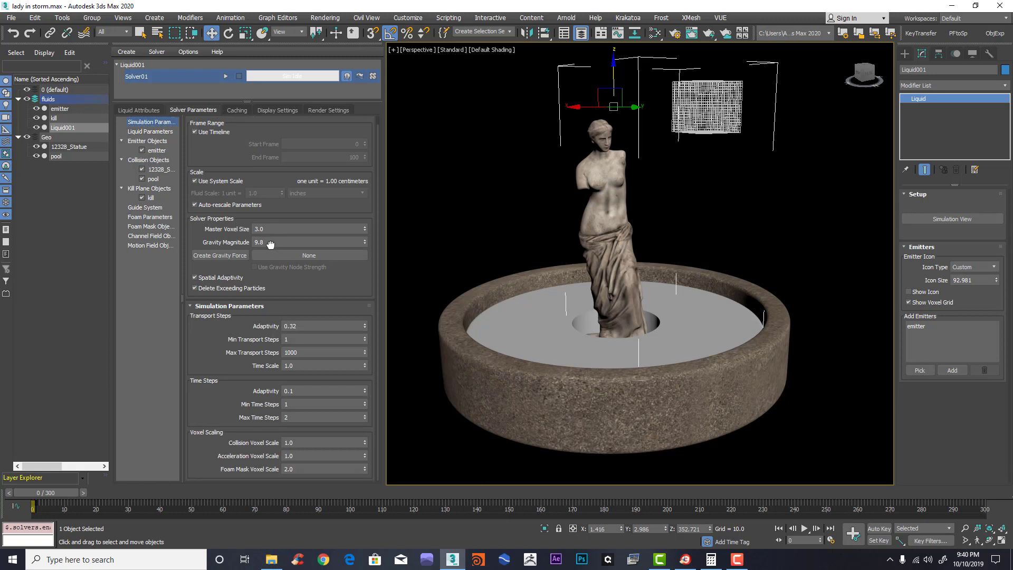
scroll(270, 243, "up", 1)
scroll(275, 333, "down", 1)
left_click(147, 141)
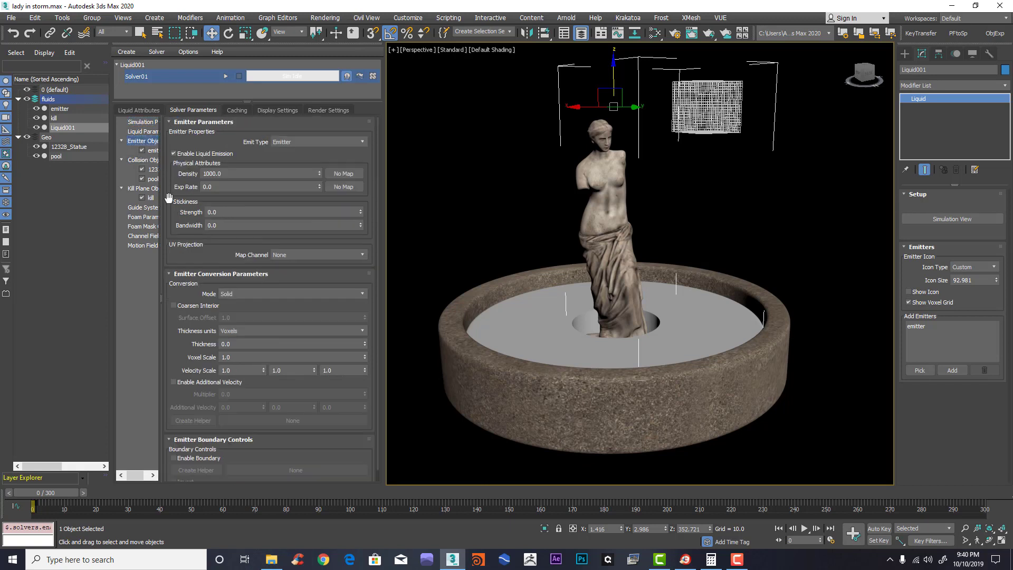
scroll(218, 364, "down", 1)
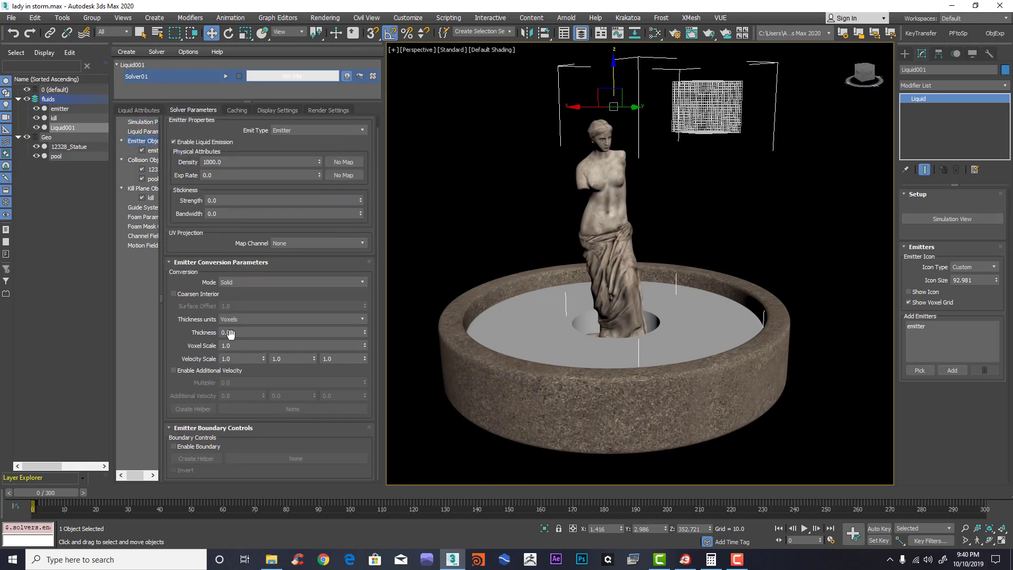
left_click(231, 344)
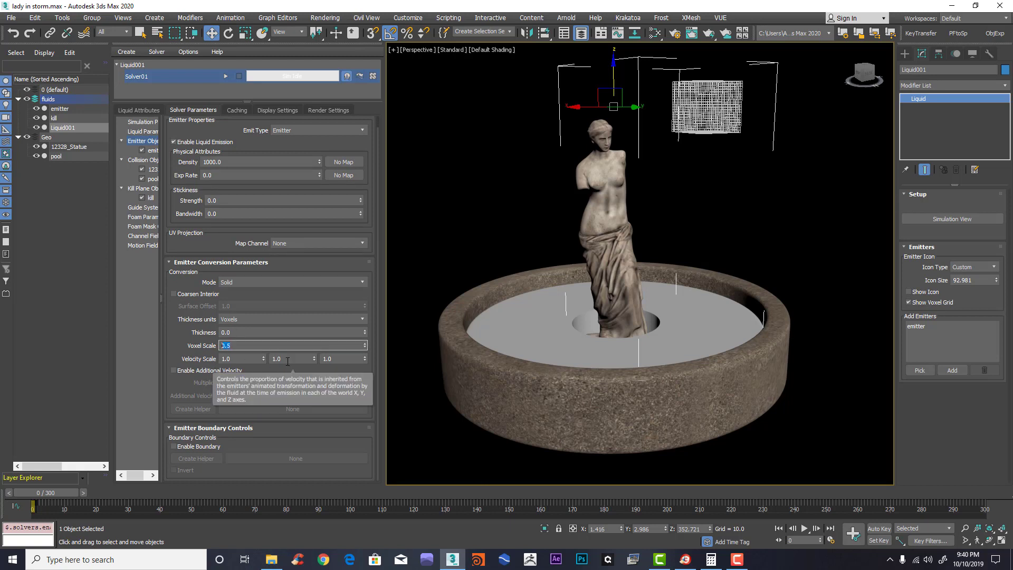
left_click(192, 323)
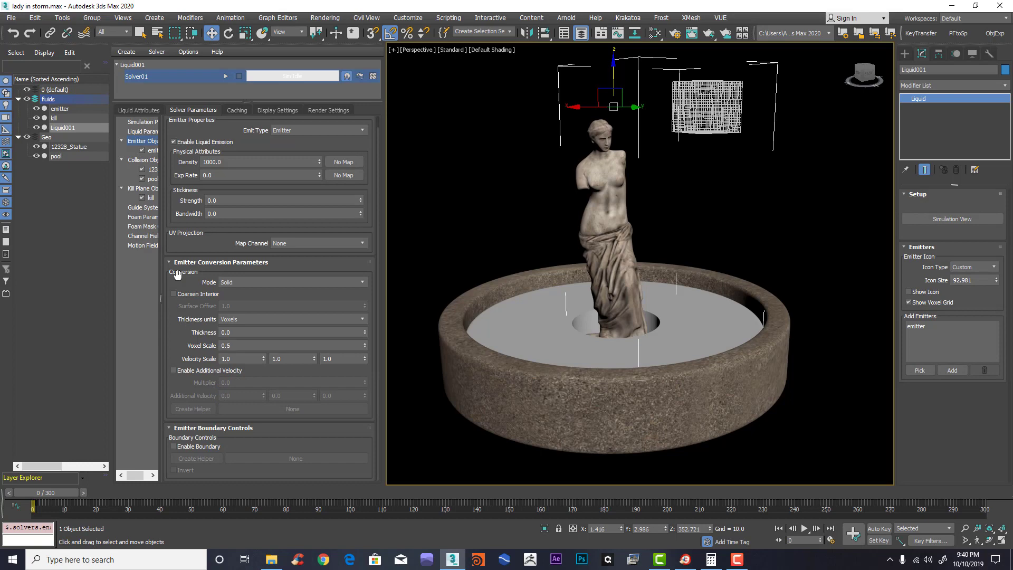
left_click_drag(236, 237, 276, 213)
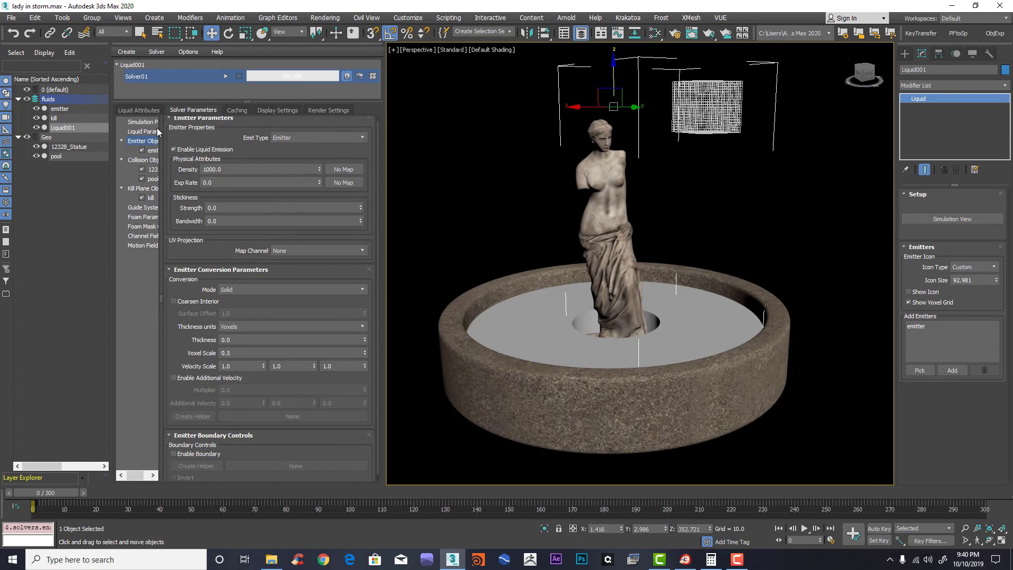
Step: Hide emitter, kill, 12328_Statue and pool, turn off Liquid001's voxel grid display, and clear the selection
middle_click_drag(707, 367, 706, 372)
middle_click_drag(705, 287, 699, 307, "alt")
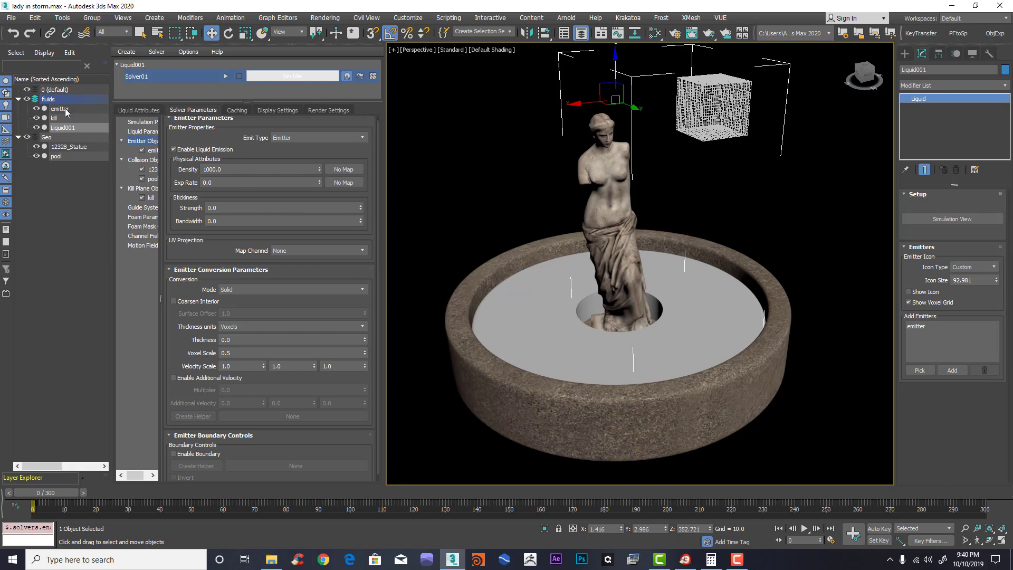
left_click(36, 108)
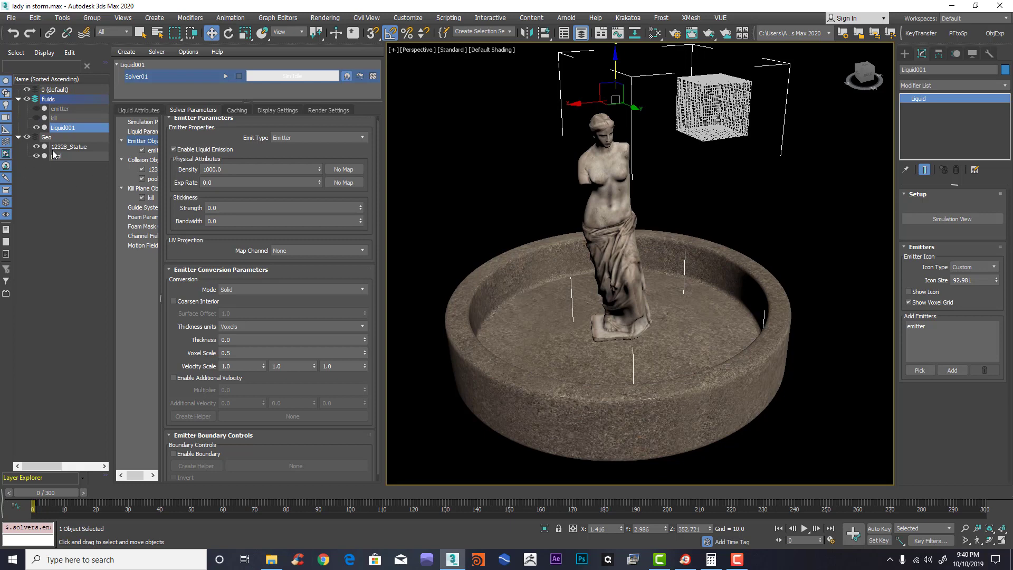
left_click(37, 147)
left_click(36, 157)
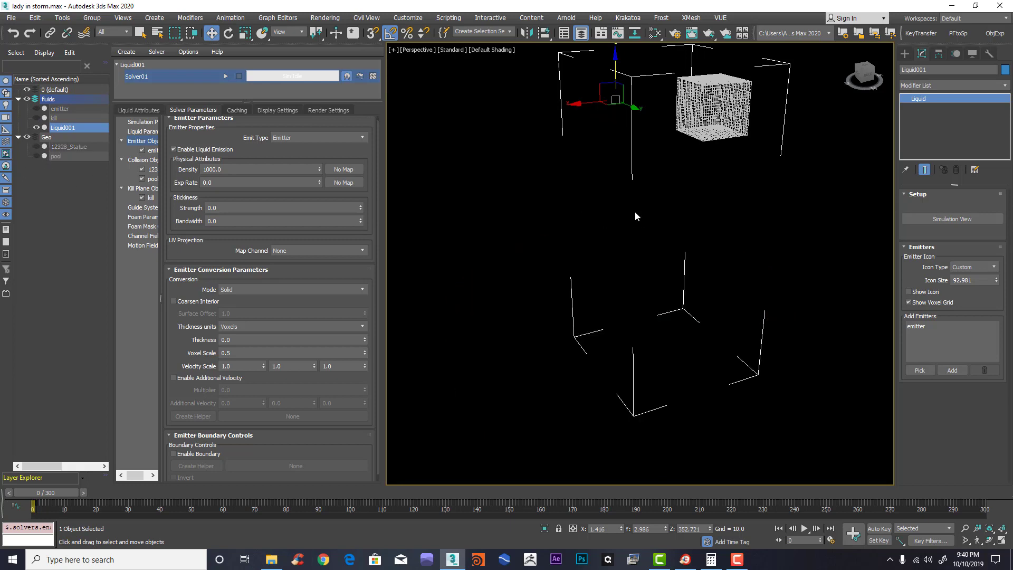
left_click_drag(868, 77, 865, 74)
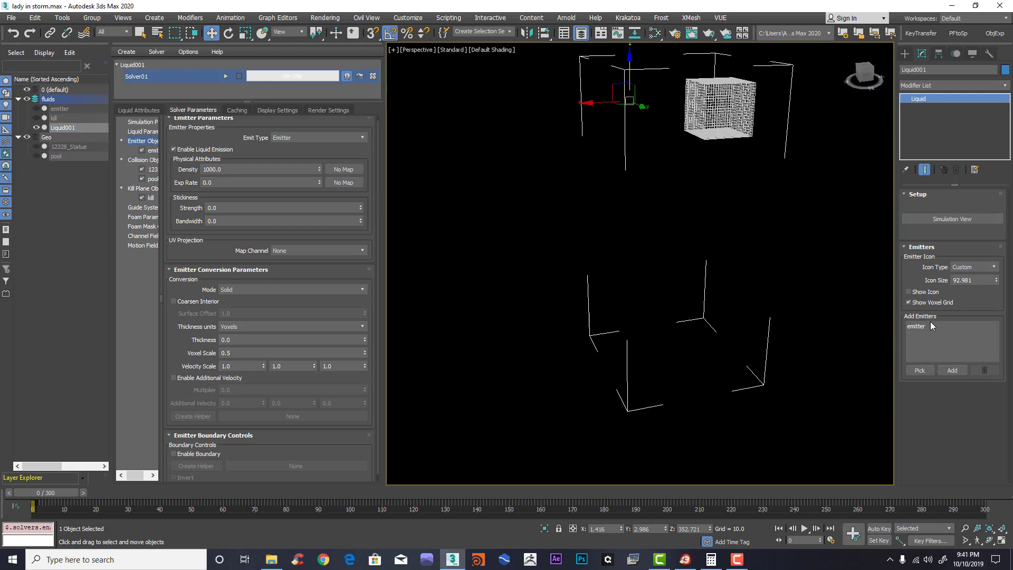
left_click(908, 303)
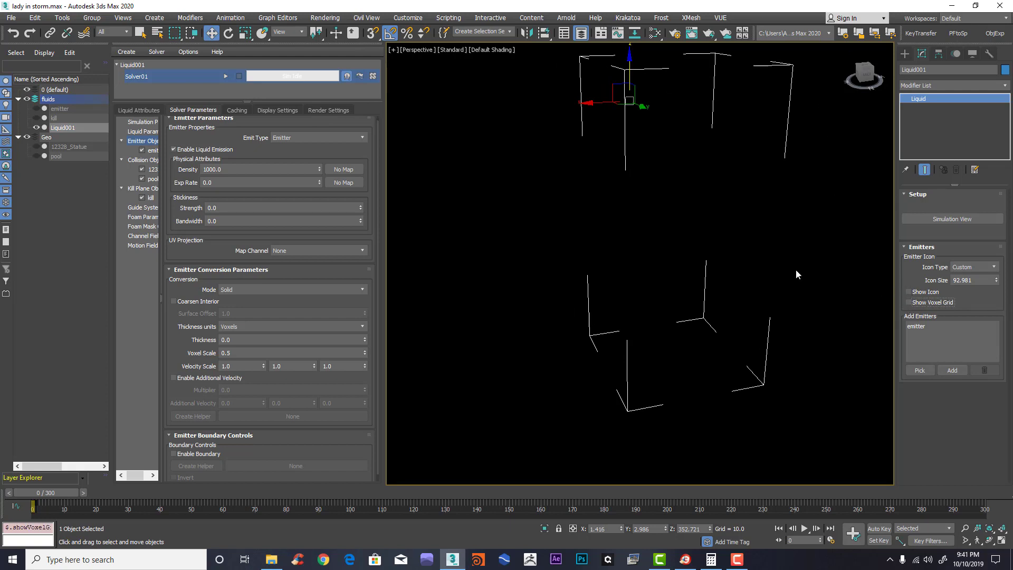
left_click(827, 233)
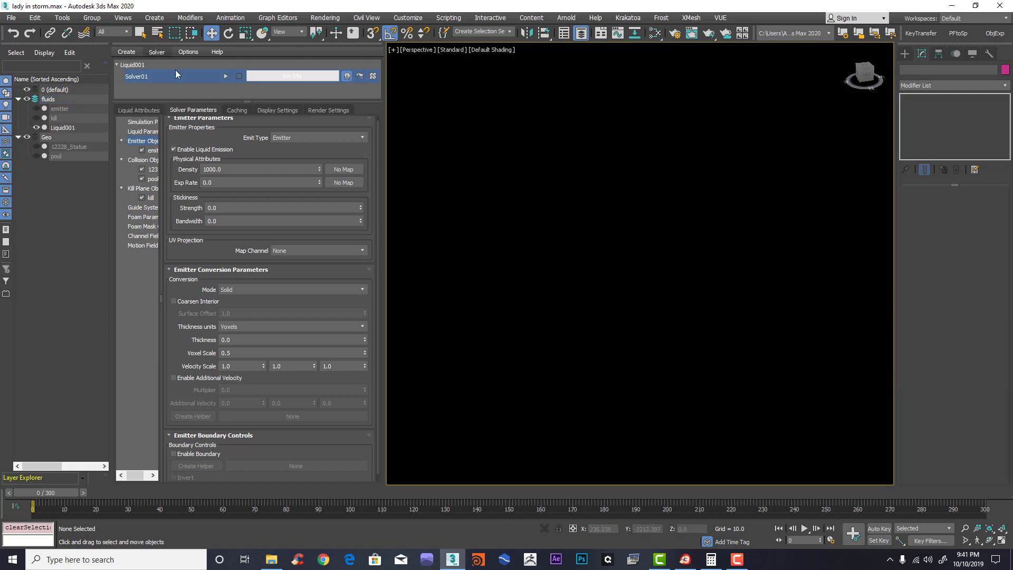
Step: Run the Solver01 simulation over the timeline and check its display settings and solver parameters while it solves
left_click(226, 77)
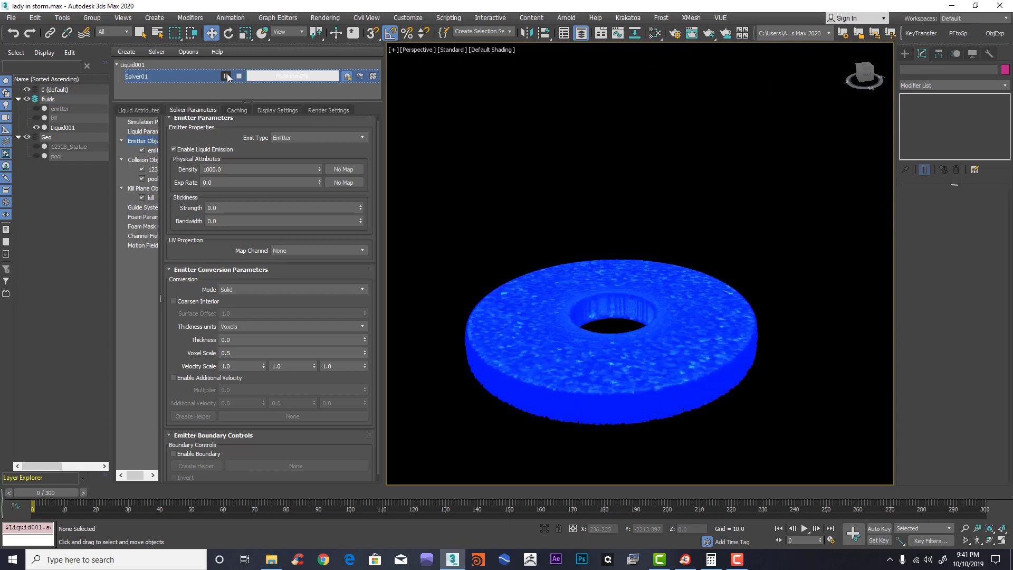
left_click(264, 113)
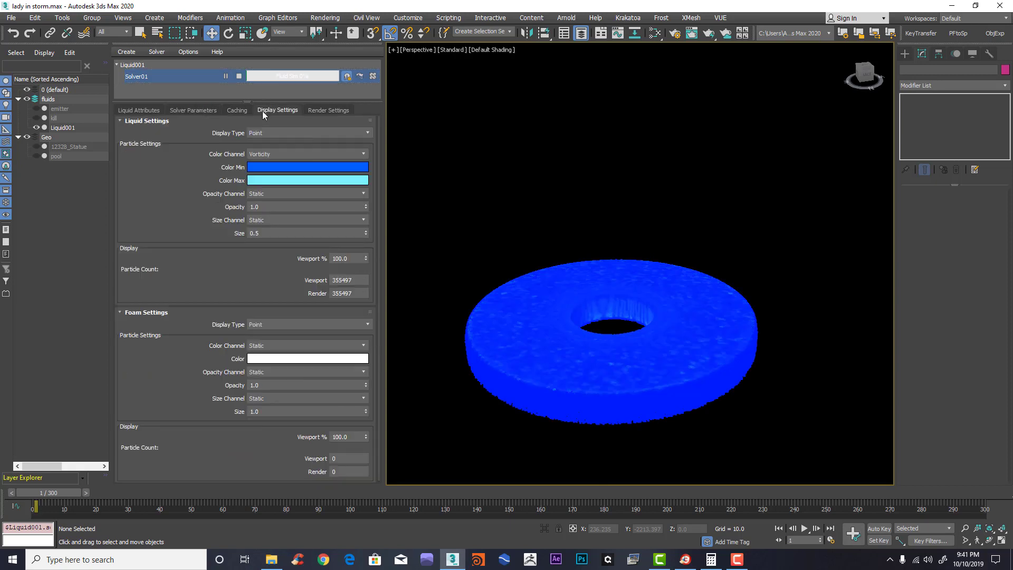
left_click(192, 111)
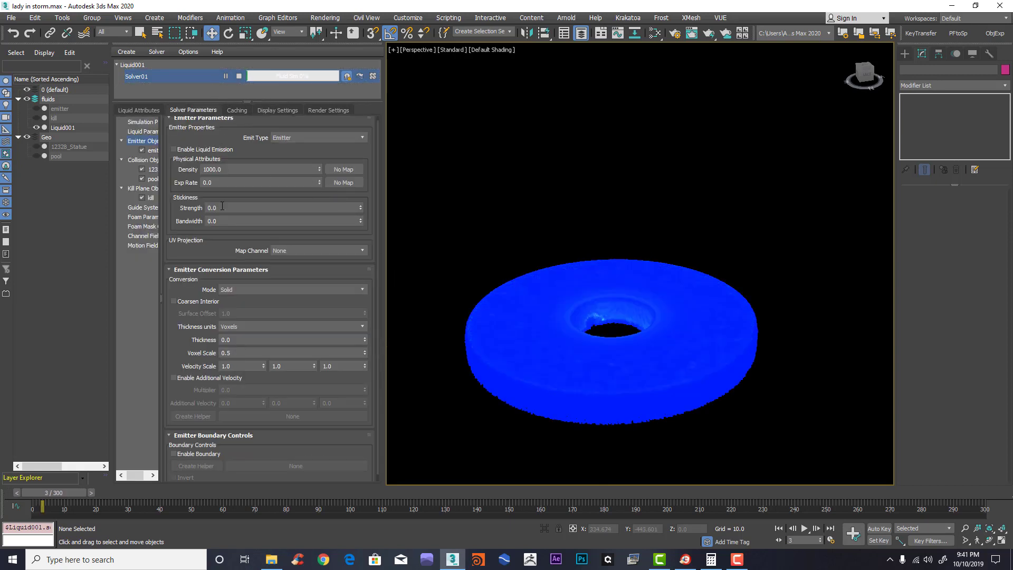
scroll(306, 218, "up", 10)
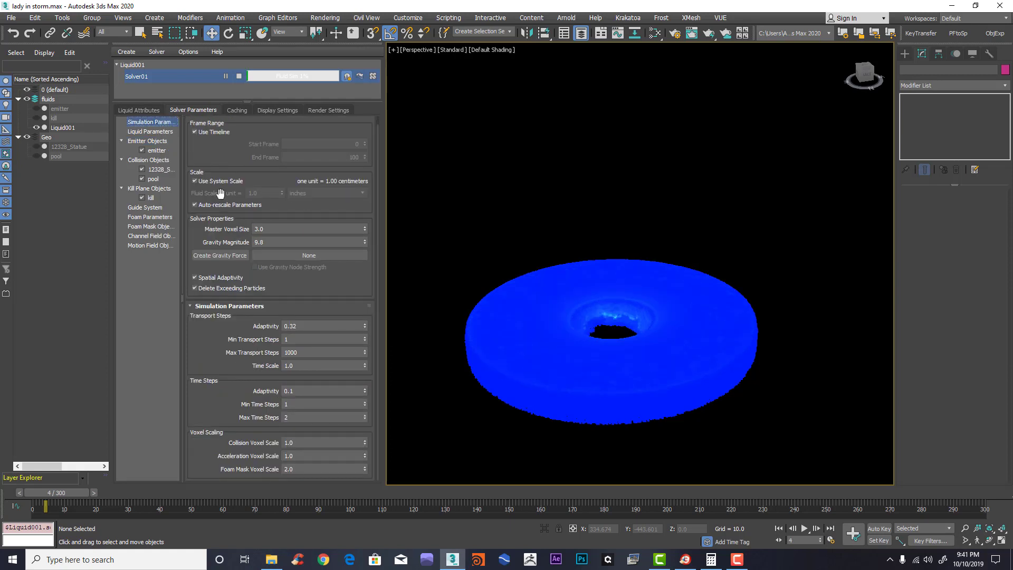
left_click(275, 113)
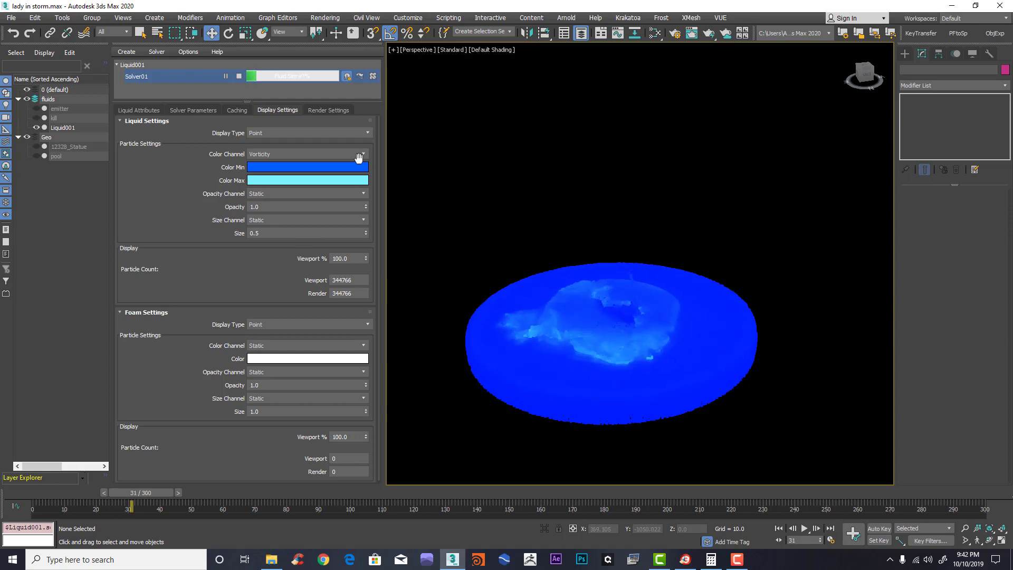
left_click(737, 559)
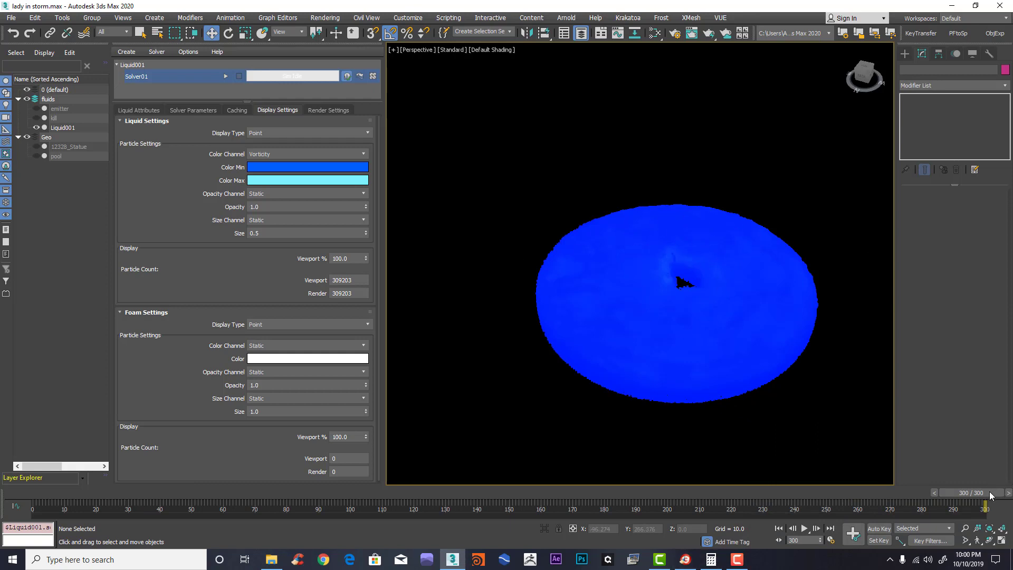
Step: Set the simulated liquid at frame 299 as Solver01's initial state and return the timeline to frame 0
mouse_move(990, 496)
left_mouse_down()
mouse_move(595, 479)
mouse_move(172, 480)
mouse_move(651, 480)
mouse_move(988, 498)
left_mouse_up()
middle_click_drag(735, 260, 715, 217, "alt")
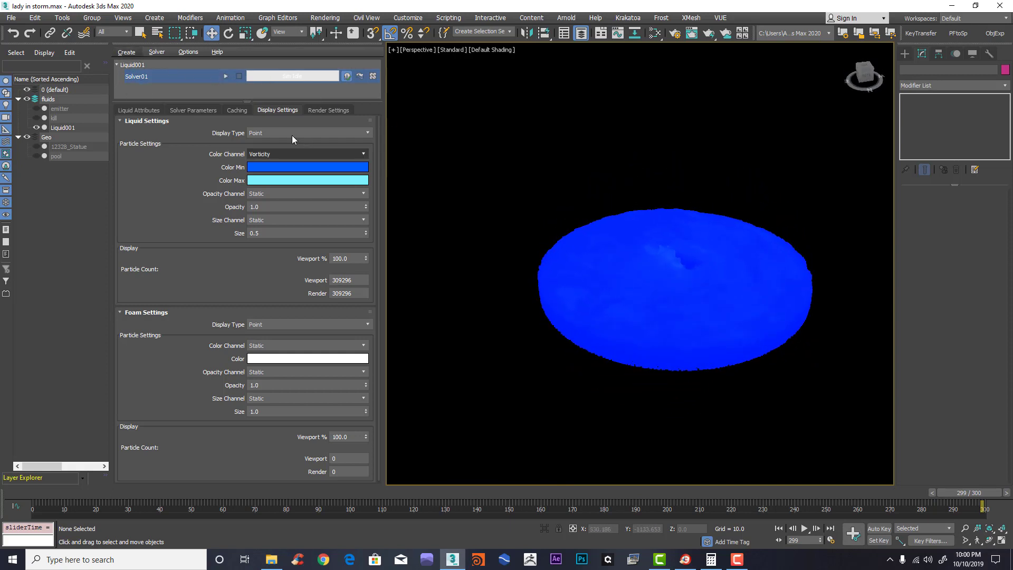
right_click(270, 79)
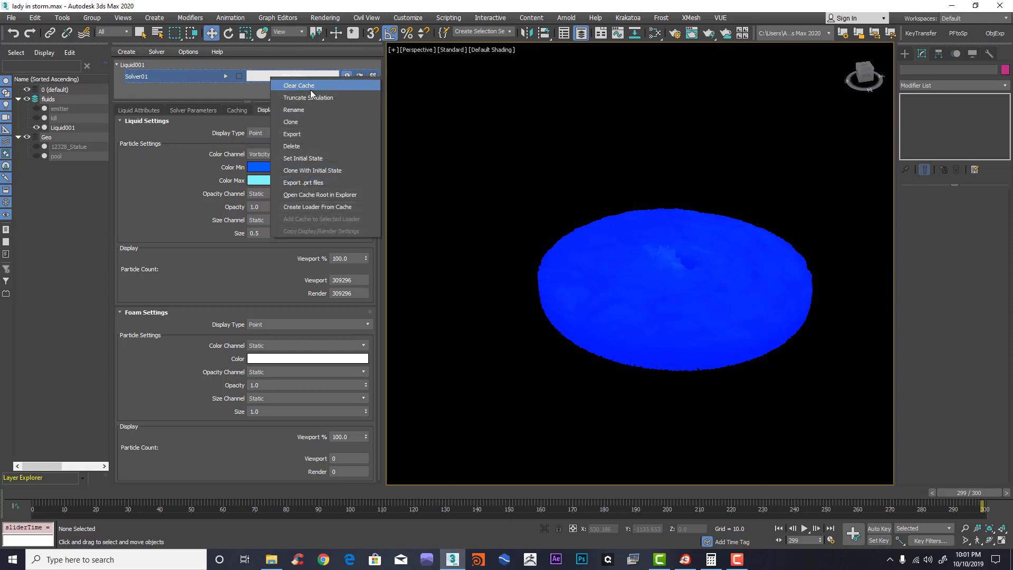
left_click(317, 158)
left_click_drag(978, 493, 32, 495)
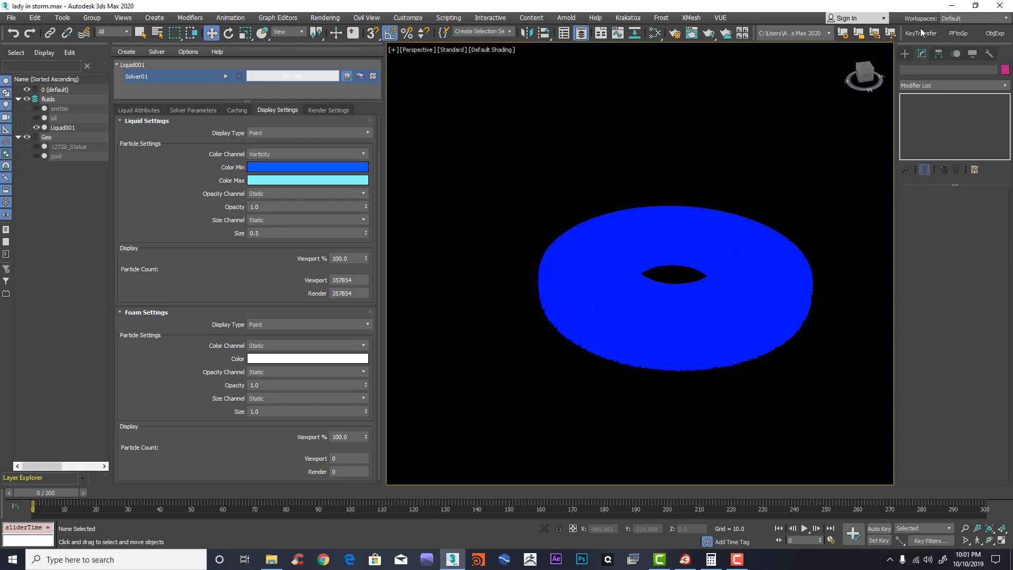
Step: Switch to the Top view and create a Motion Field force beside the liquid
left_click(905, 53)
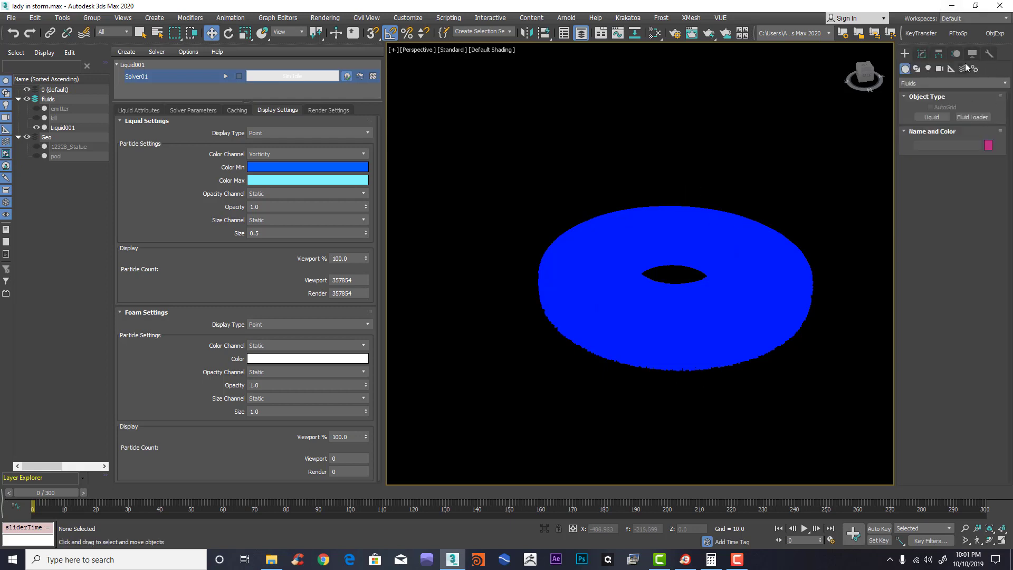
left_click(964, 68)
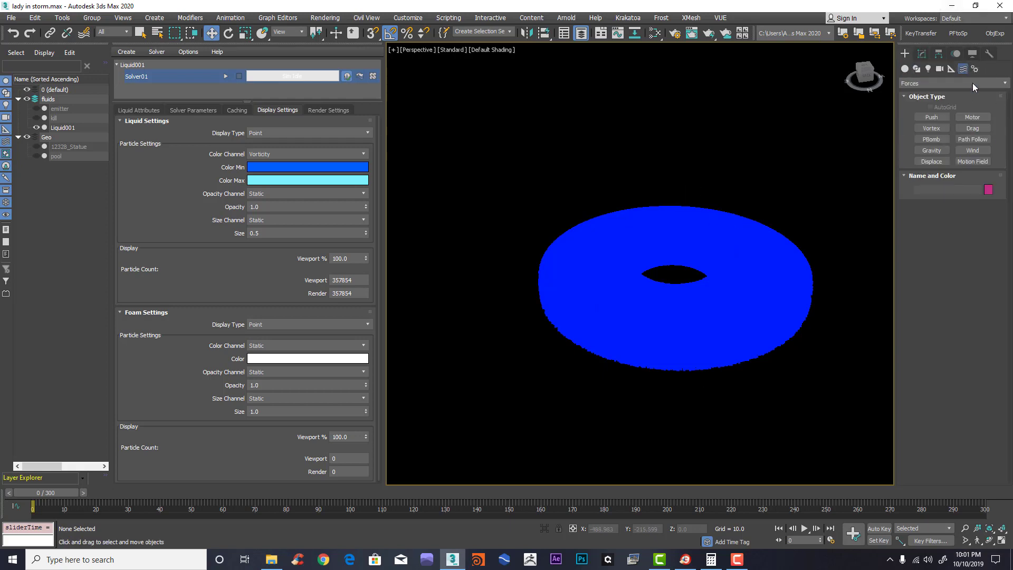
left_click(977, 162)
middle_click_drag(756, 212, 659, 282)
key("t")
scroll(751, 256, "down", 5)
left_click_drag(784, 237, 845, 272)
middle_click_drag(803, 258, 784, 235)
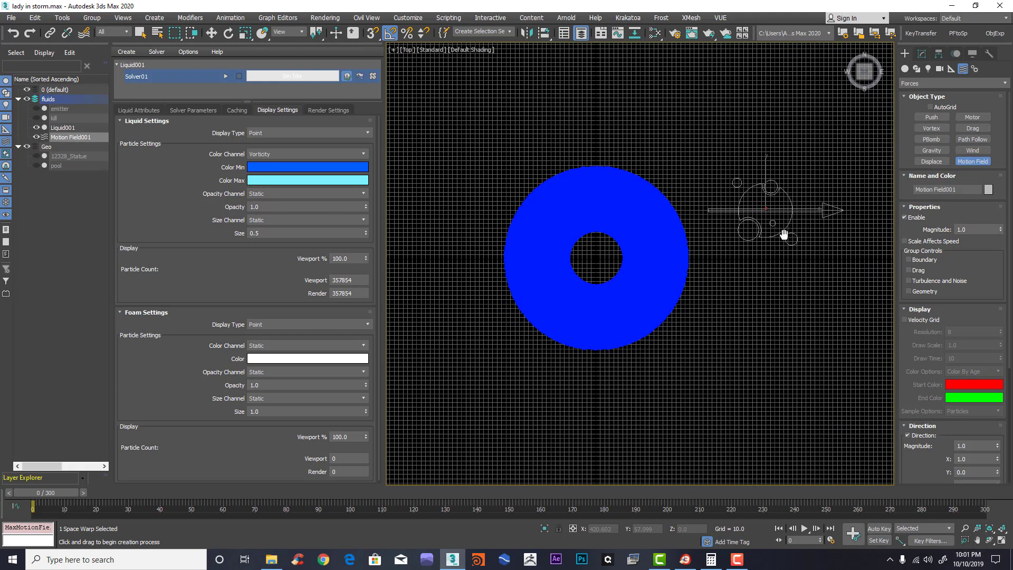
Step: Review the Motion Field's settings and delete it from the scene
key("w")
left_click(928, 54)
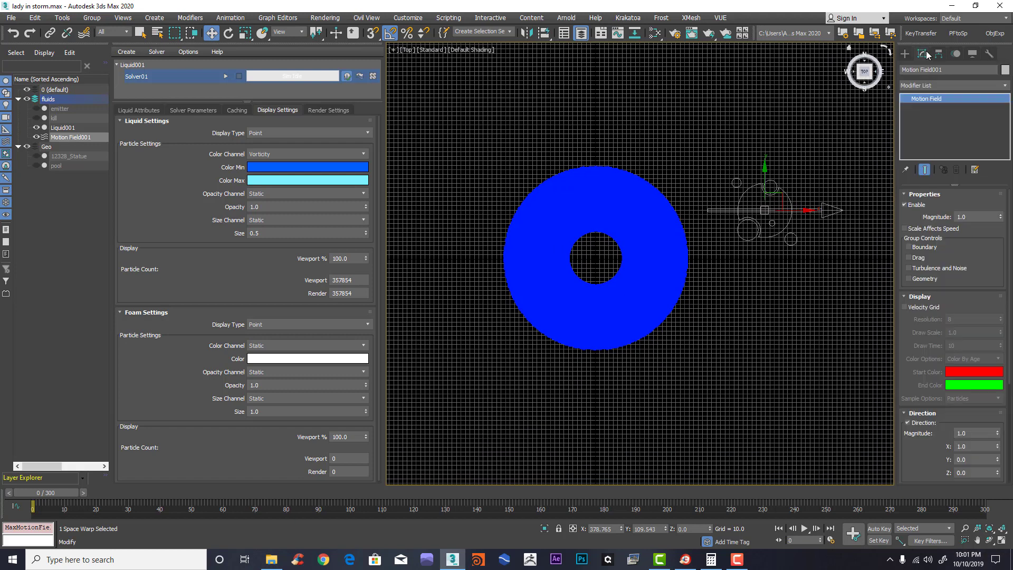
left_click_drag(953, 359, 954, 211)
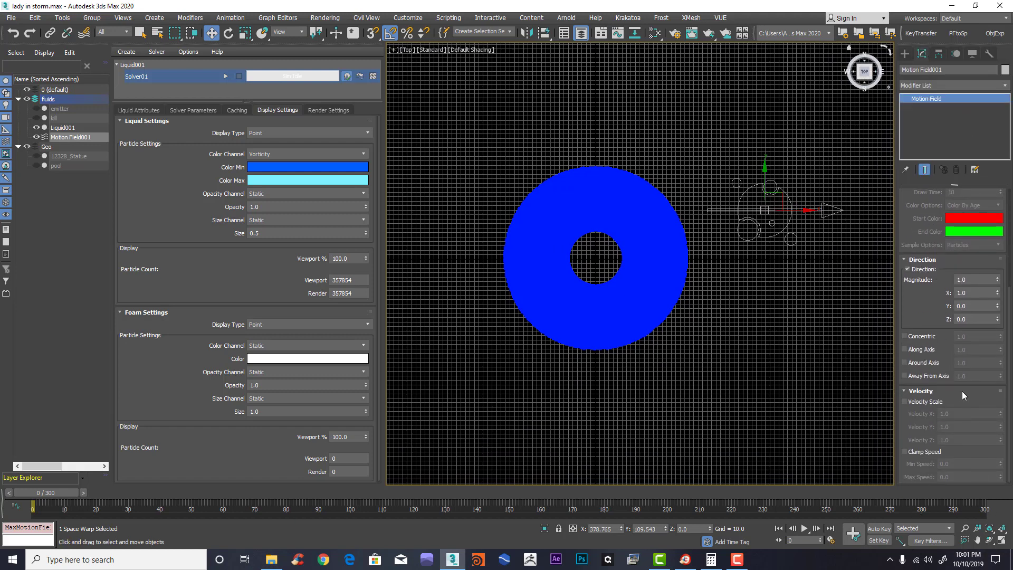
scroll(939, 321, "up", 5)
middle_click_drag(823, 209, 822, 239)
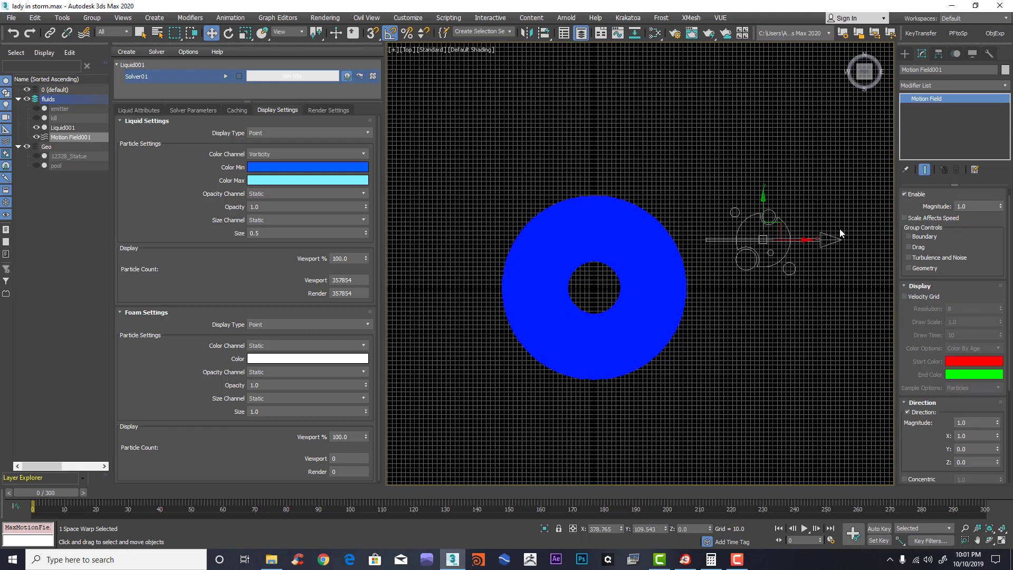
key("Delete")
Step: Create a smaller Motion Field force to the right of the liquid in the Top view
left_click(905, 54)
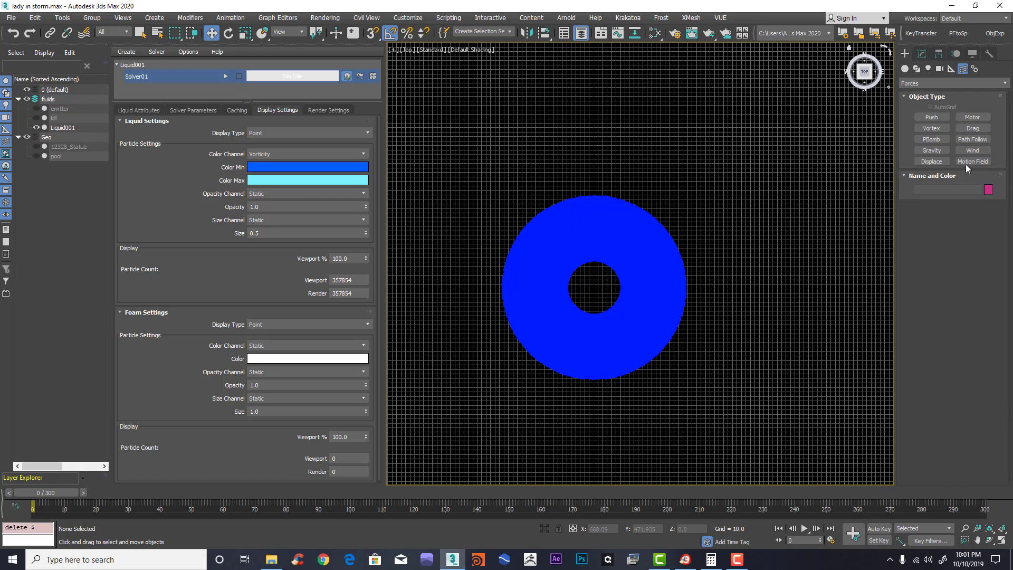
left_click(973, 162)
left_click_drag(742, 235, 739, 268)
middle_click_drag(780, 286, 871, 245)
key("w")
scroll(725, 238, "up", 4)
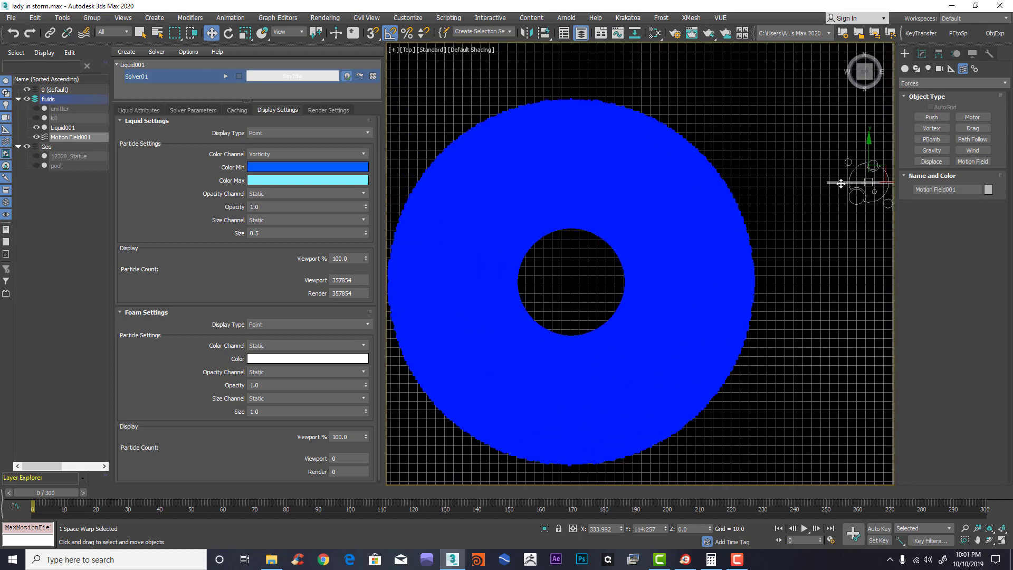
middle_click_drag(867, 165, 807, 134)
Step: Try the Around Axis option in the Motion Field's Direction settings and turn it off again
left_click(921, 54)
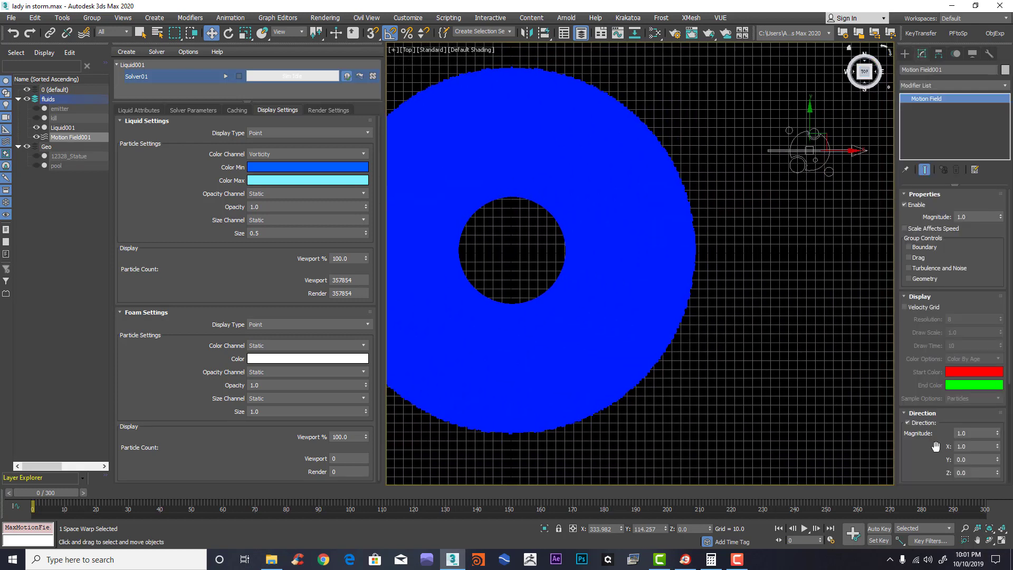
scroll(936, 446, "down", 2)
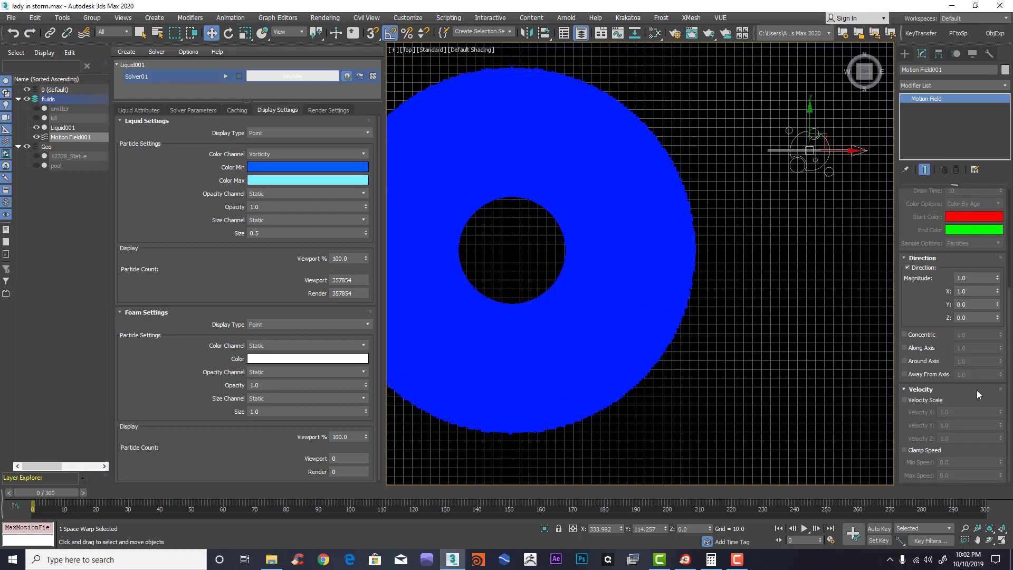
left_click(928, 362)
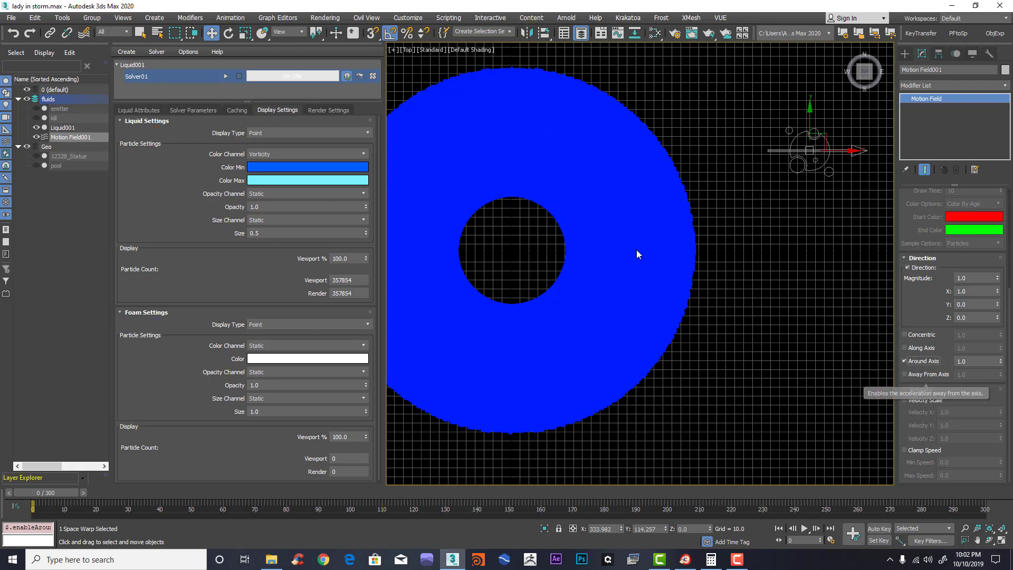
middle_click_drag(668, 270, 731, 275)
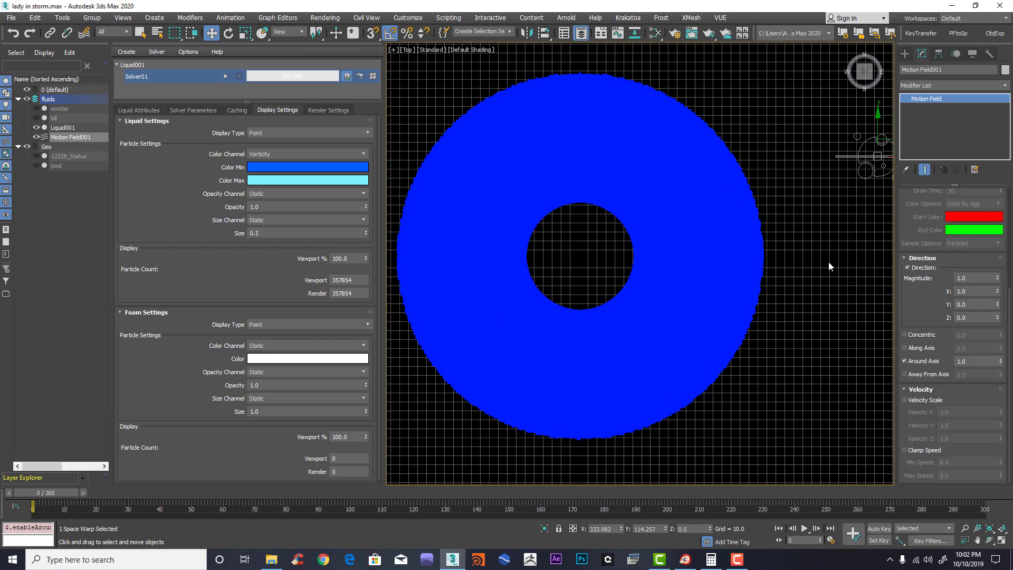
scroll(809, 280, "down", 5)
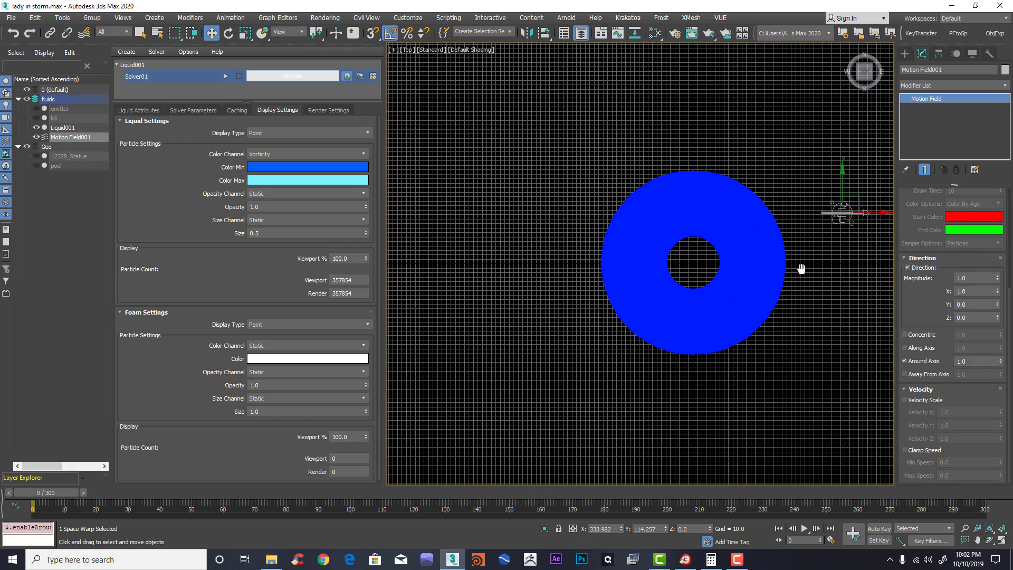
middle_click_drag(801, 269, 728, 260)
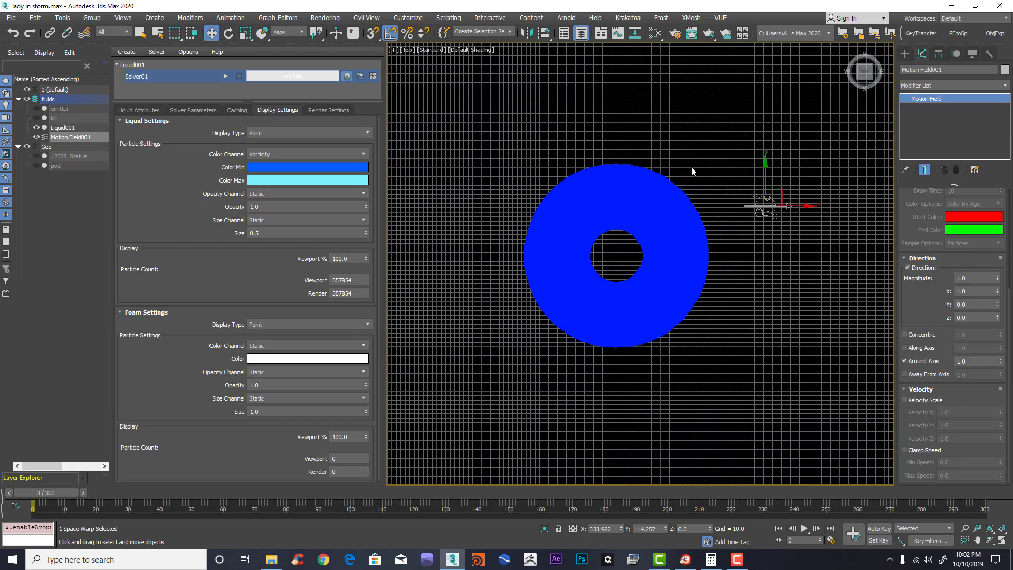
left_click(905, 361)
Step: Draw a circle spline to the right of the Motion Field in the Top view
middle_click_drag(702, 208, 613, 201)
middle_click_drag(769, 238, 739, 235)
right_click(746, 182)
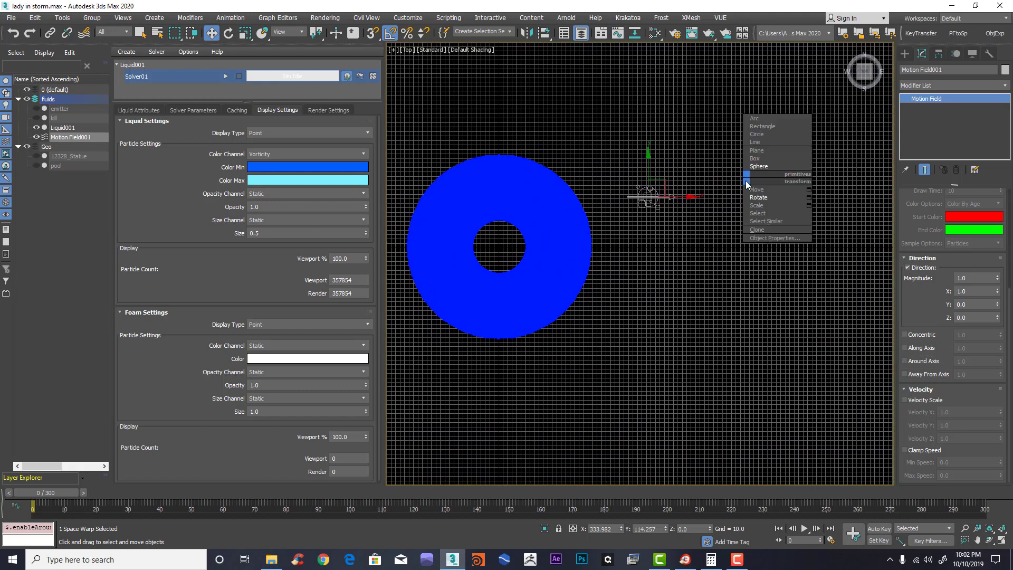
left_click(757, 134)
left_click_drag(768, 210, 802, 270)
key("w")
middle_click_drag(798, 209, 803, 228)
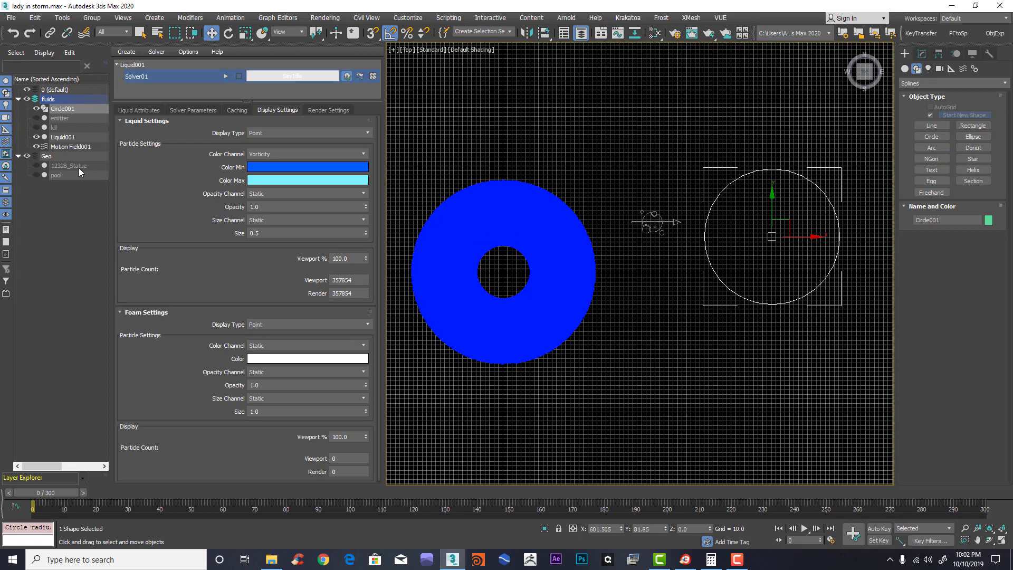
Step: Hide Liquid001 and move the circle to the world origin by setting its absolute X and Y to 0
left_click(40, 138)
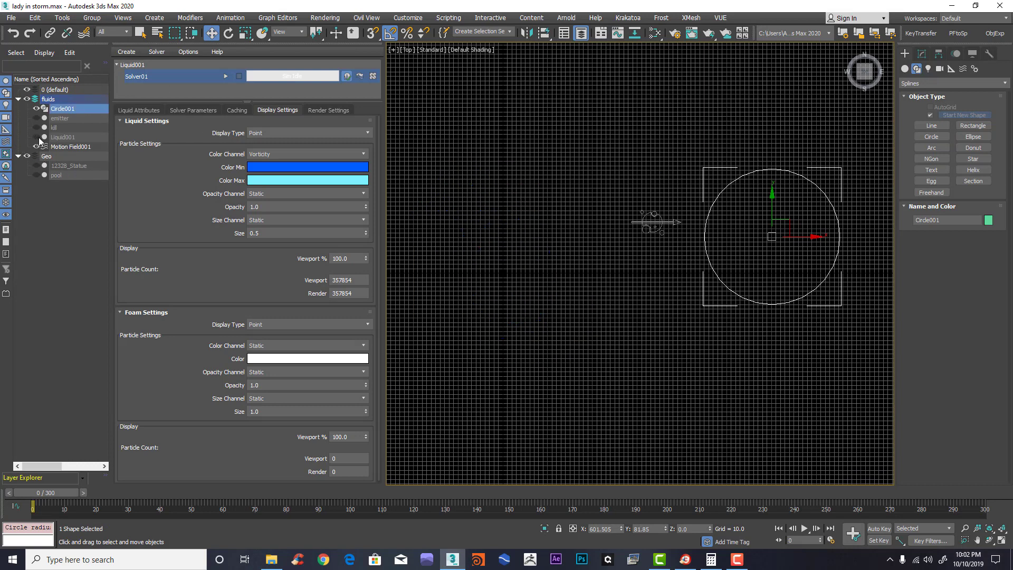
middle_click_drag(513, 227, 511, 230)
key("F12")
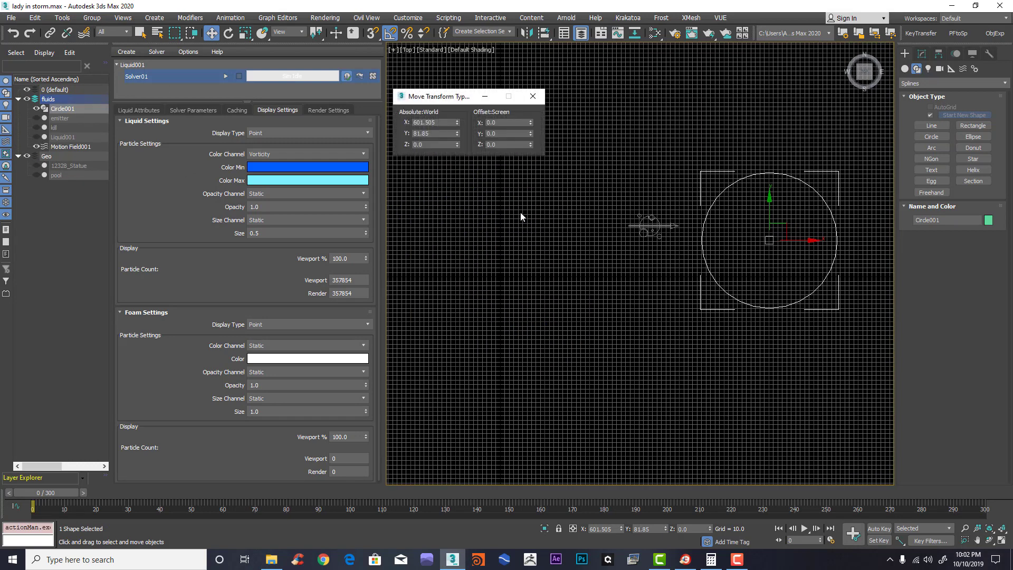
right_click(457, 123)
right_click(457, 134)
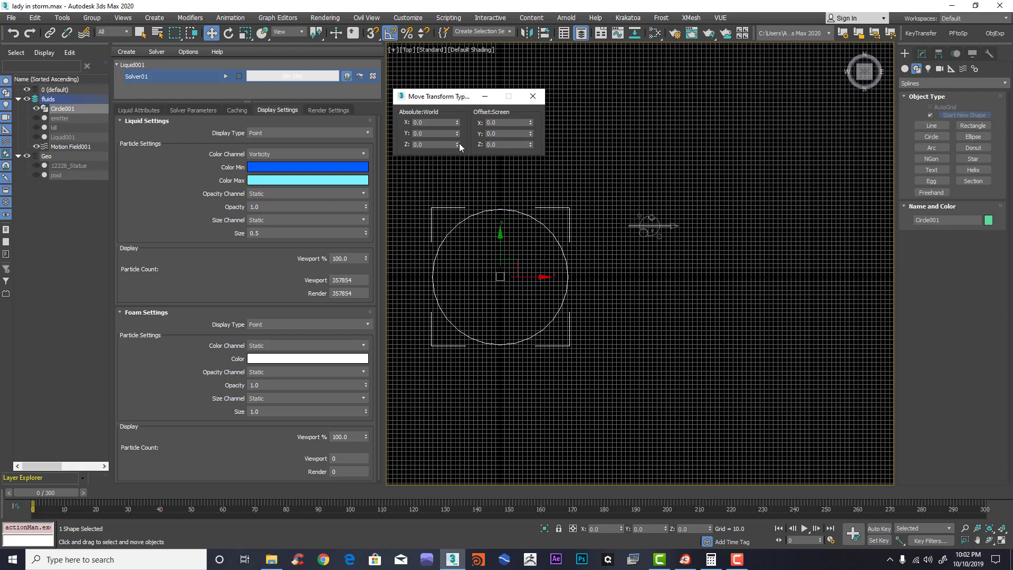
left_click(533, 96)
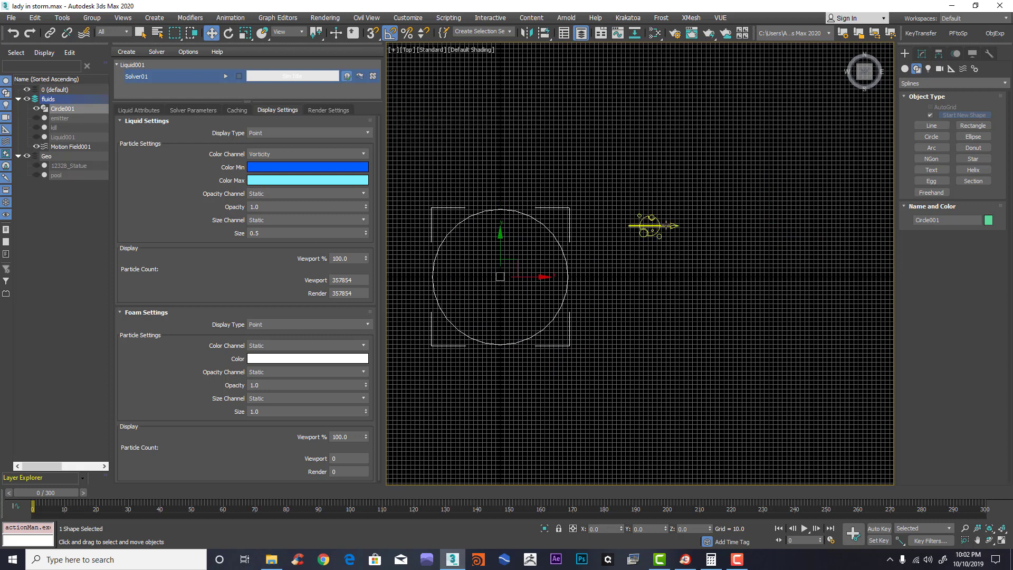
Step: Move Motion Field001 onto the upper edge of the circle, at about X 3, Y 150
left_click(657, 227)
middle_click_drag(782, 282, 876, 287)
scroll(754, 252, "up", 4)
scroll(756, 253, "down", 2)
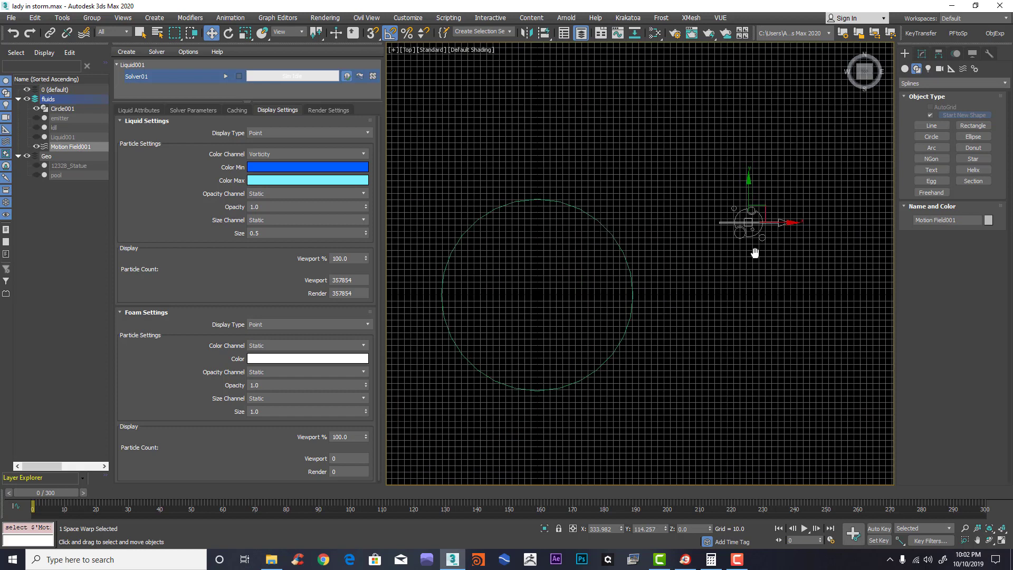
left_click_drag(765, 210, 557, 187)
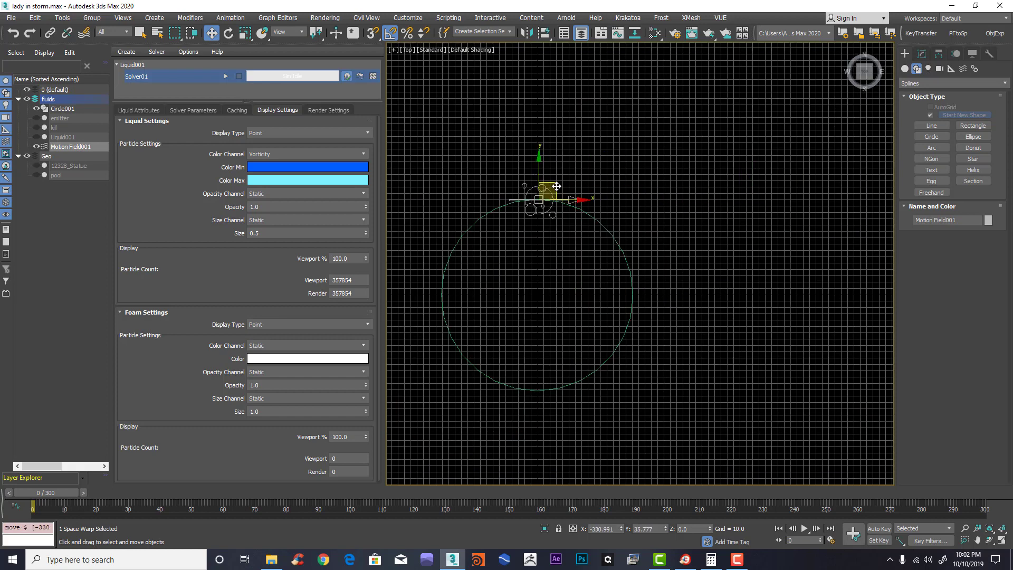
Step: Compare the placement with Liquid001 by toggling its visibility, and lower the Motion Field inside the circle to about Y 100
left_click(38, 137)
left_click(37, 136)
left_click(37, 137)
left_click(37, 136)
scroll(541, 194, "up", 2)
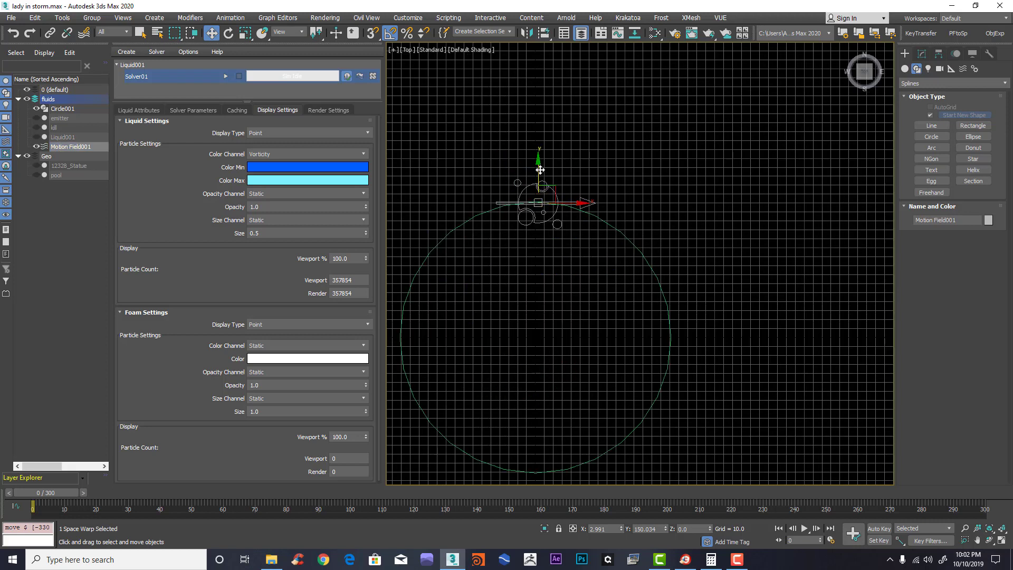
left_click_drag(541, 171, 539, 215)
middle_click_drag(652, 348, 664, 306)
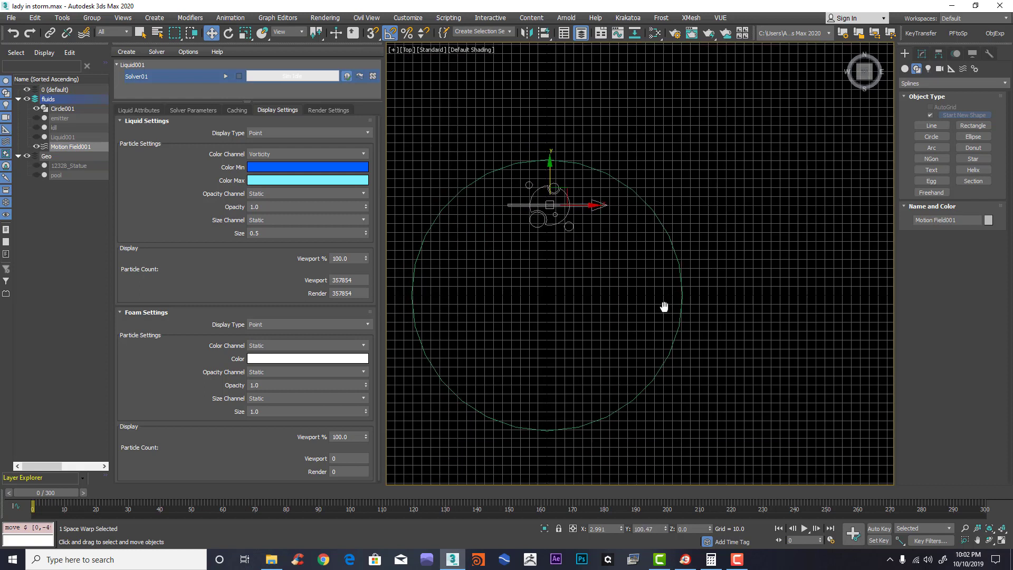
Step: Align only the Motion Field's pivot to the center of Circle001 and leave pivot editing
left_click(939, 53)
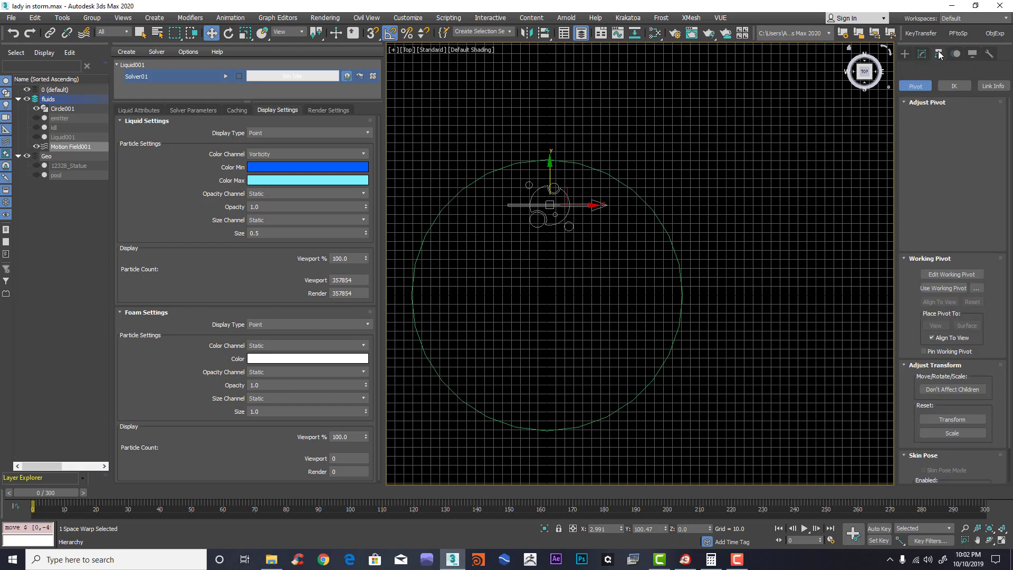
left_click(954, 131)
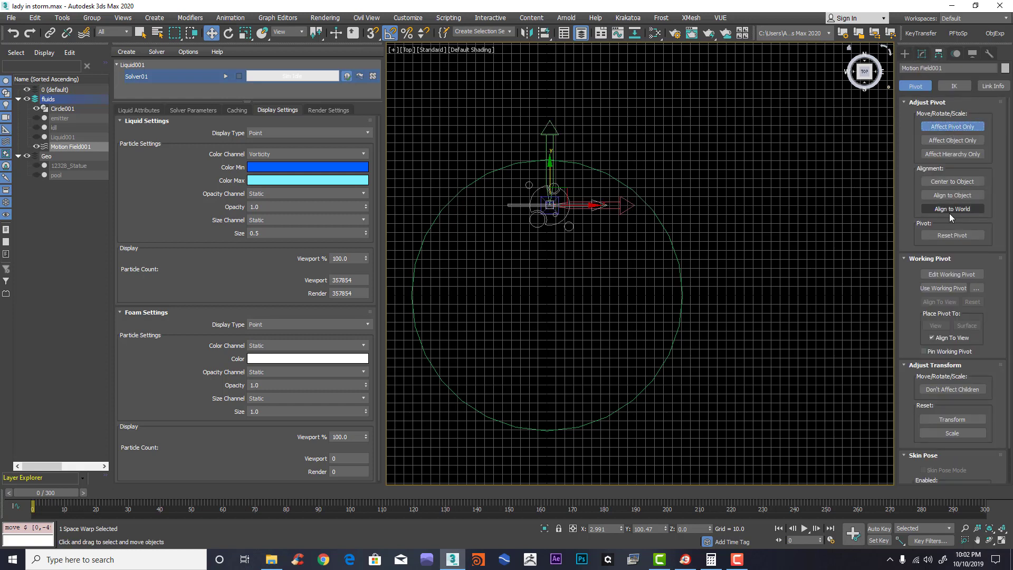
key("alt+a")
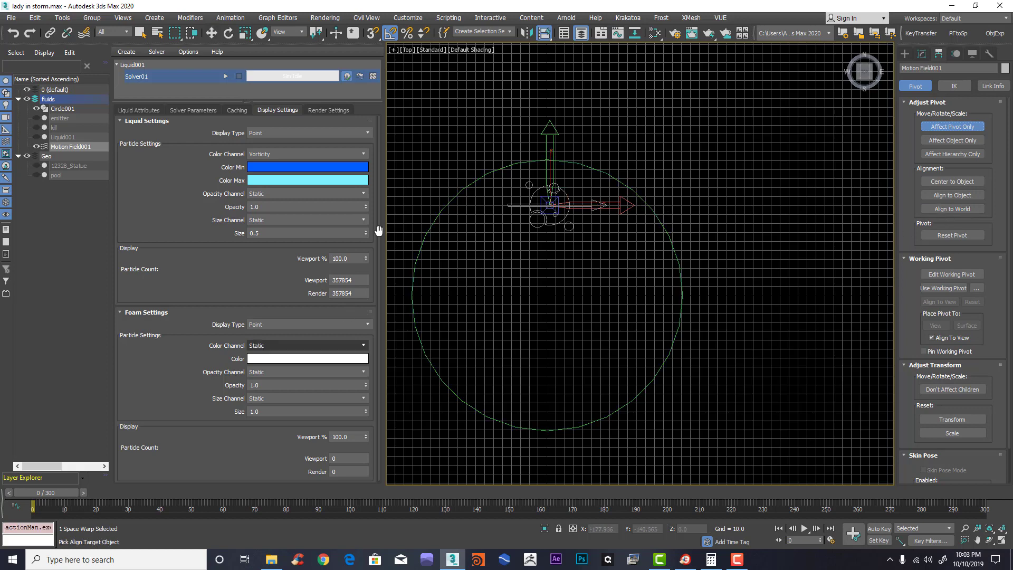
left_click(660, 224)
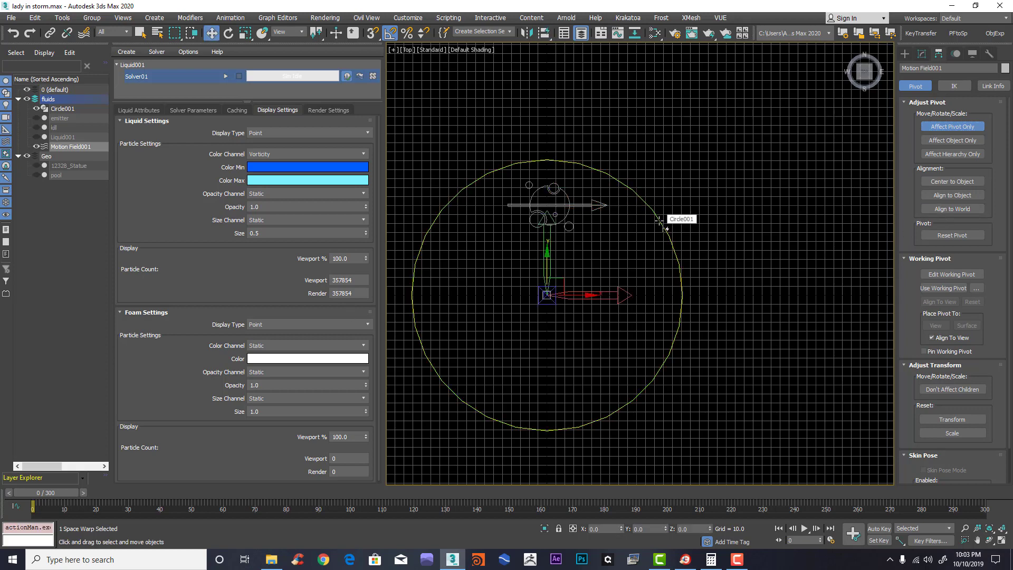
middle_click_drag(598, 319, 640, 297)
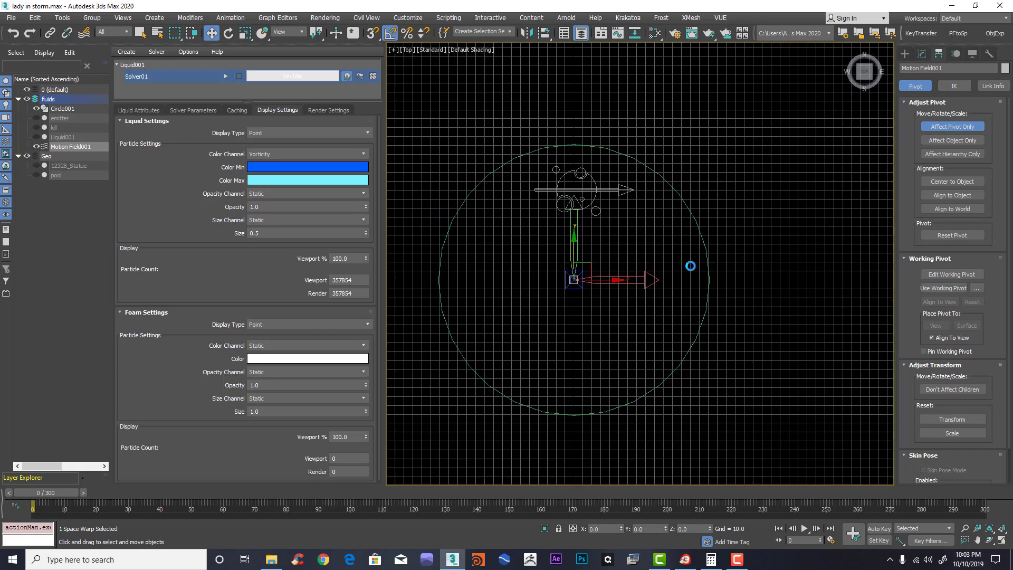
left_click(953, 127)
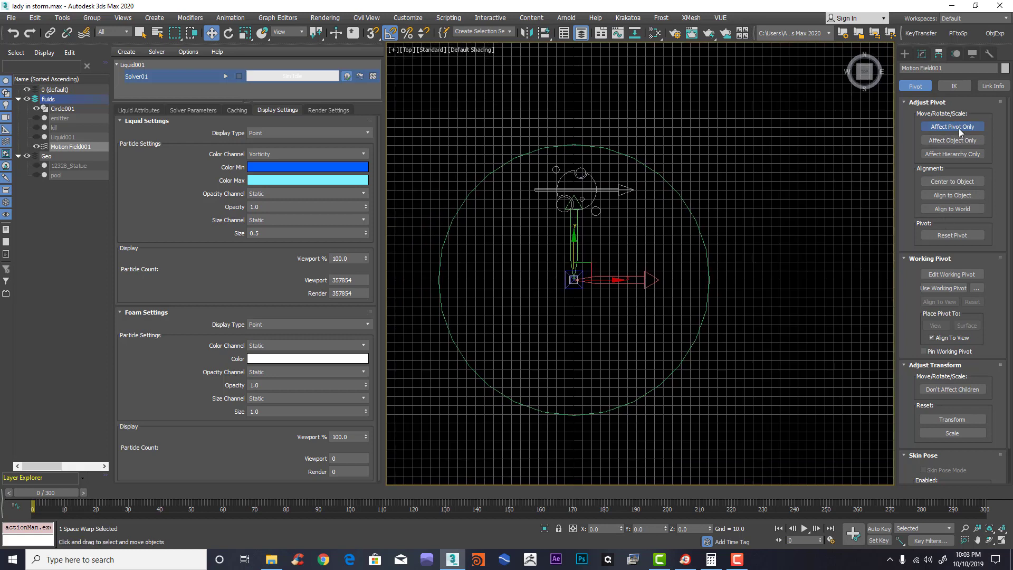
left_click(905, 53)
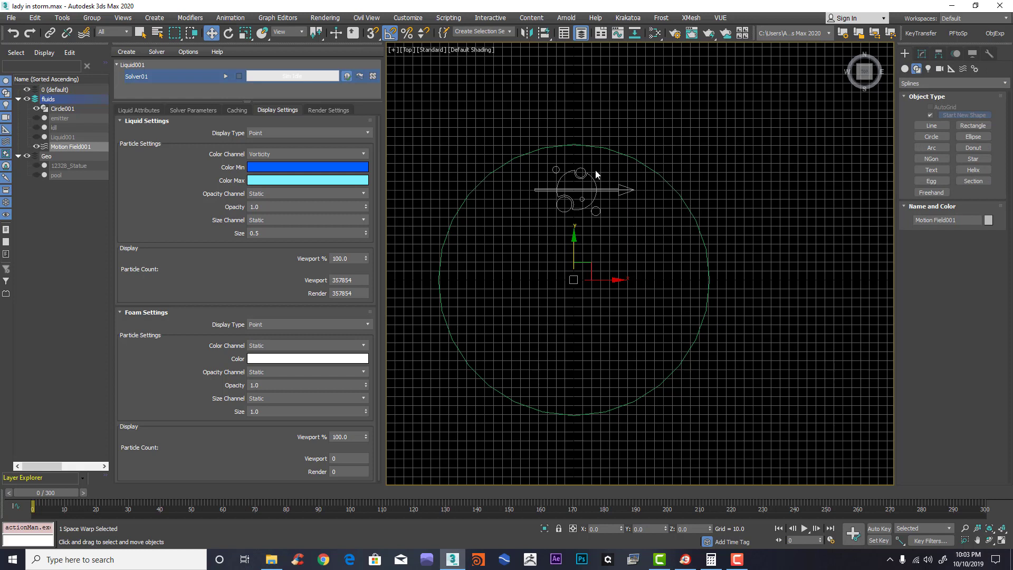
Step: Enable the Boundary group for Motion Field001 and set the box boundary's length to 120 and falloff to 0.5
left_click(922, 53)
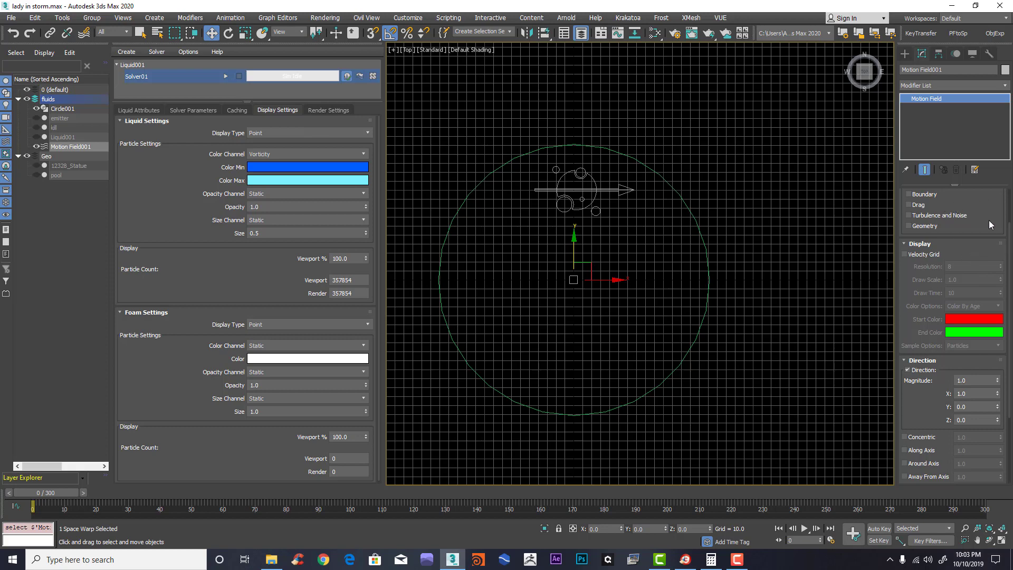
scroll(986, 255, "up", 2)
left_click(909, 245)
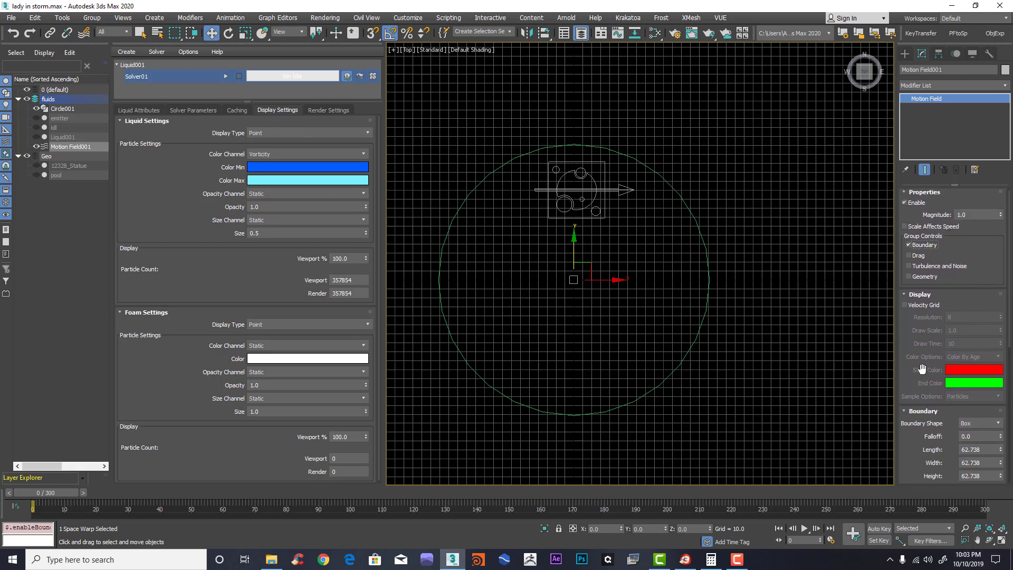
left_click_drag(926, 374, 950, 233)
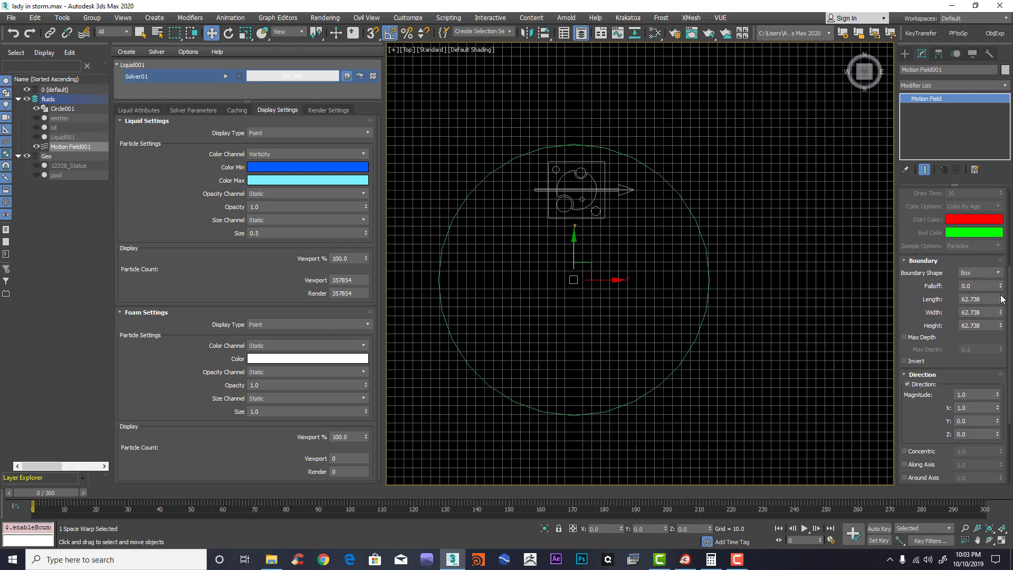
mouse_move(1002, 299)
left_mouse_down()
mouse_move(1011, 259)
mouse_move(992, 285)
left_mouse_up()
left_click(986, 286)
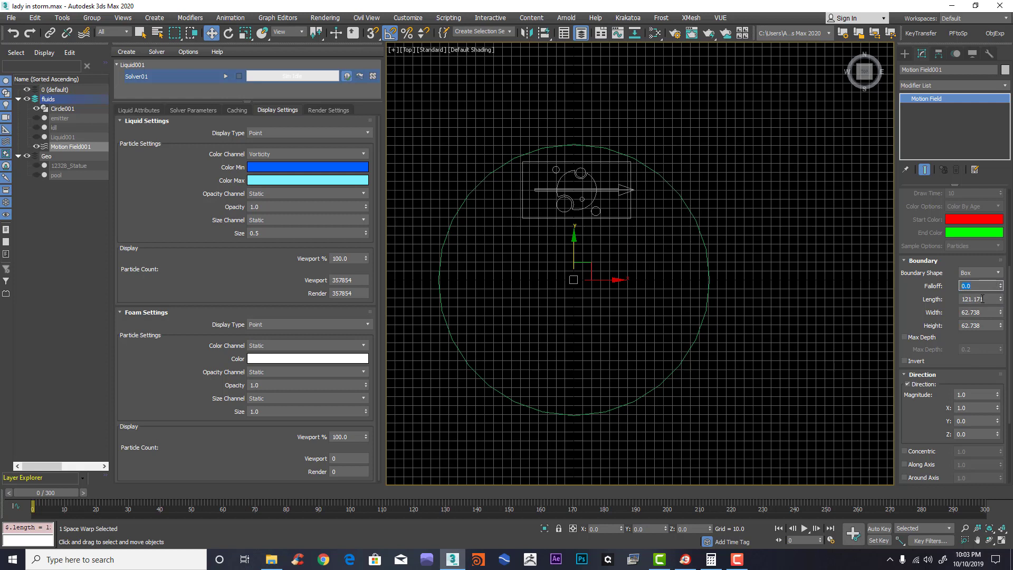
key("Tab")
key("shift+Tab")
type("0.5")
key("Return")
middle_click_drag(687, 311, 687, 310)
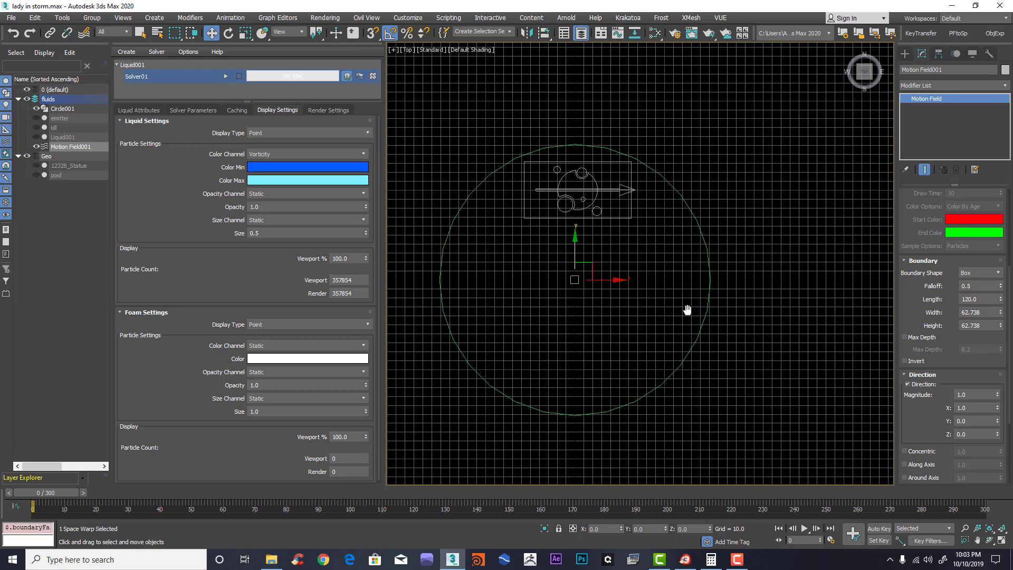
Step: Show Liquid001 for reference, raise Motion Field001 to about Z 44 so its boundary spans the liquid's depth, and hide the liquid again
key("l")
scroll(574, 266, "up", 3)
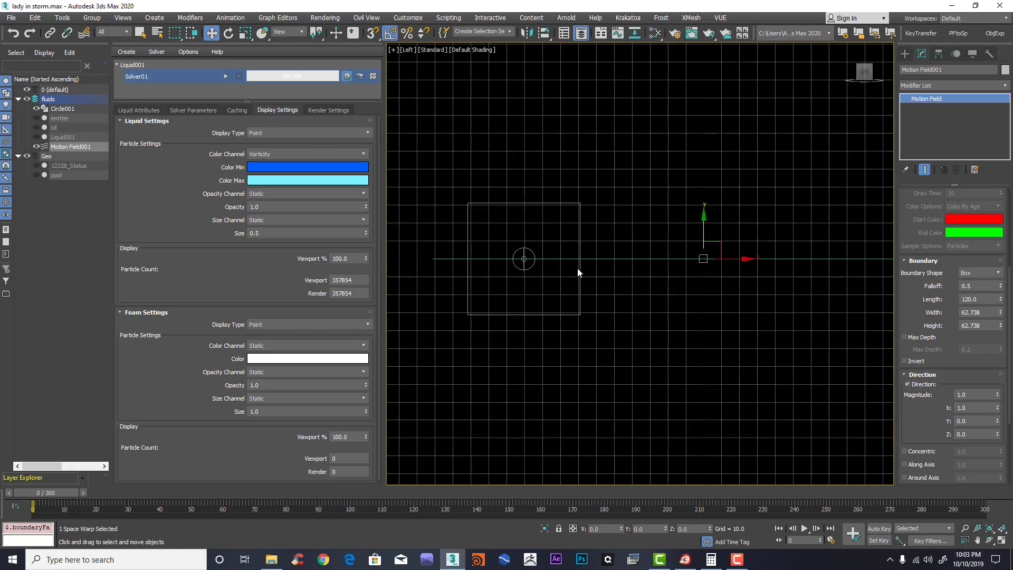
middle_click_drag(579, 272, 597, 265)
left_click(36, 137)
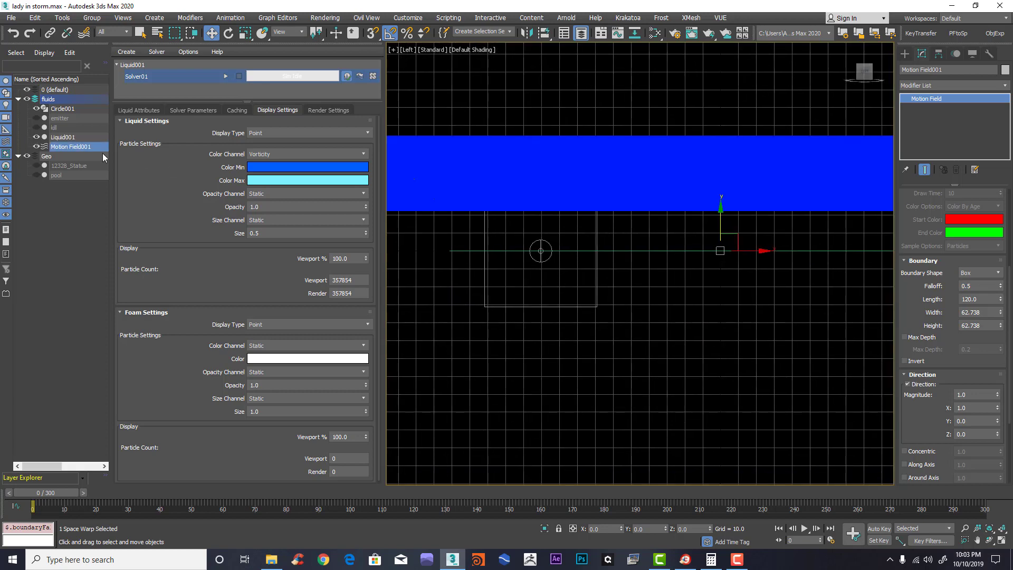
scroll(619, 276, "down", 4)
scroll(649, 267, "up", 2)
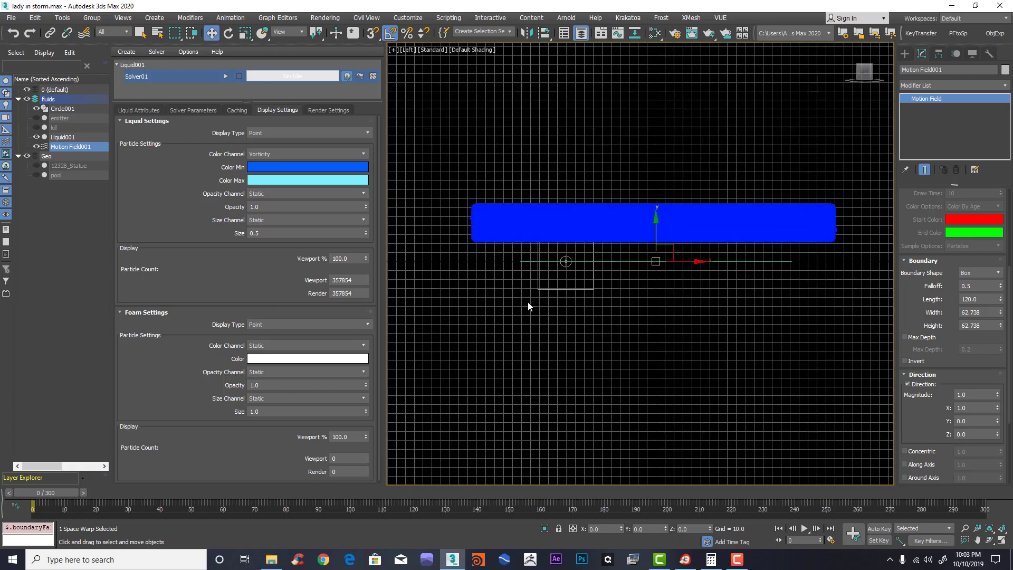
left_click(556, 290)
left_click_drag(654, 222, 675, 182)
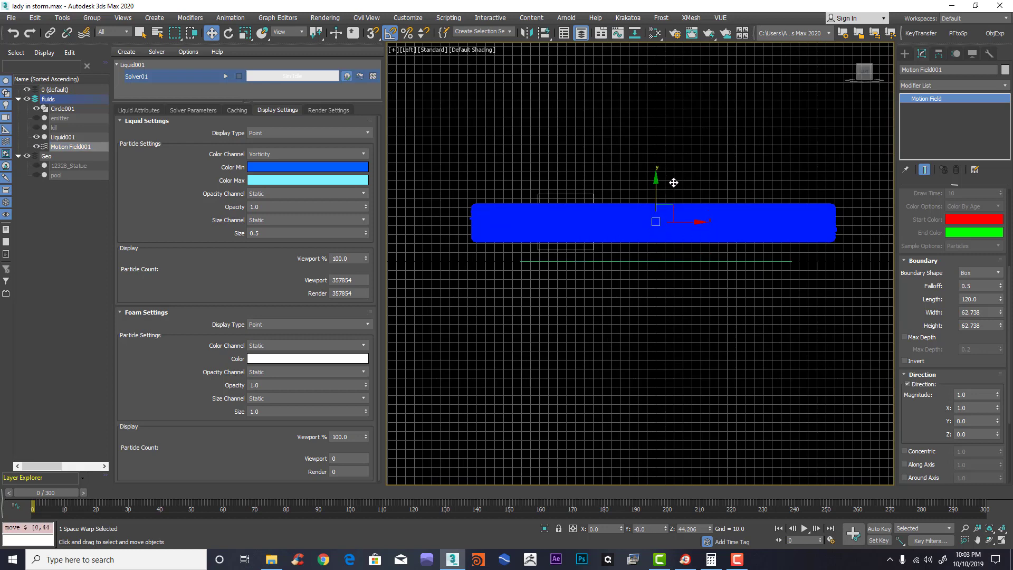
middle_click_drag(676, 181, 676, 182)
key("t")
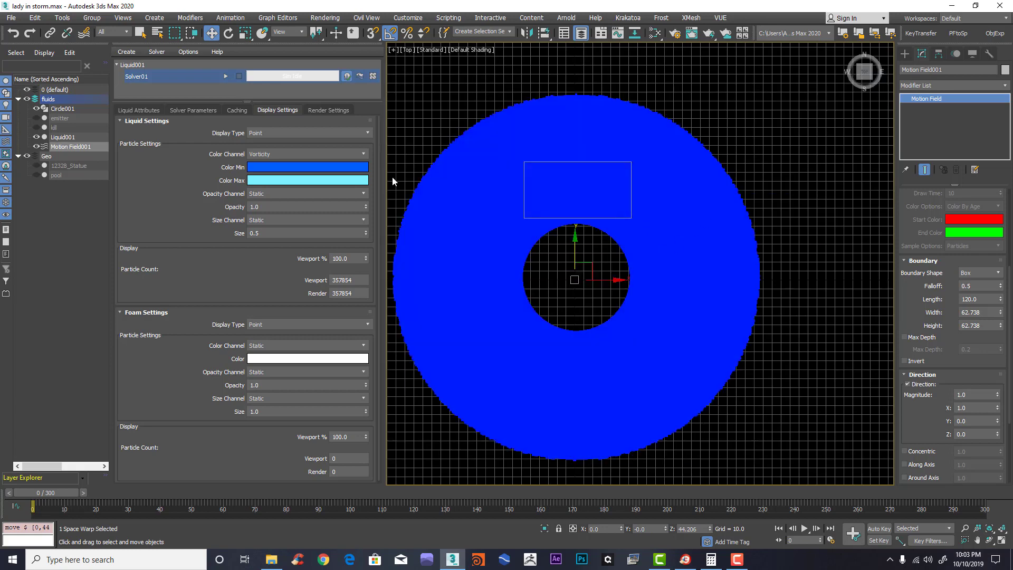
left_click(36, 138)
Step: Clone Motion Field001 as seven copies rotated around the circle's center in -45 degree increments about Z
middle_click_drag(578, 280, 592, 256)
key("e")
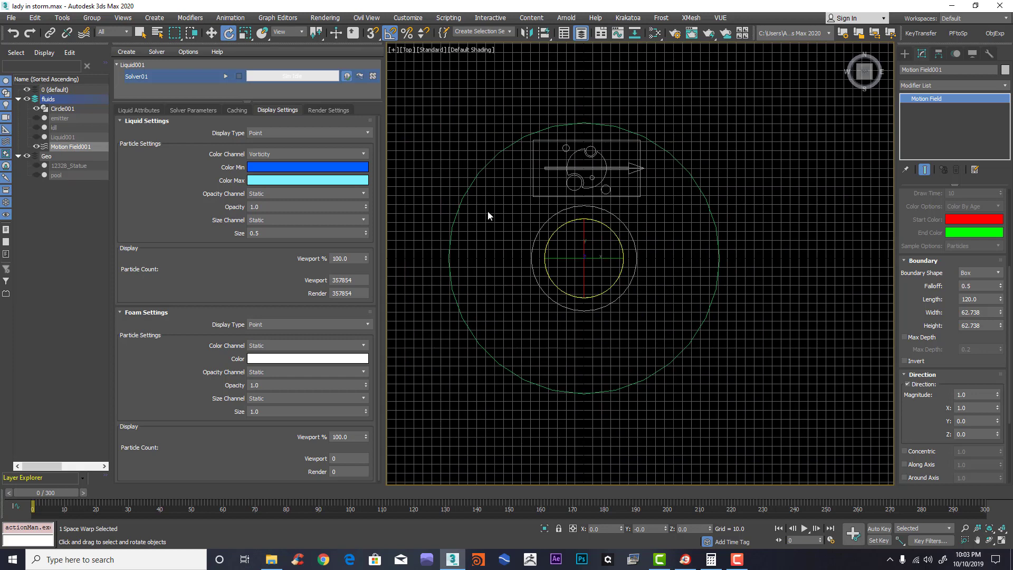
mouse_move(606, 224)
left_mouse_down()
mouse_move(614, 231)
mouse_move(575, 217)
left_mouse_up()
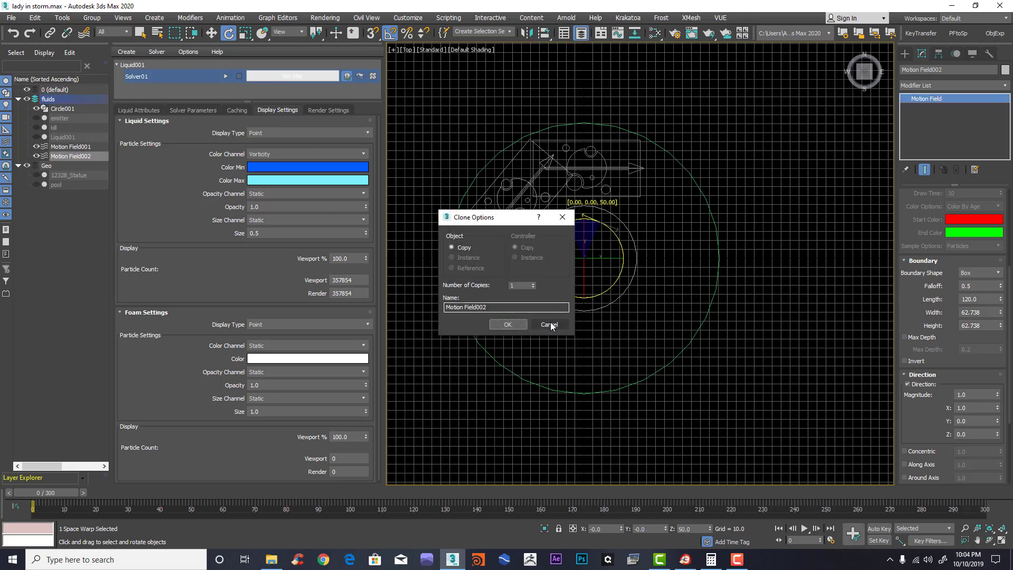
left_click(549, 324)
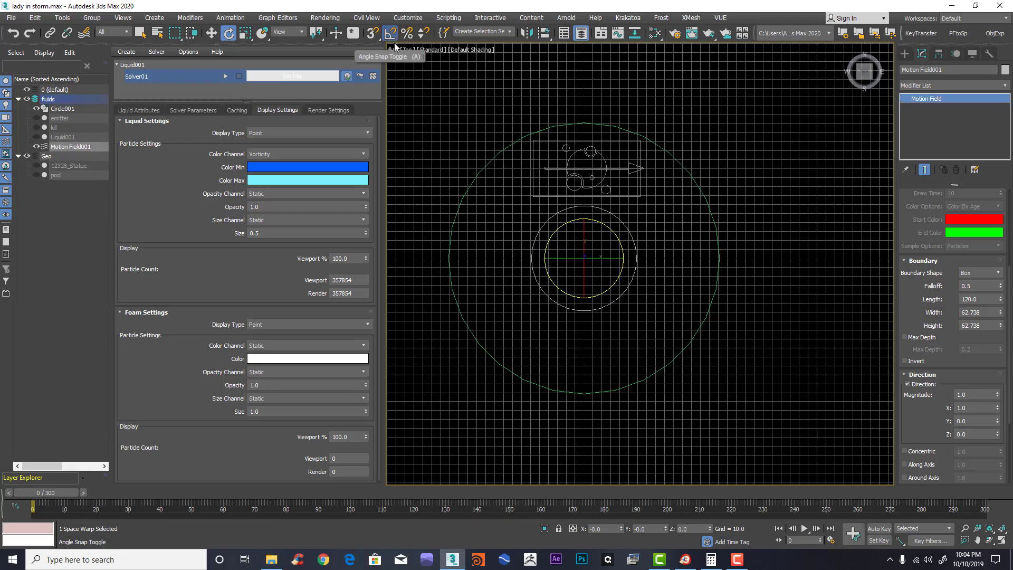
left_click_drag(604, 222, 621, 242, "shift")
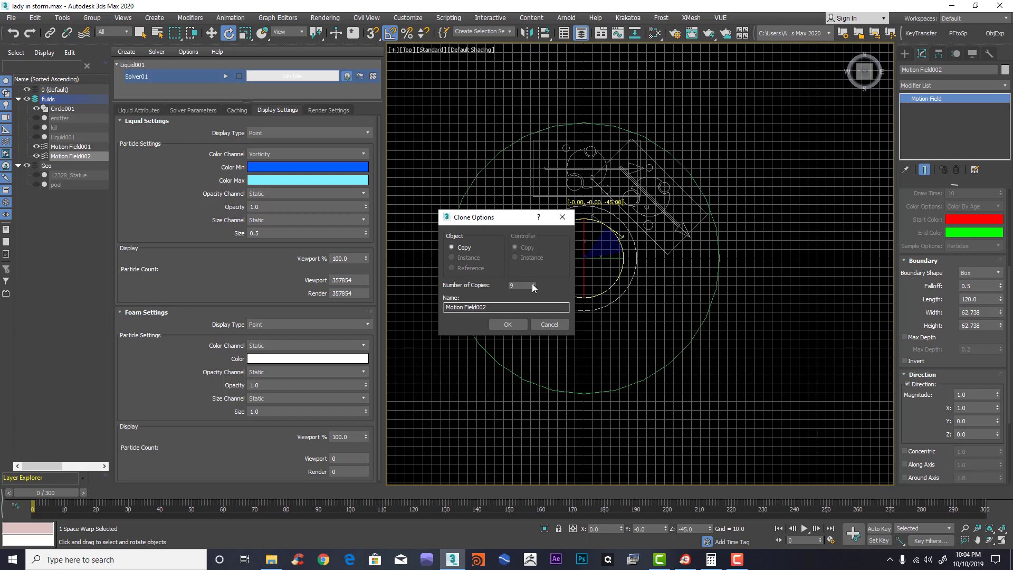
left_click(508, 325)
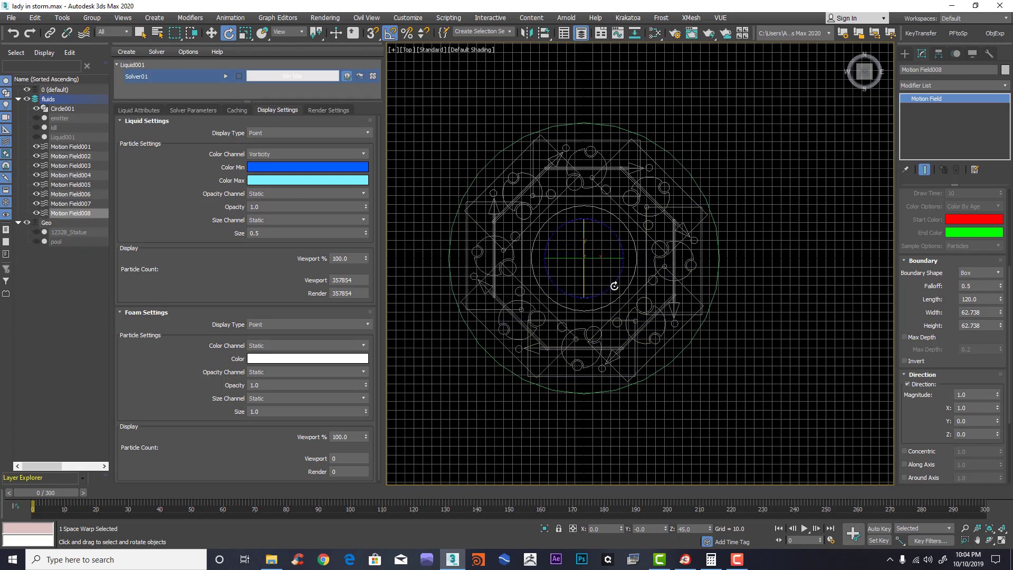
middle_click_drag(575, 264, 595, 287)
scroll(578, 254, "down", 2)
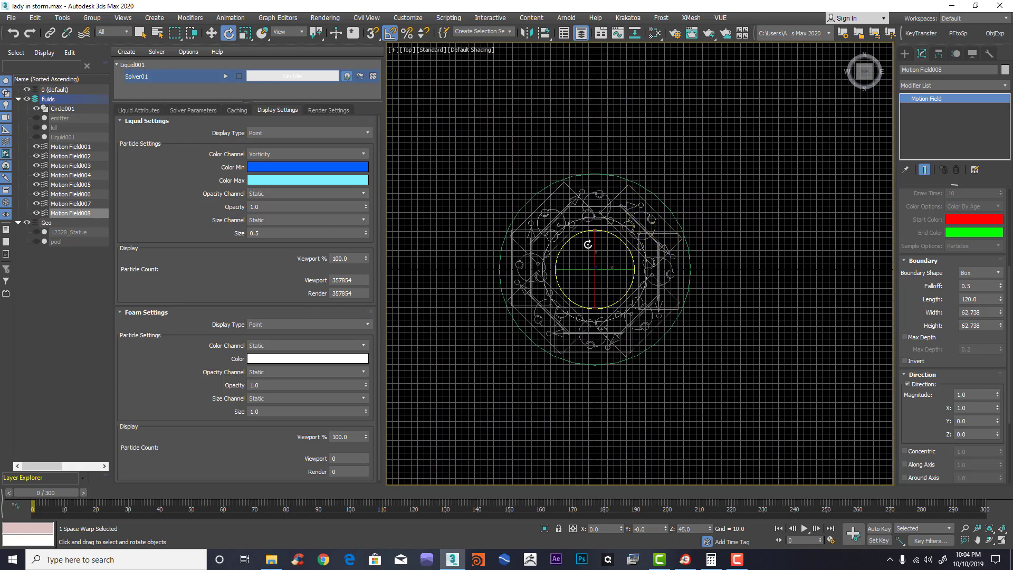
Step: Link Motion Field001 through Motion Field008 to Circle001 as their parent
left_click(68, 150)
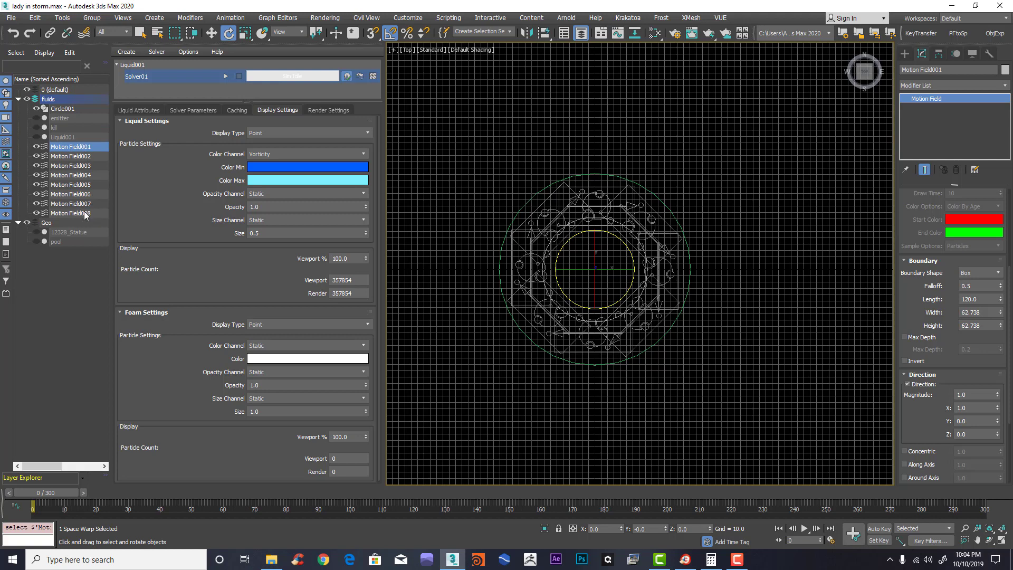
left_click(74, 213, "shift")
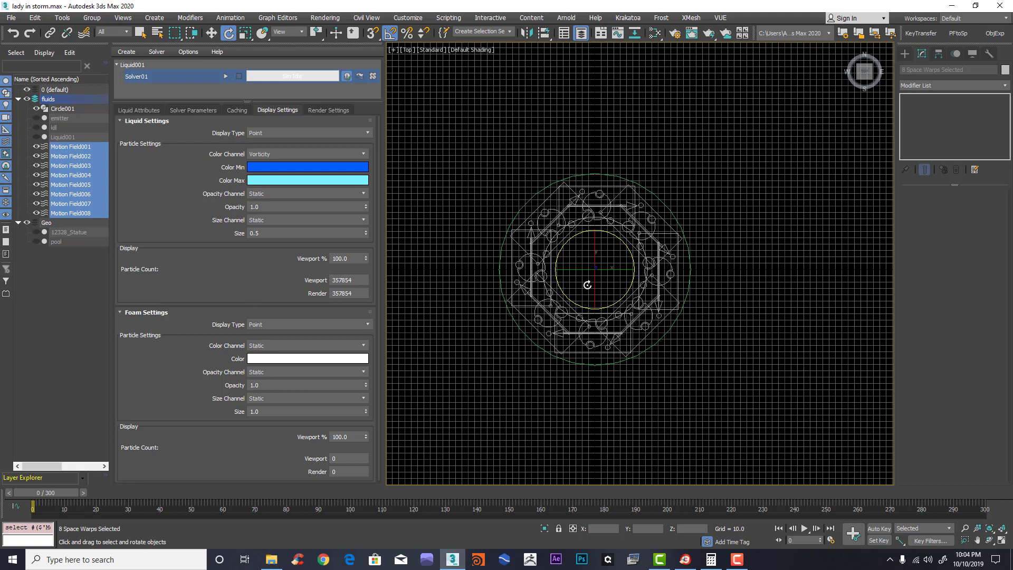
scroll(613, 232, "up", 5)
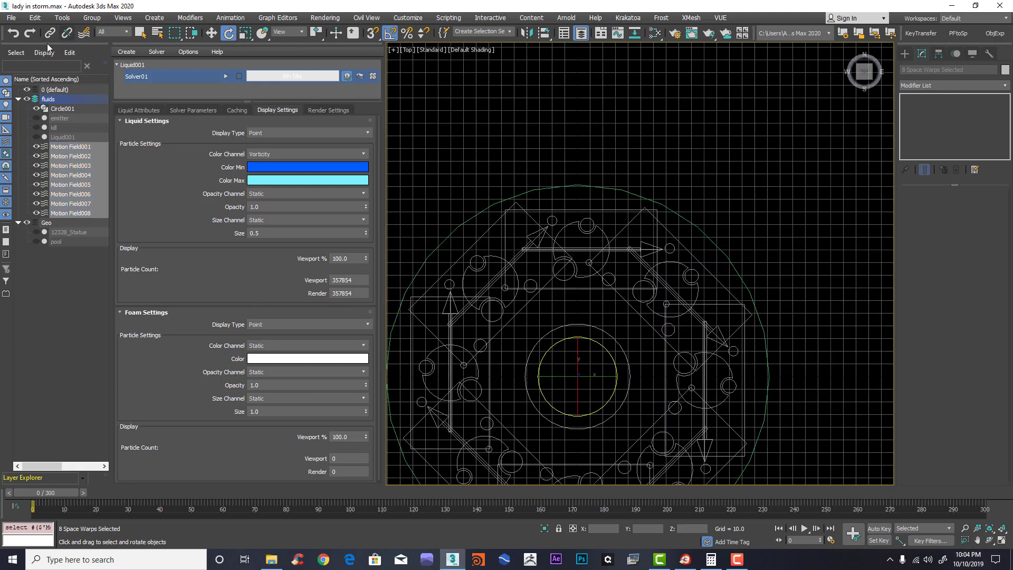
left_click(47, 35)
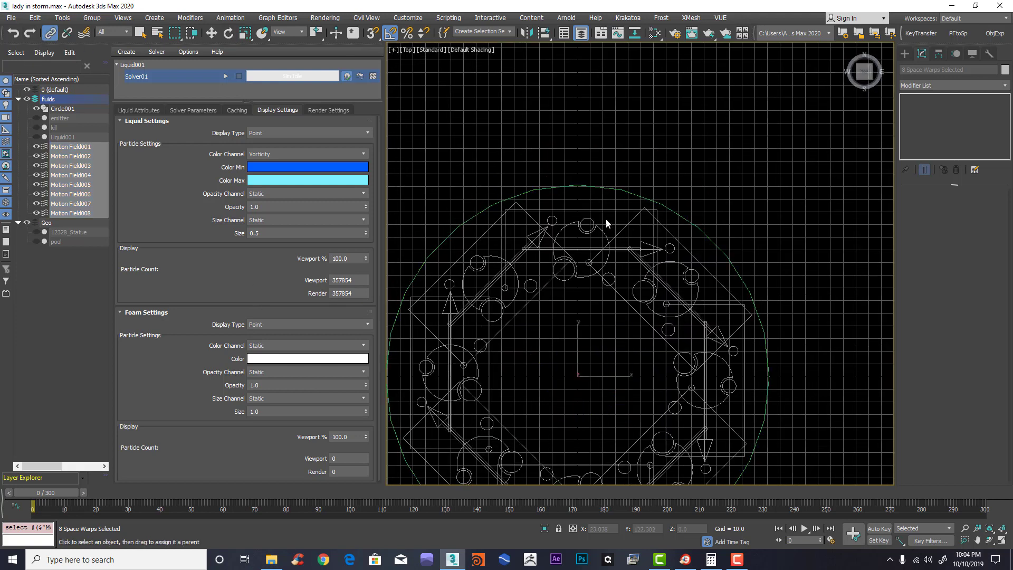
left_click_drag(605, 212, 596, 190)
Step: Test the link by raising Circle001 to about Z 132.5, undo the move and clear the selection
scroll(665, 312, "down", 4)
middle_click_drag(673, 306, 772, 284)
left_click(713, 331)
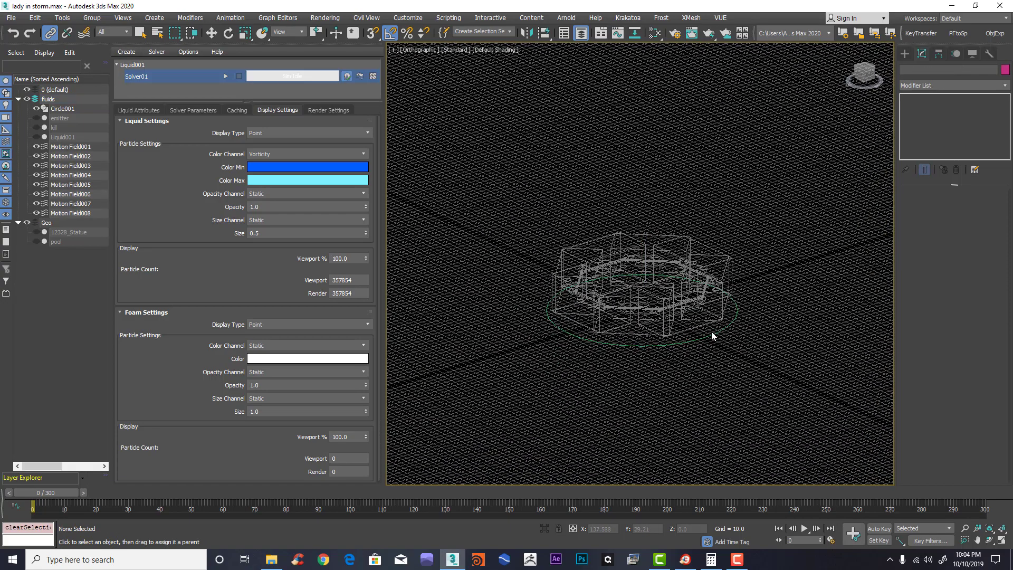
left_click(713, 336)
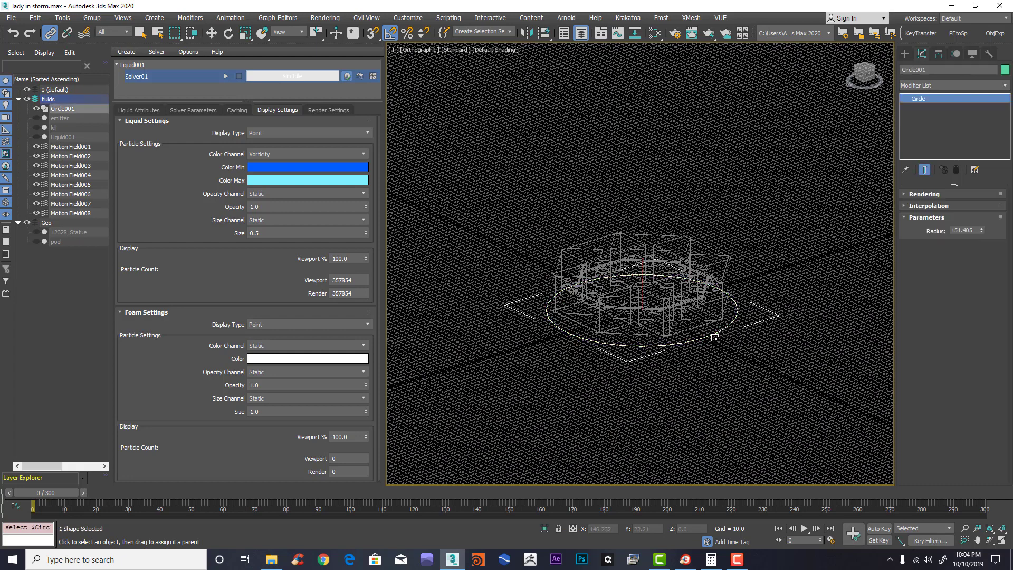
key("w")
left_click_drag(607, 284, 608, 208)
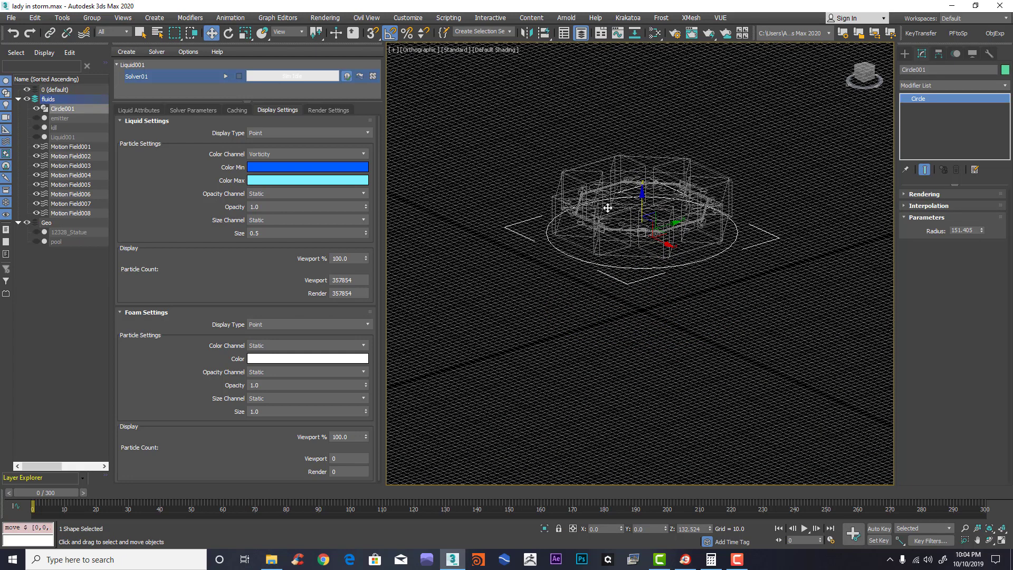
key("ctrl+z")
left_click(703, 200)
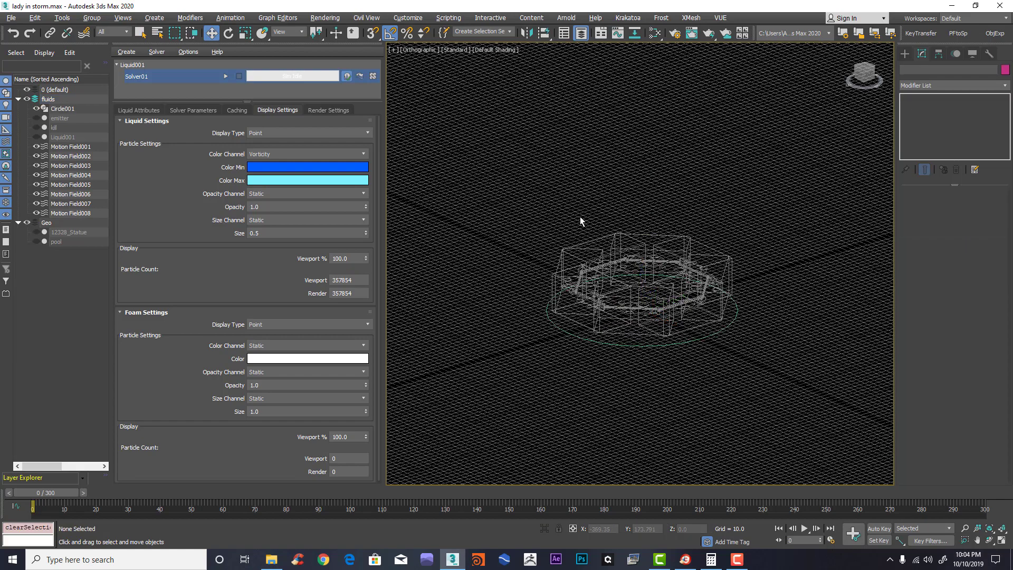
Step: Add Motion Field001 through Motion Field008 to the motion fields in the liquid's attributes
middle_click_drag(580, 218, 657, 185, "alt")
key("p")
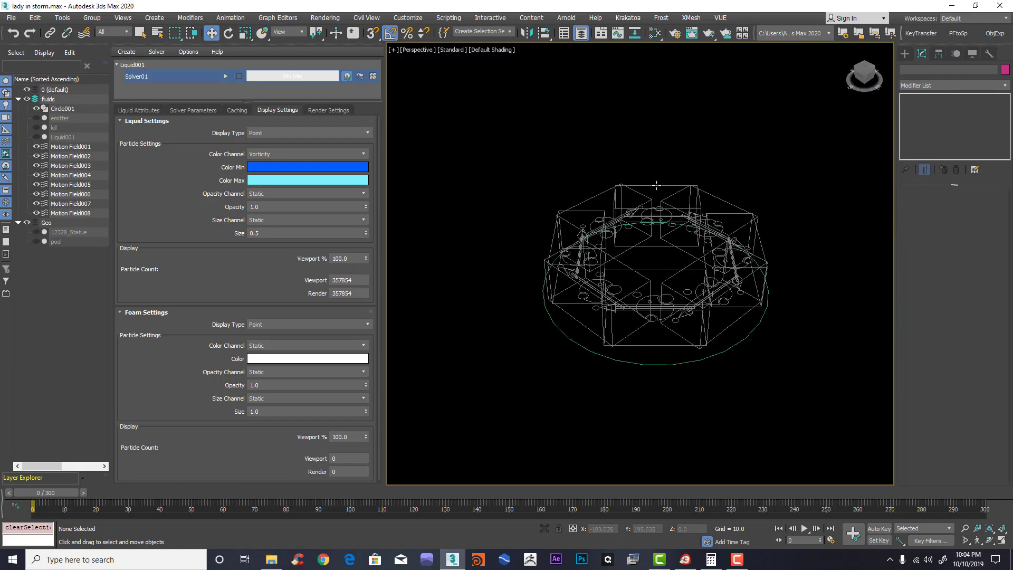
left_click(140, 111)
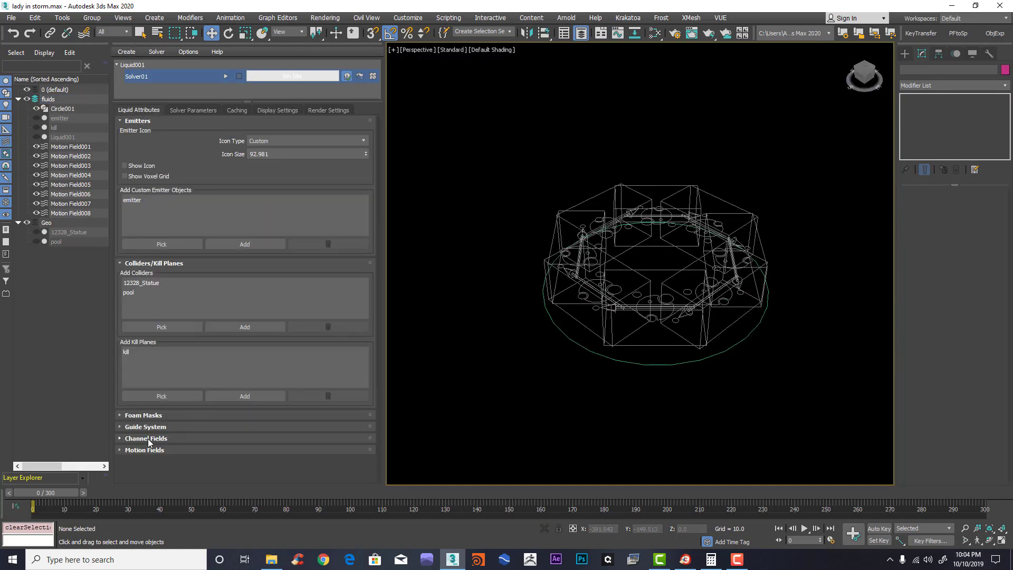
left_click(127, 452)
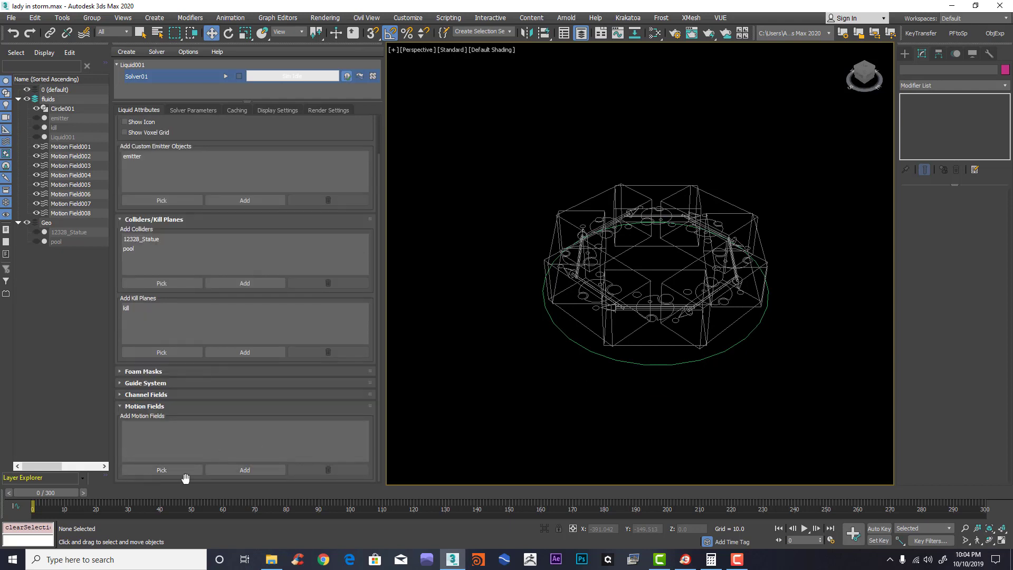
left_click(254, 472)
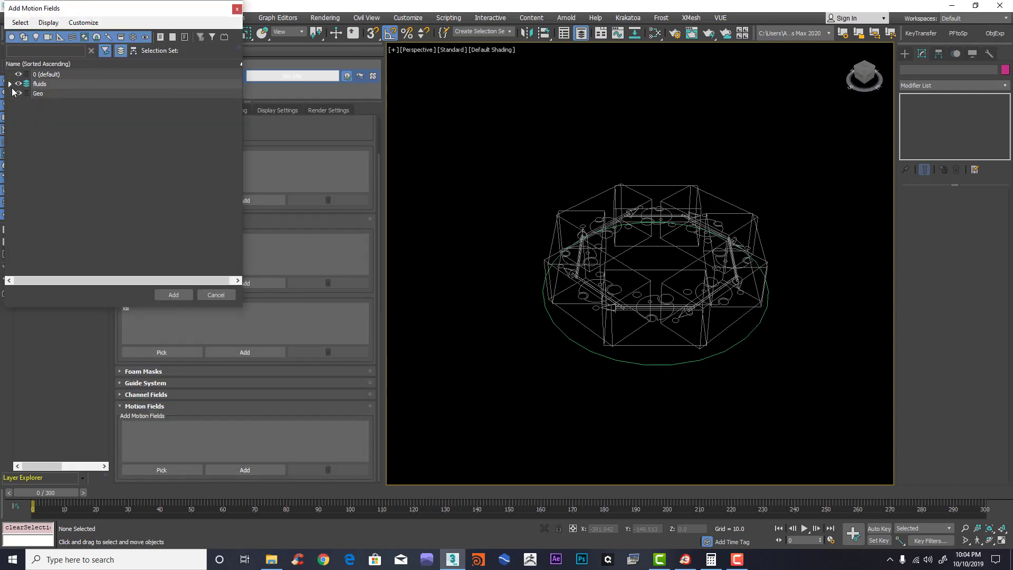
left_click(10, 84)
left_click(59, 94)
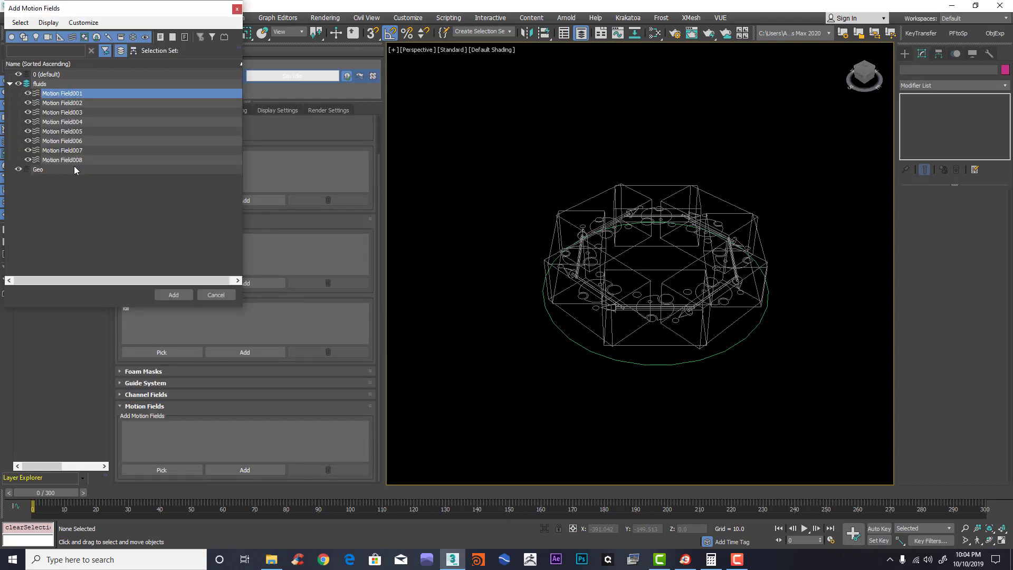
left_click(71, 160, "shift")
left_click(173, 296)
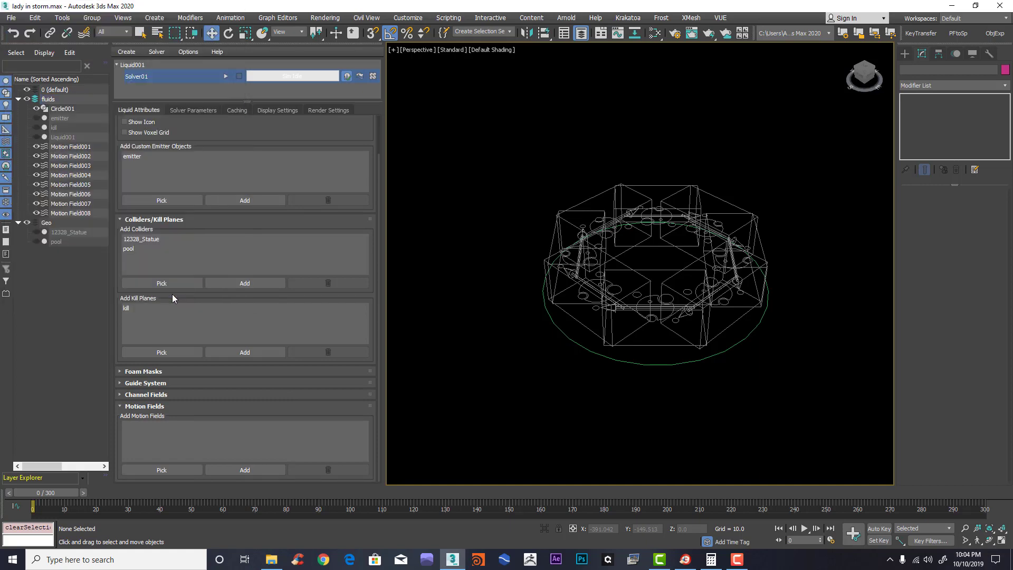
Step: Hide all eight Motion Fields and unhide Liquid001
middle_click_drag(693, 287, 597, 280, "alt")
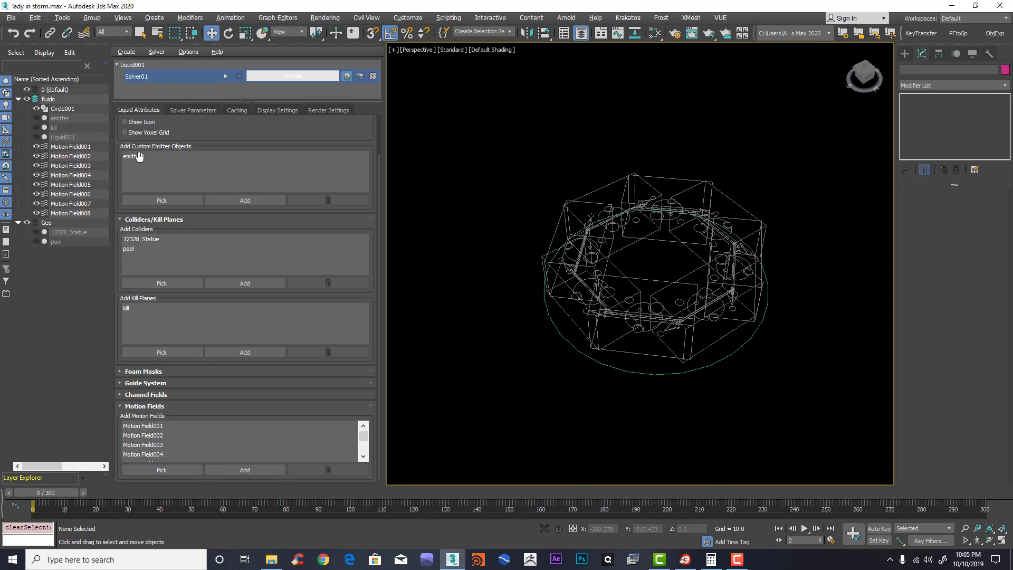
left_click(37, 147)
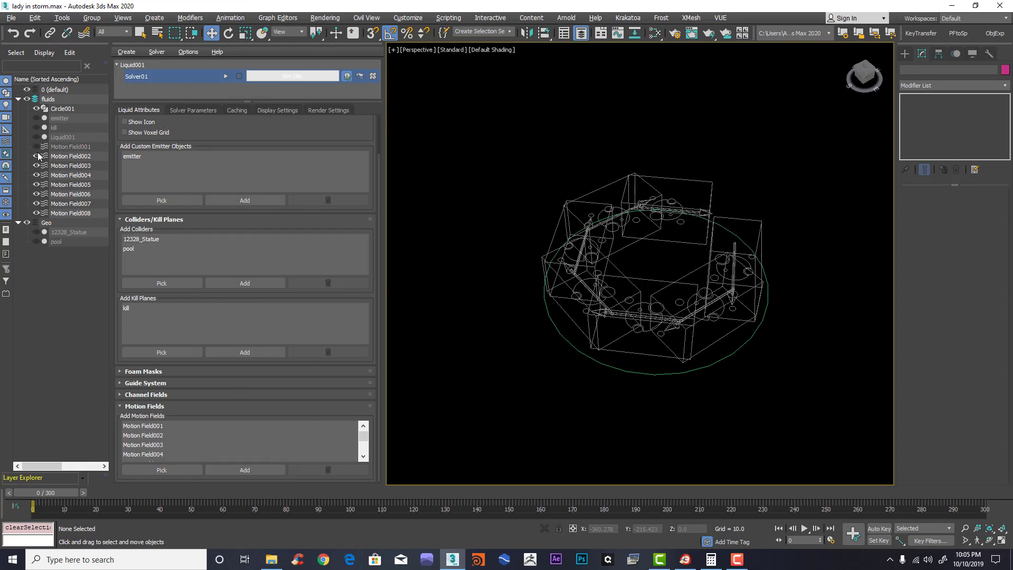
left_click(37, 157)
left_click(37, 165)
left_click(37, 175)
left_click(36, 185)
left_click(36, 194)
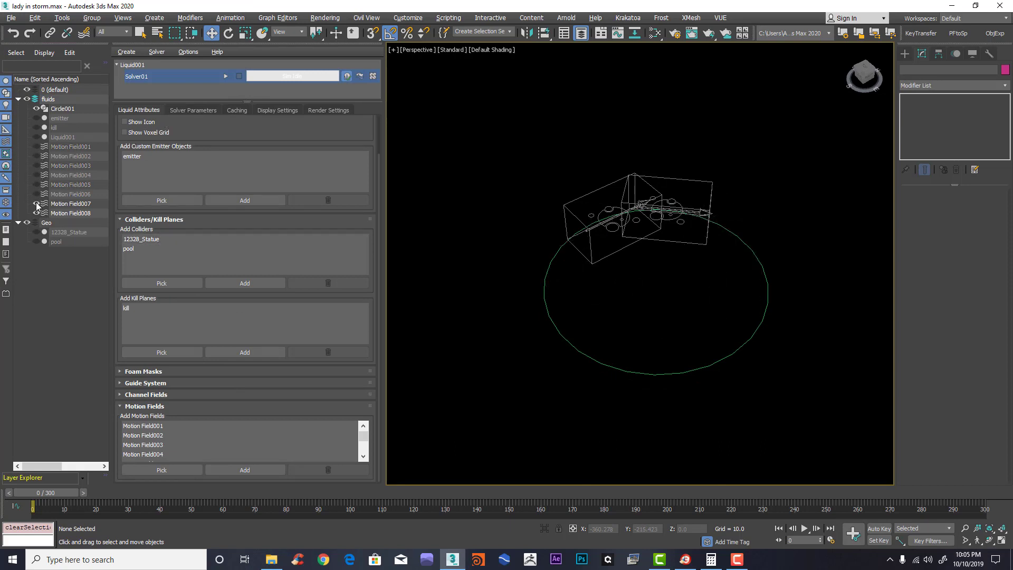
left_click(36, 203)
left_click(36, 214)
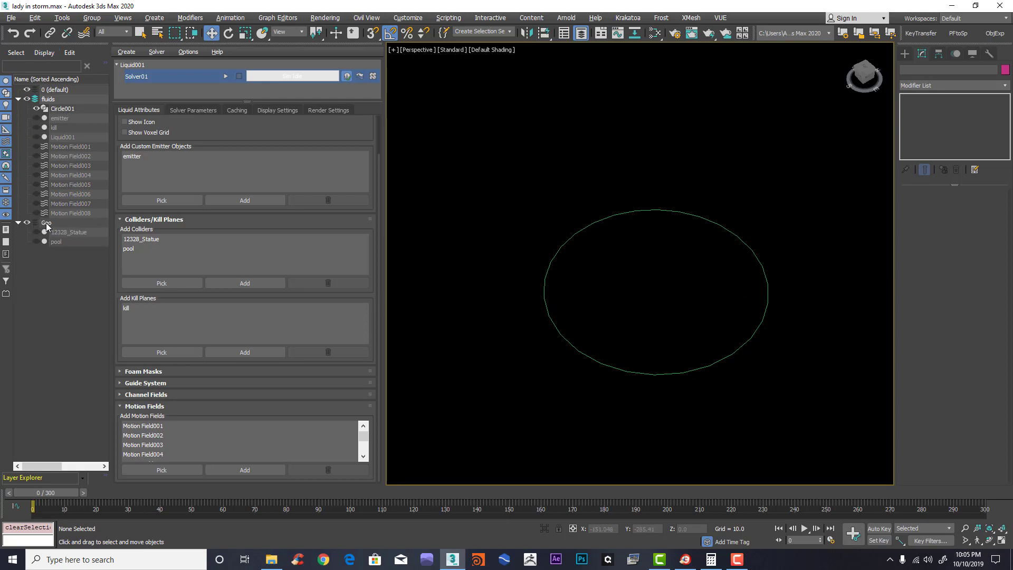
left_click(36, 137)
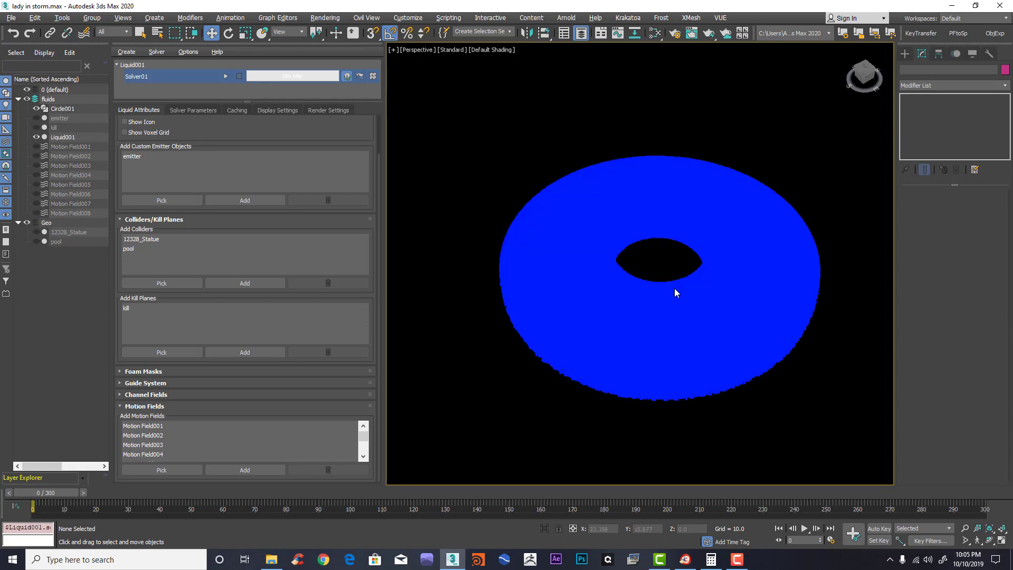
Step: Hide Circle001 and collapse the Geo layer in the scene list
middle_click_drag(674, 290, 607, 292, "alt")
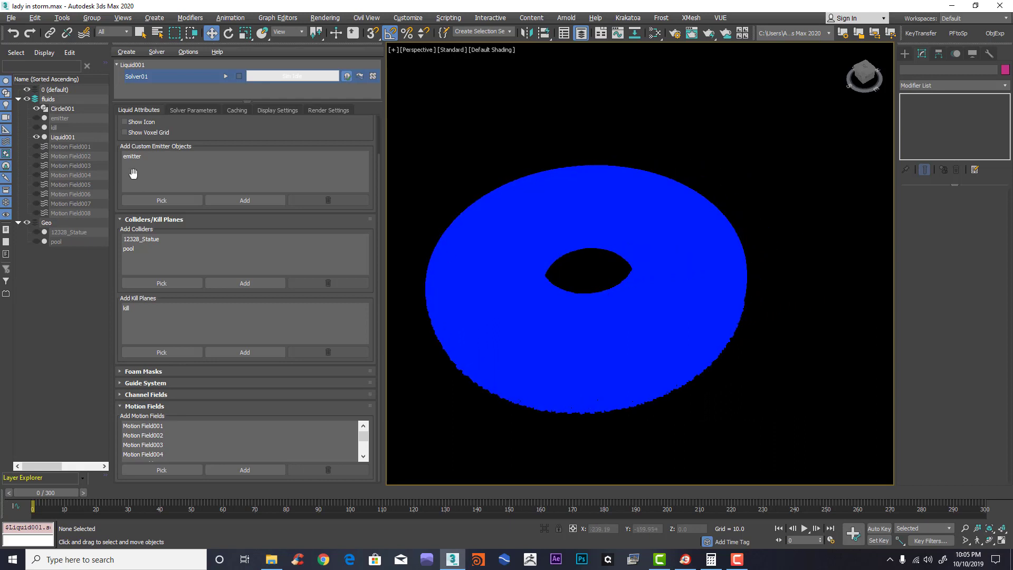
left_click(36, 109)
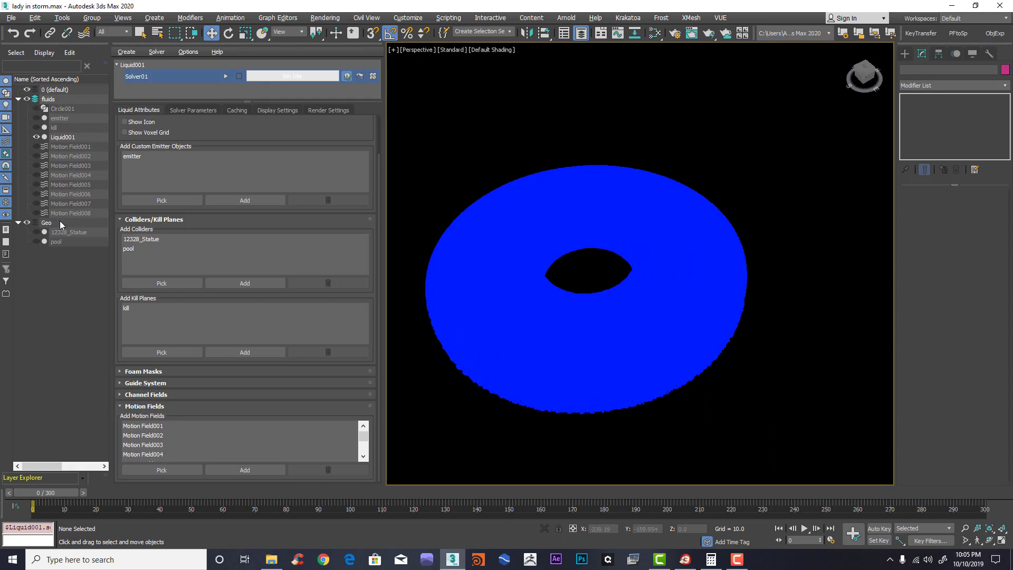
left_click(18, 223)
middle_click_drag(634, 274, 645, 255, "alt")
middle_click_drag(645, 255, 653, 301)
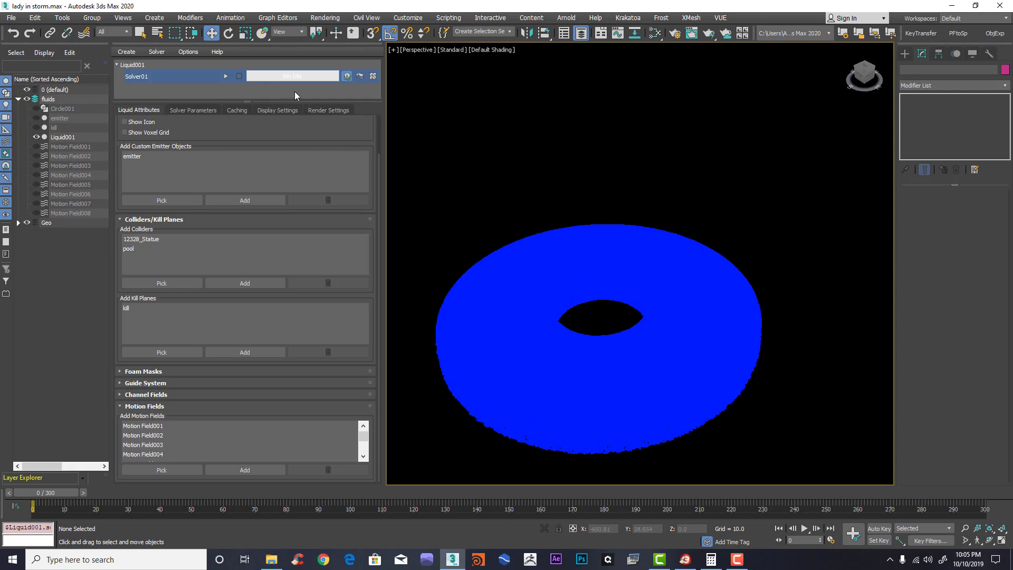
Step: Clear the existing cache and restart the liquid solve of Solver01
left_click(228, 77)
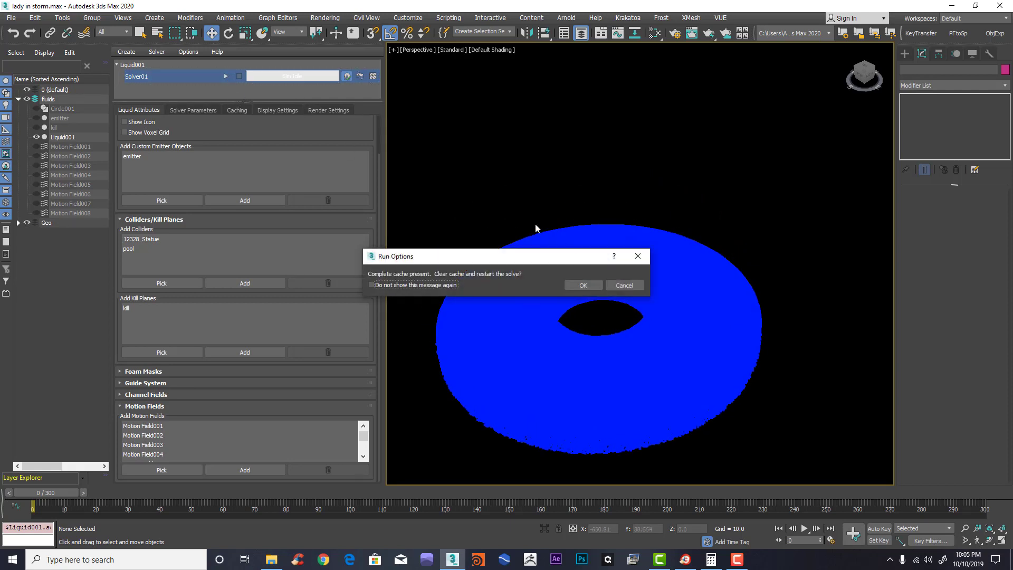
left_click(601, 285)
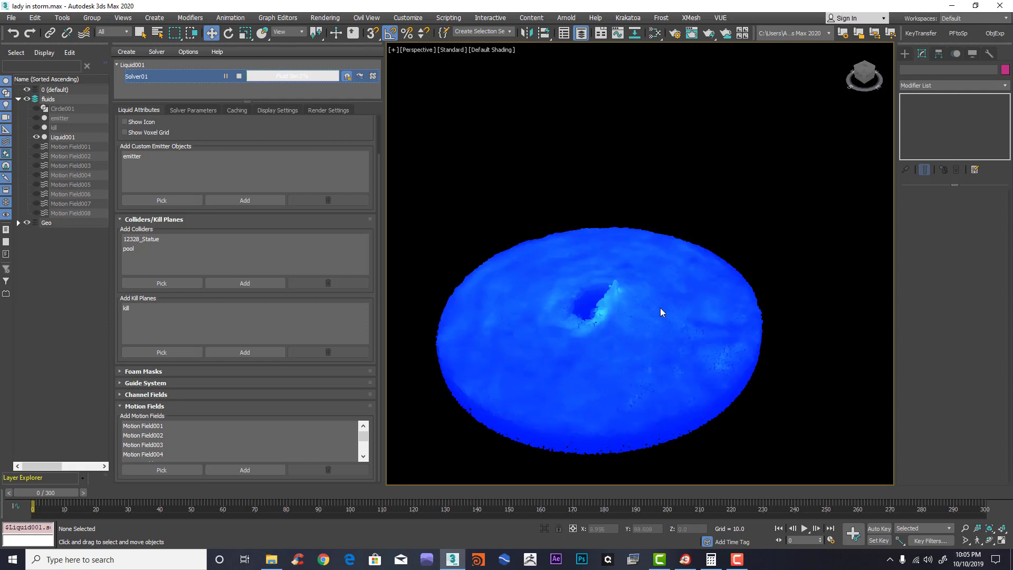
left_click(737, 560)
left_click(962, 511)
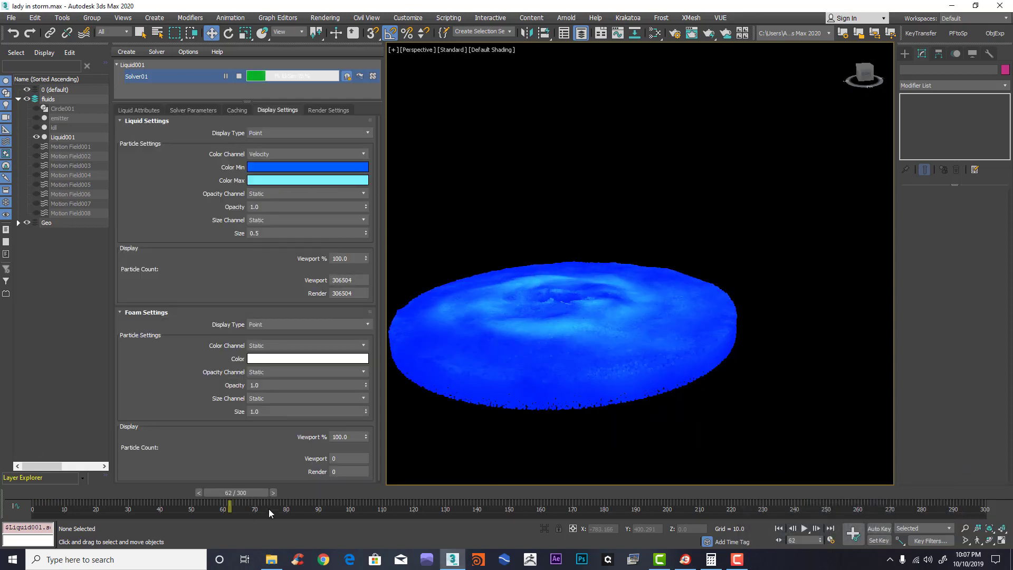
Step: Inspect the solving liquid from higher and lower angles, stop the solve and return to frame 0
left_click(866, 71)
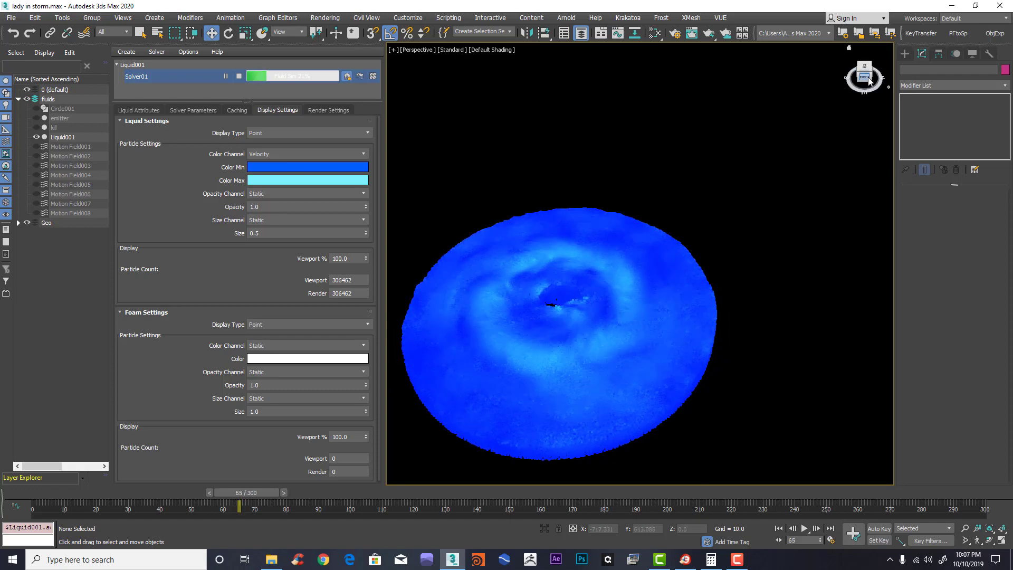
mouse_move(865, 73)
left_mouse_down()
mouse_move(878, 57)
mouse_move(863, 86)
left_mouse_up()
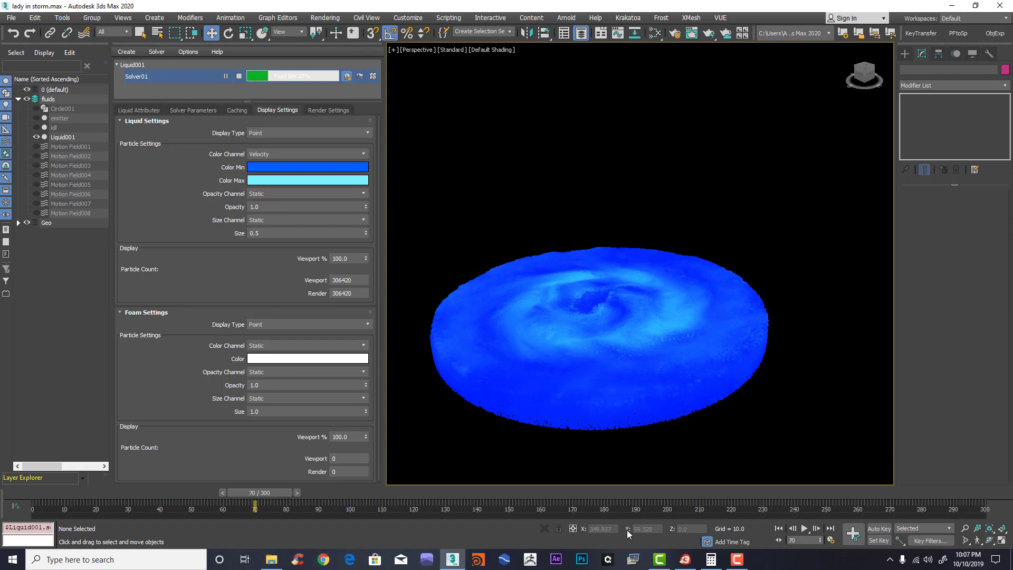
left_click(225, 76)
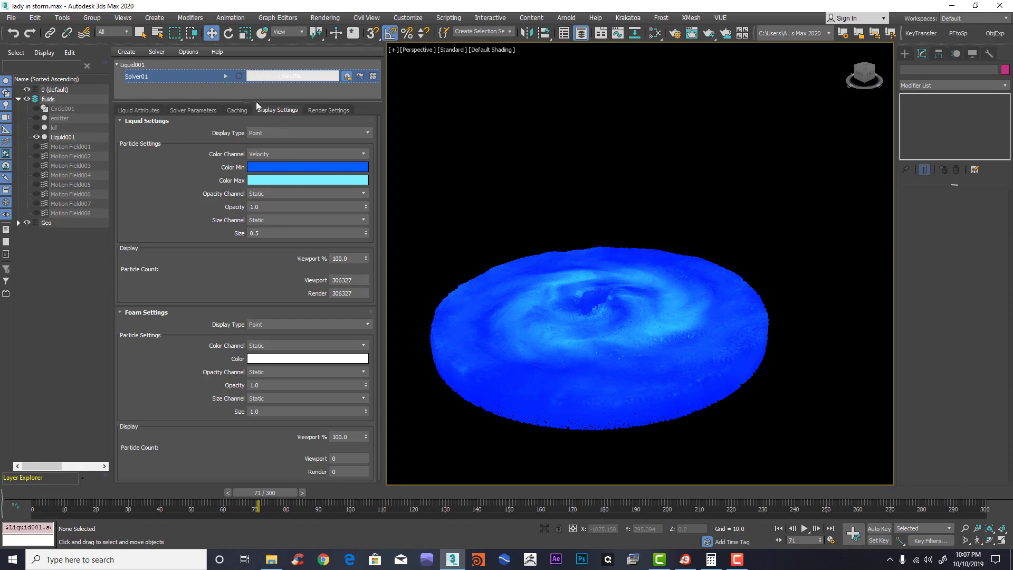
left_click(36, 494)
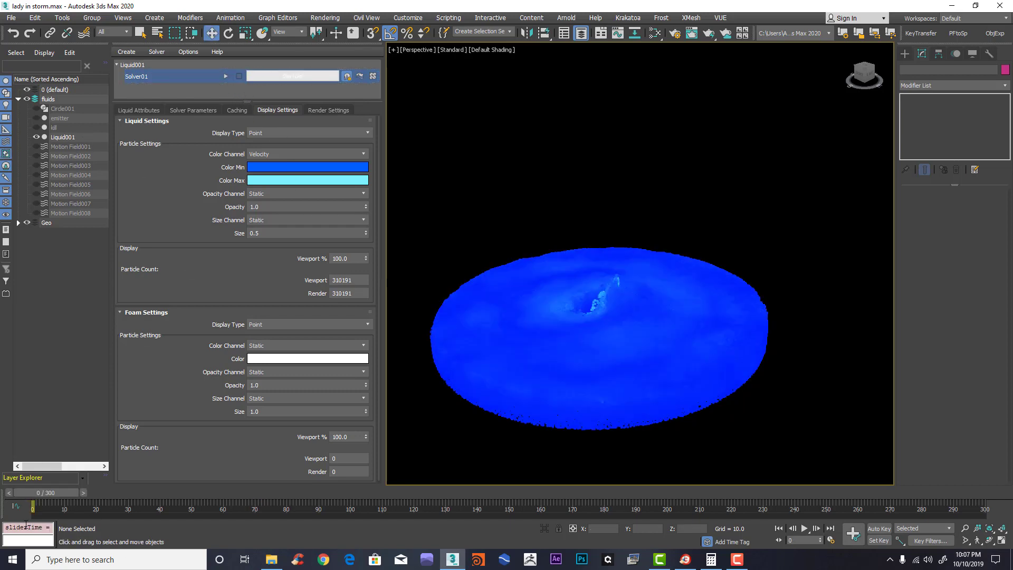
Step: Open the MAXScript Listener and clear both its script output and its macro recorder content
right_click(26, 525)
left_click(43, 267)
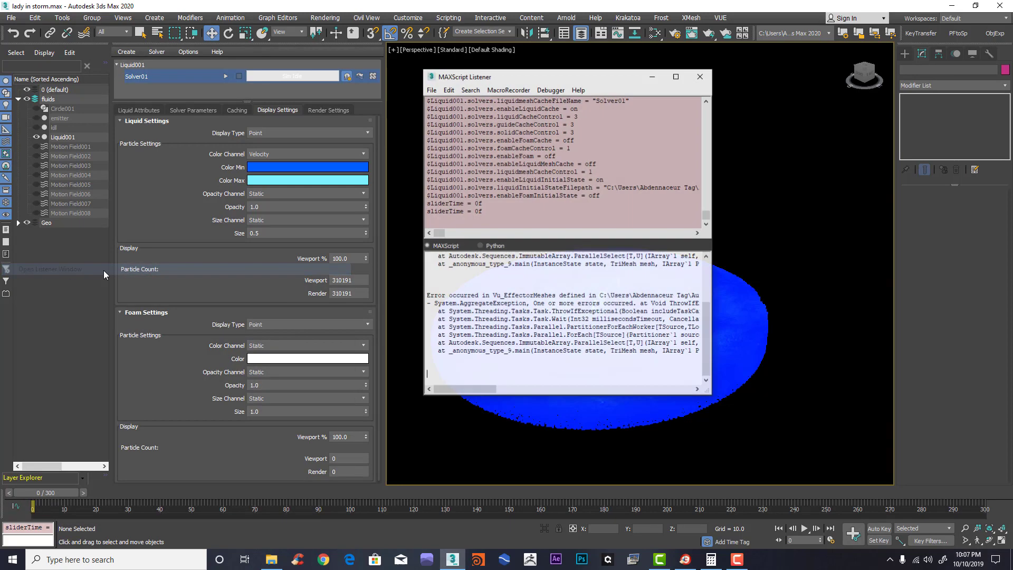
left_click_drag(595, 79, 635, 69)
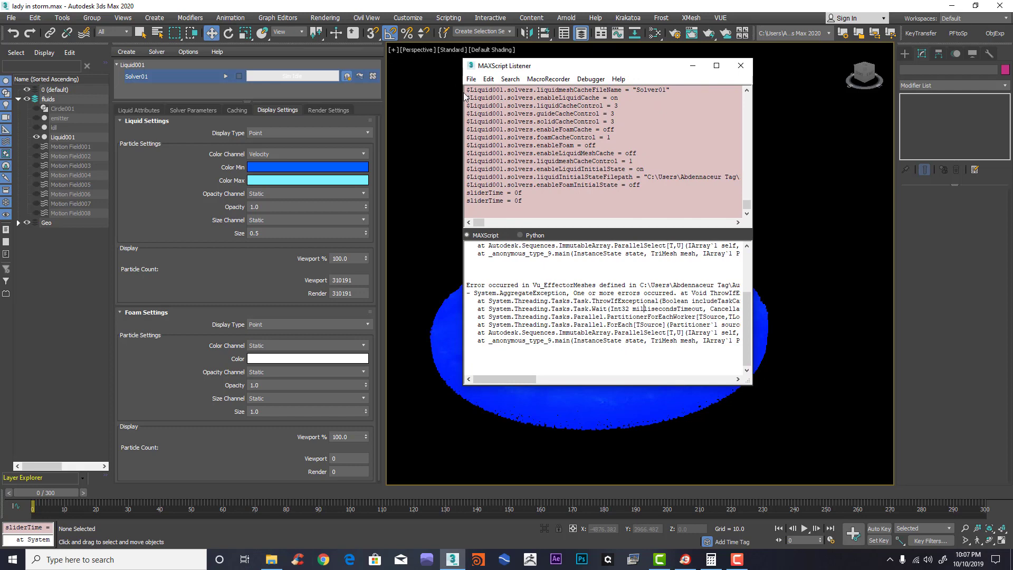
left_click(489, 79)
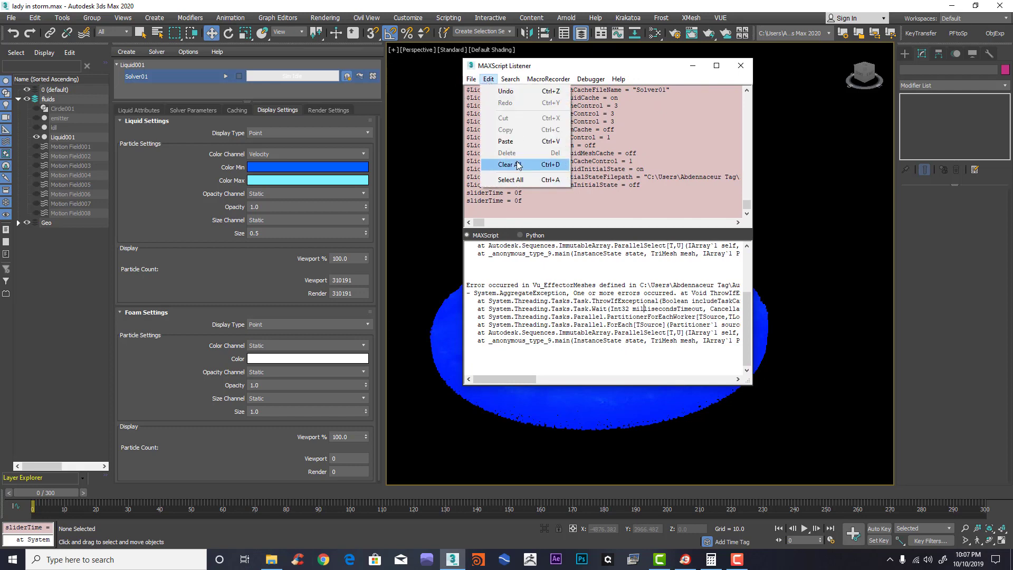
left_click(515, 164)
left_click(489, 79)
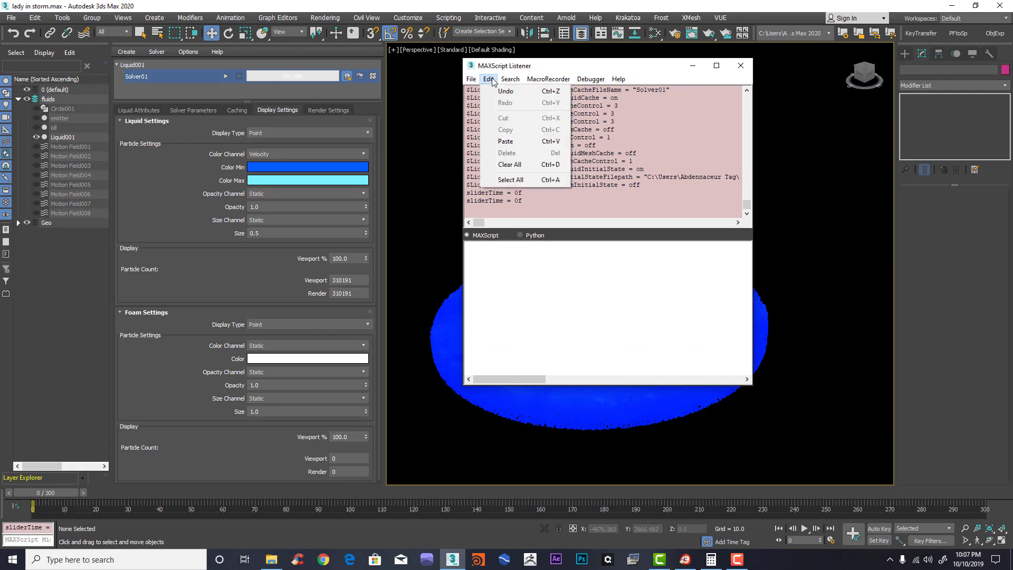
left_click(611, 157)
left_click(490, 79)
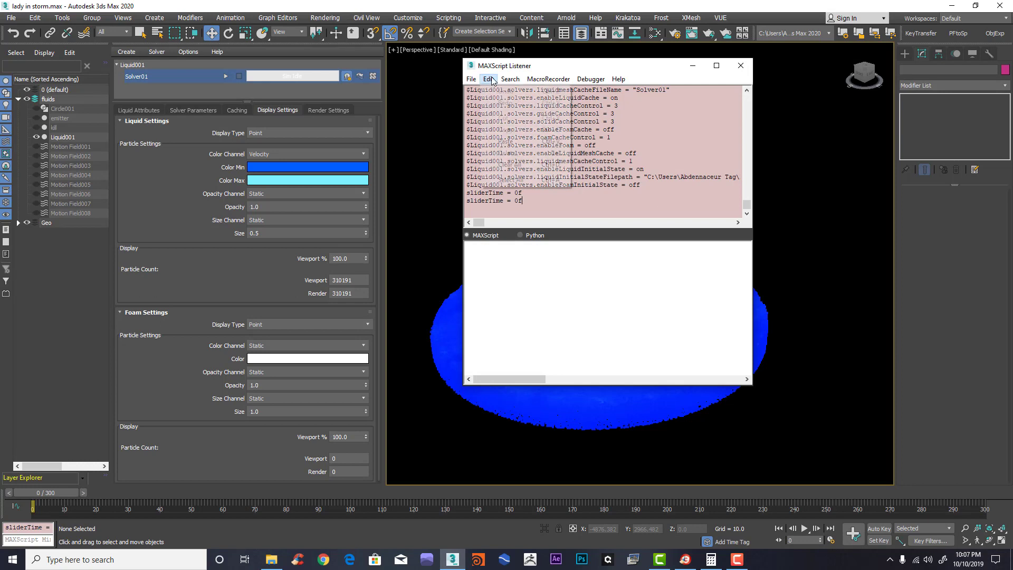
left_click(504, 163)
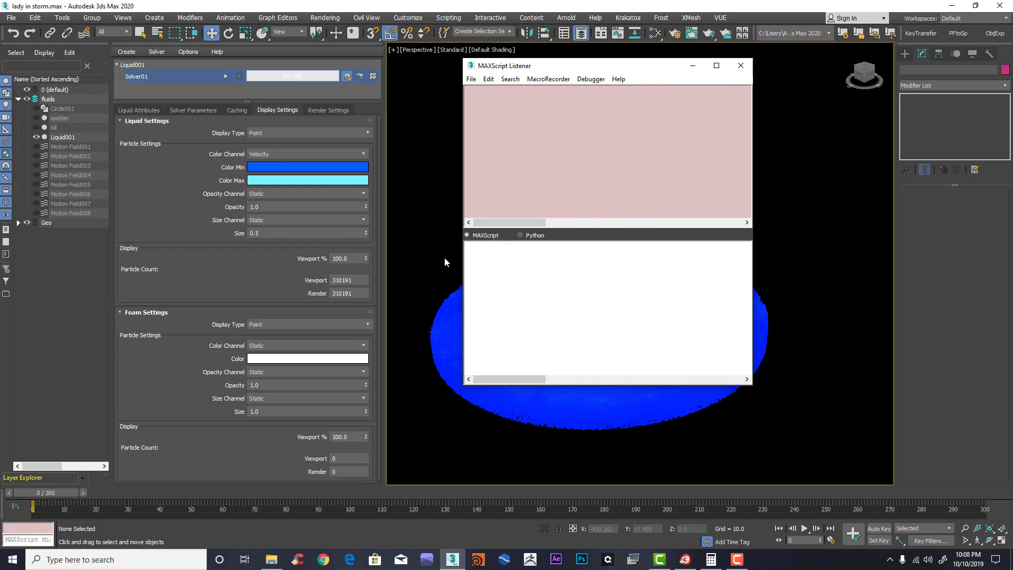
Step: Set Motion Field001's magnitude to 5 and copy the recorded line $.magnitudeUI = 5
left_click(69, 148)
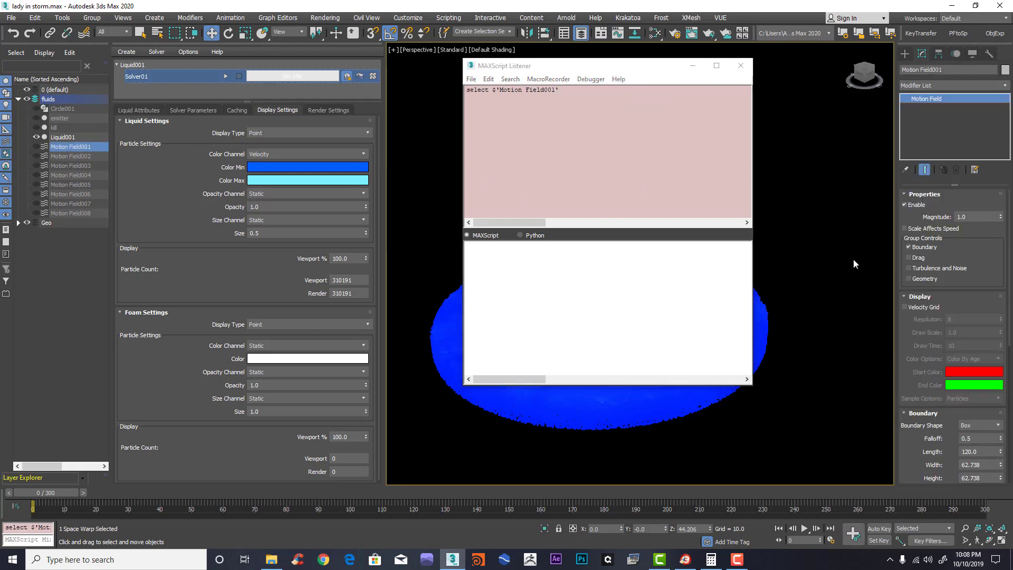
left_click(982, 217)
key("Return")
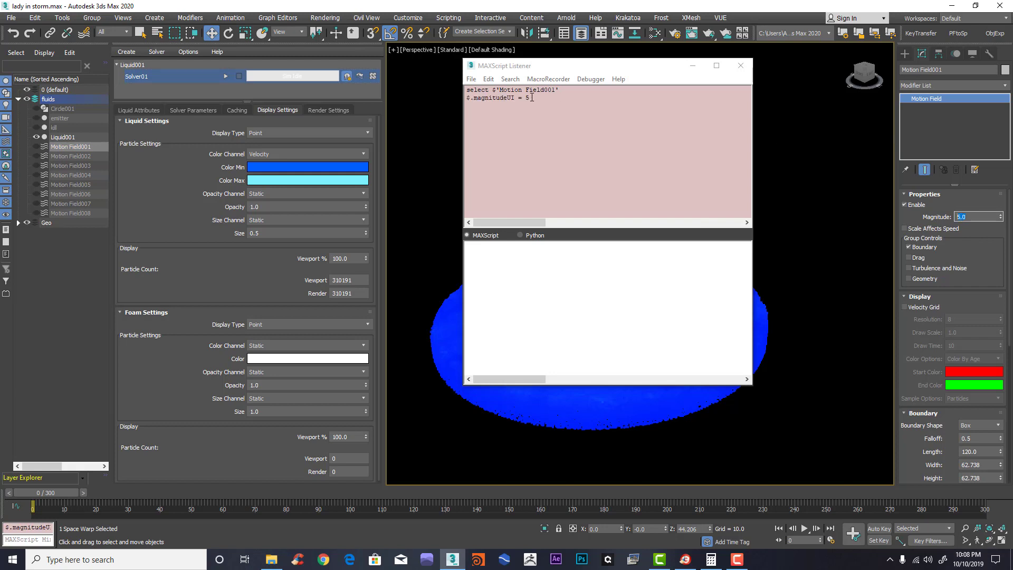
left_click_drag(532, 97, 469, 100)
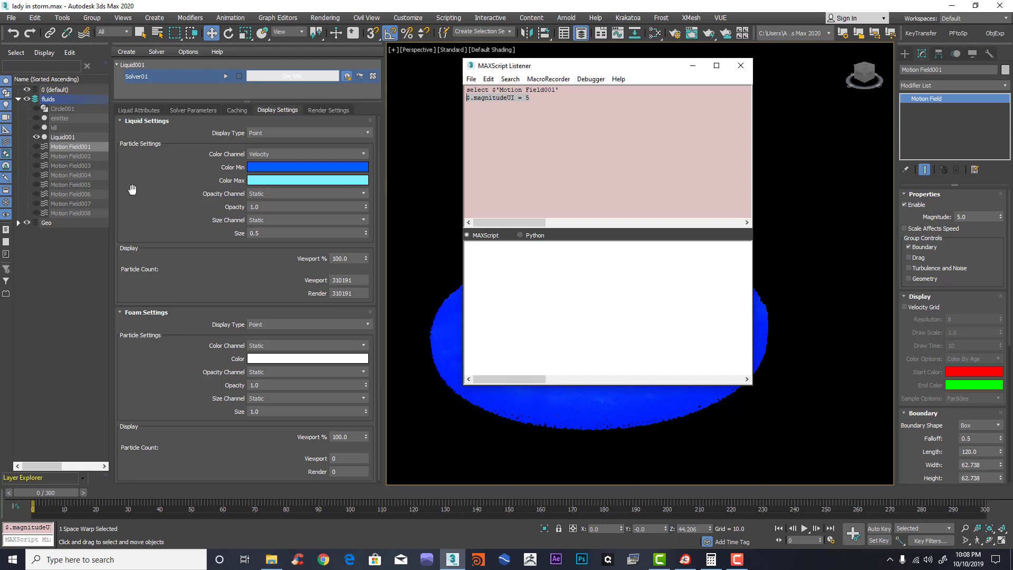
Step: Set the magnitude of Motion Field002 through Motion Field008 to 5 by running $.magnitudeUI = 5 on their selection
left_click(72, 157)
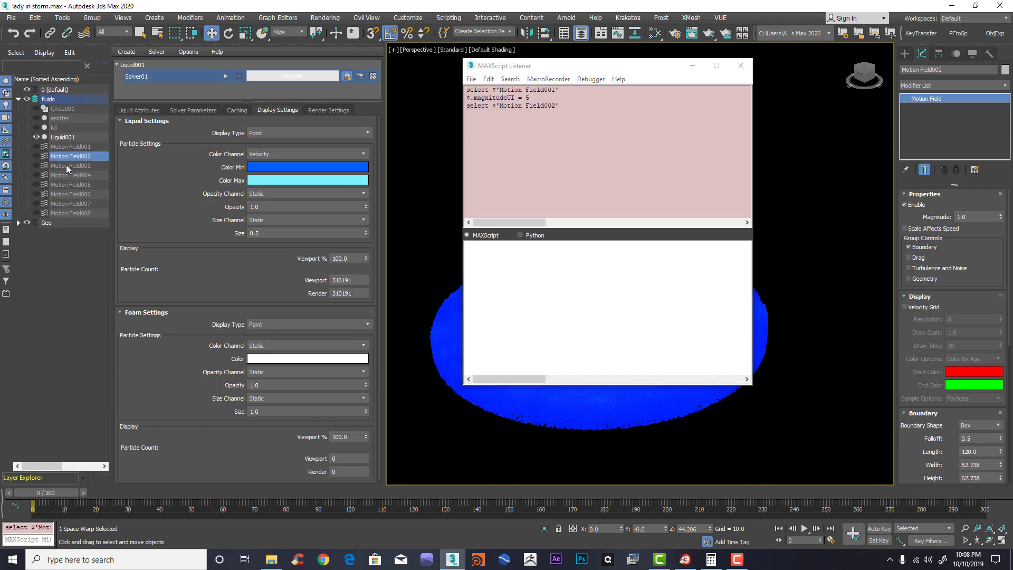
left_click(77, 213, "shift")
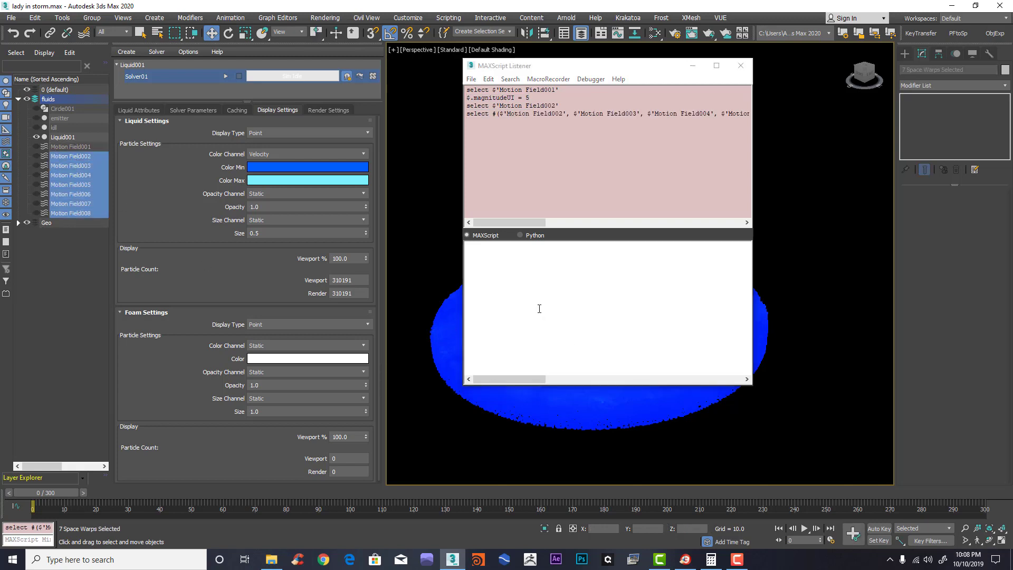
left_click(537, 281)
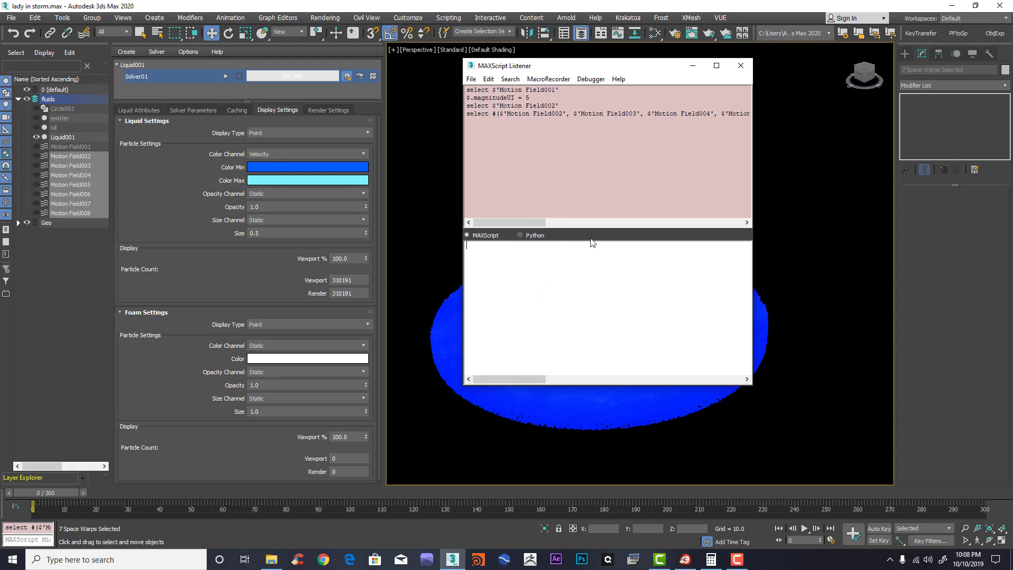
type("$.magnitudeUI = 5")
key("Return")
Step: Clear the selection and check the magnitude of Motion Field007, 006, 005 and 003 individually
left_click(86, 169)
left_click(71, 253)
left_click(77, 205)
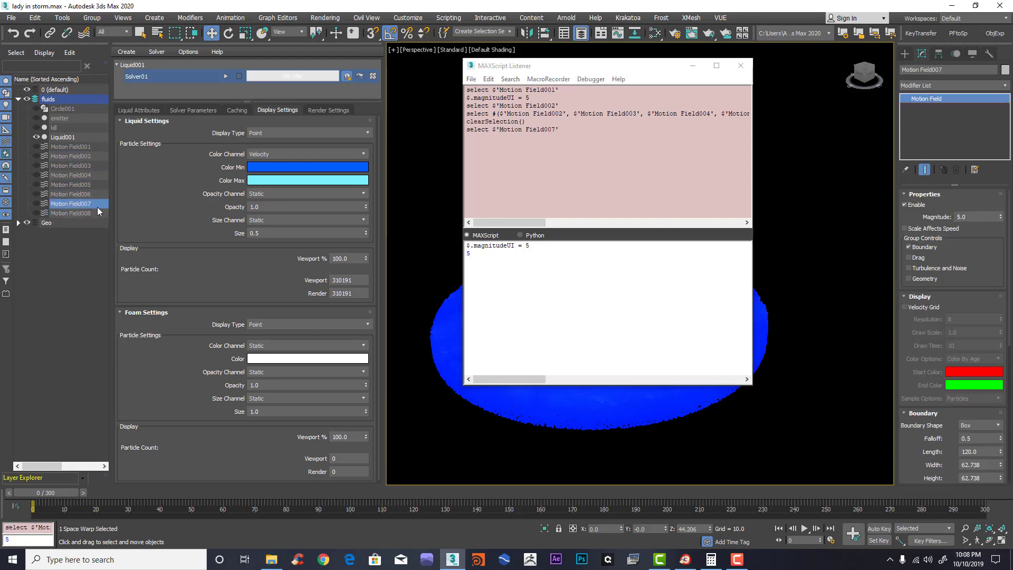
left_click(87, 194)
left_click(83, 185)
left_click(78, 166)
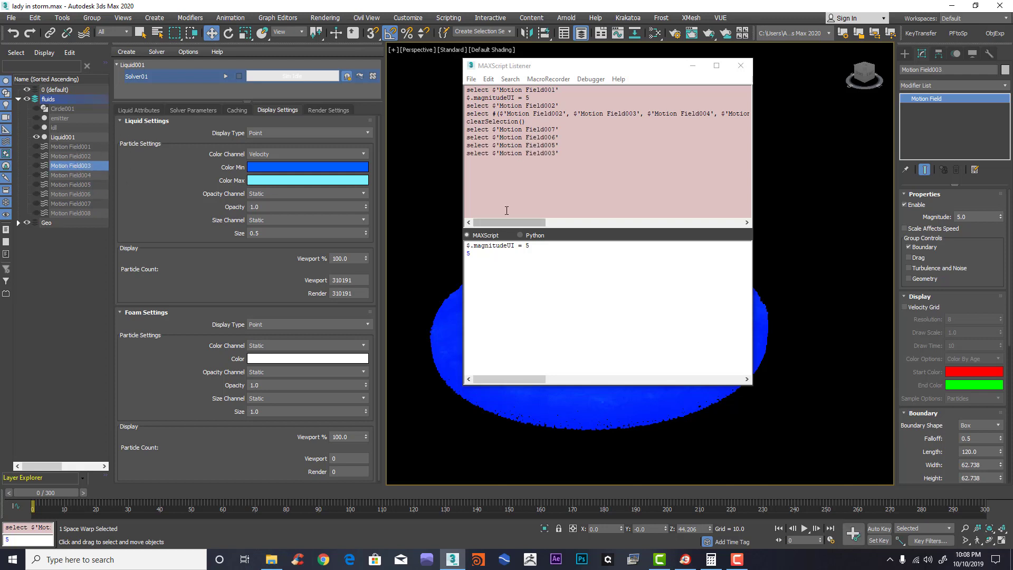
Step: Minimize the MAXScript Listener and restart the solve of Solver01 from the beginning
left_click(693, 67)
left_click_drag(861, 67, 861, 78)
left_click(745, 558)
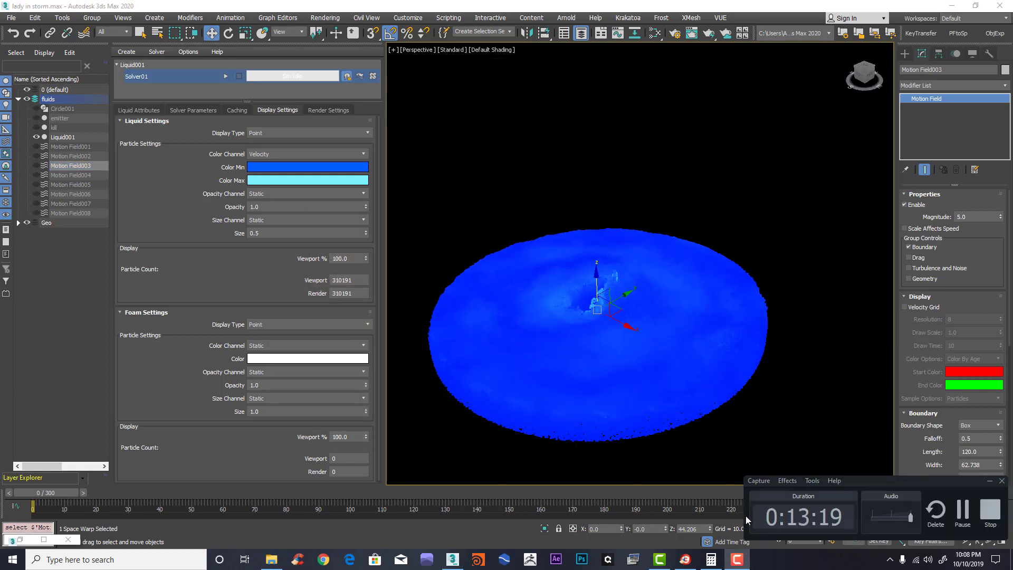
left_click(226, 77)
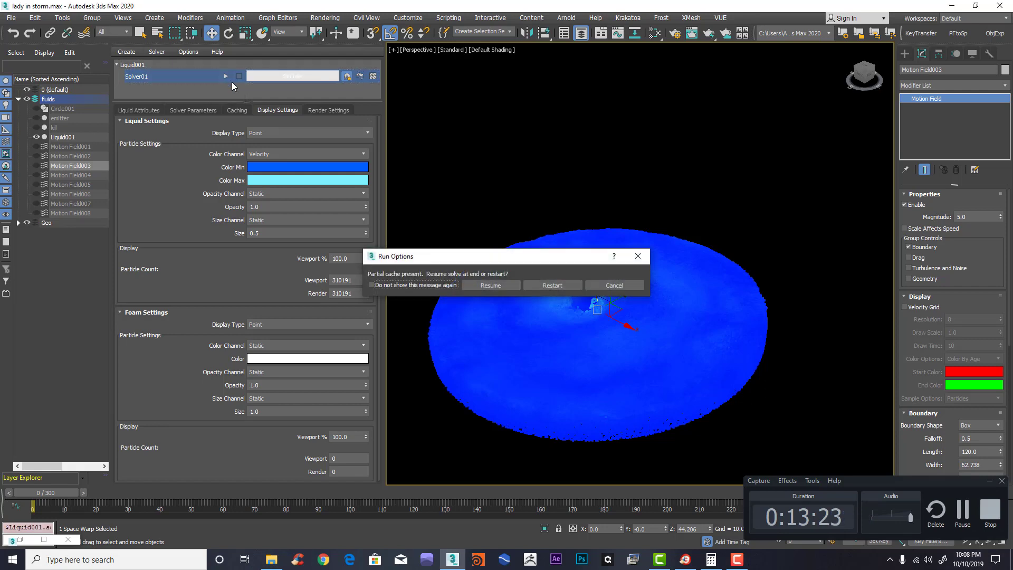
left_click(553, 285)
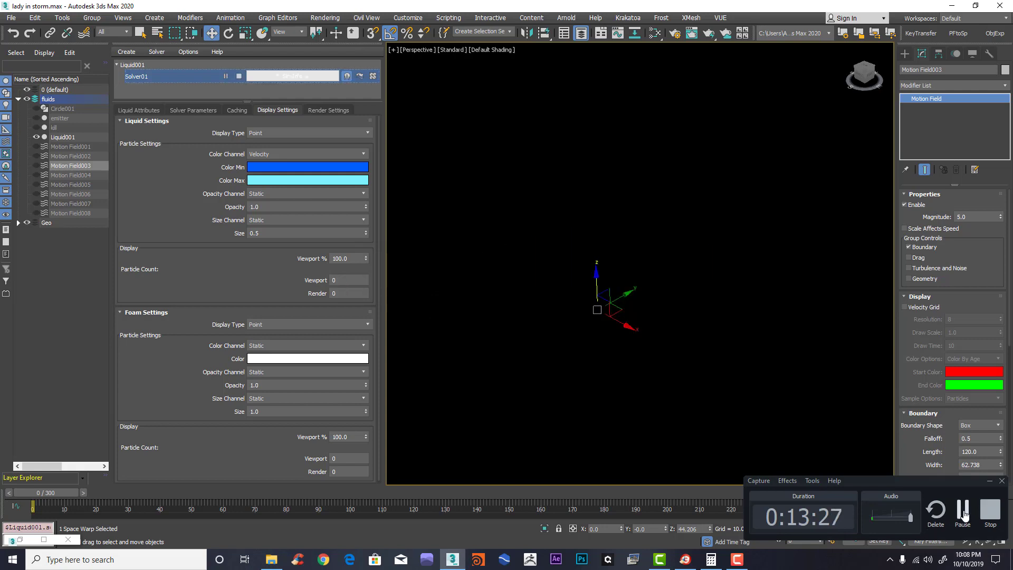
left_click(964, 512)
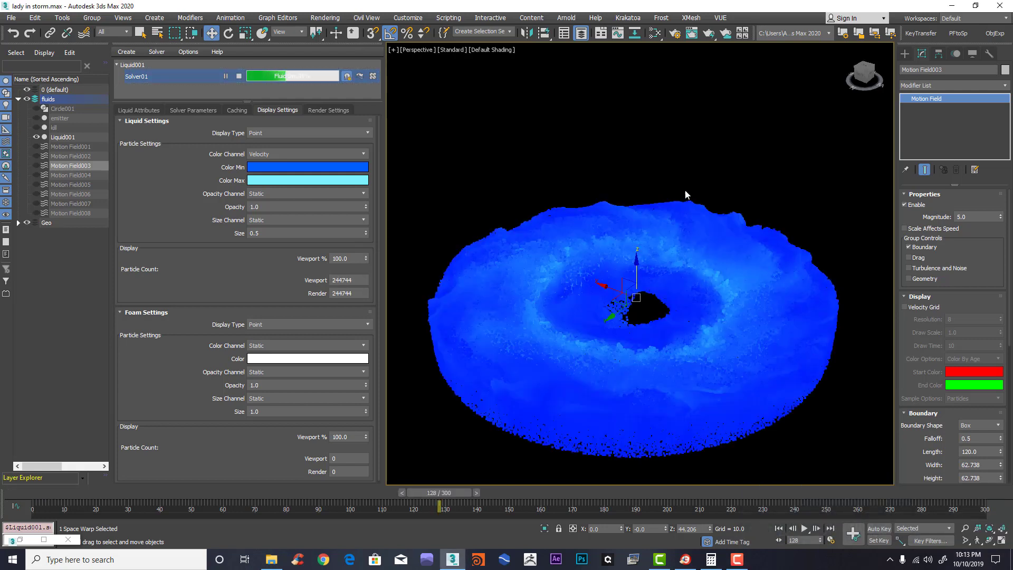
Step: Stop the solve, play the cached liquid from frame 0 while viewing it from other angles, and return to frame 0
middle_click_drag(528, 268, 660, 296, "alt")
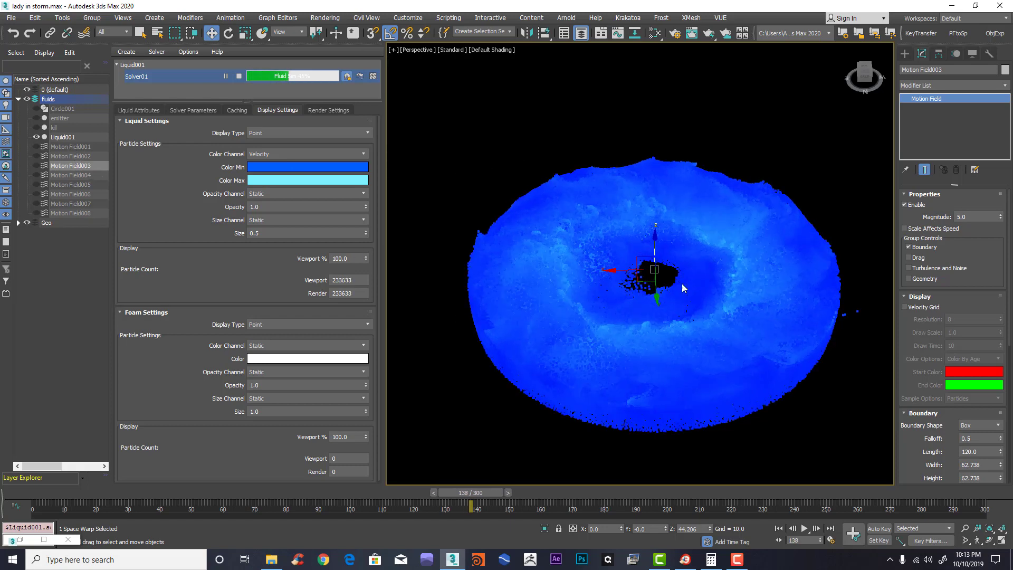
left_click(240, 77)
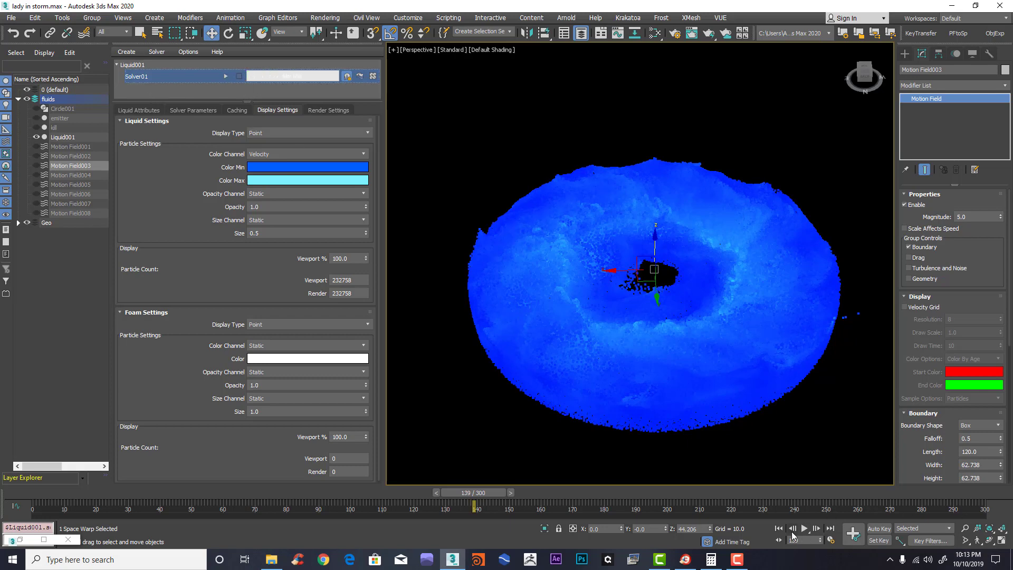
left_click(779, 528)
left_click(804, 528)
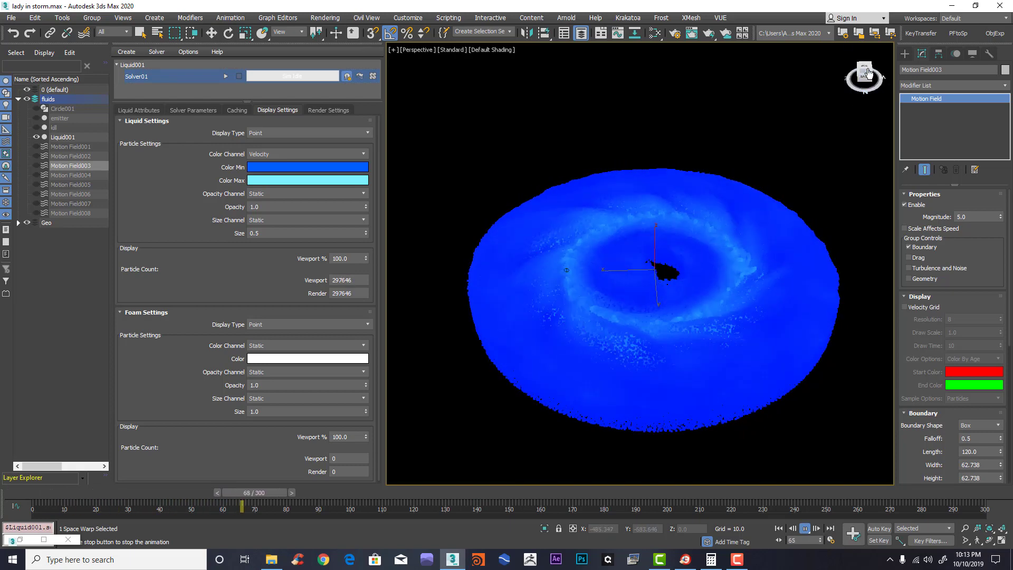
left_click_drag(868, 73, 868, 59)
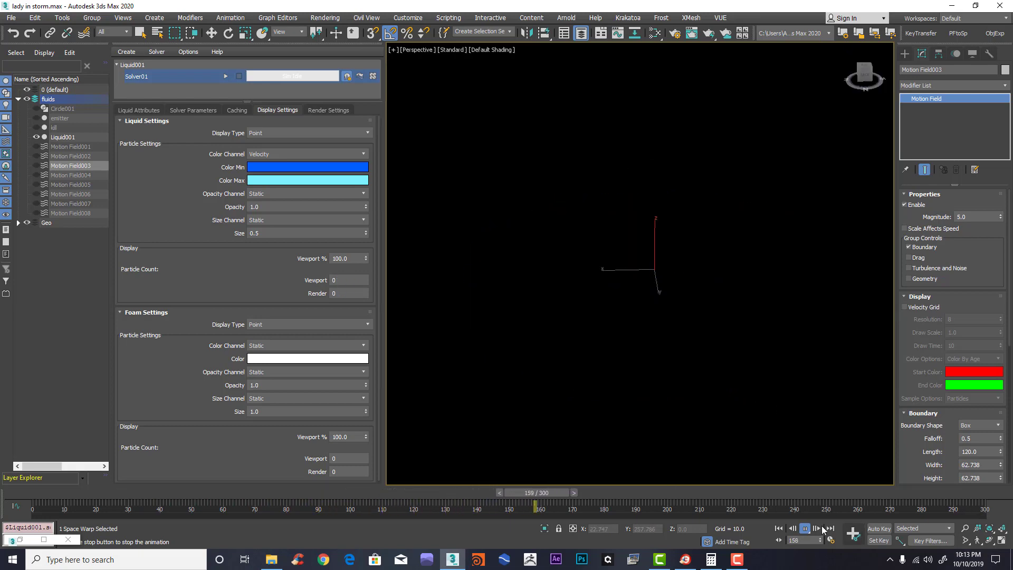
left_click(806, 529)
left_click(779, 529)
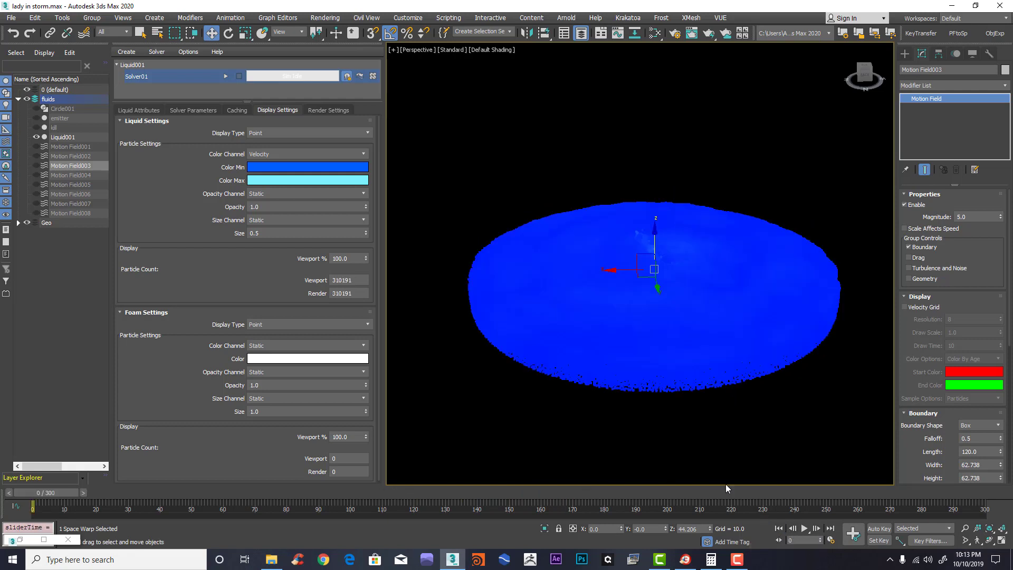
Step: Hide Liquid001 and show Motion Field001 through Motion Field008 in the top view without the grid
left_click(37, 137)
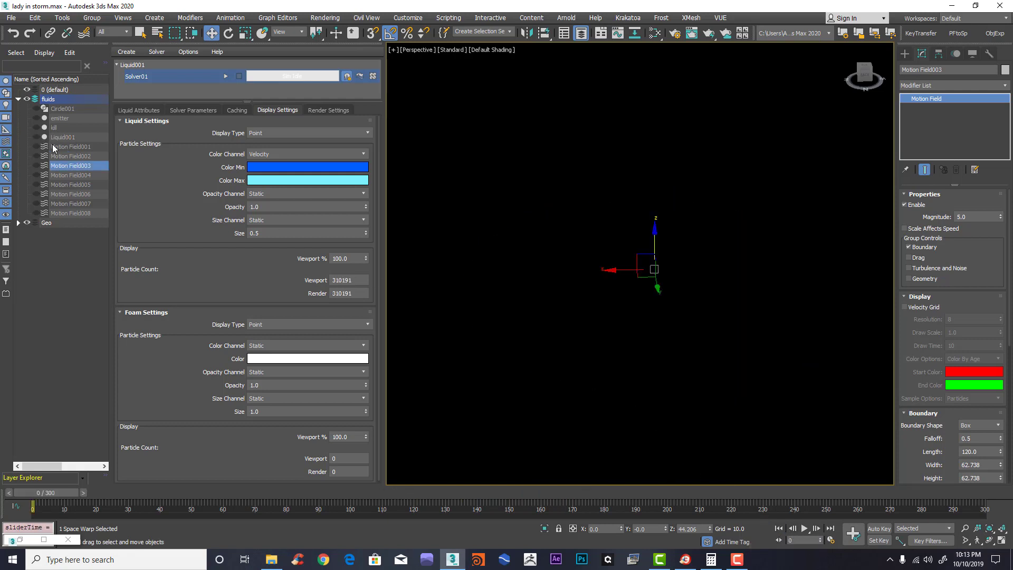
left_click(70, 148)
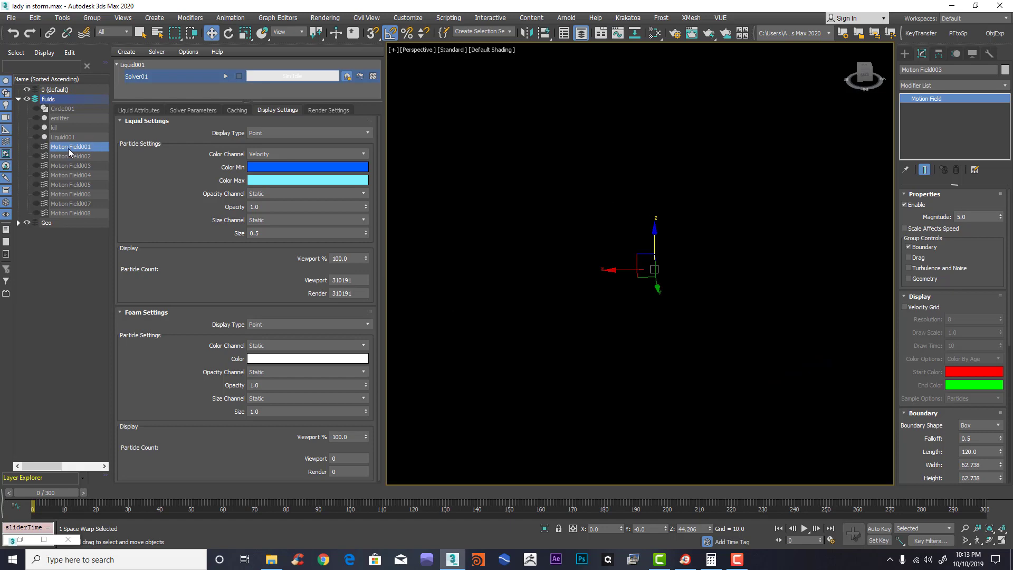
left_click(70, 213, "shift")
left_click(37, 213)
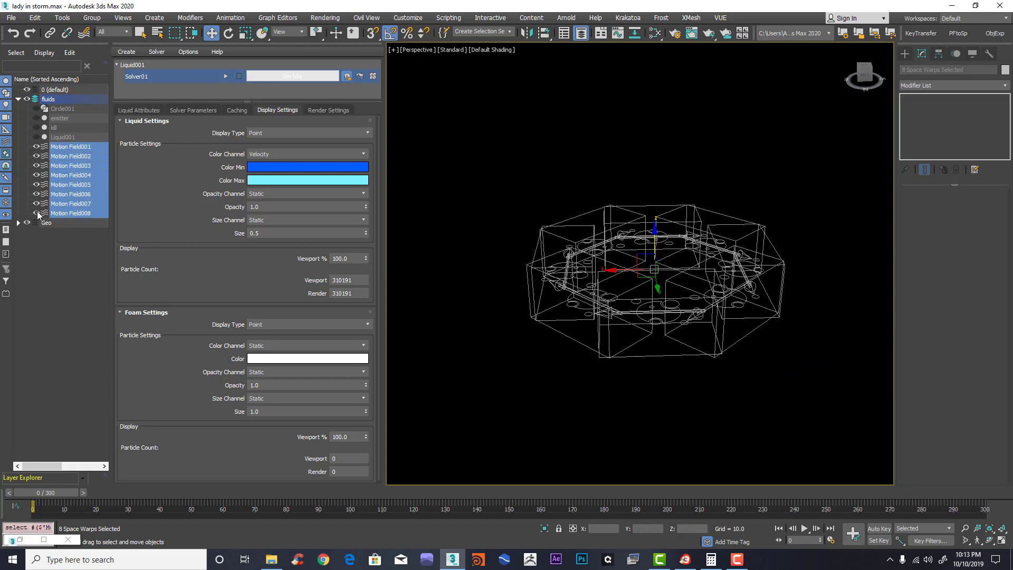
key("t")
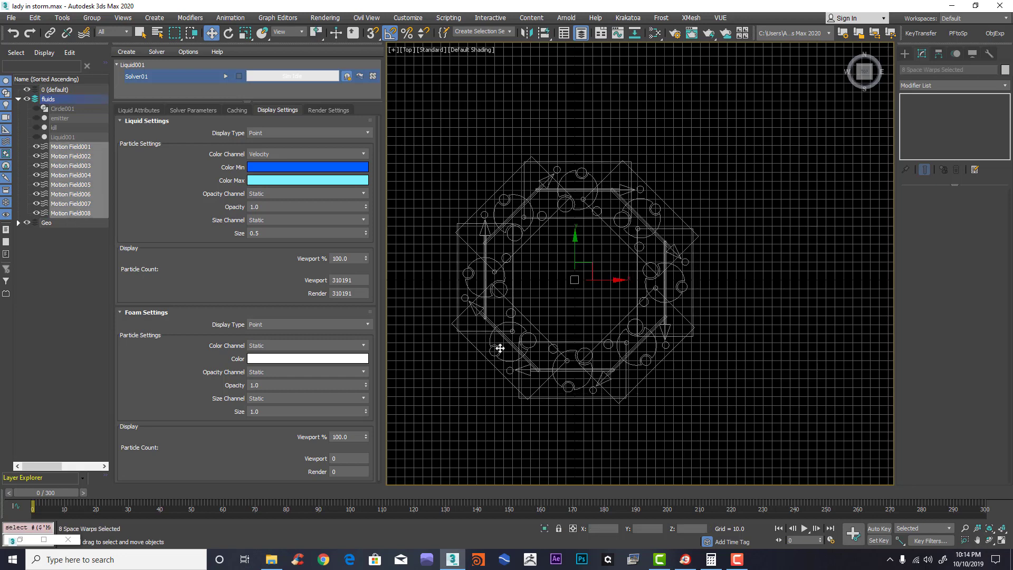
middle_click_drag(574, 311, 569, 328)
key("g")
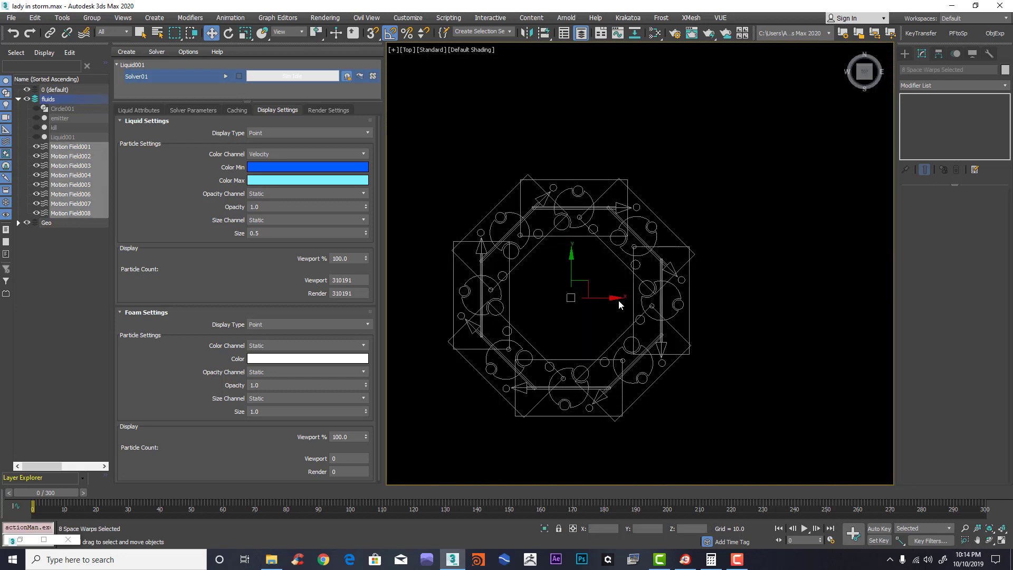
scroll(619, 304, "down", 2)
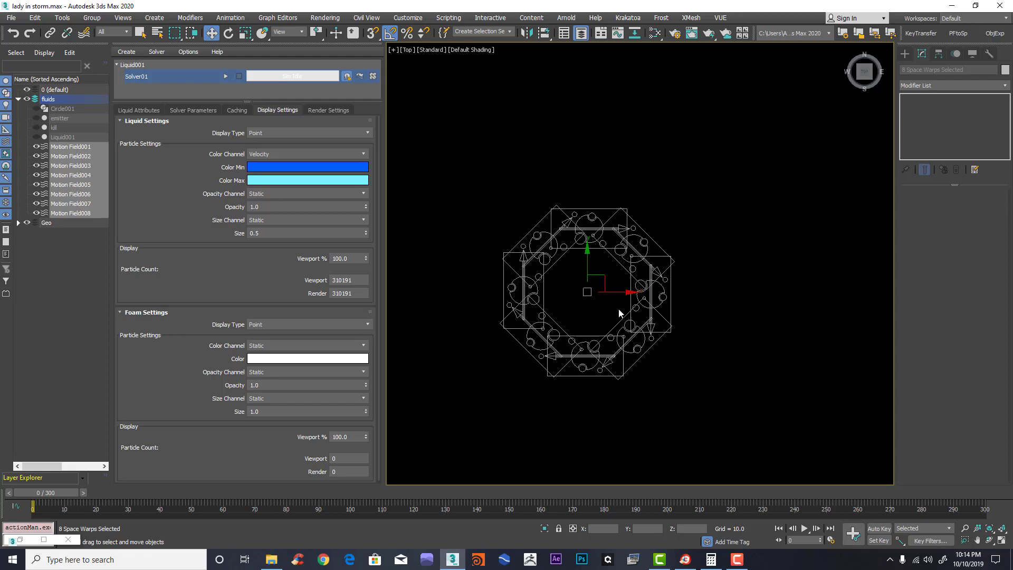
Step: Make one copy of Motion Field001 about 62 units along negative Y, toward the inside of the ring
key("r")
left_click_drag(624, 285, 646, 240)
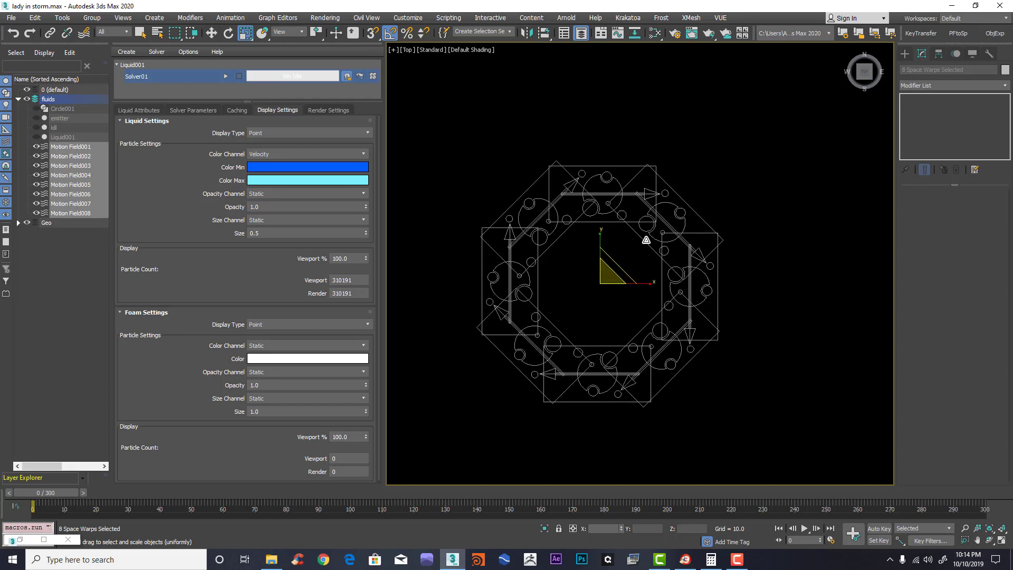
left_click(612, 155)
left_click(616, 200)
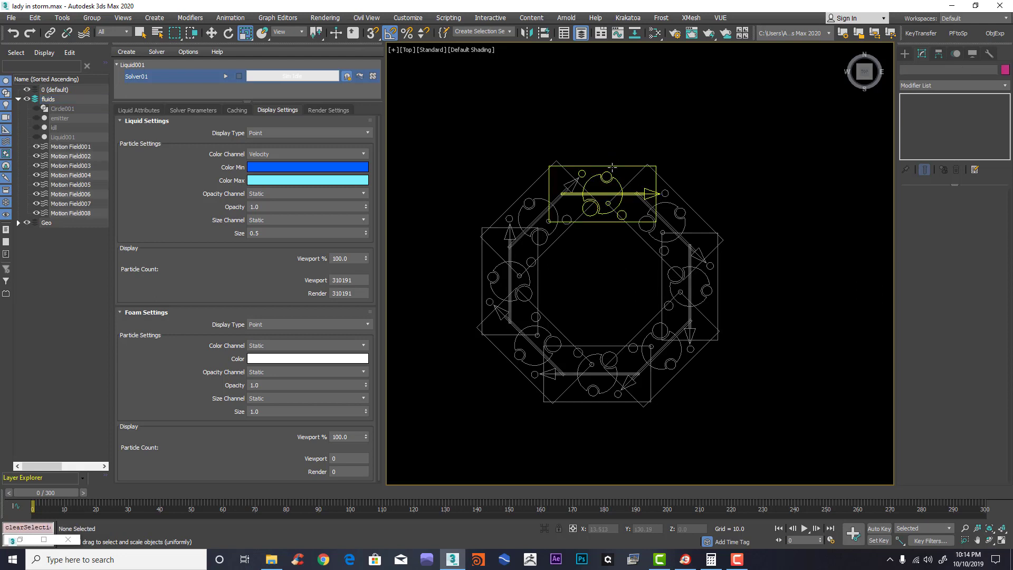
key("w")
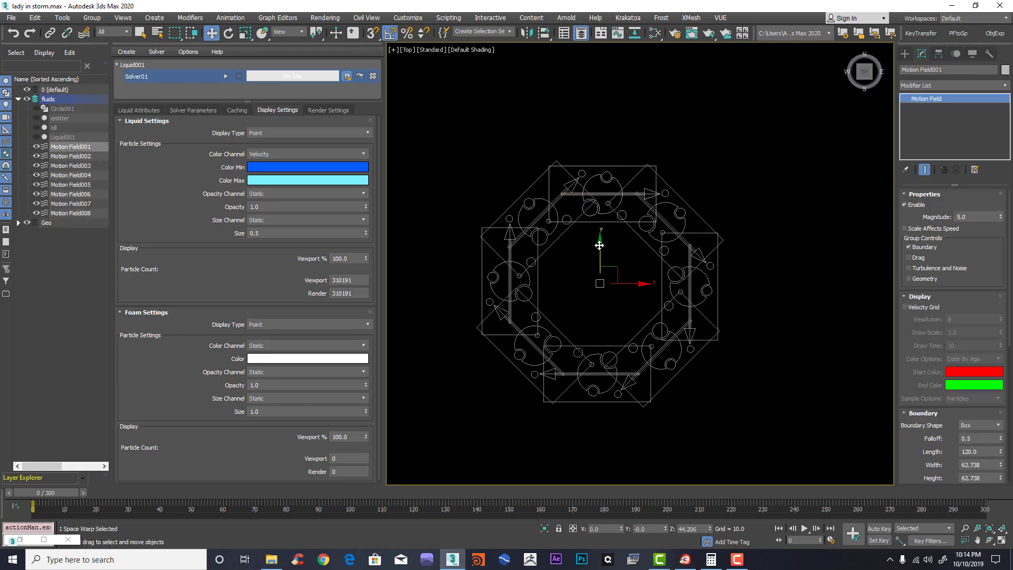
left_click_drag(600, 245, 599, 302)
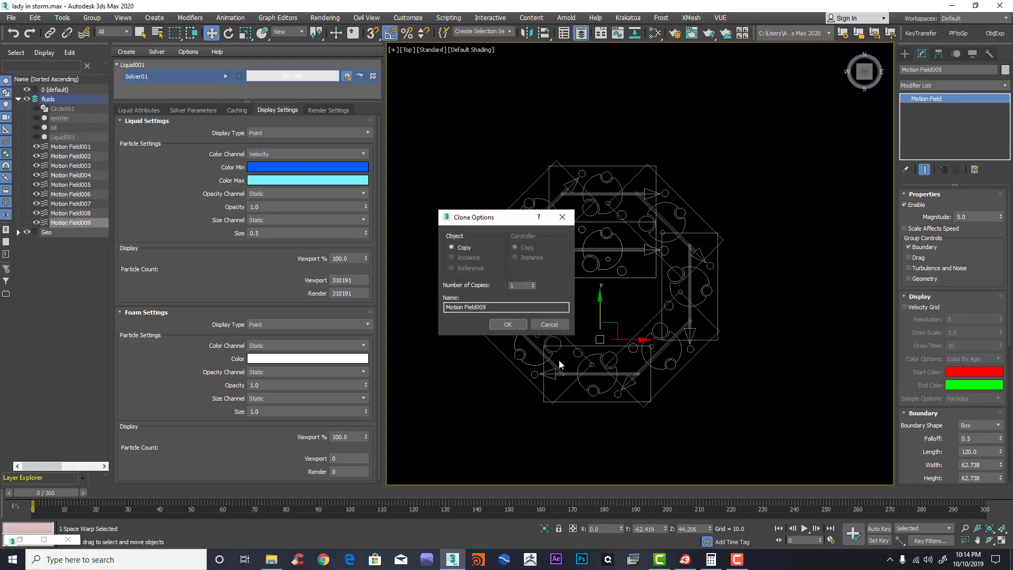
left_click(516, 324)
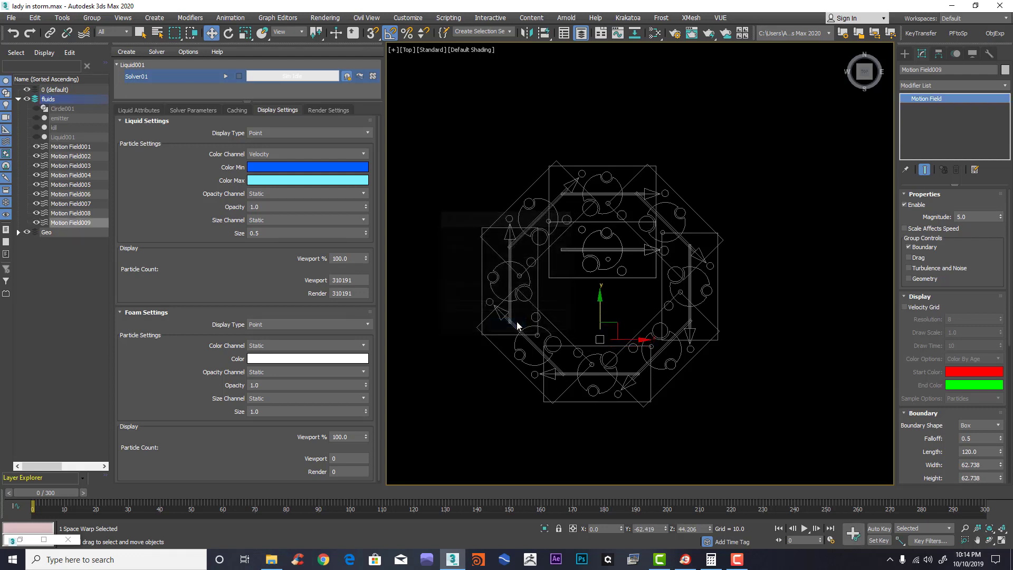
Step: Show Circle001 and align only the pivot of the inner Motion Field copy to the circle's center
left_click(37, 109)
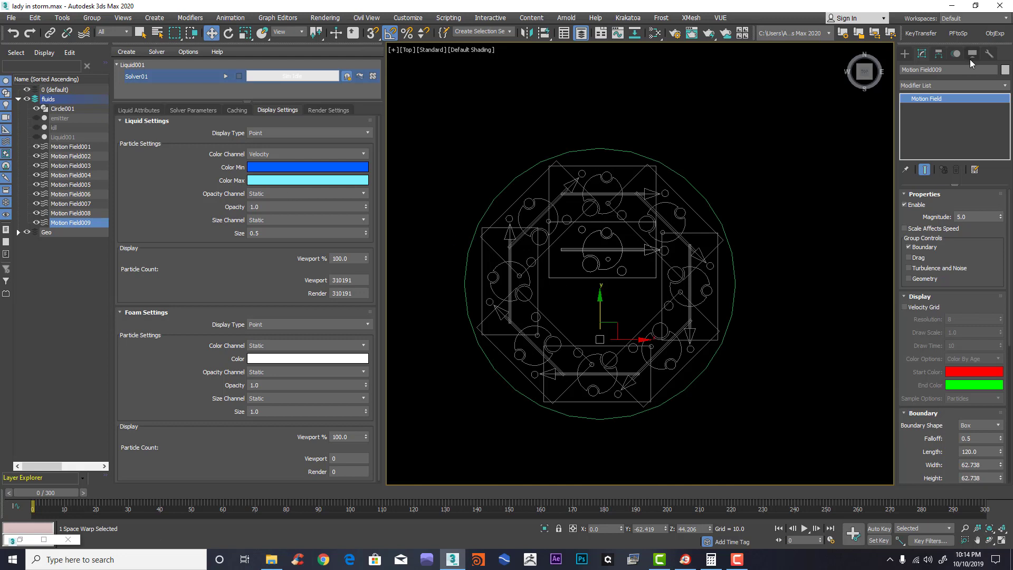
left_click(937, 56)
left_click(948, 128)
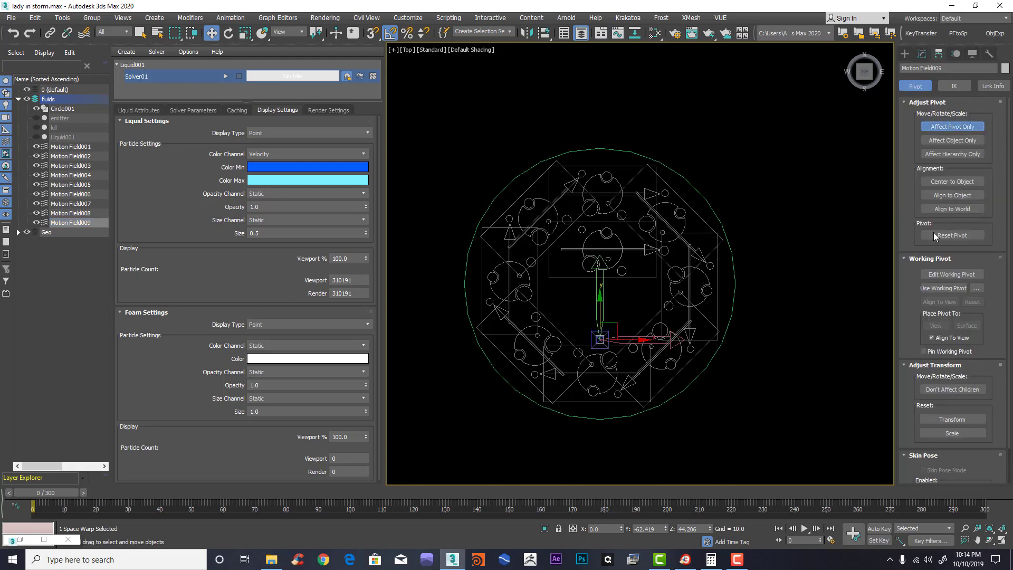
key("alt+a")
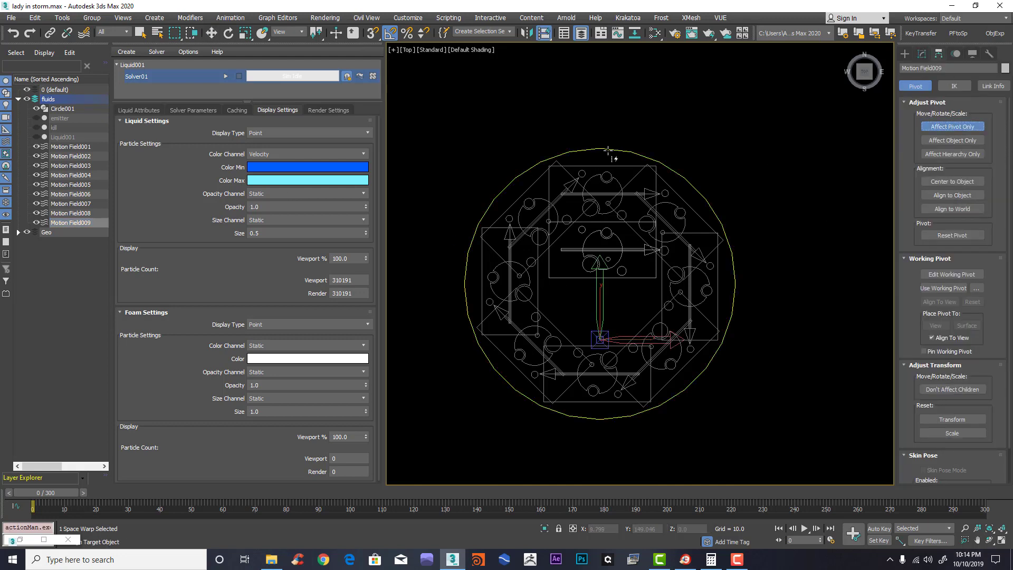
left_click(607, 149)
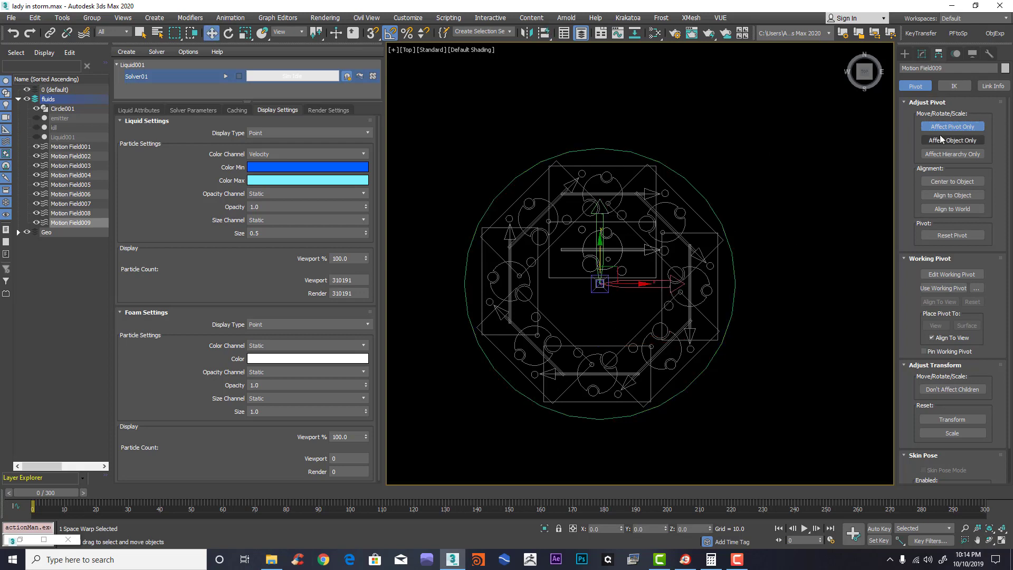
left_click(953, 127)
Step: Start rotating the inner Motion Field copy about the center of Circle001
scroll(678, 243, "up", 4)
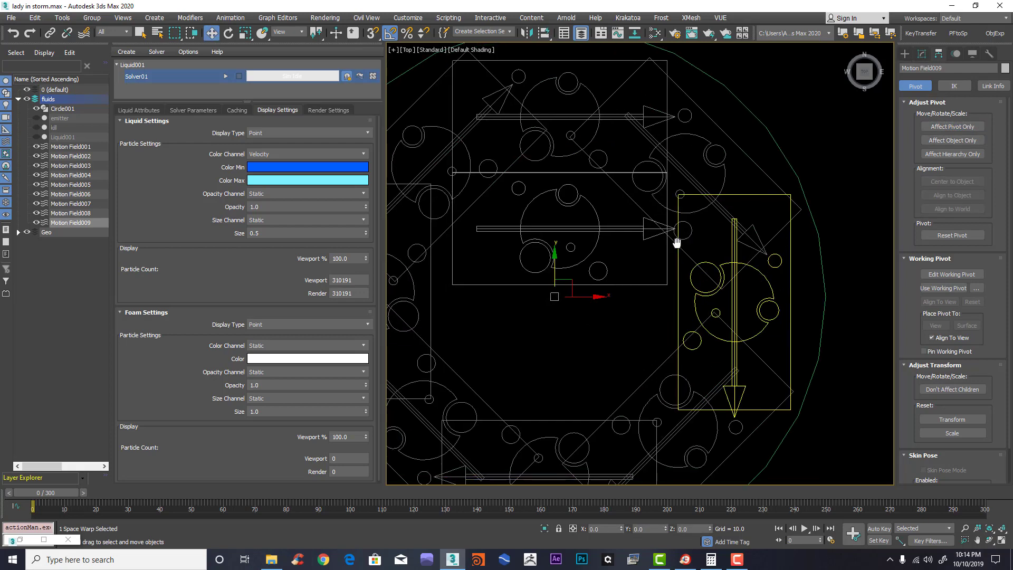
left_click(578, 267)
key("e")
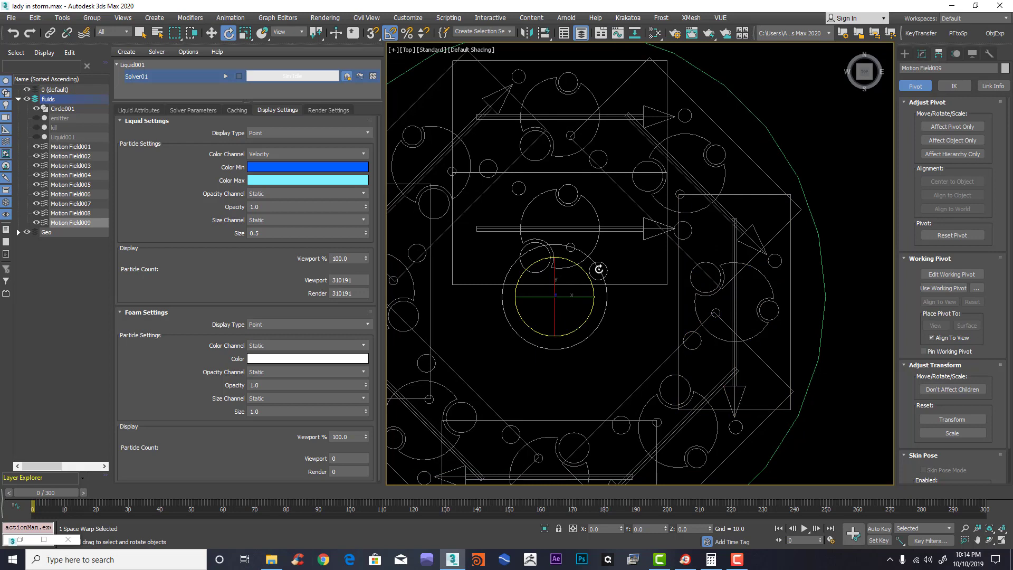
scroll(595, 275, "down", 2)
middle_click_drag(594, 274, 584, 262)
left_click(626, 280)
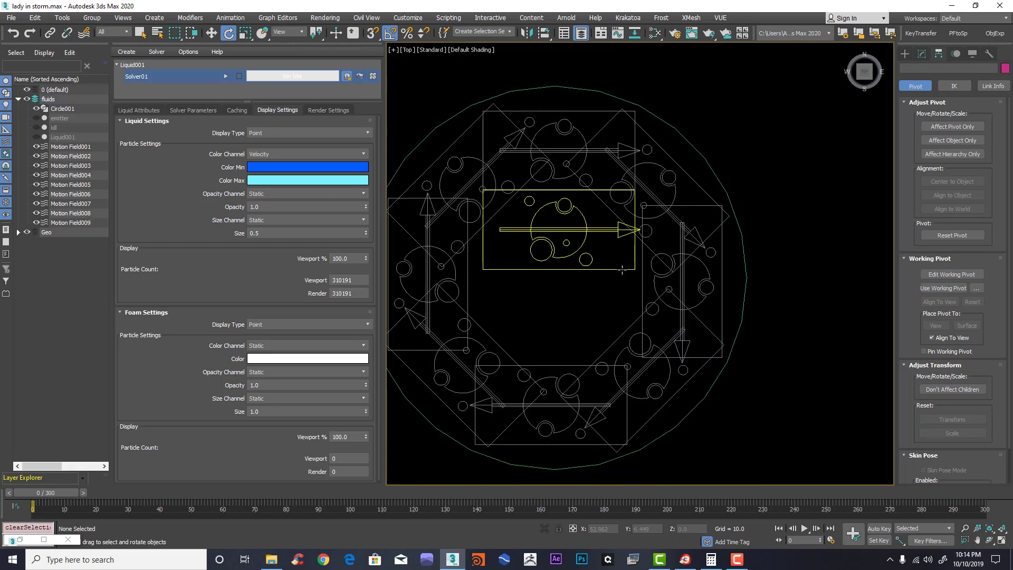
Step: Set the boundary length of the inner motion field, Motion Field009, to 70
left_click(622, 268)
left_click(922, 53)
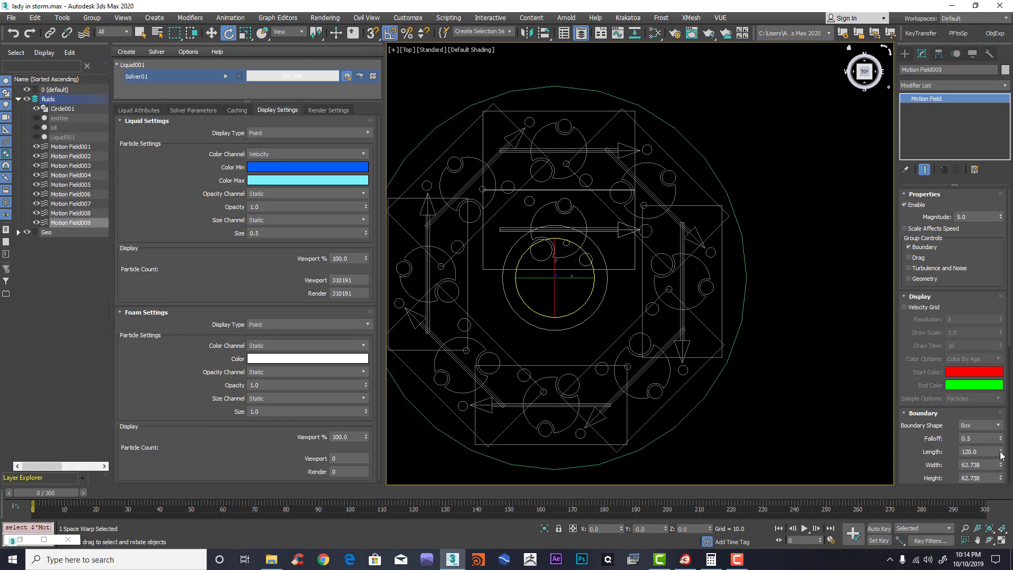
left_click_drag(1000, 453, 998, 474)
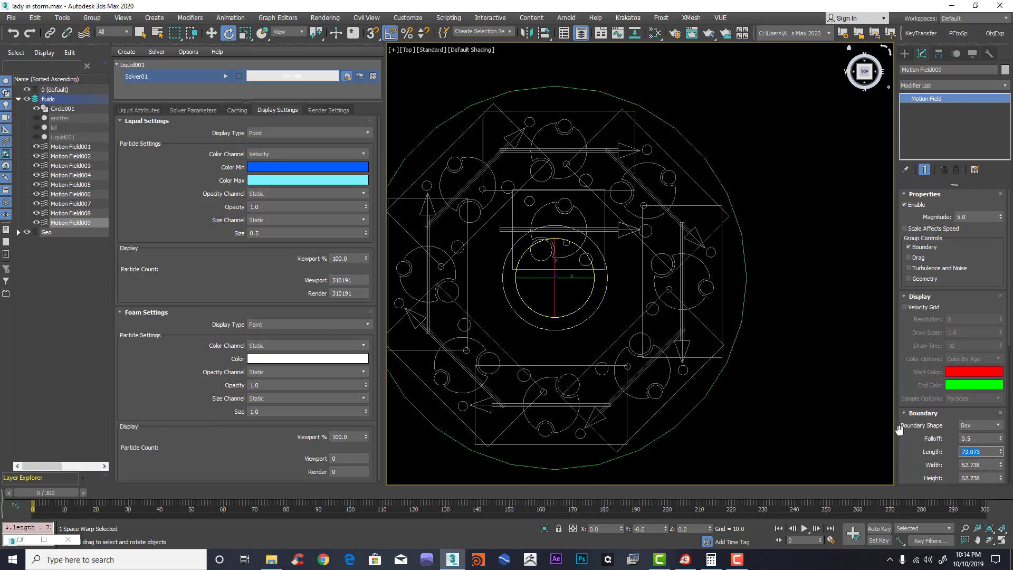
key("Return")
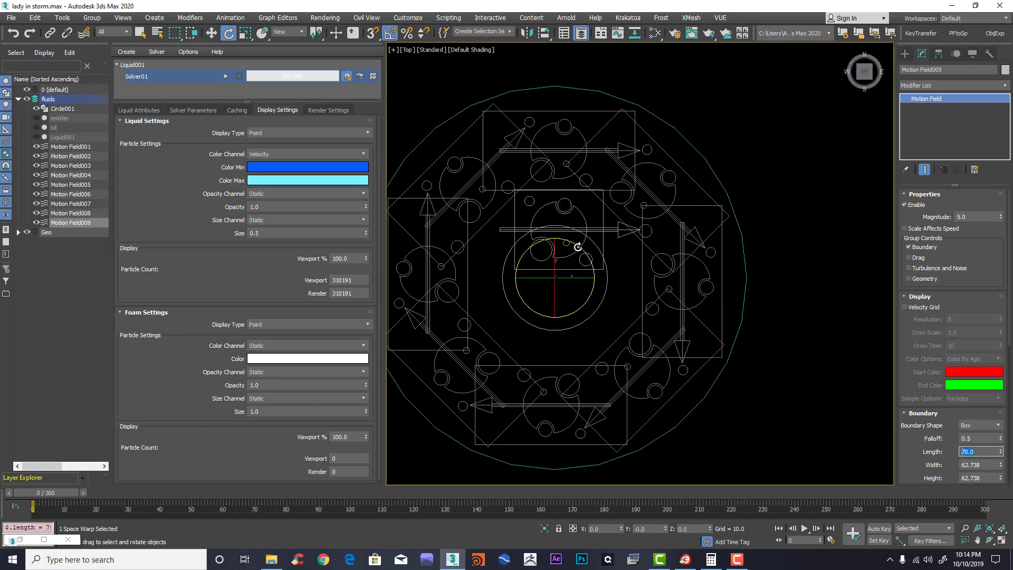
Step: Clone Motion Field009 by rotating it -45 degrees around the circle's centre, making 7 copies
left_click_drag(577, 247, 598, 259)
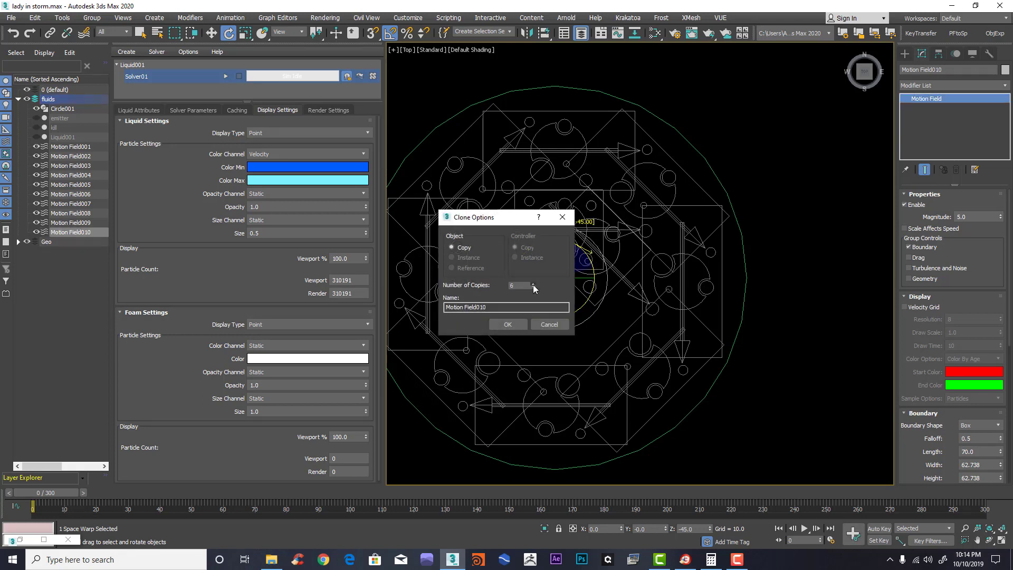
left_click(534, 284)
left_click(515, 325)
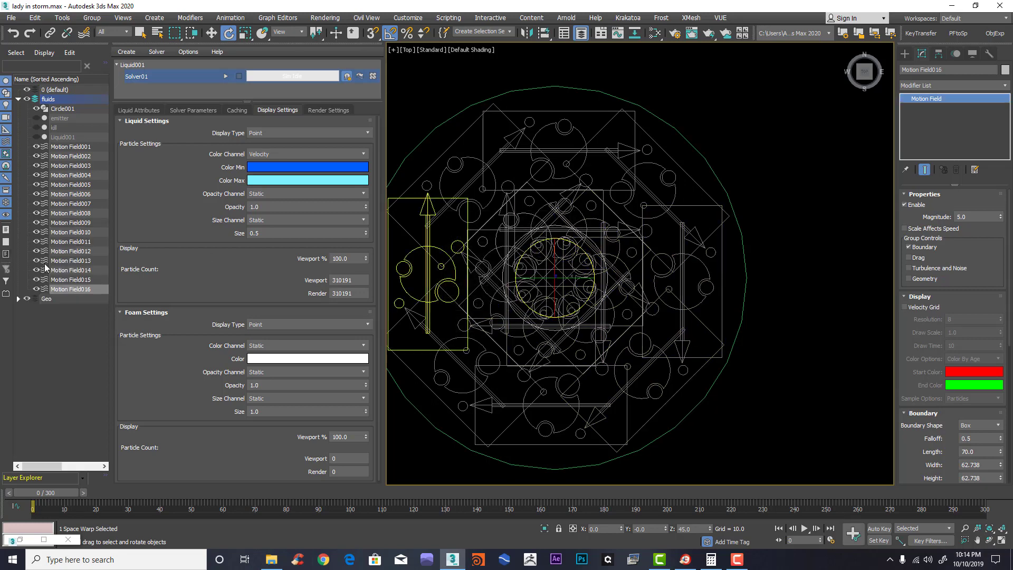
Step: Select Motion Field009 through Motion Field016 and rotate this inner ring slightly clockwise in the top view
left_click(83, 223)
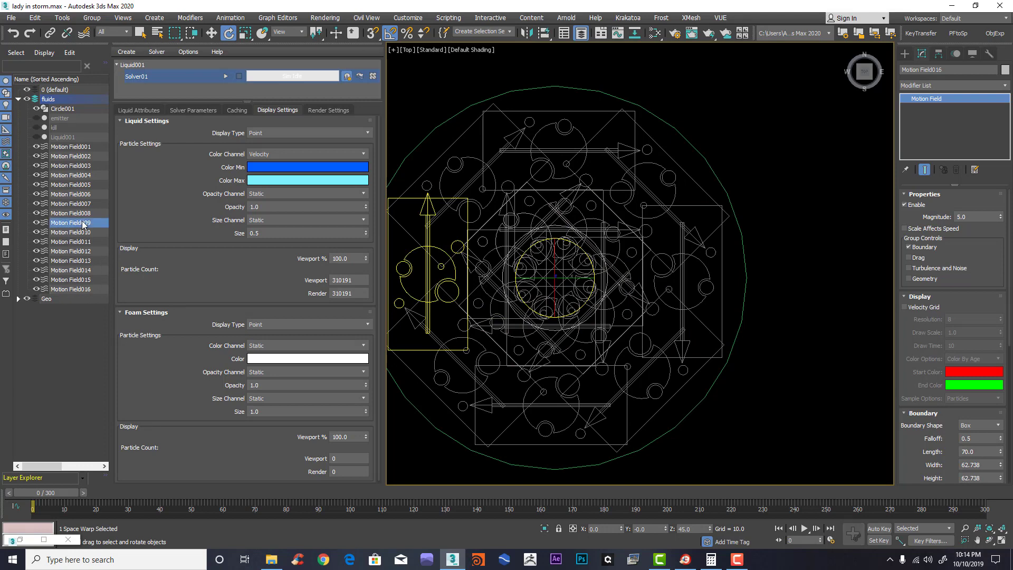
left_click(72, 290, "shift")
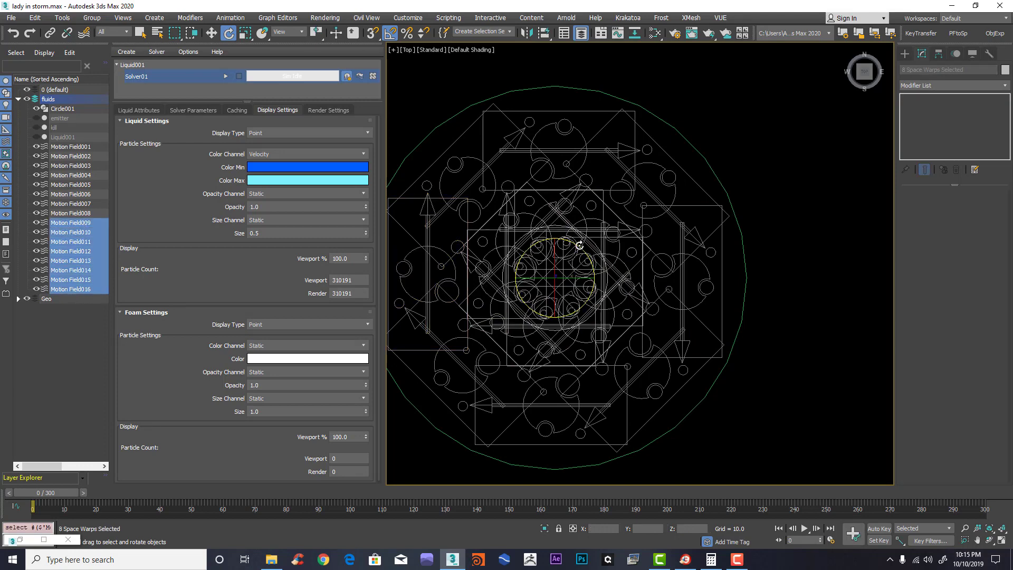
left_click_drag(581, 246, 592, 261)
left_click(811, 225)
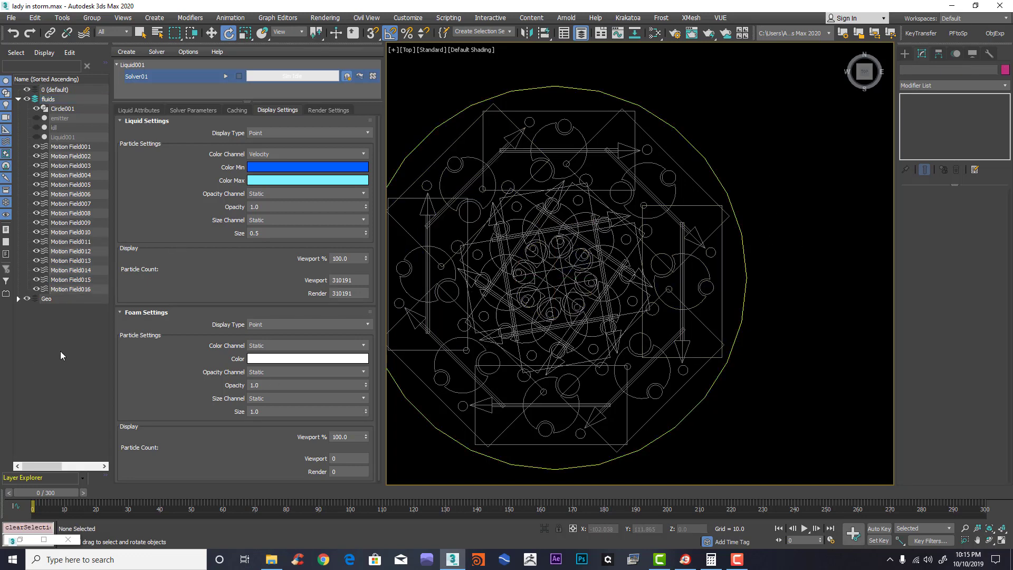
Step: Add Motion Field009 through Motion Field016 to the liquid's motion fields list
left_click(139, 110)
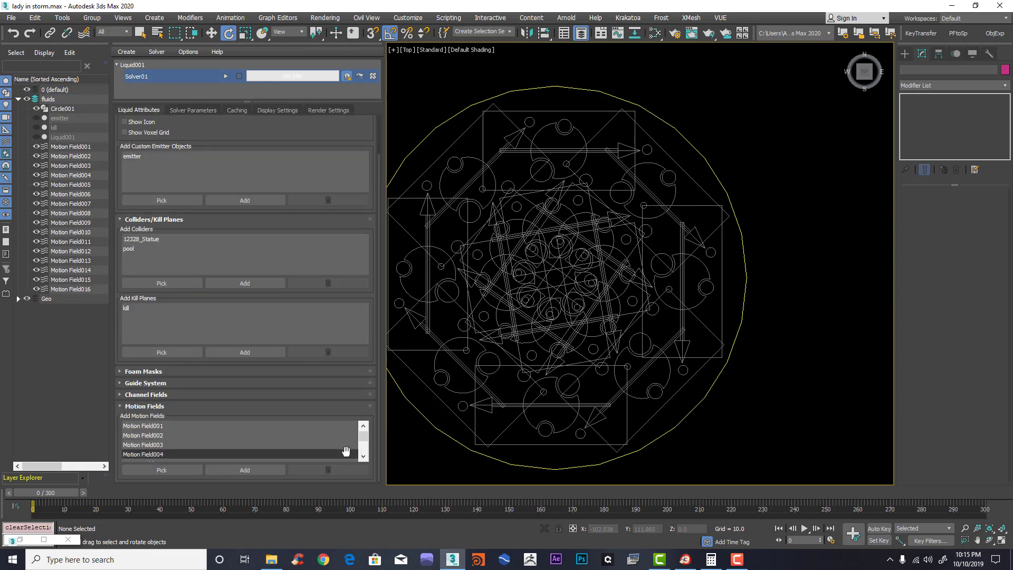
left_click_drag(363, 432, 363, 444)
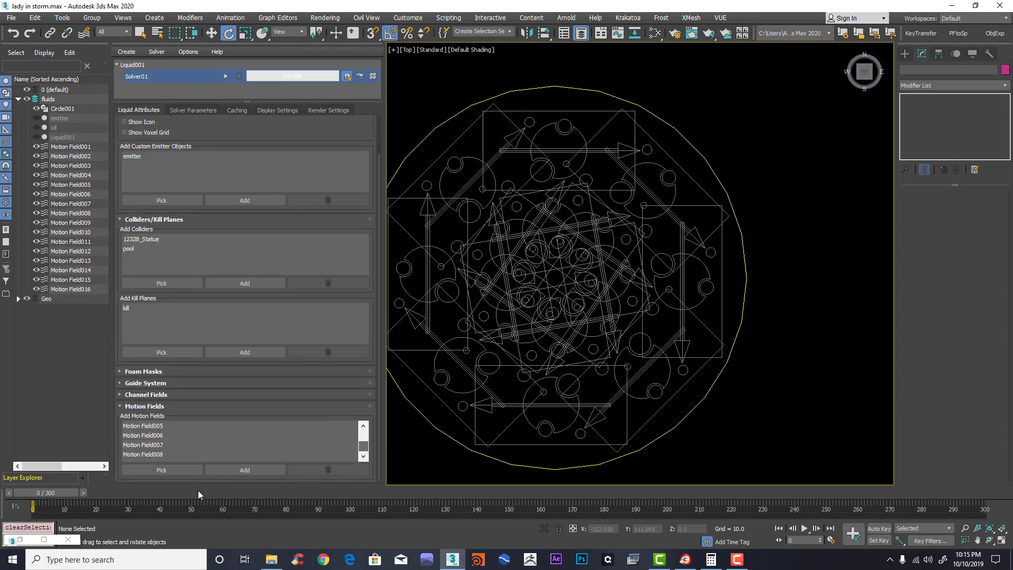
left_click(245, 470)
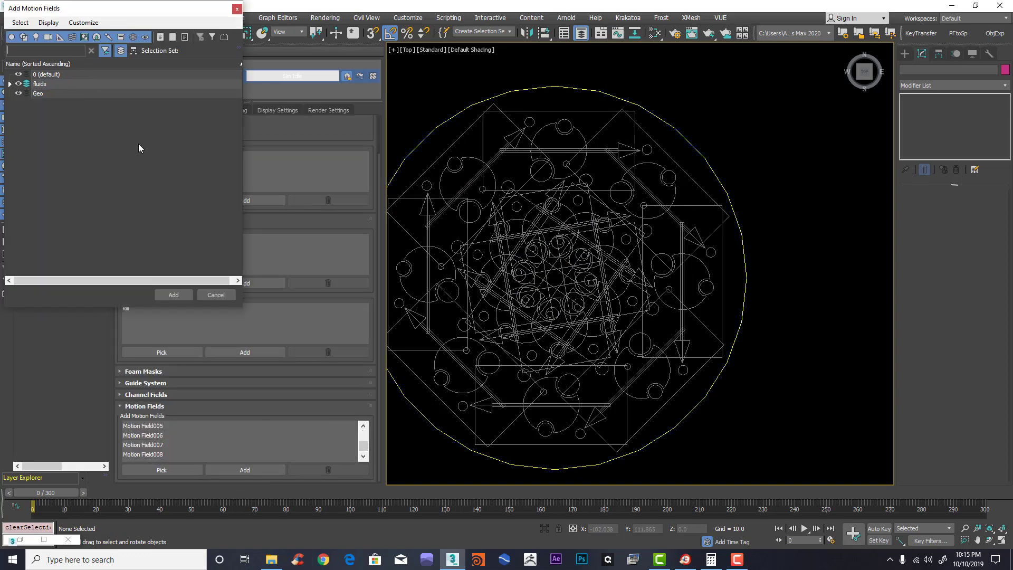
left_click(9, 85)
left_click(73, 94)
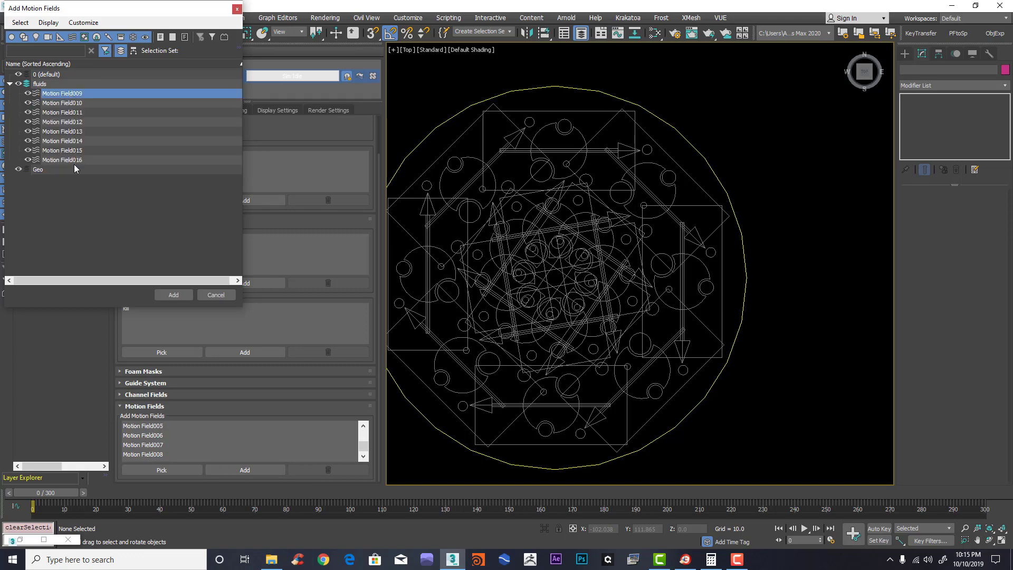
left_click(76, 162, "shift")
left_click(174, 294)
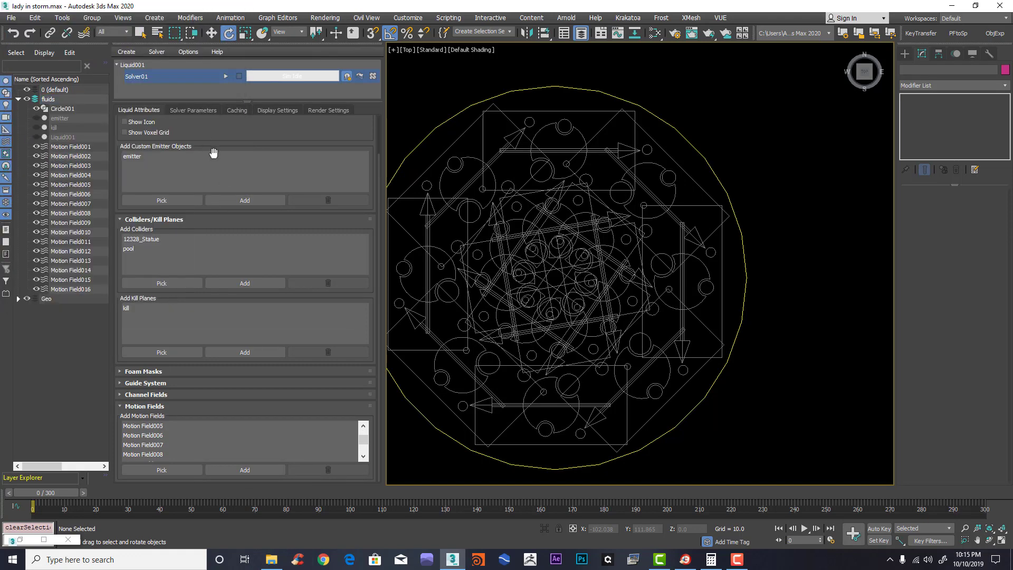
Step: Hide all 16 motion fields and Circle001, and unhide Liquid001 in the perspective view
scroll(650, 228, "down", 3)
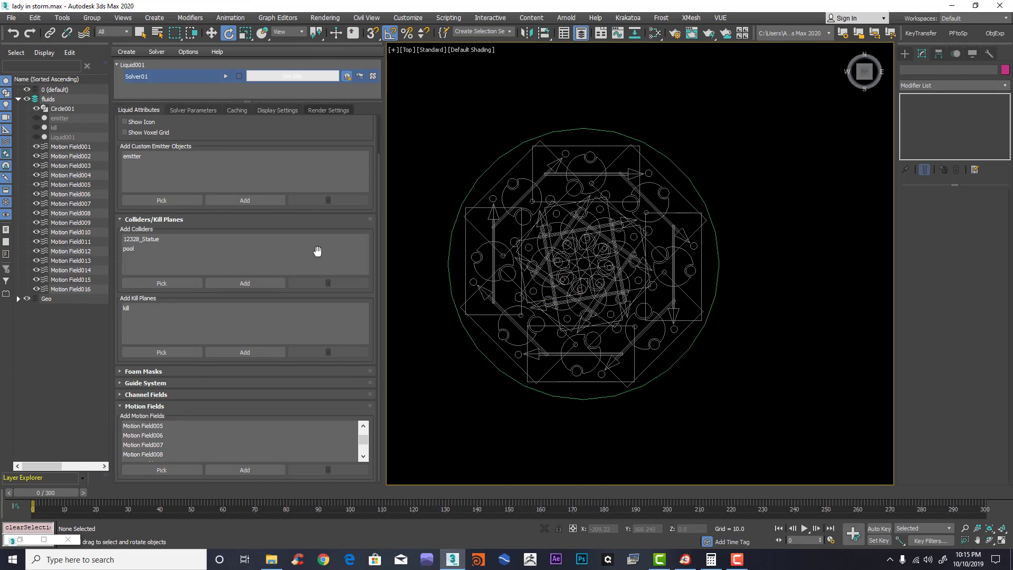
middle_click_drag(762, 382, 747, 381)
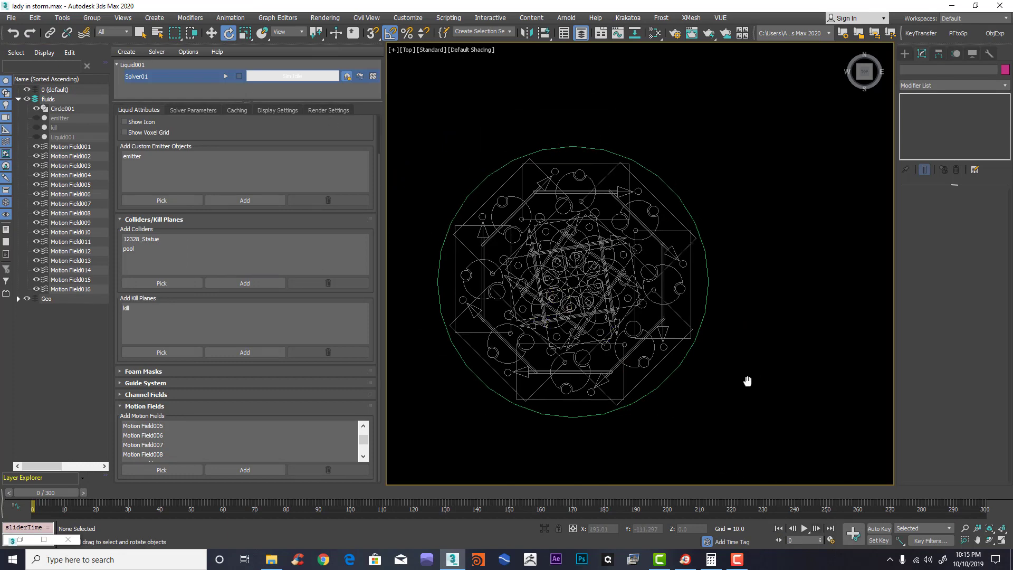
key("p")
scroll(646, 331, "down", 3)
middle_click_drag(633, 324, 615, 259, "alt")
left_click(70, 147)
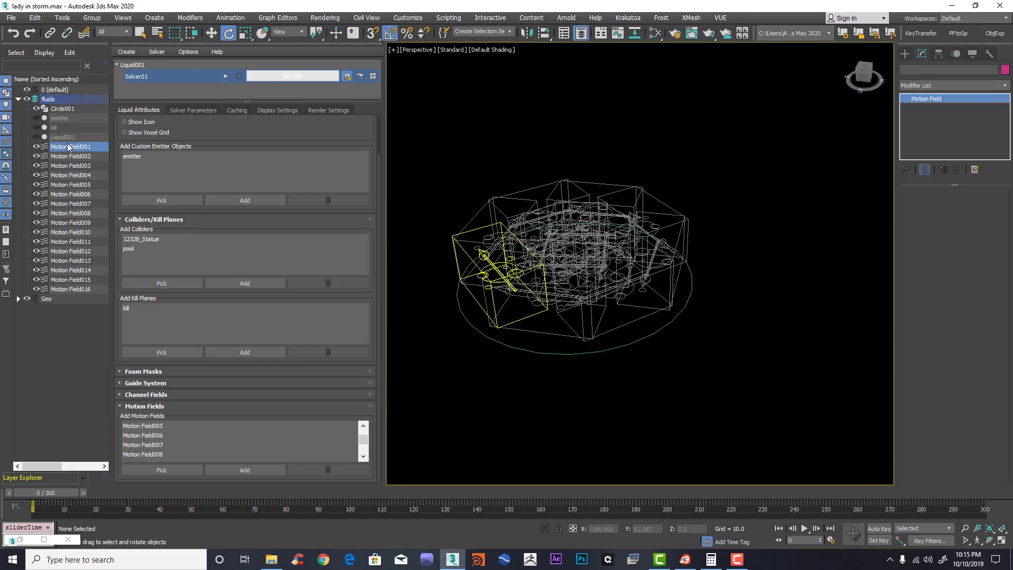
left_click(61, 290, "shift")
left_click(36, 289)
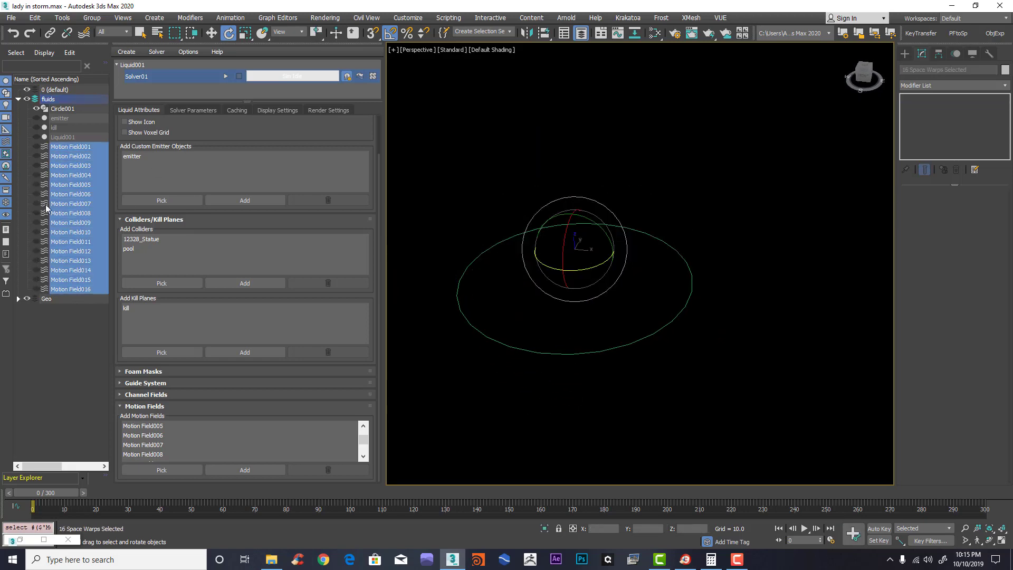
left_click(37, 108)
left_click(35, 137)
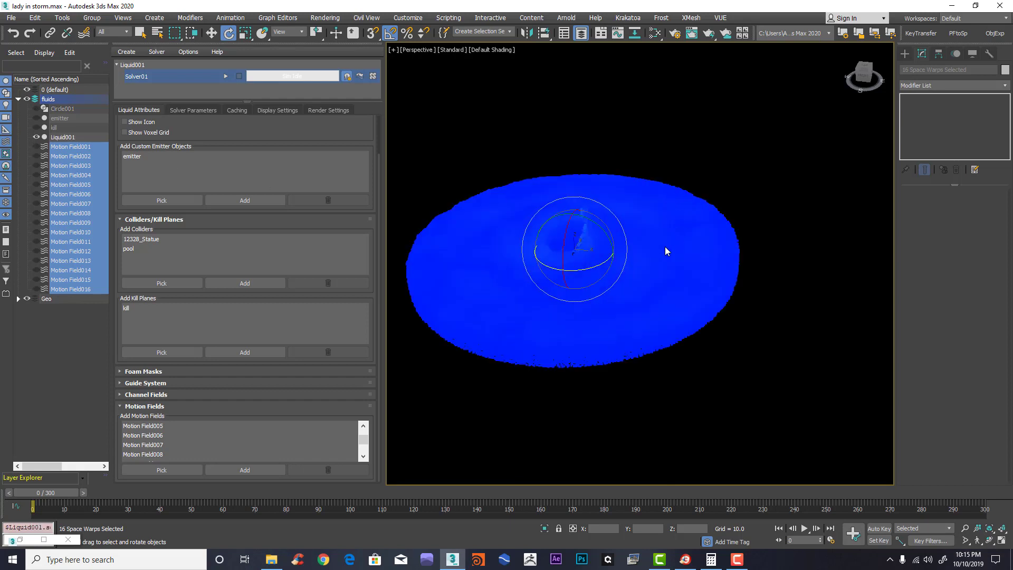
Step: Run Solver01 again, restarting the simulation instead of resuming the partial cache
middle_click_drag(667, 251, 713, 263, "alt")
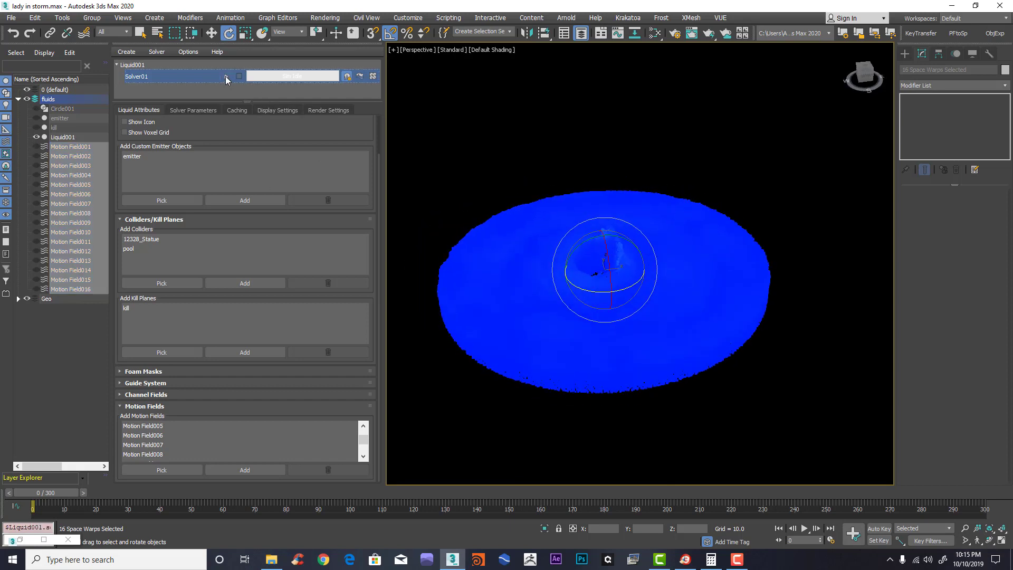
left_click(226, 76)
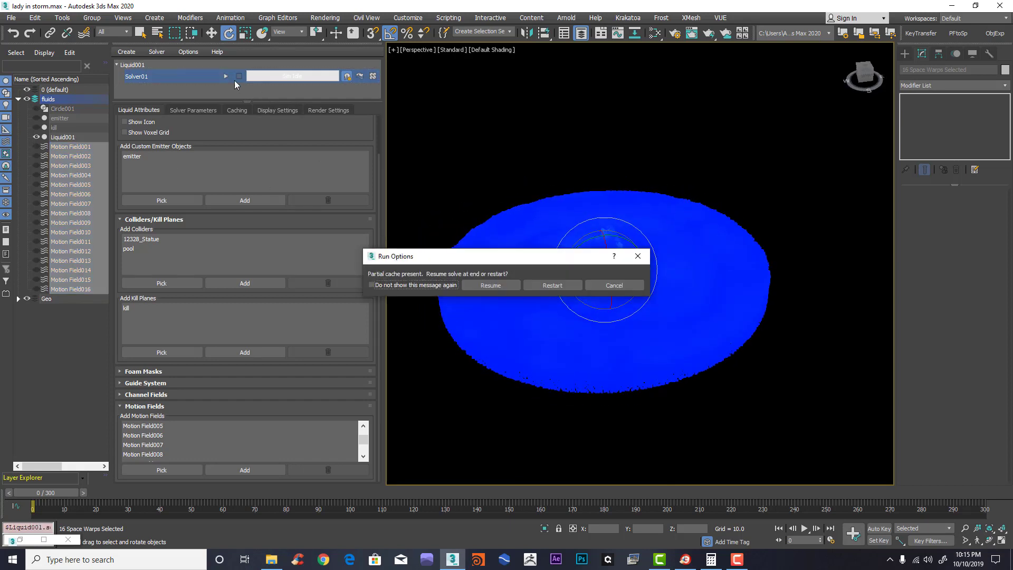
left_click(553, 288)
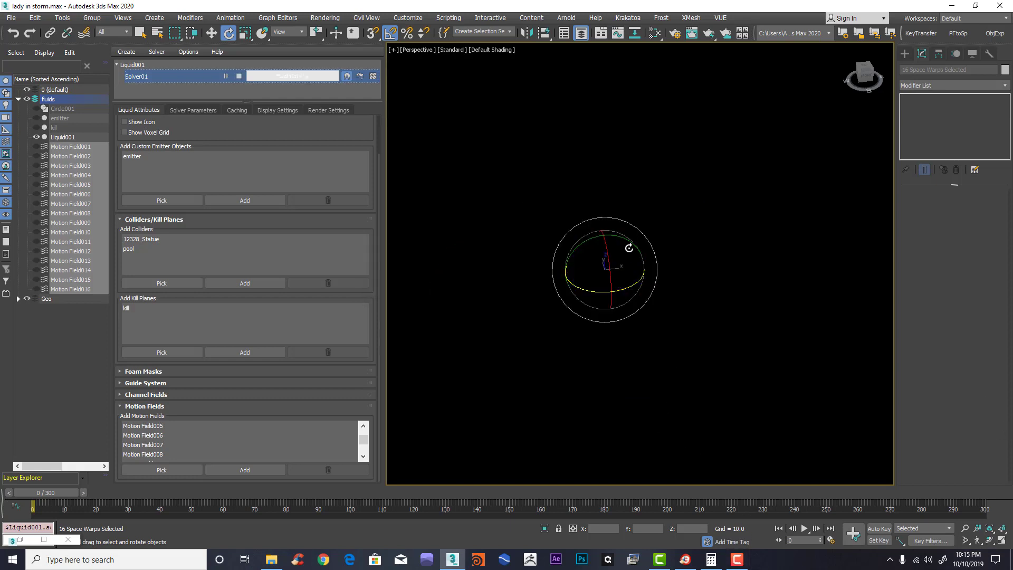
left_click(738, 559)
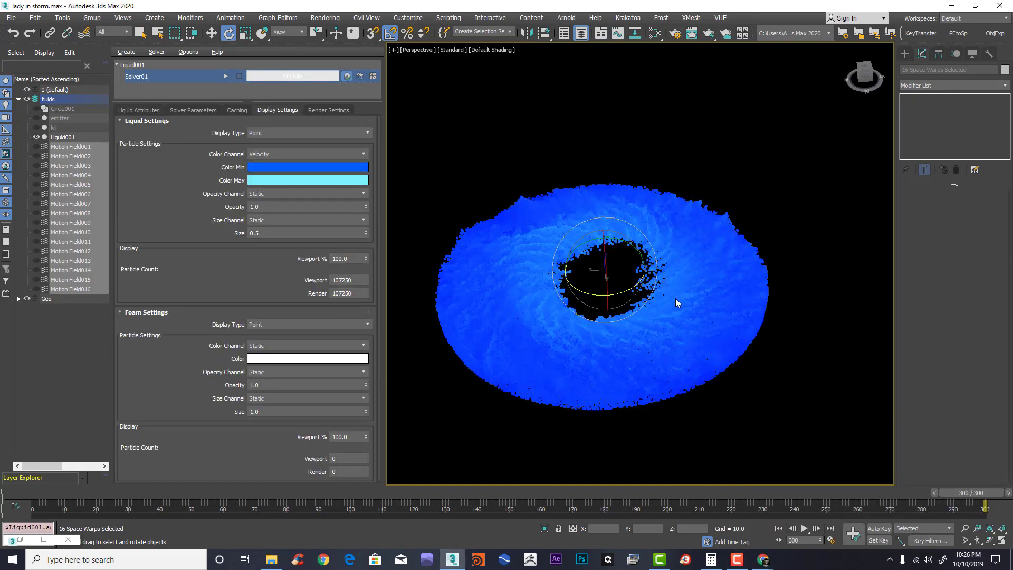
Step: Inspect the solved liquid vortex and compare its first frame with frame 300
mouse_move(676, 300)
middle_mouse_down("alt")
mouse_move(703, 316)
mouse_move(697, 288)
mouse_move(677, 295)
mouse_move(663, 285)
middle_mouse_up("alt")
scroll(659, 304, "up", 3)
scroll(677, 295, "down", 4)
scroll(663, 285, "up", 2)
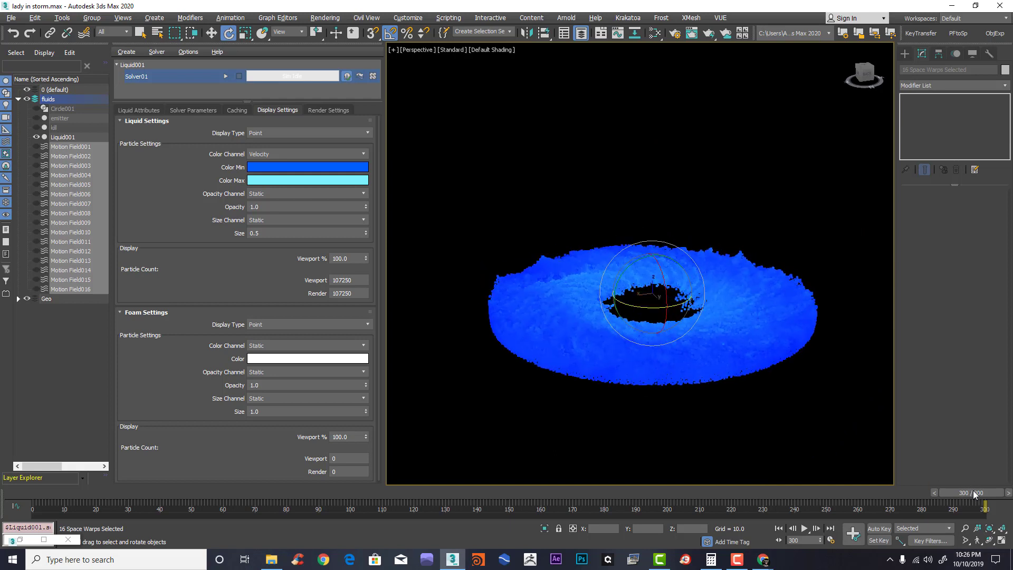
left_click(779, 528)
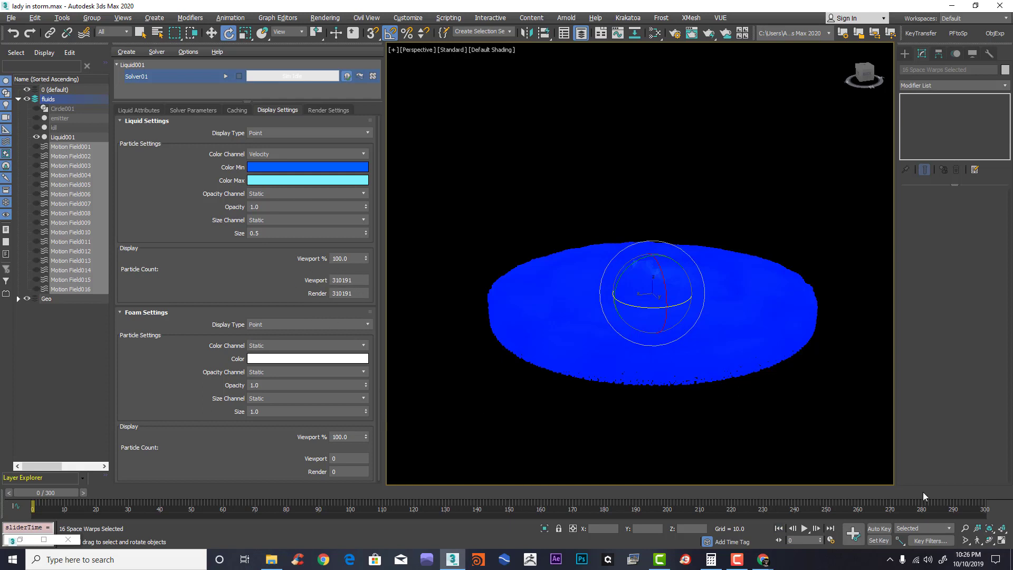
left_click(831, 528)
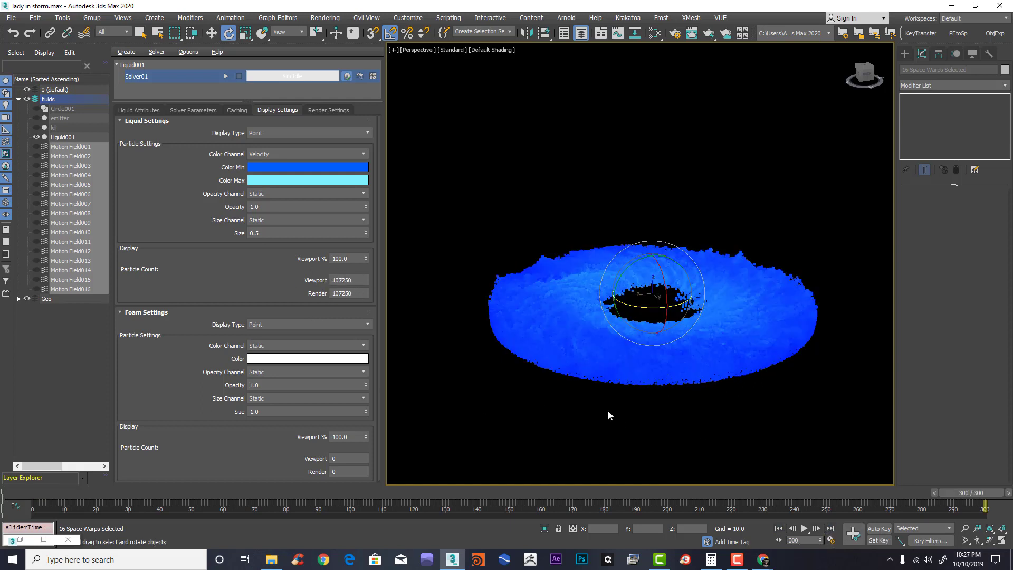
Step: Examine the vortex and its central hole from several angles at frame 300, and compare the particle count with frame 0
mouse_move(547, 313)
middle_mouse_down("alt")
mouse_move(543, 340)
mouse_move(545, 325)
middle_mouse_up("alt")
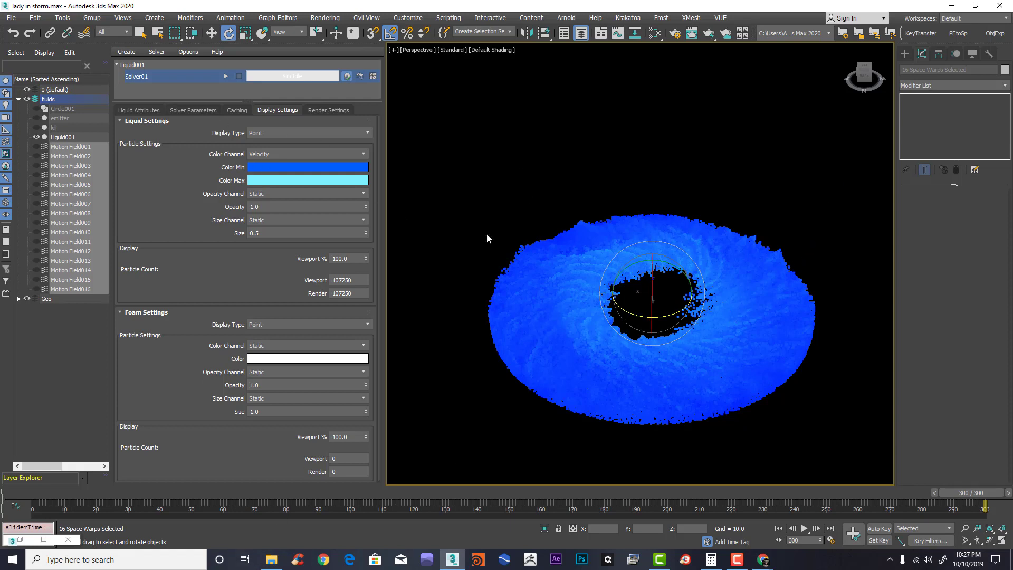
middle_click_drag(614, 276, 597, 286, "alt")
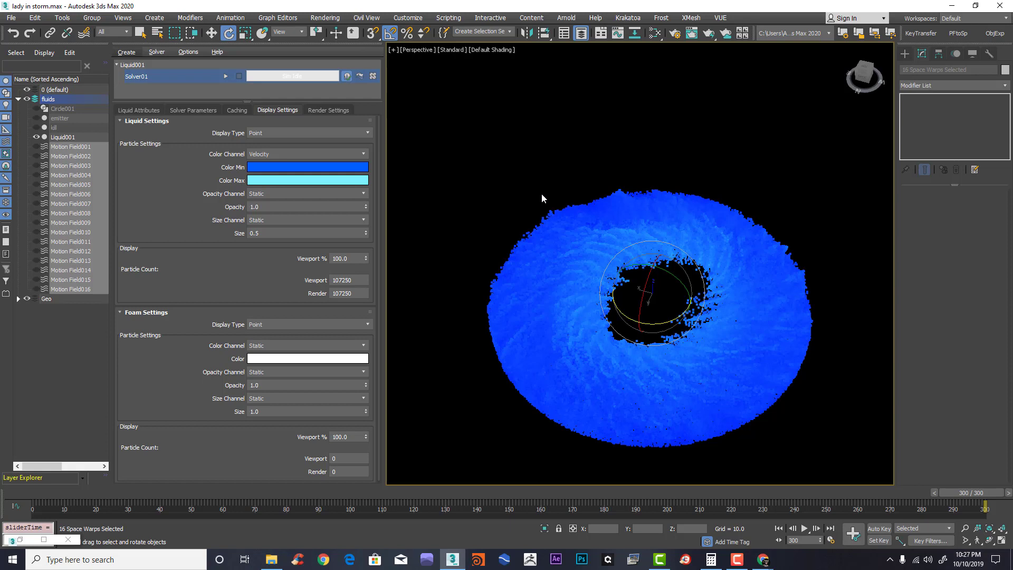
middle_click_drag(711, 252, 712, 236, "alt")
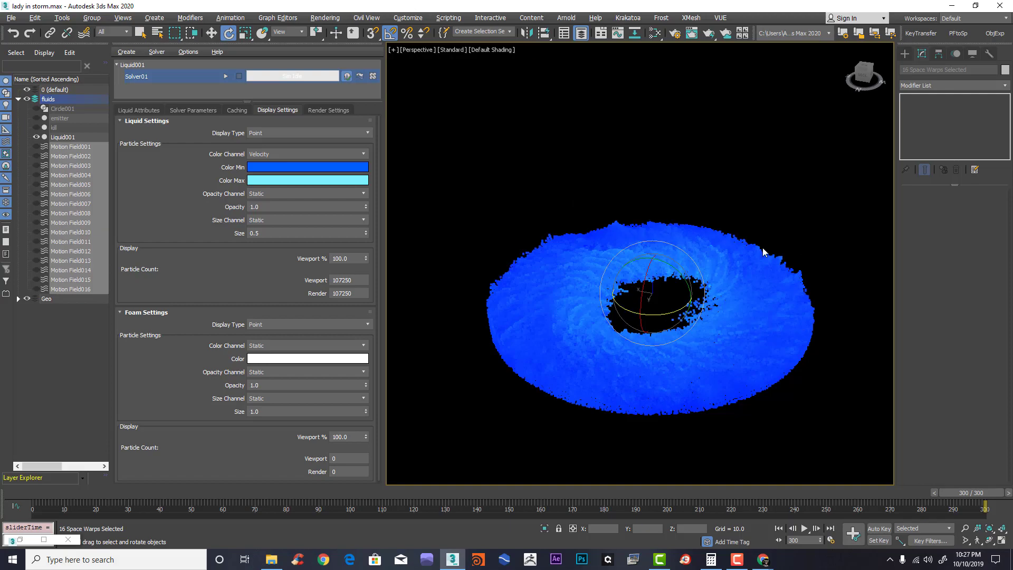
scroll(721, 279, "up", 4)
middle_click_drag(722, 279, 646, 287, "alt")
scroll(674, 280, "down", 4)
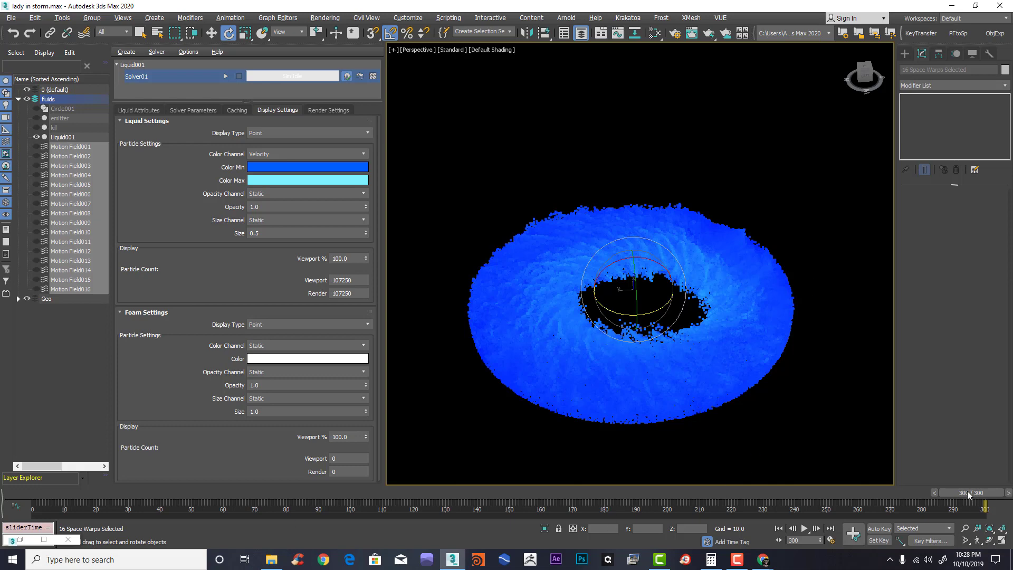
mouse_move(608, 286)
middle_mouse_down()
mouse_move(624, 315)
mouse_move(620, 299)
middle_mouse_up()
scroll(619, 299, "up", 3)
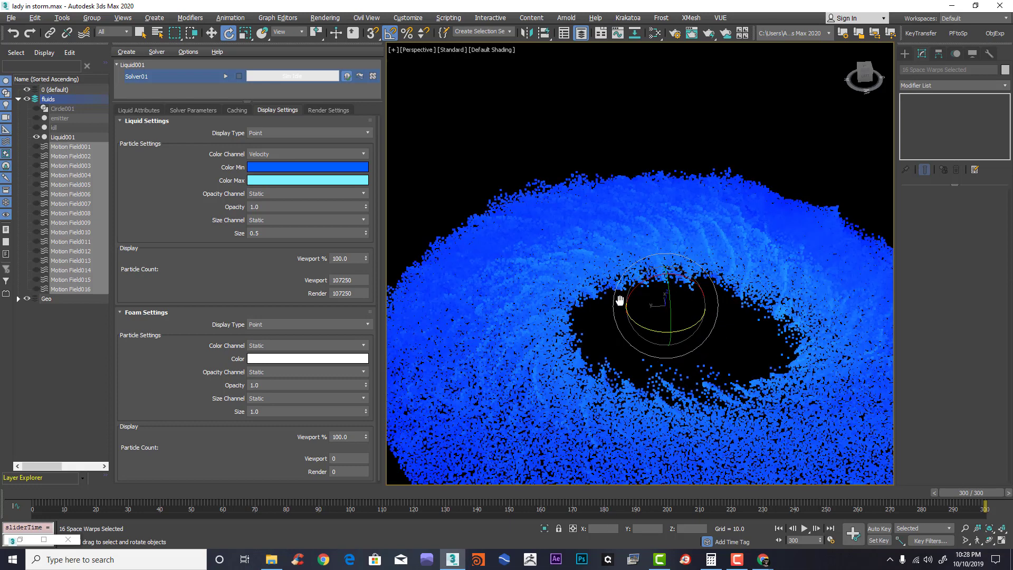
scroll(621, 302, "down", 3)
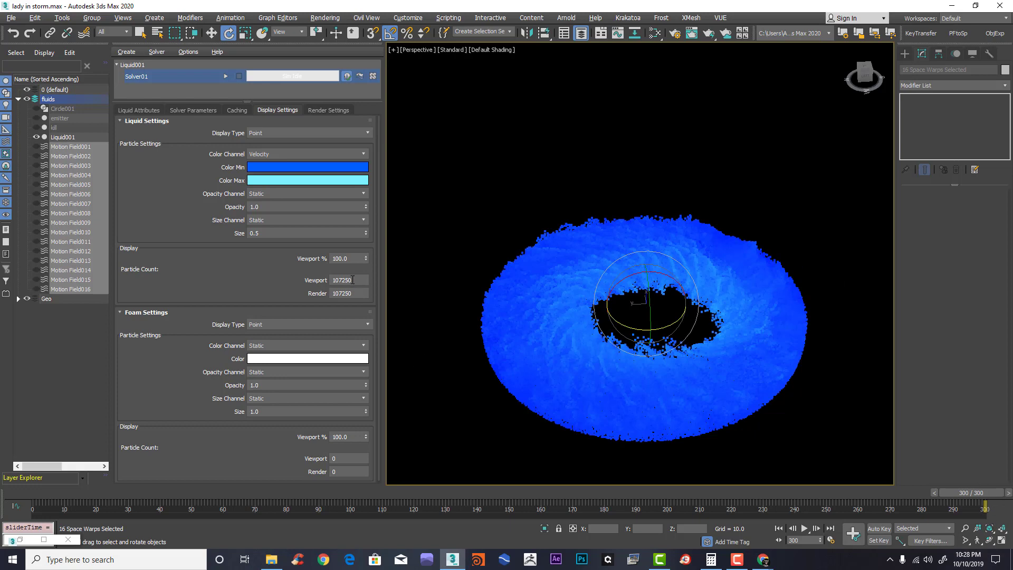
left_click_drag(971, 493, 14, 455)
key("e")
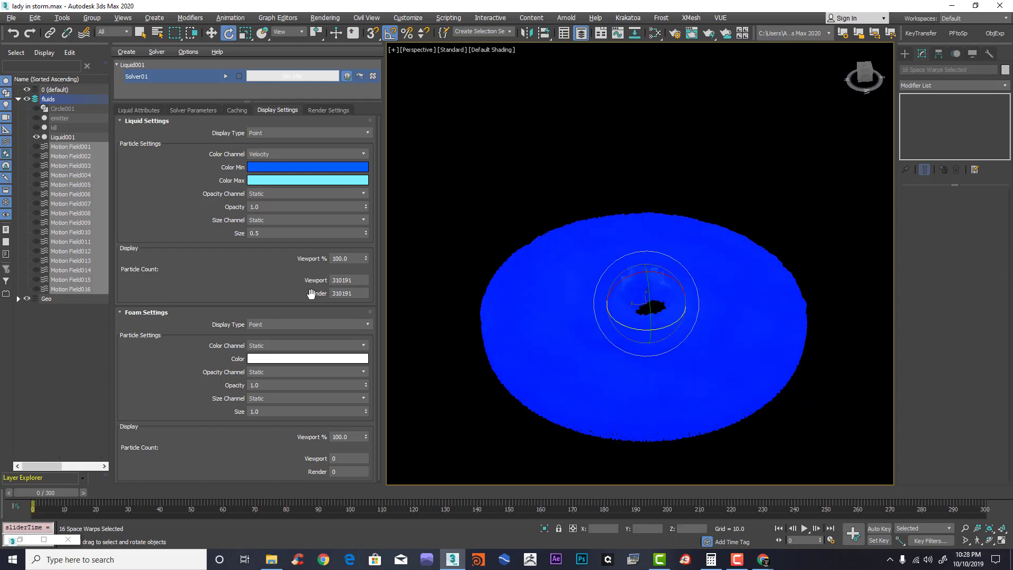
Step: Set Solver01's initial state from frame 117, replacing the existing initial state cache
left_click_drag(52, 493, 418, 496)
middle_click_drag(705, 241, 728, 239, "alt")
left_click(293, 76)
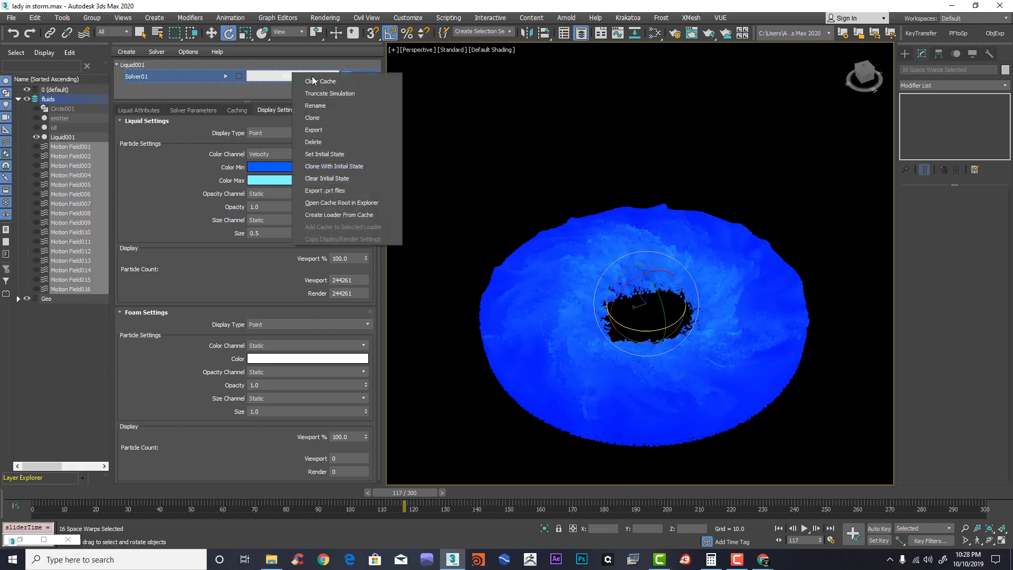
left_click(342, 160)
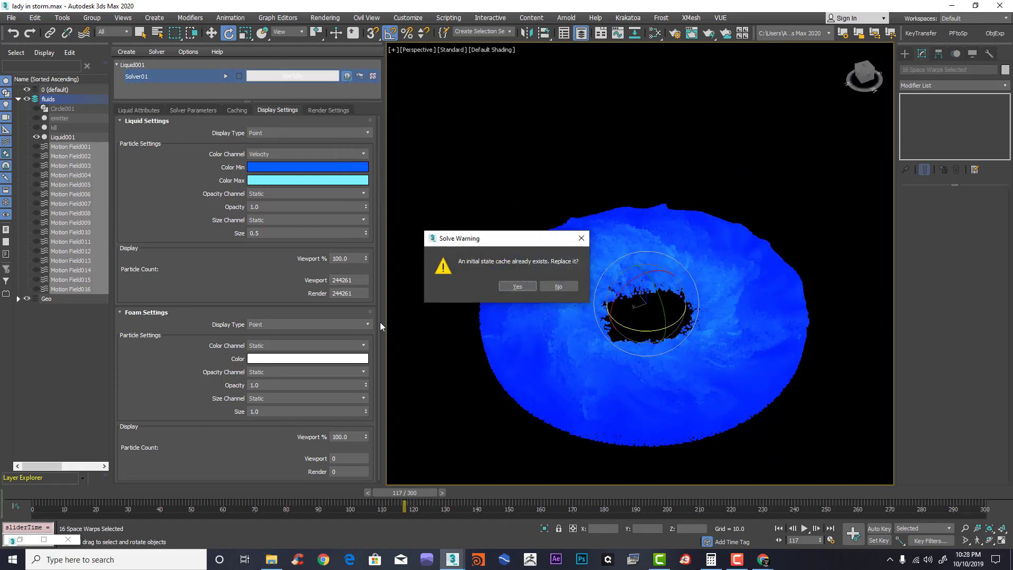
left_click(519, 286)
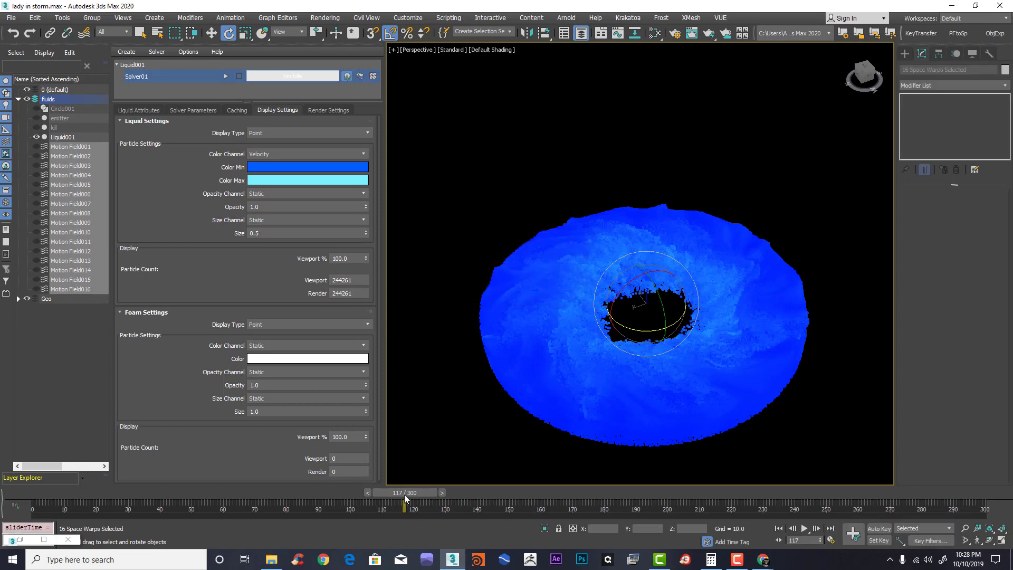
Step: Set Solver01's master voxel size to 1.5 and its transport steps adaptivity to 0.5
left_click_drag(405, 498, 32, 499)
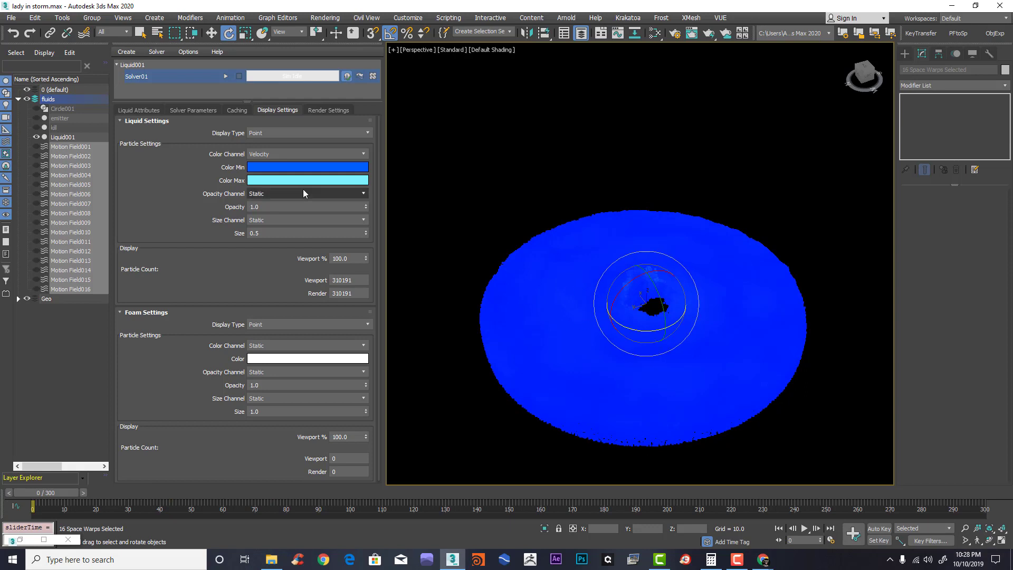
left_click(203, 111)
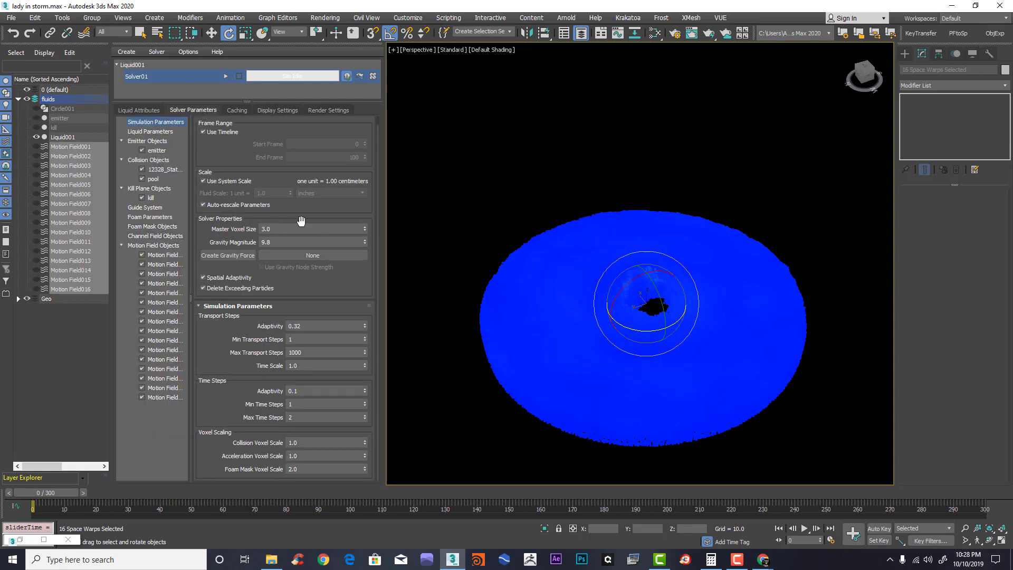
left_click_drag(282, 230, 253, 228)
key("Return")
left_click_drag(299, 203, 302, 183)
left_click_drag(66, 492, 241, 488)
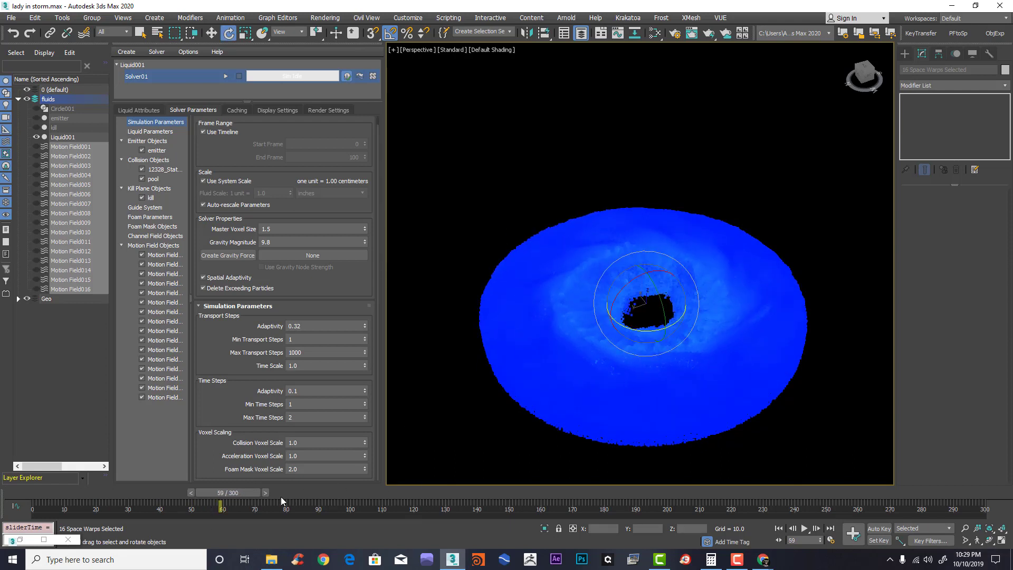
left_click_drag(228, 495, 8, 464)
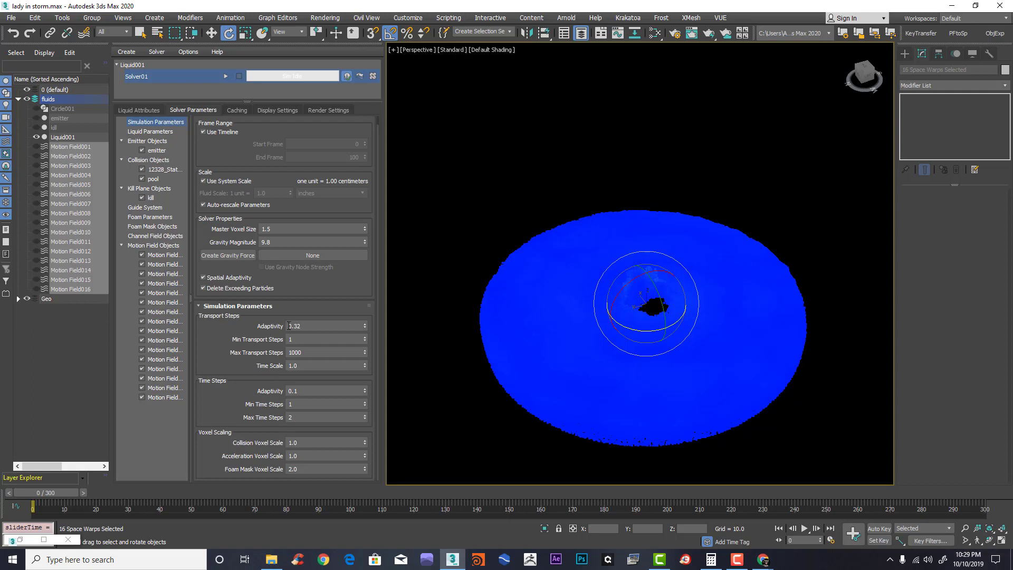
left_click_drag(306, 327, 297, 331)
key("Return")
left_click(273, 334)
scroll(241, 404, "up", 1)
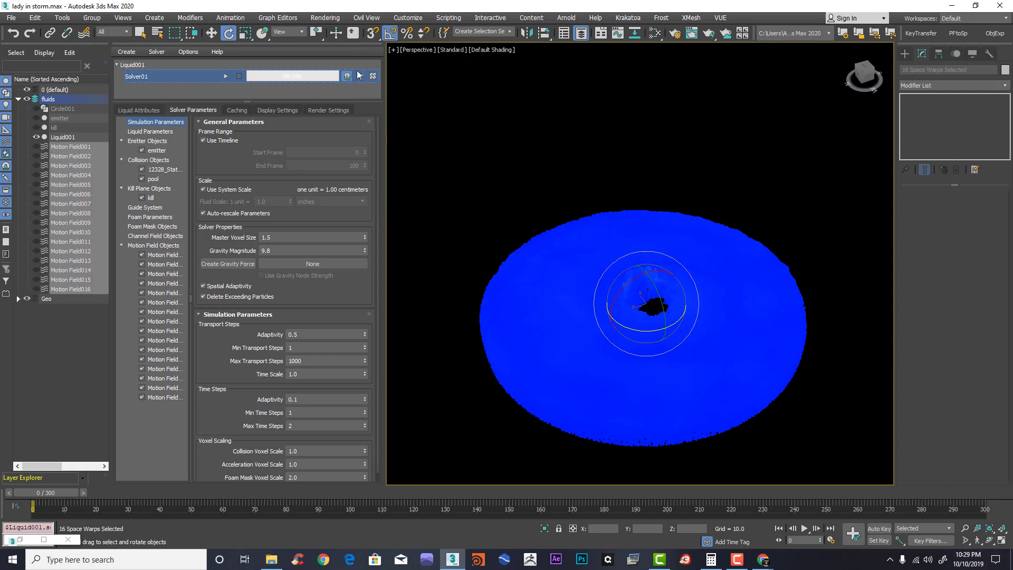
Step: Enable Solver01's foam with emission rate 1000, min liquid speed 0.15, min liquid churn 0.8 and min liquid curvature 0.2
left_click(151, 217)
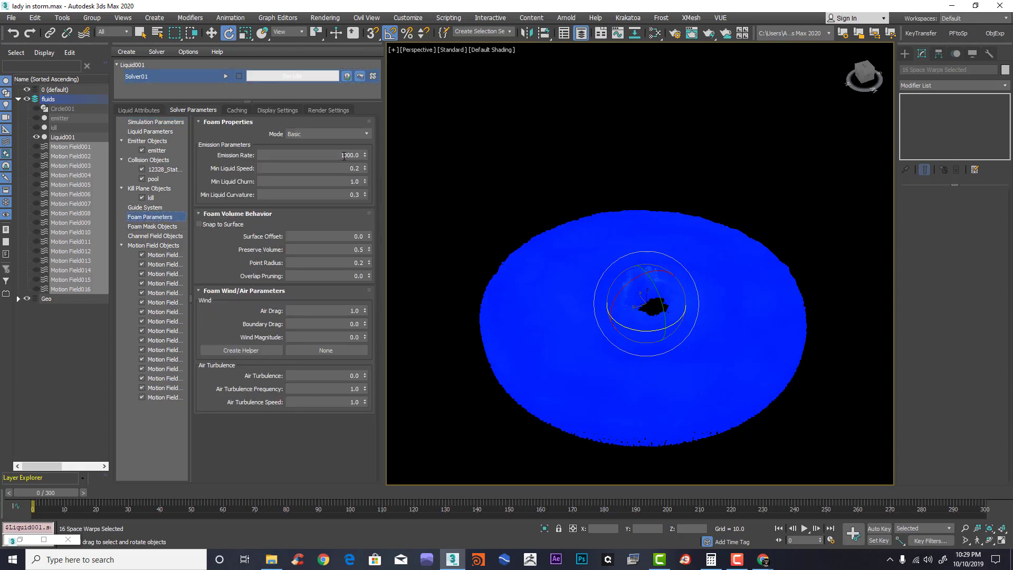
left_click(341, 155)
key("Return")
left_click_drag(354, 169, 362, 169)
type(".")
key("Tab")
type(".8")
key("Return")
double_click(358, 196)
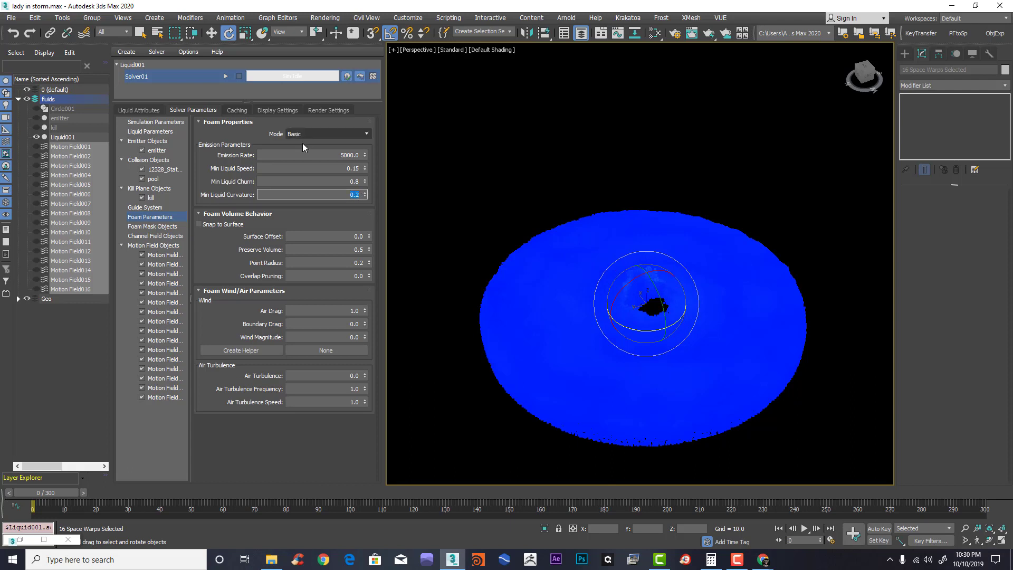
left_click(342, 154)
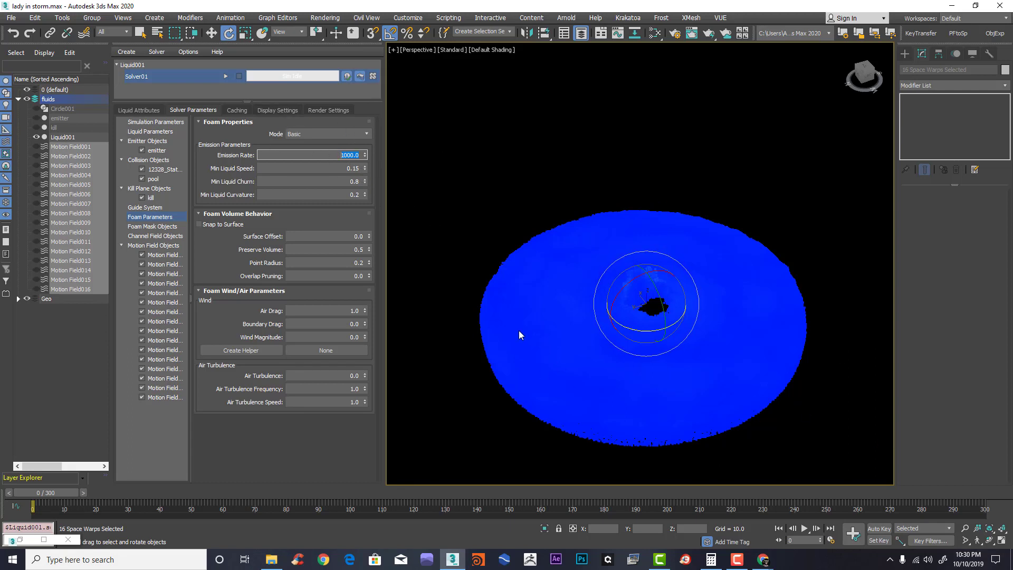
Step: Turn on Snap to Surface for the foam and rerun Solver01, clearing the existing cache
left_click_drag(38, 493, 854, 484)
key("e")
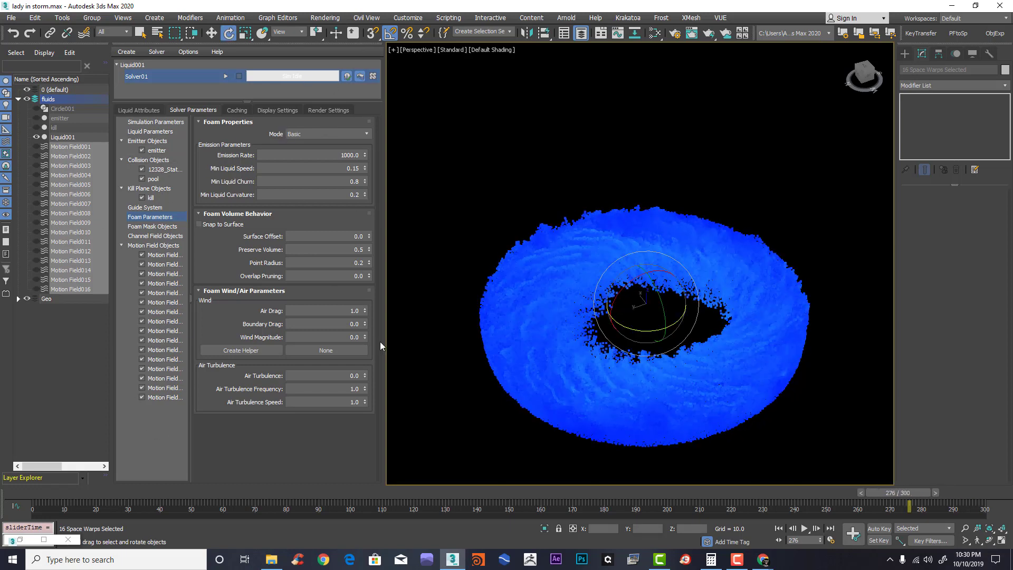
left_click(200, 224)
left_click(226, 76)
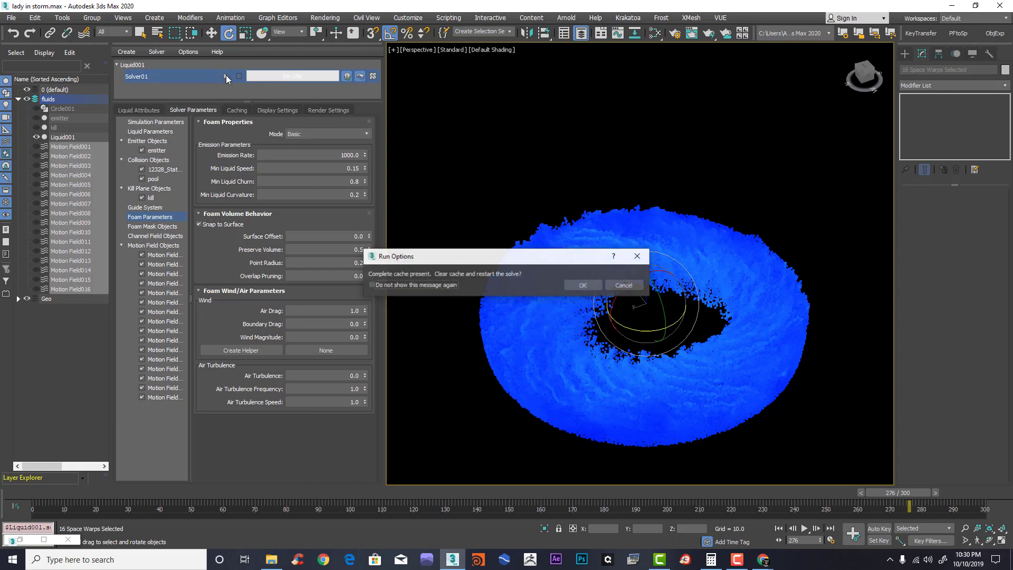
left_click(583, 286)
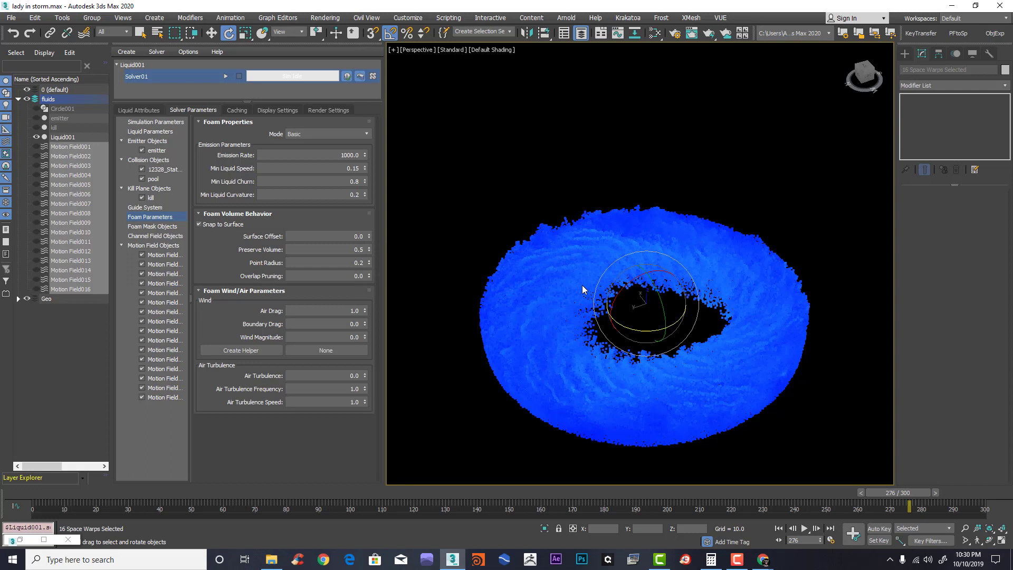
Step: Check the liquid particle count at frame 0 and view the vortex from a lower angle
left_click(277, 111)
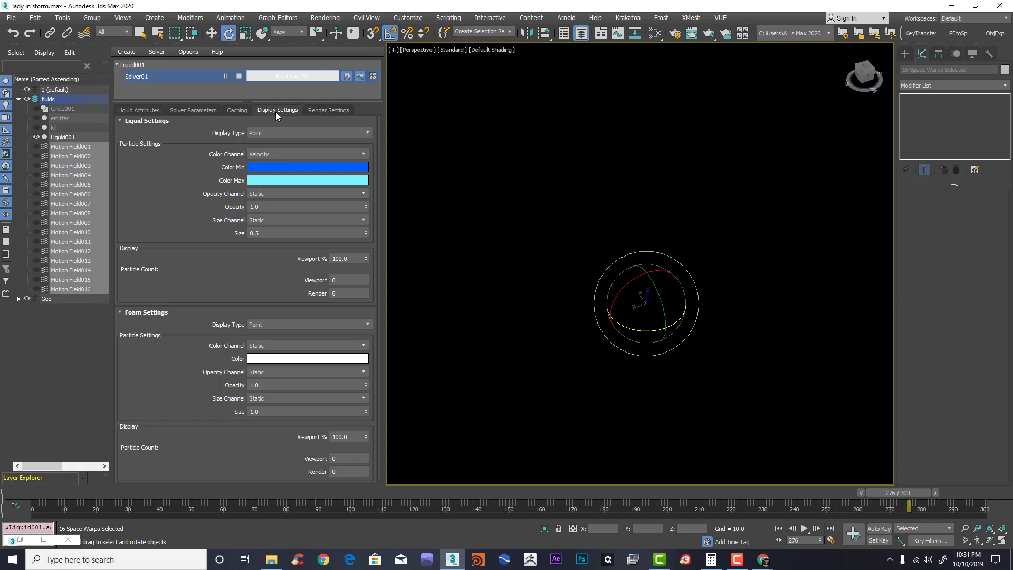
key("Home")
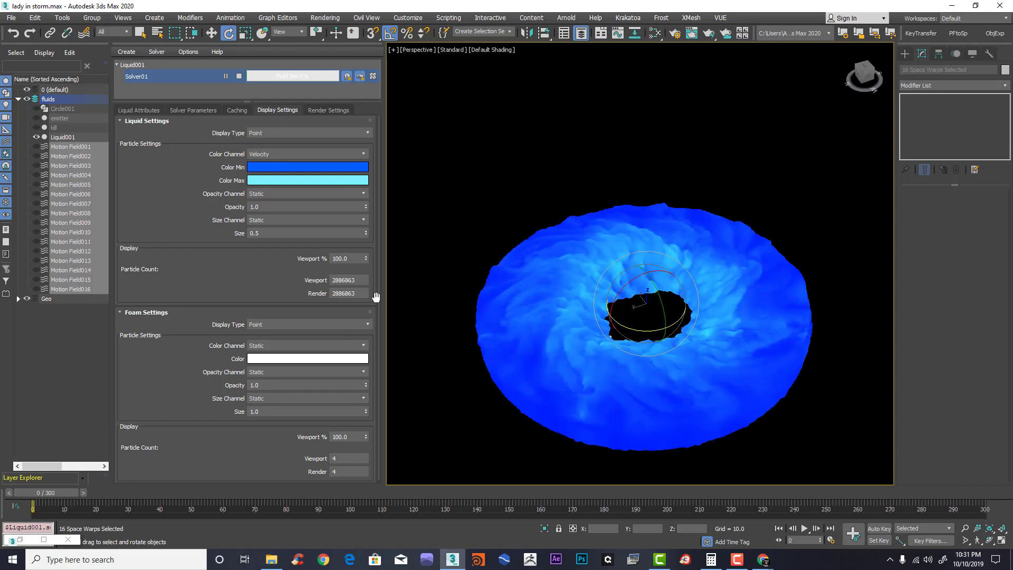
left_click_drag(349, 279, 328, 279)
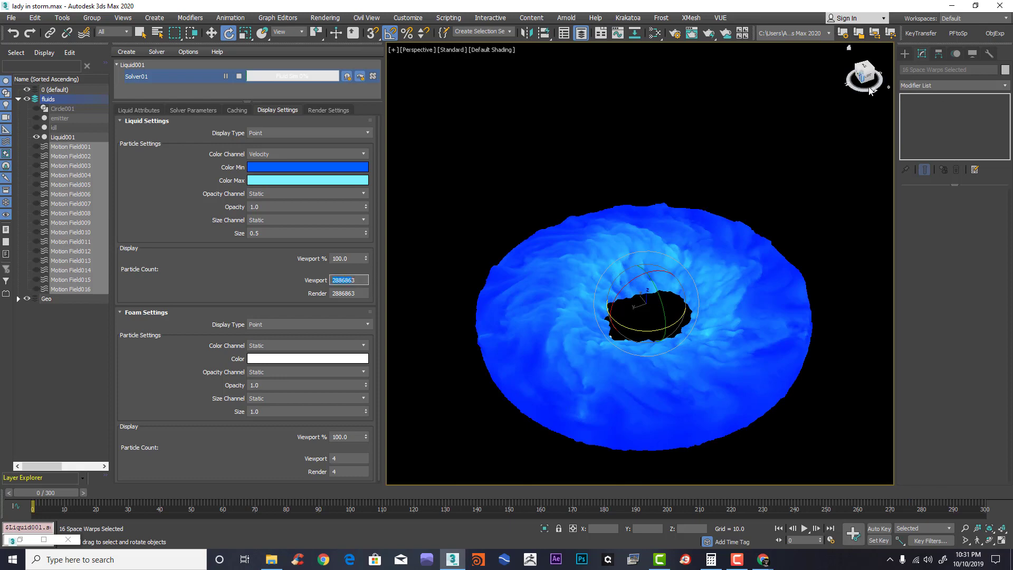
left_click_drag(870, 79, 708, 276)
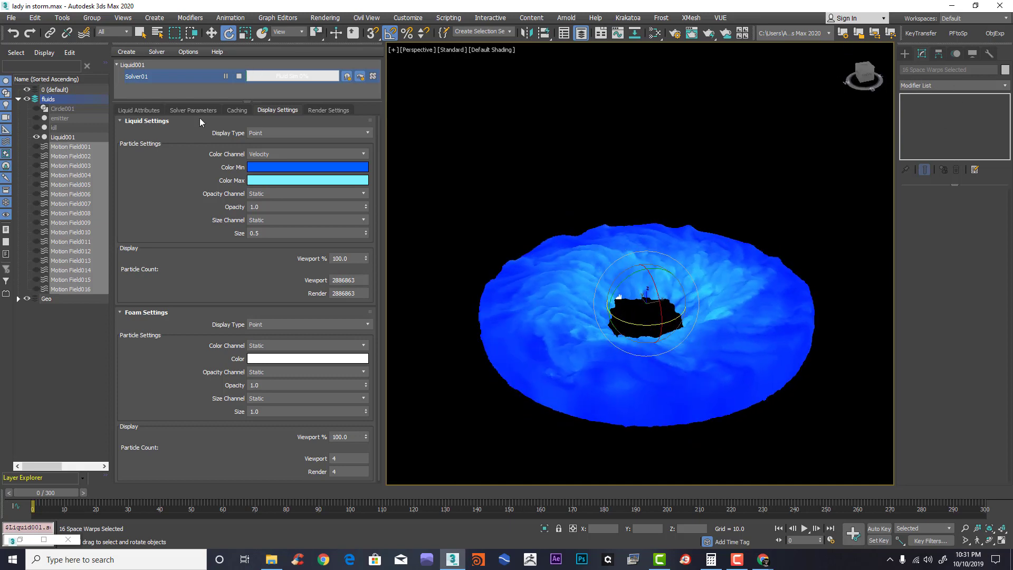
Step: Stop the running solve, set the master voxel size to 2.0, and restart Solver01's simulation from scratch
left_click(239, 78)
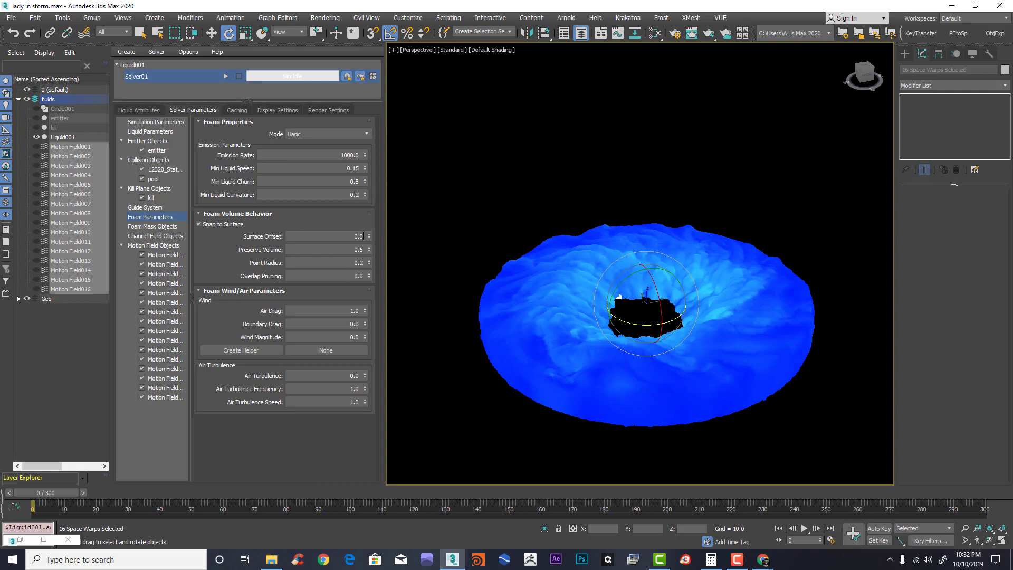
left_click(151, 123)
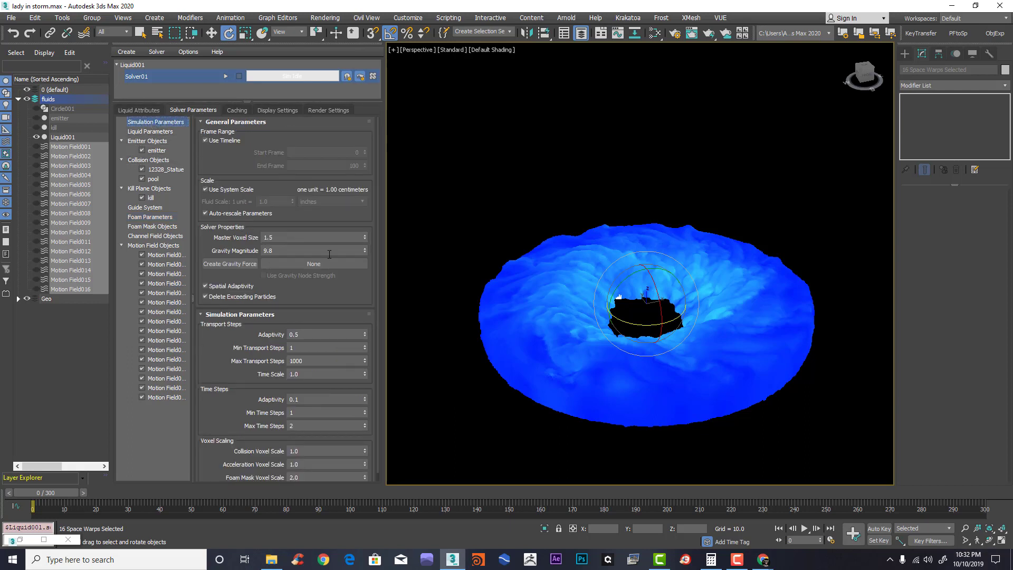
left_click(294, 238)
type("2")
key("Return")
left_click(225, 76)
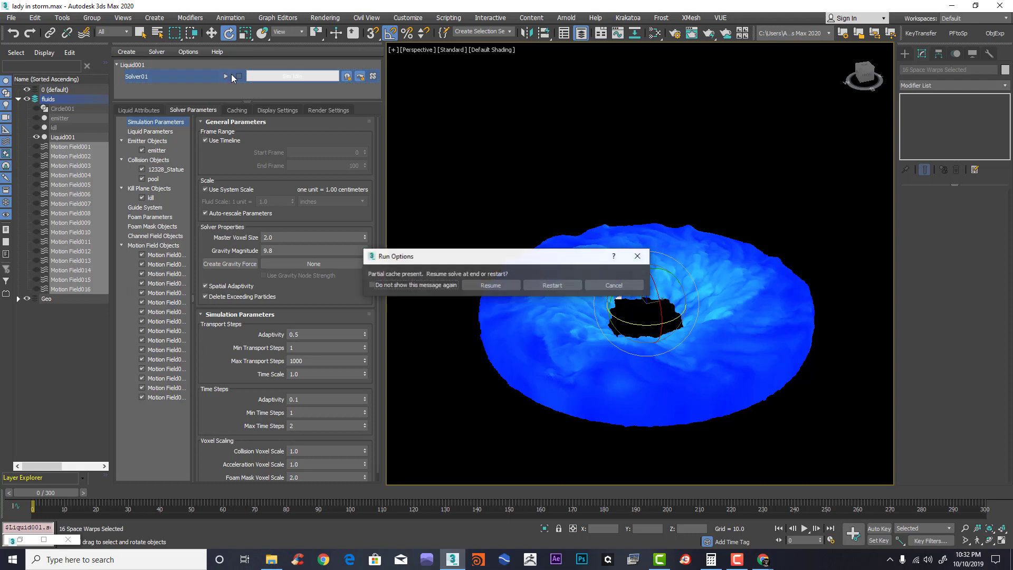
left_click(550, 286)
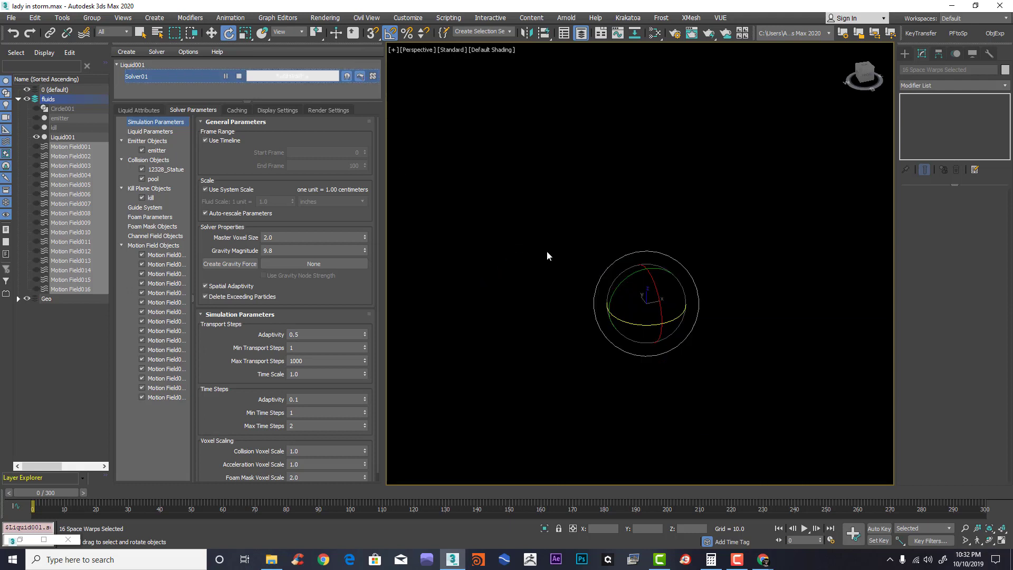
Step: Inspect the liquid and foam particles from a higher angle while the simulation progresses
left_click(283, 111)
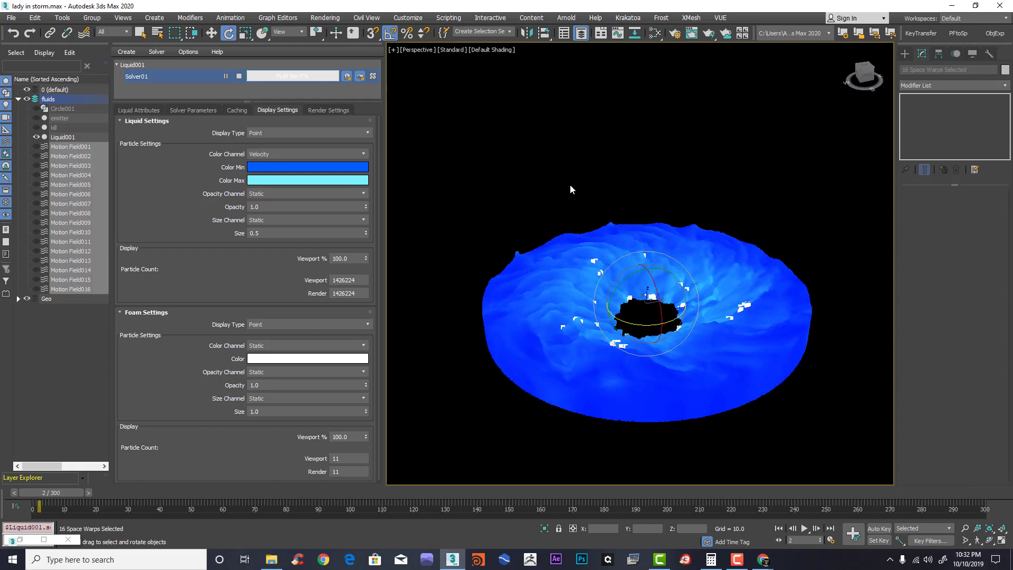
left_click(737, 560)
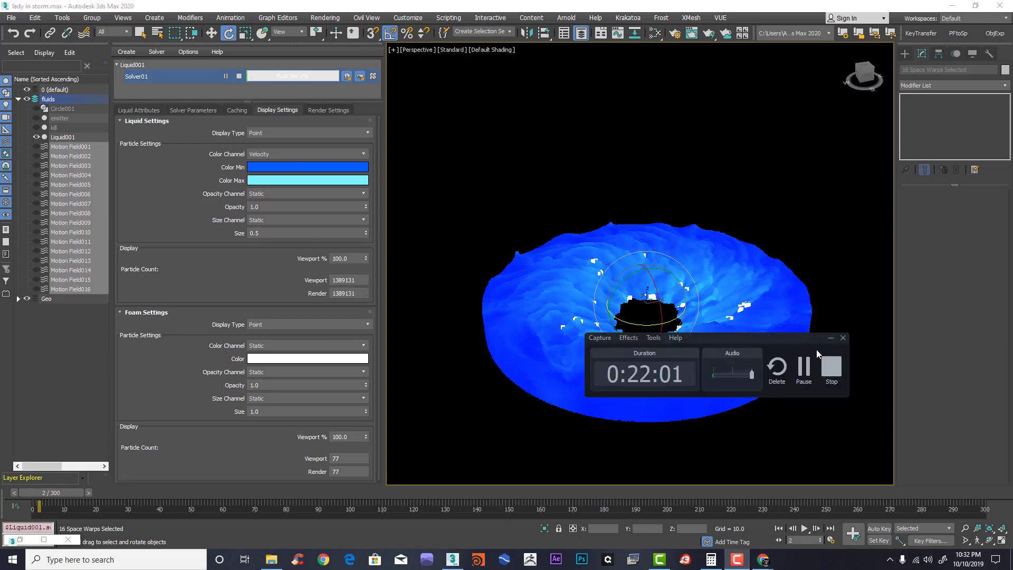
left_click(804, 367)
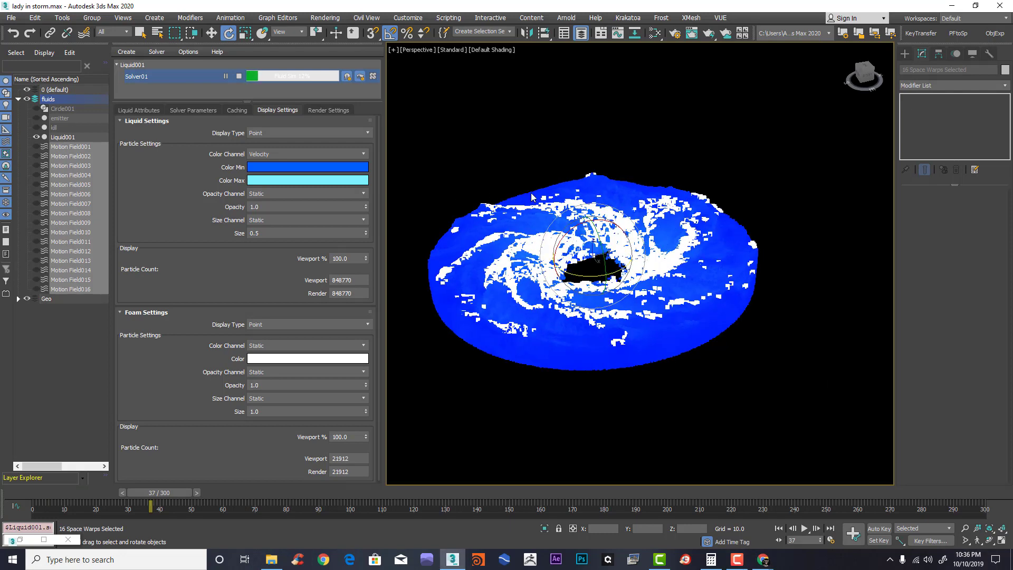
left_click_drag(865, 74, 865, 87)
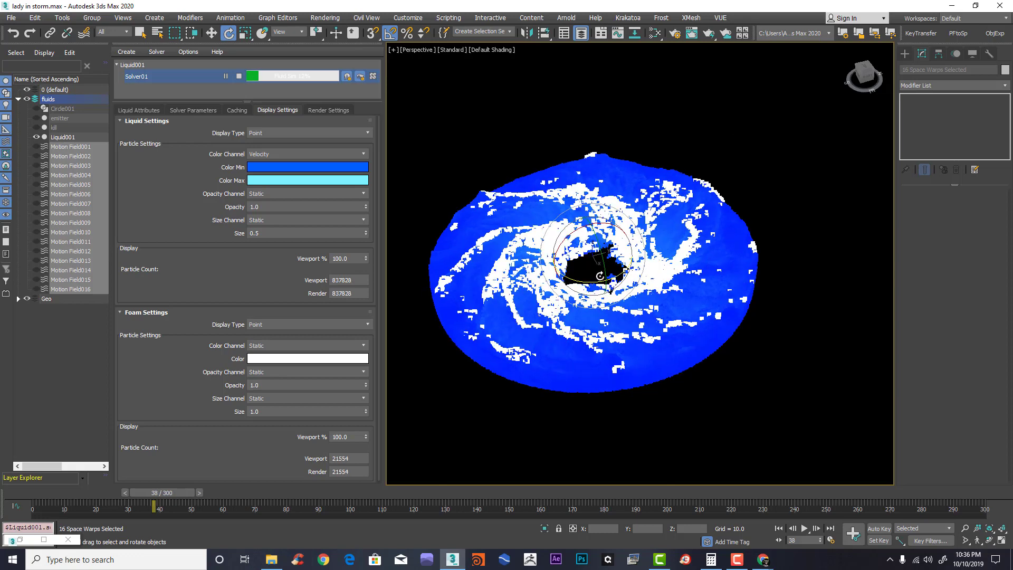
Step: Set the point display size to 0.2 for both the foam and the liquid particles
left_click(259, 411)
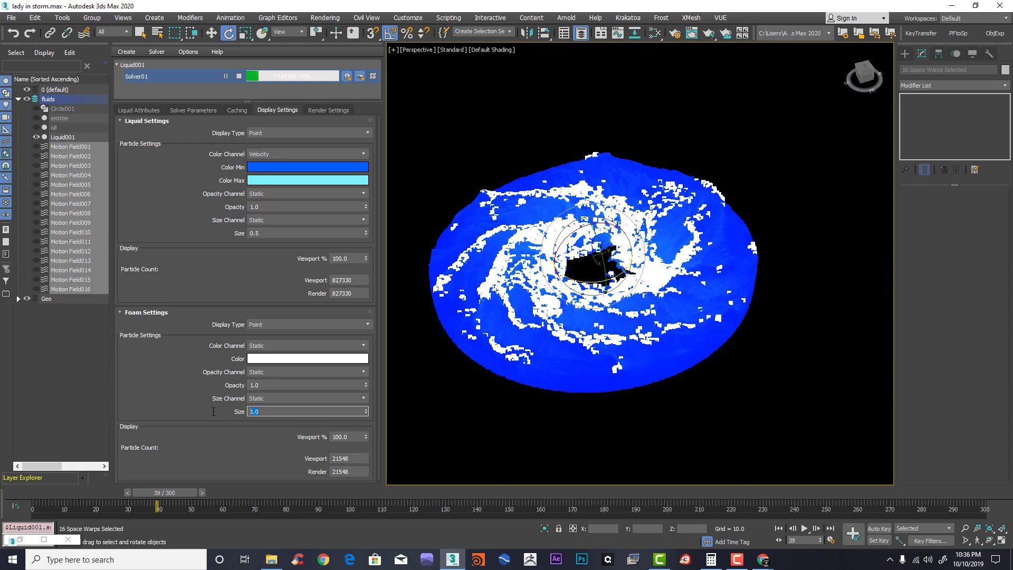
type(".5")
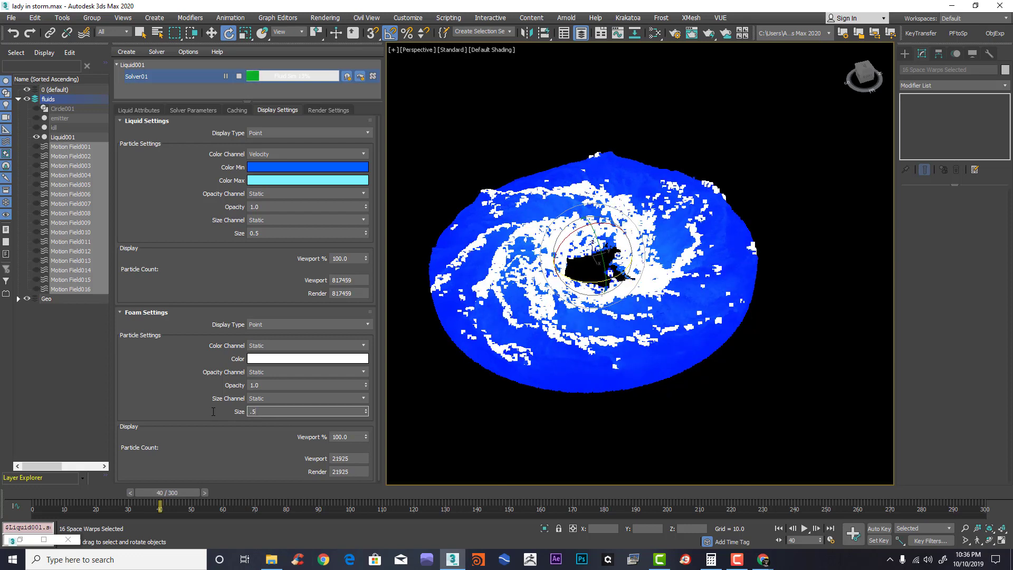
key("Return")
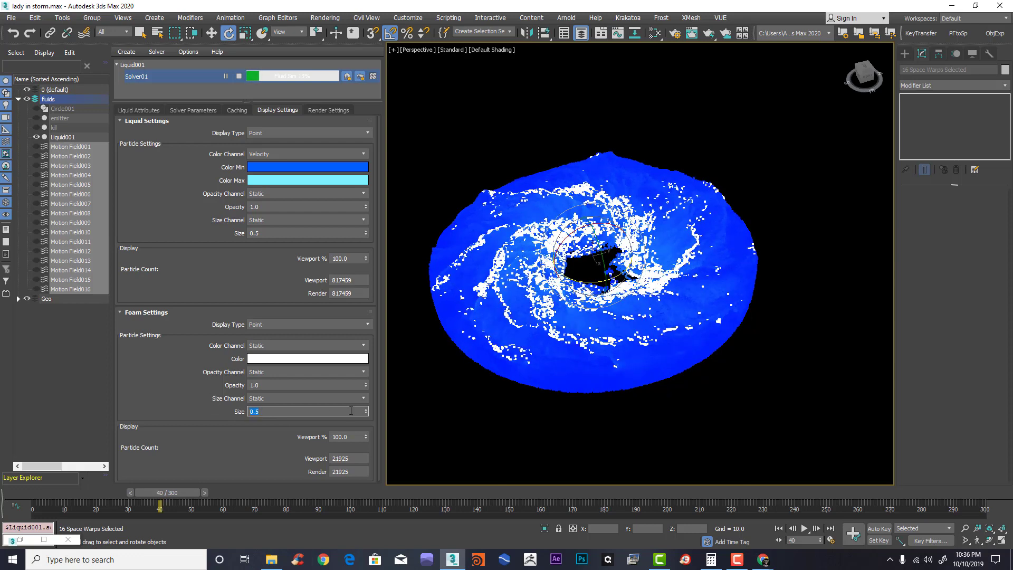
left_click(245, 401)
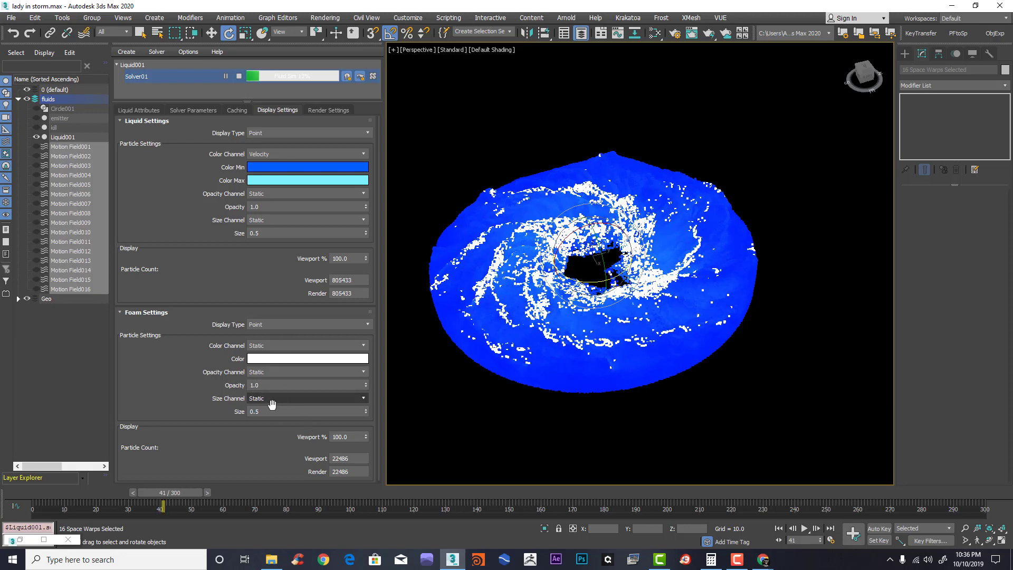
left_click(258, 412)
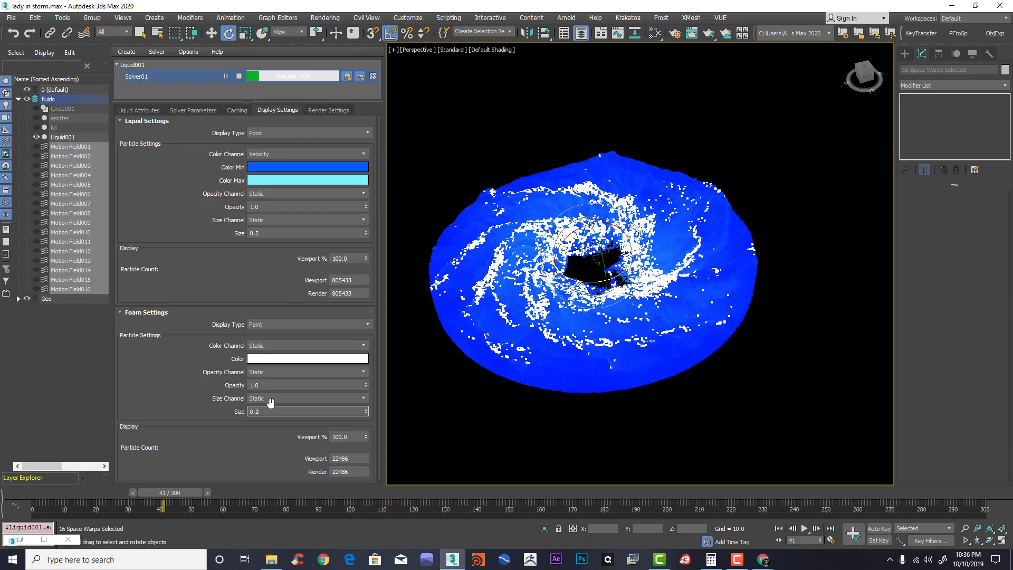
type("0.2")
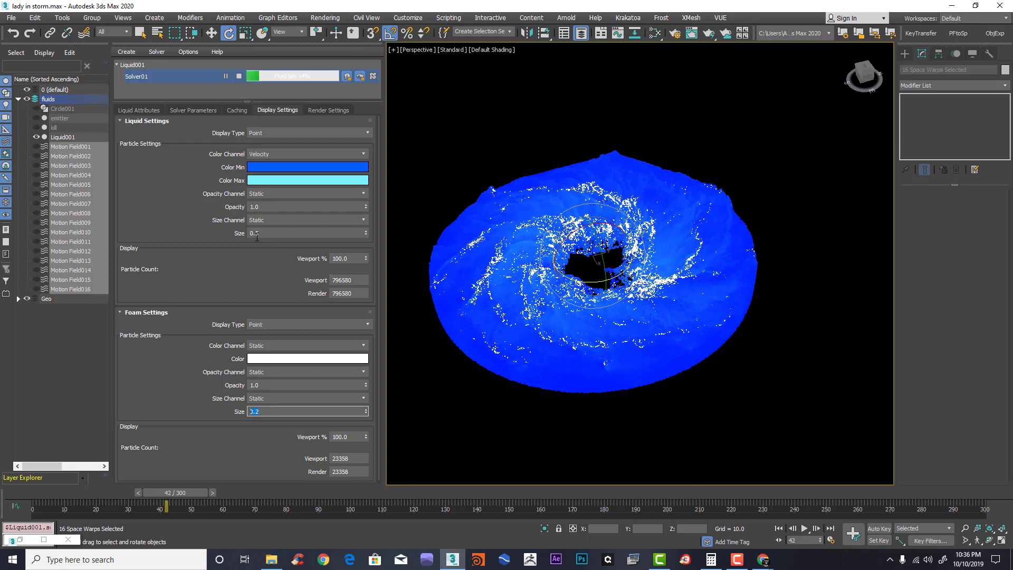
left_click(256, 233)
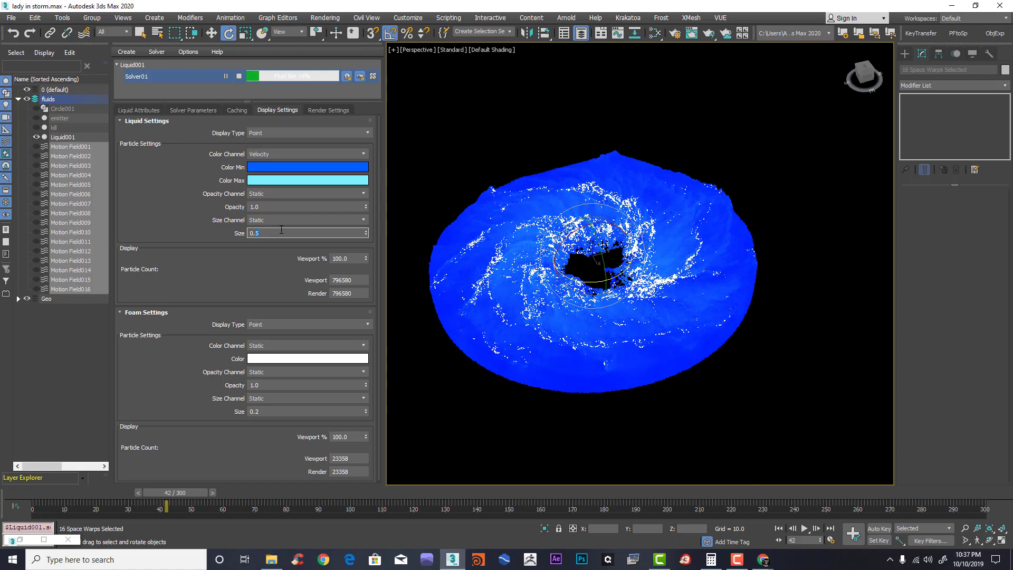
type("0.2")
key("Return")
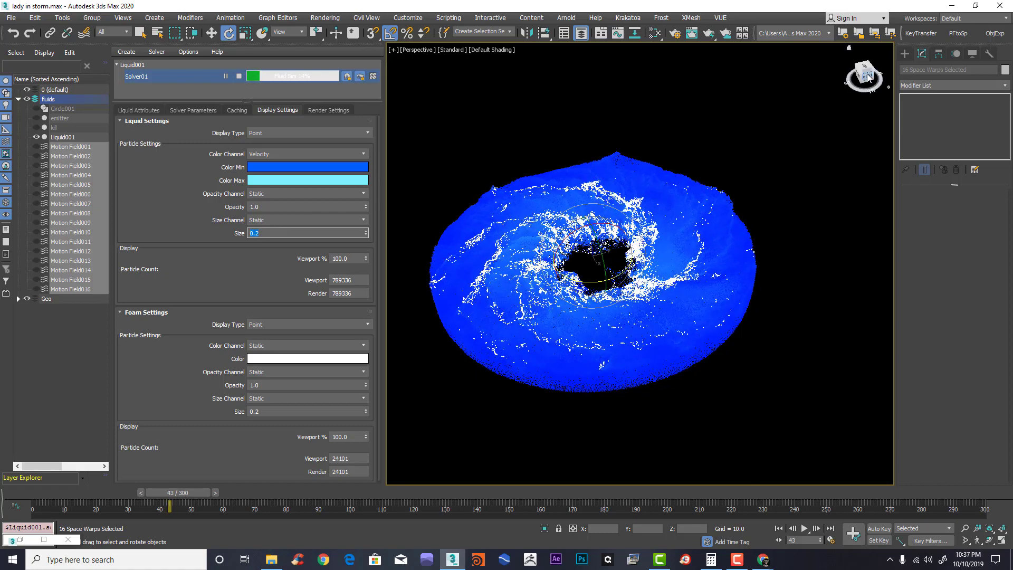
Step: Examine the foam pattern around the vortex's central hole from another angle and close up
mouse_move(860, 79)
left_mouse_down()
mouse_move(863, 64)
mouse_move(878, 73)
left_mouse_up()
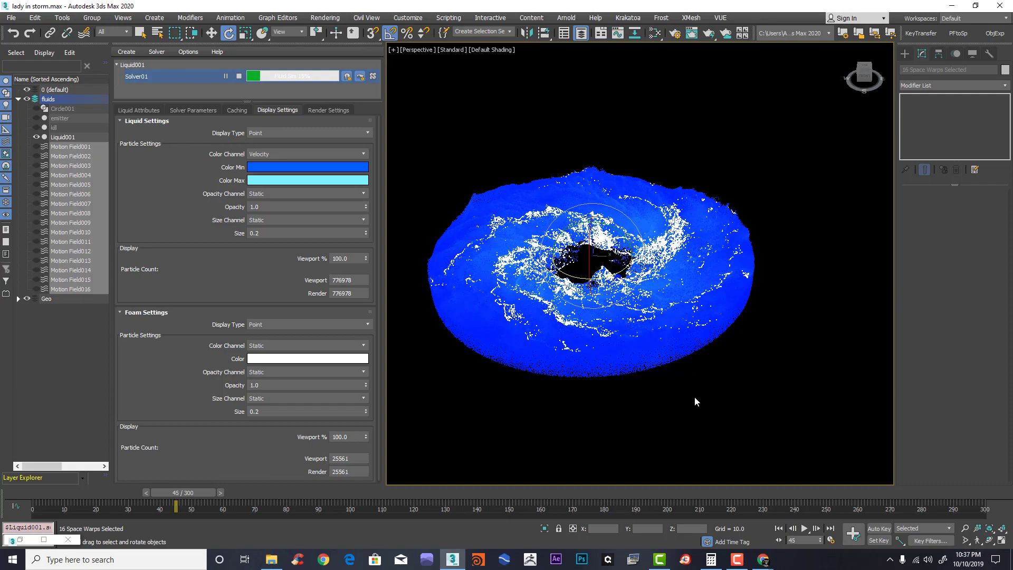
scroll(695, 403, "up", 3)
middle_click_drag(695, 403, 637, 297)
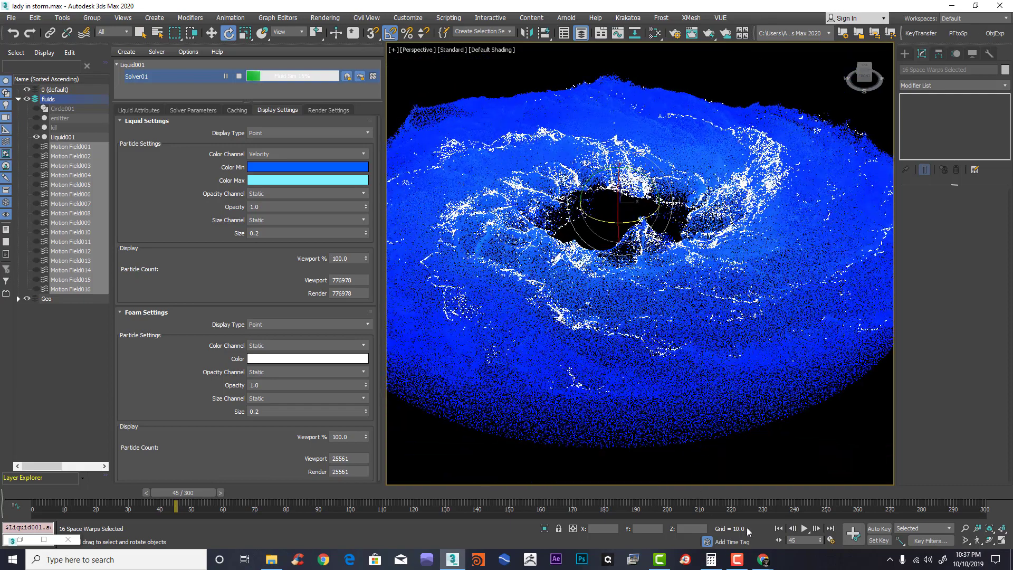
left_click(744, 566)
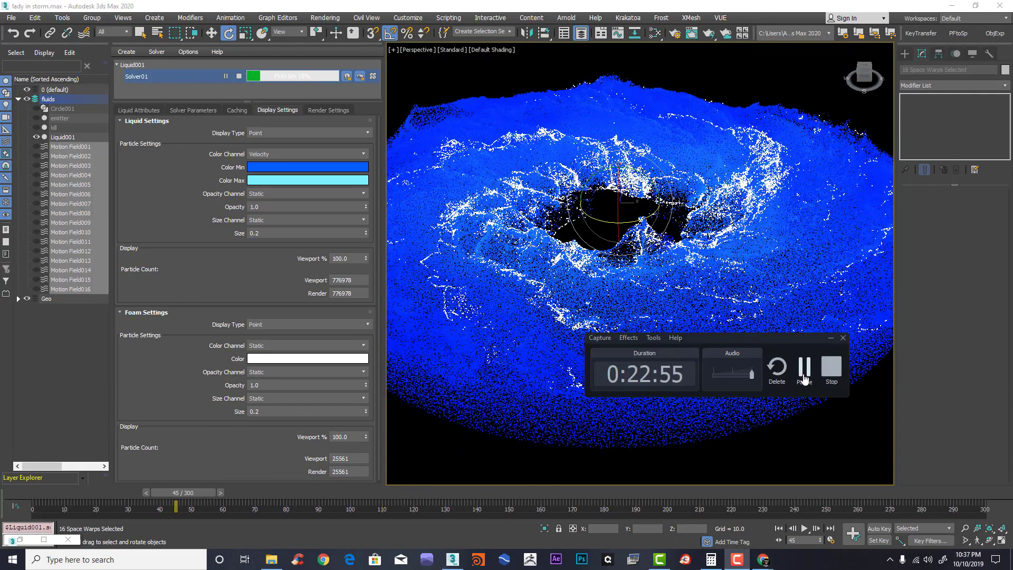
left_click(807, 366)
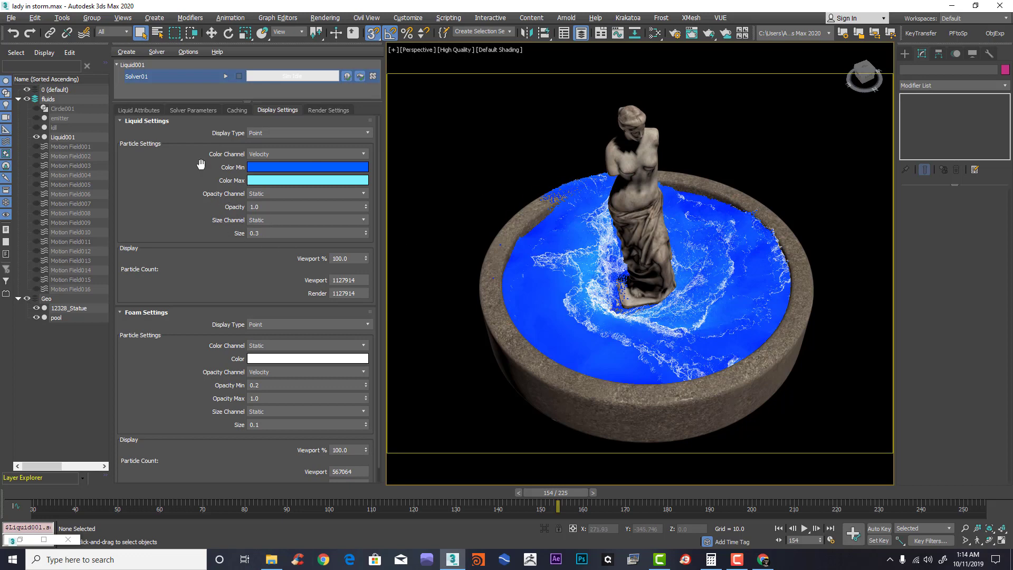
Step: Review Solver01's foam, liquid and simulation parameters, including voxel size, transport steps and time steps
left_click(209, 111)
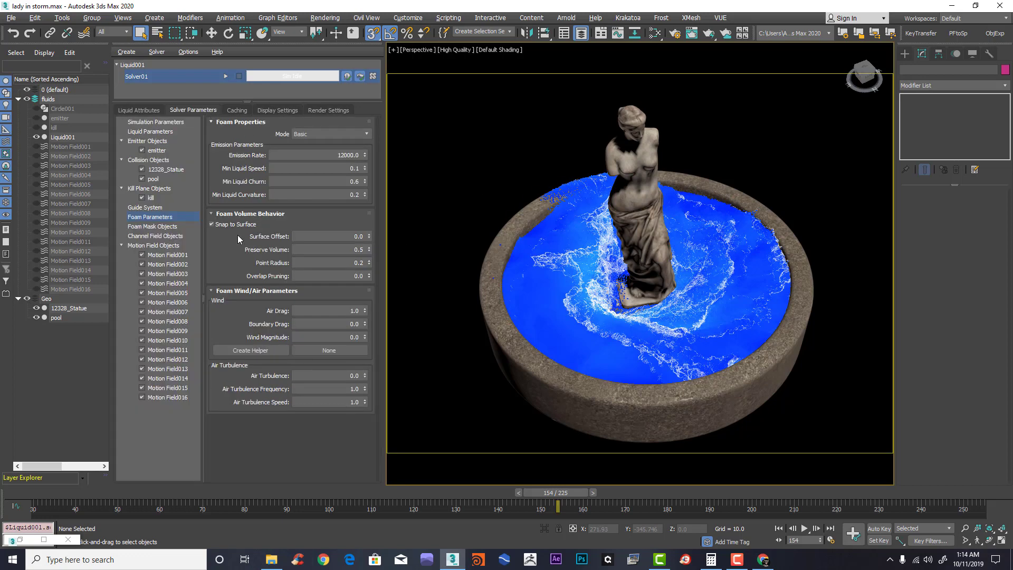
left_click(150, 141)
left_click(143, 131)
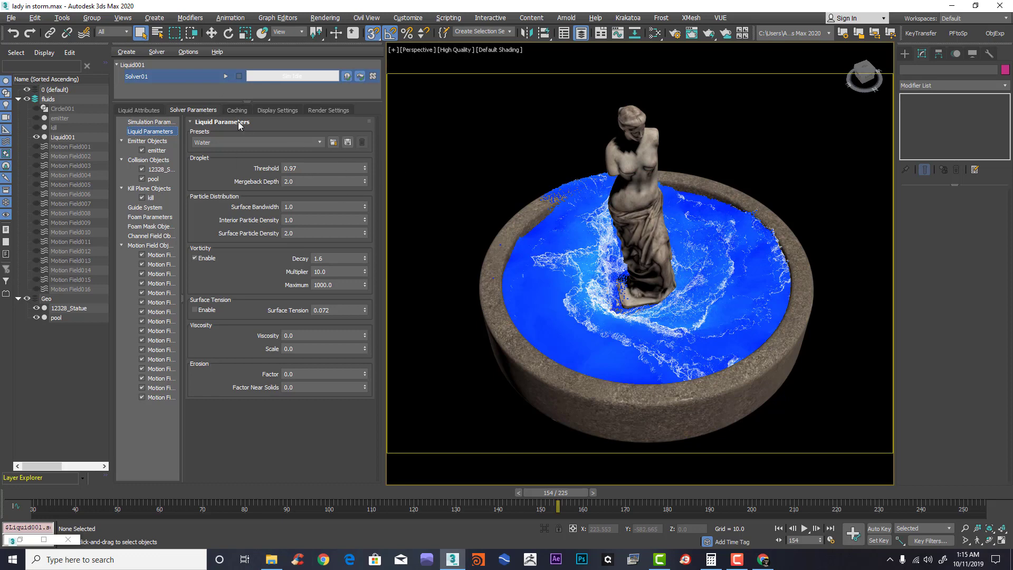
left_click(153, 122)
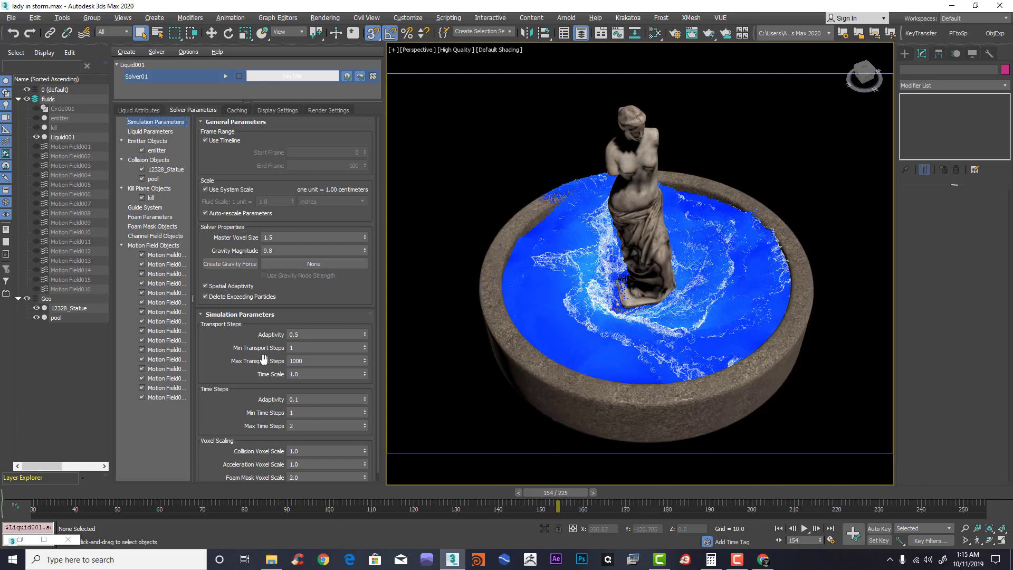
scroll(269, 343, "down", 1)
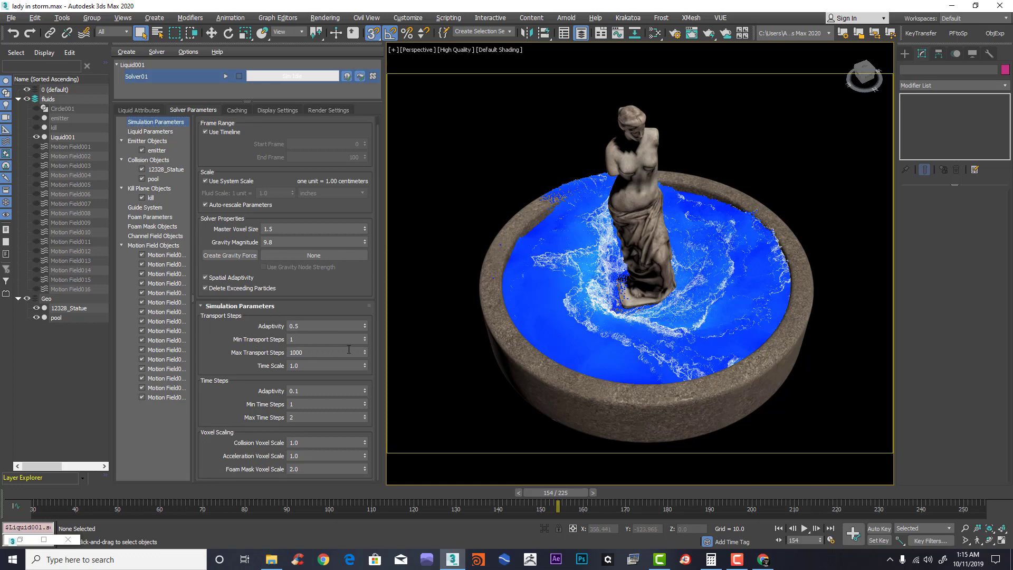
type("1")
scroll(262, 257, "up", 1)
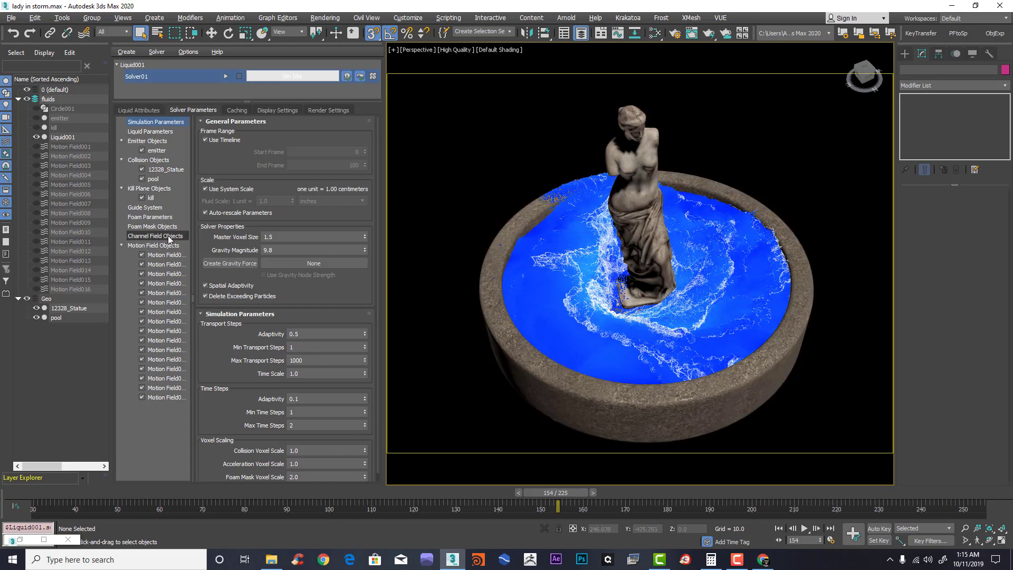
left_click(153, 219)
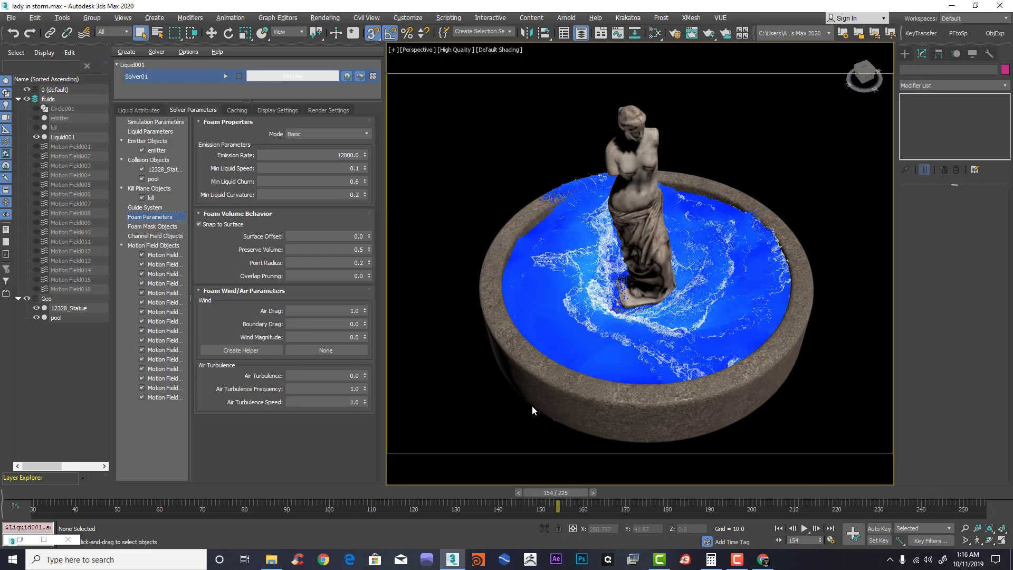
Step: Play the saved preview animation of the vortex, and close the video player
left_click(394, 51)
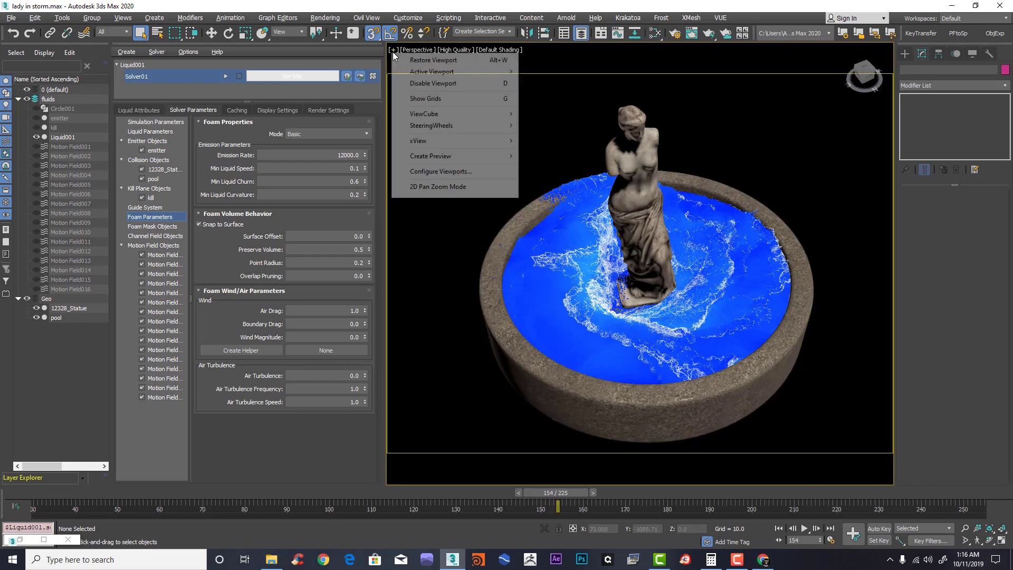
mouse_move(491, 156)
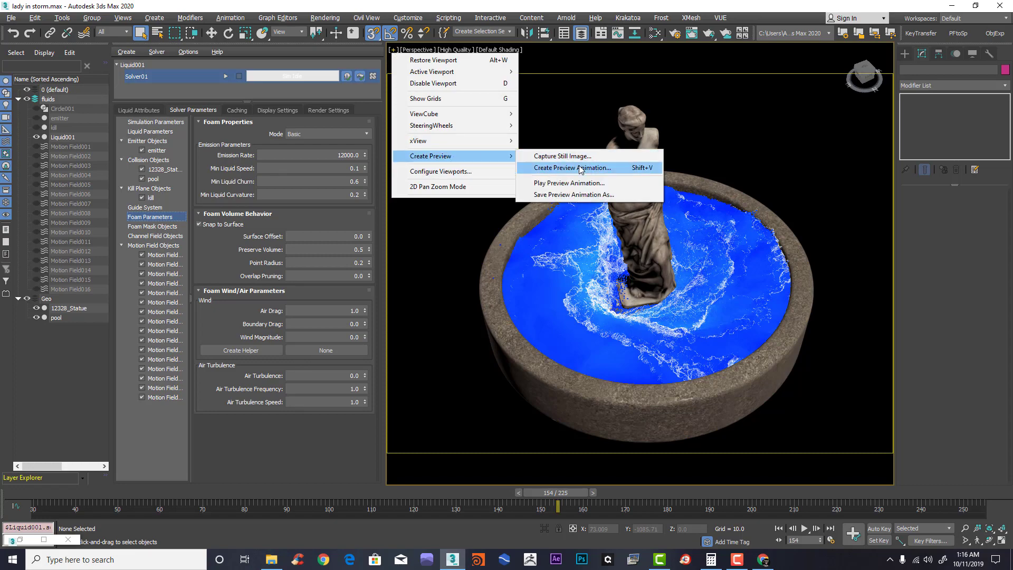
left_click(563, 183)
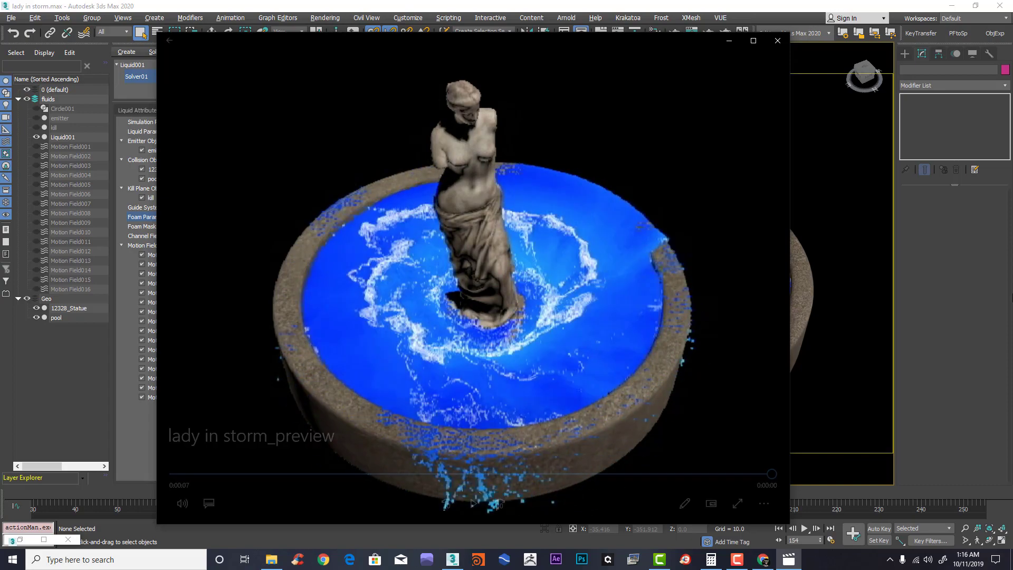
left_click(474, 503)
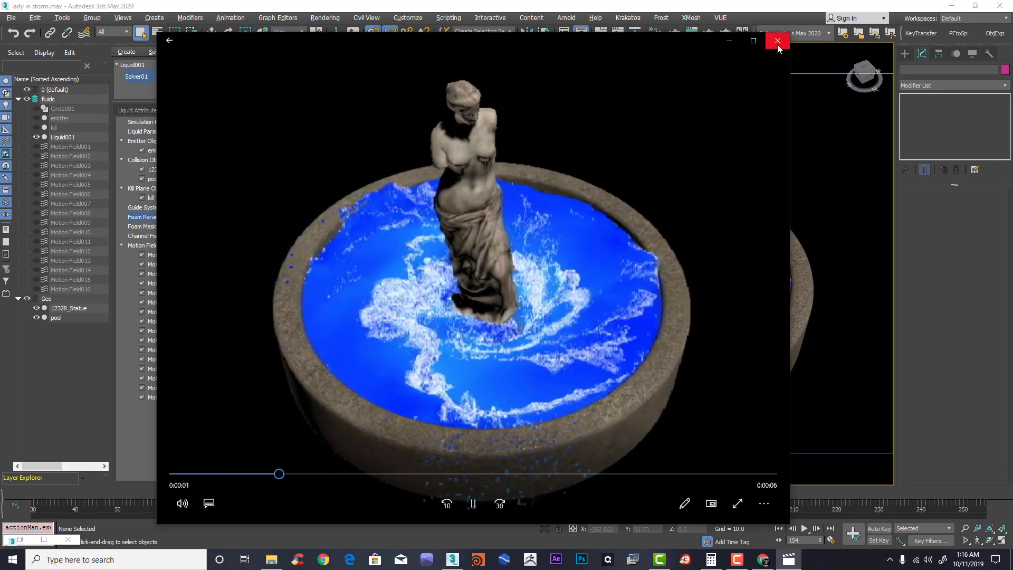
left_click(777, 41)
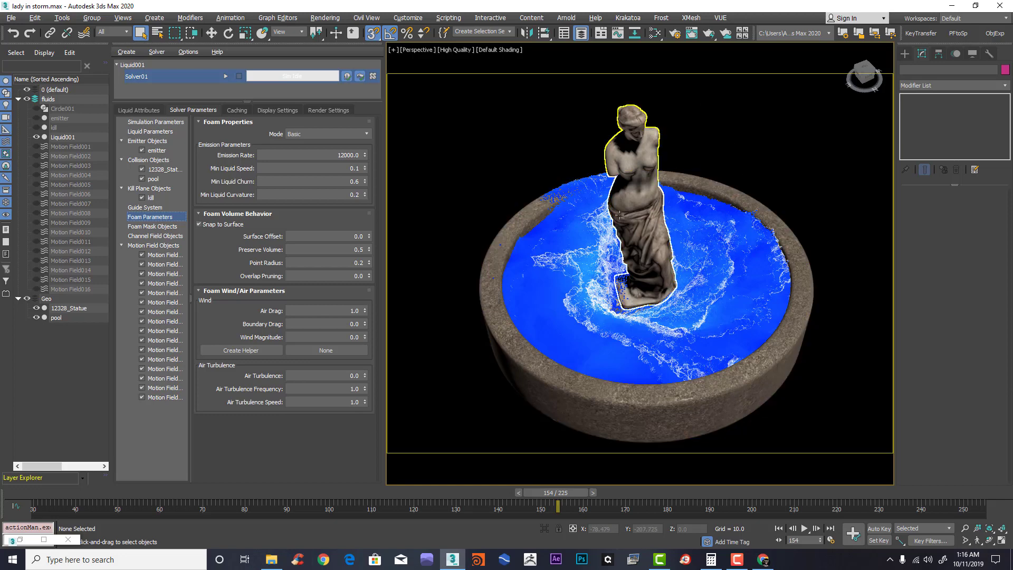
Step: Go to frame 122 and set the foam display type to None
left_click(290, 111)
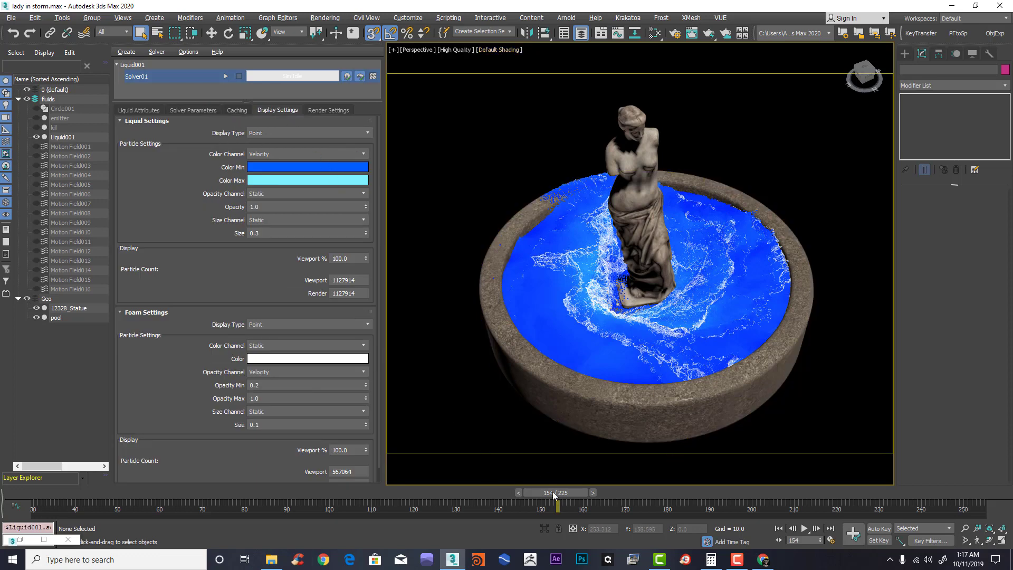
left_click_drag(555, 493, 496, 505)
left_click_drag(457, 501, 422, 496)
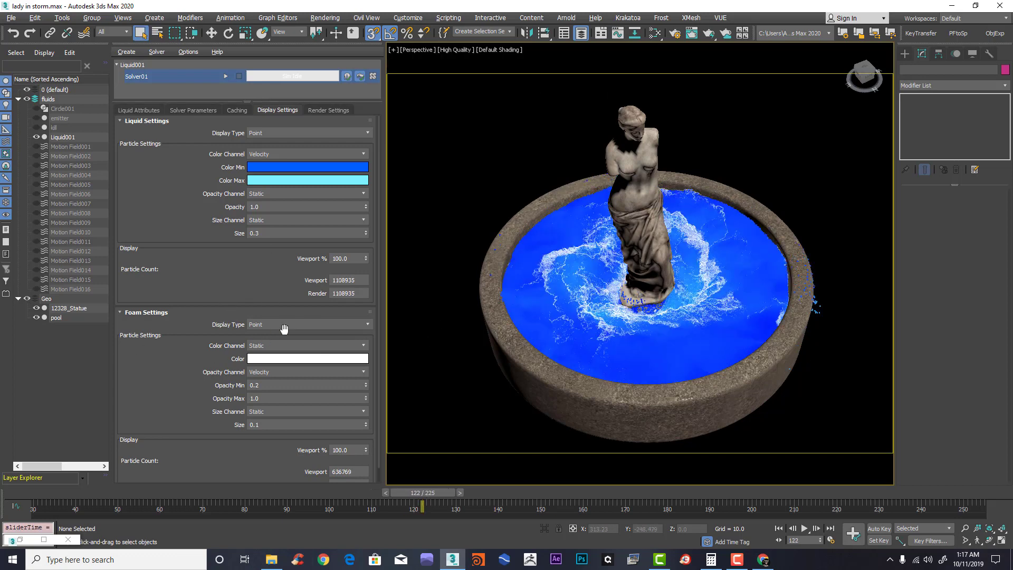
left_click(266, 324)
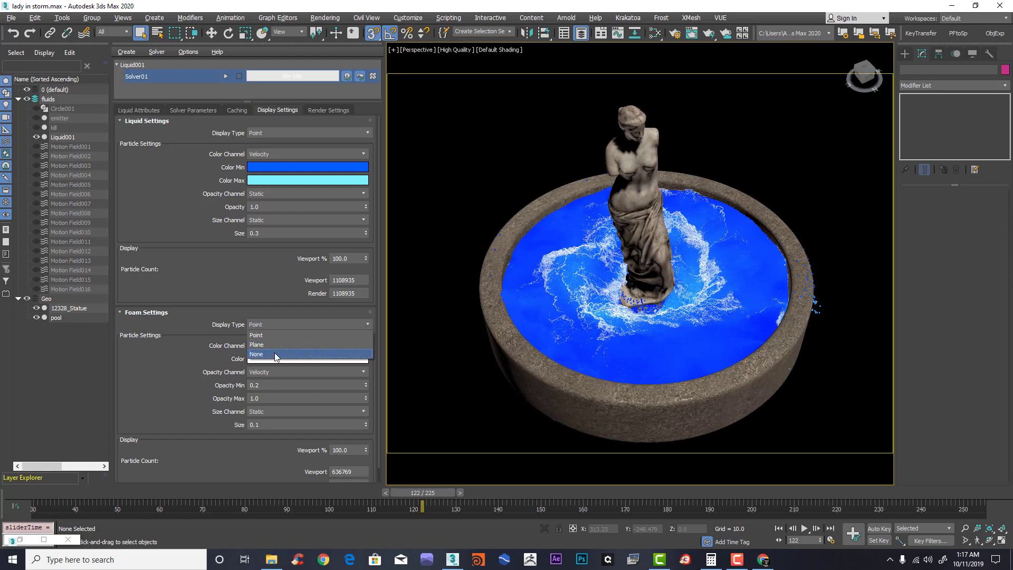
left_click(276, 355)
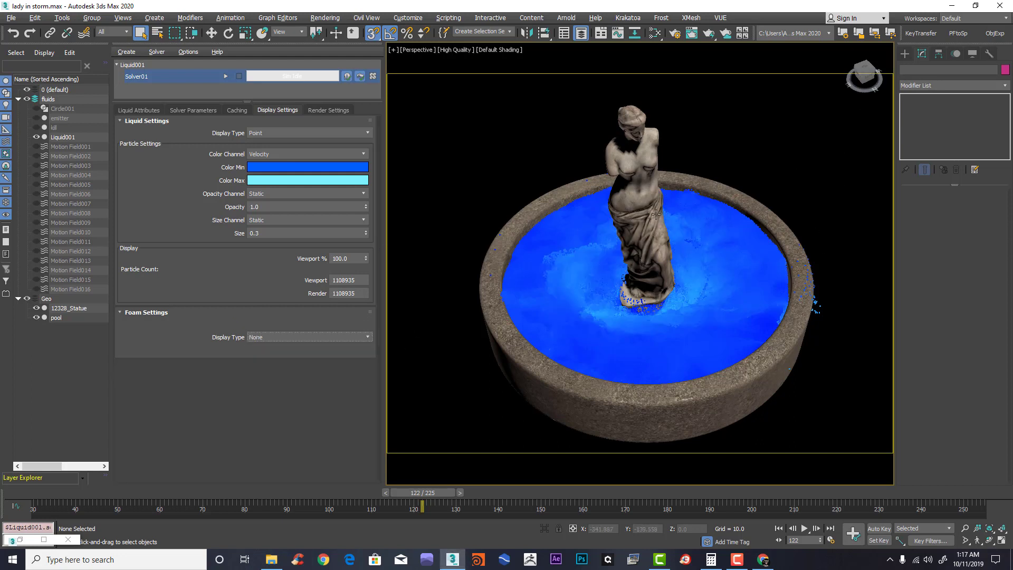
Step: Hide the Geo layer and set the liquid display type to Bifrost Dynamic Mesh
left_click(27, 299)
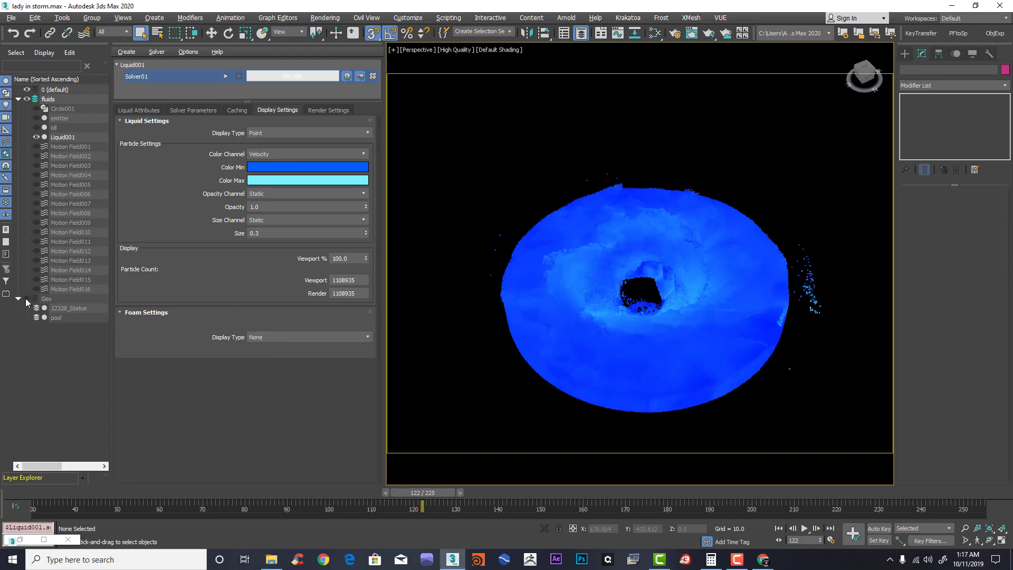
mouse_move(655, 297)
middle_mouse_down("alt")
mouse_move(656, 264)
mouse_move(701, 297)
mouse_move(664, 254)
mouse_move(676, 291)
mouse_move(666, 288)
middle_mouse_up("alt")
left_click(267, 133)
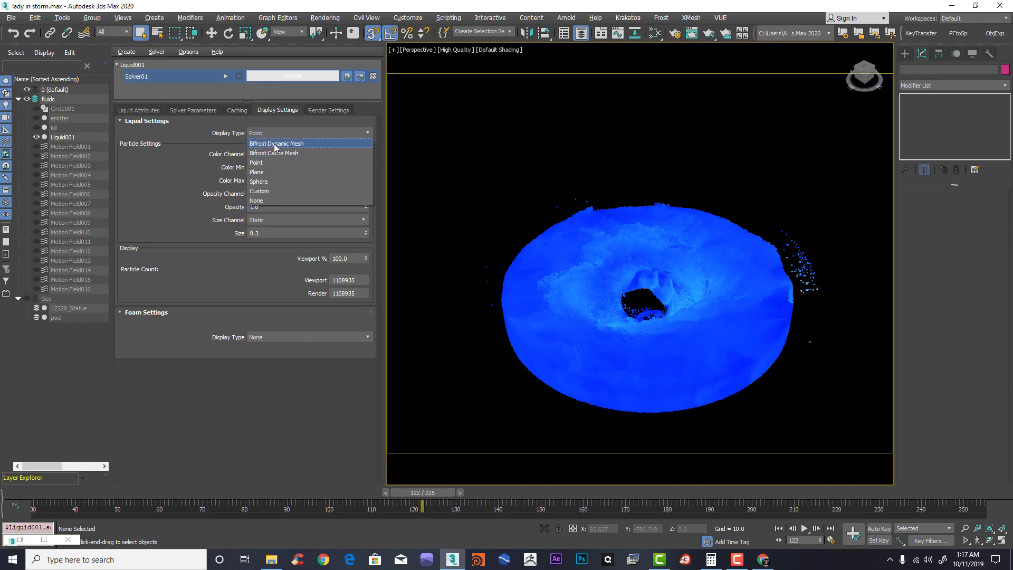
left_click(275, 144)
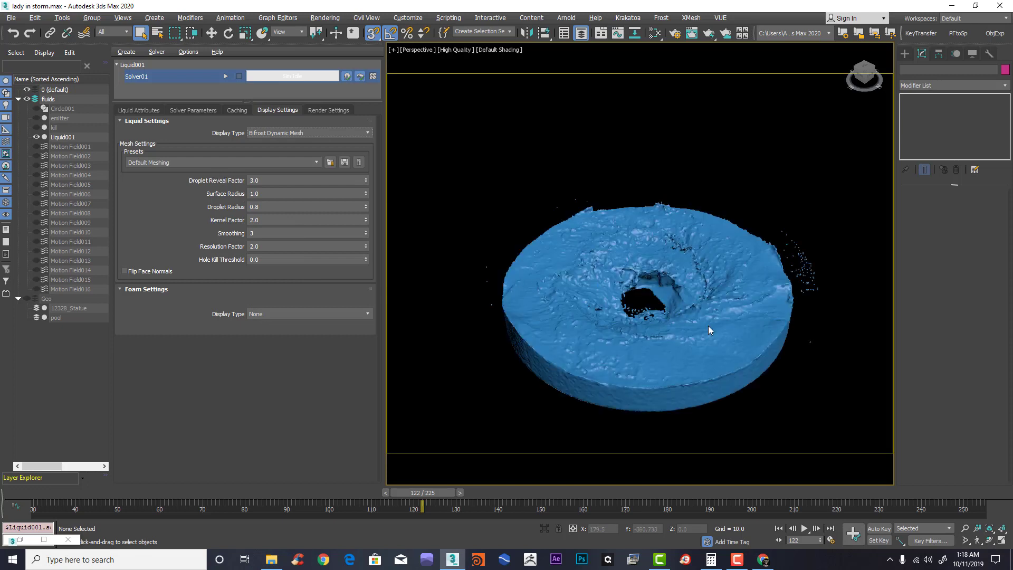
Step: Examine the liquid mesh's surface detail and central hole from several angles and distances
left_click(681, 324)
scroll(681, 316, "up", 3)
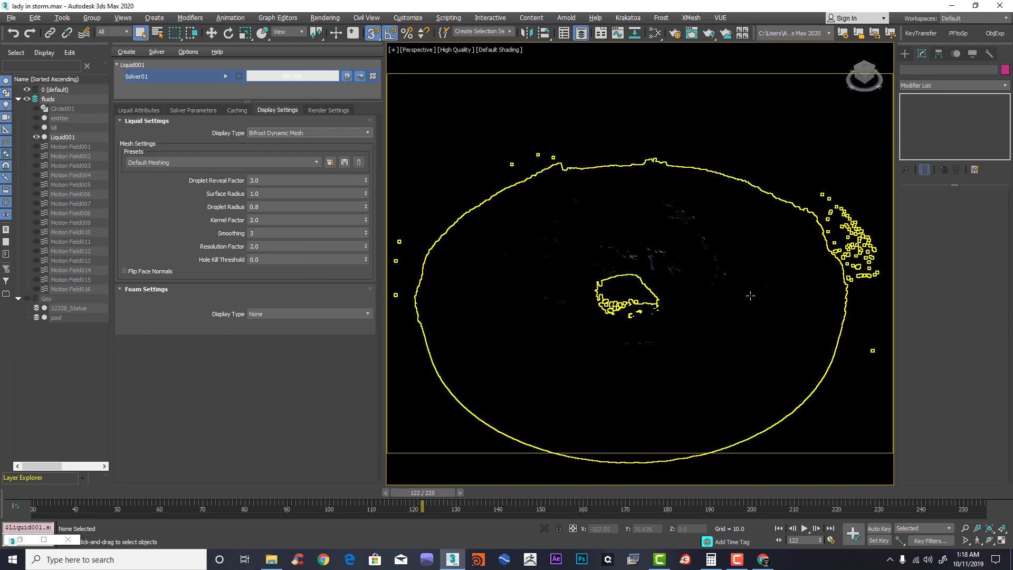
scroll(750, 295, "down", 3)
middle_click_drag(730, 240, 654, 240, "alt")
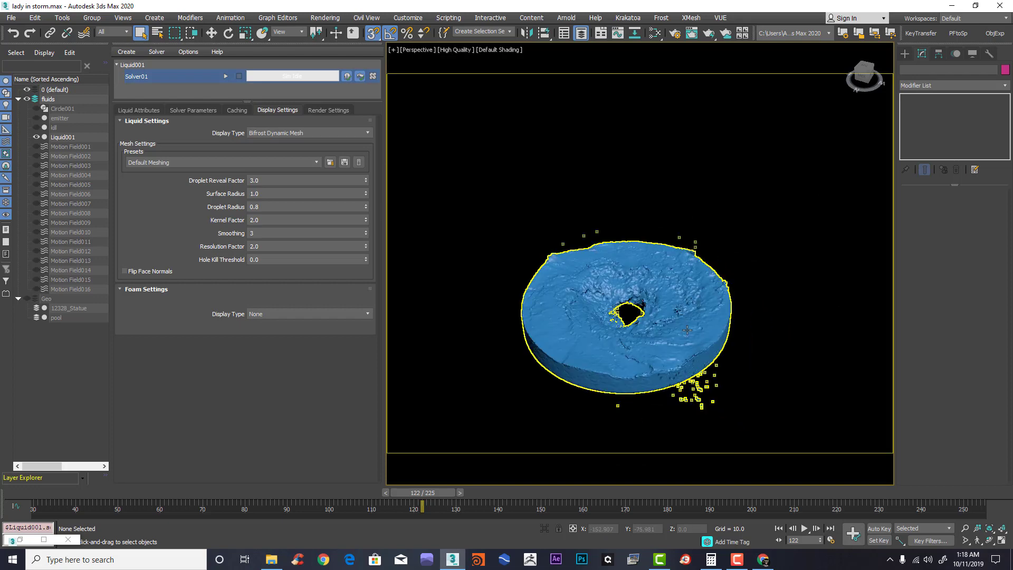
key("alt+z")
left_click_drag(668, 315, 670, 287)
middle_click_drag(646, 294, 670, 261)
right_click(668, 261)
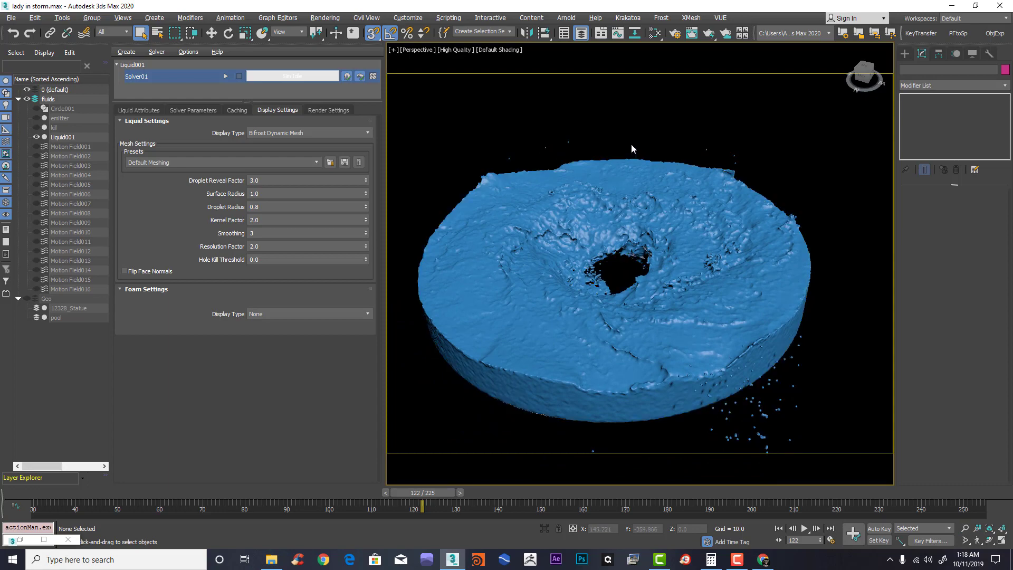
left_click(990, 540)
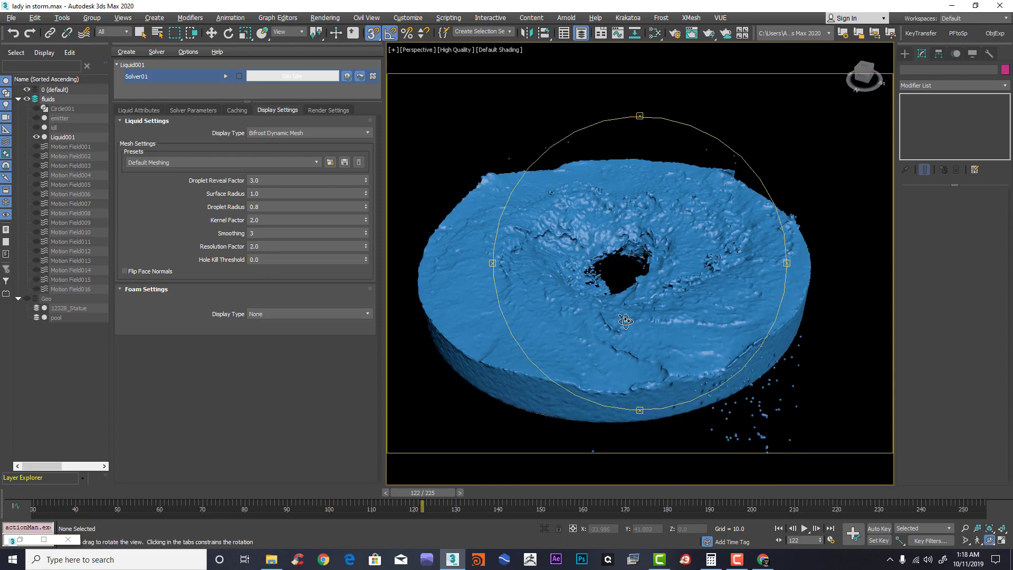
left_click_drag(625, 322, 594, 277)
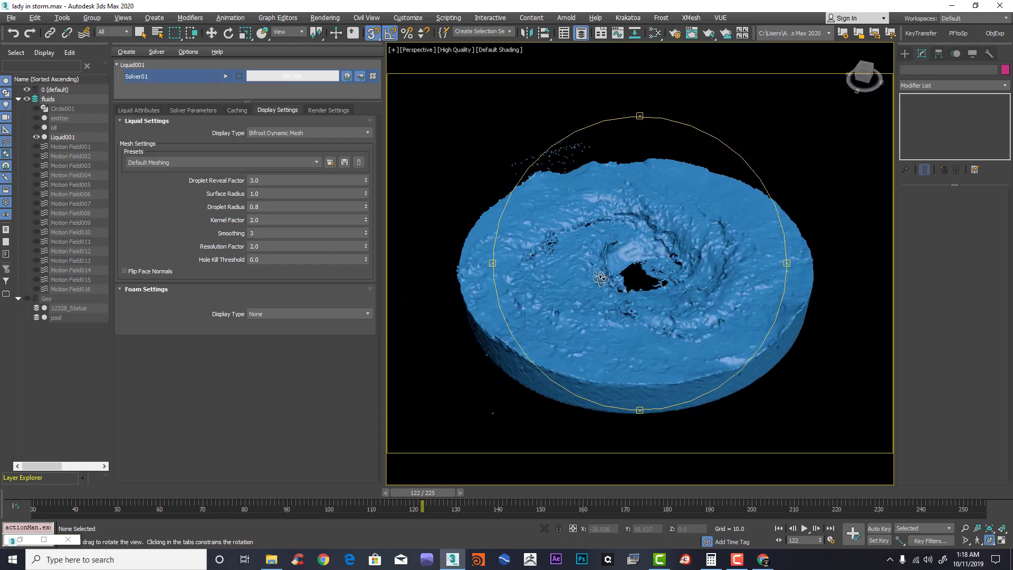
mouse_move(675, 260)
left_mouse_down()
mouse_move(659, 250)
mouse_move(715, 239)
mouse_move(680, 247)
left_mouse_up()
right_click(679, 247)
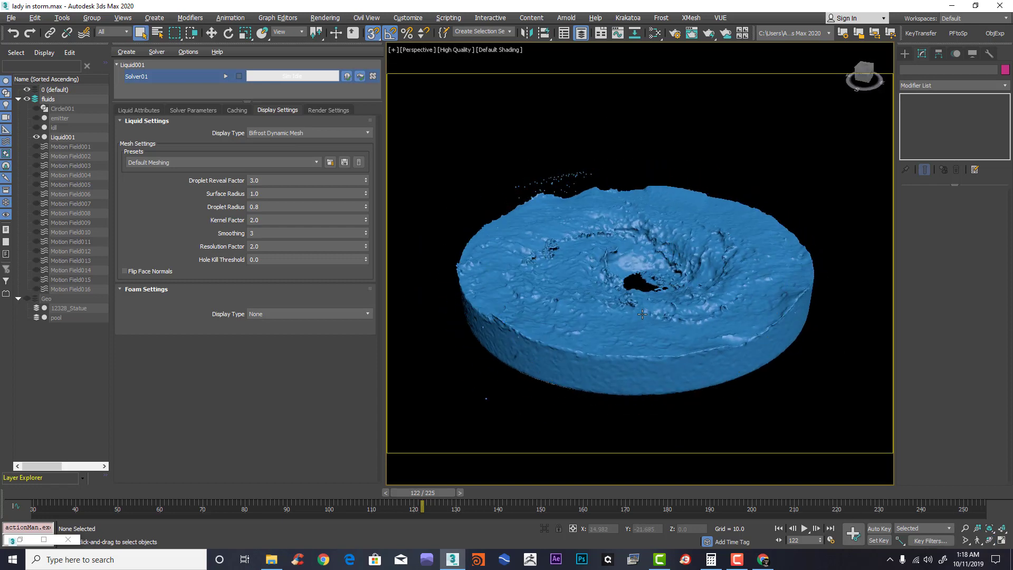
key("ctrl+r")
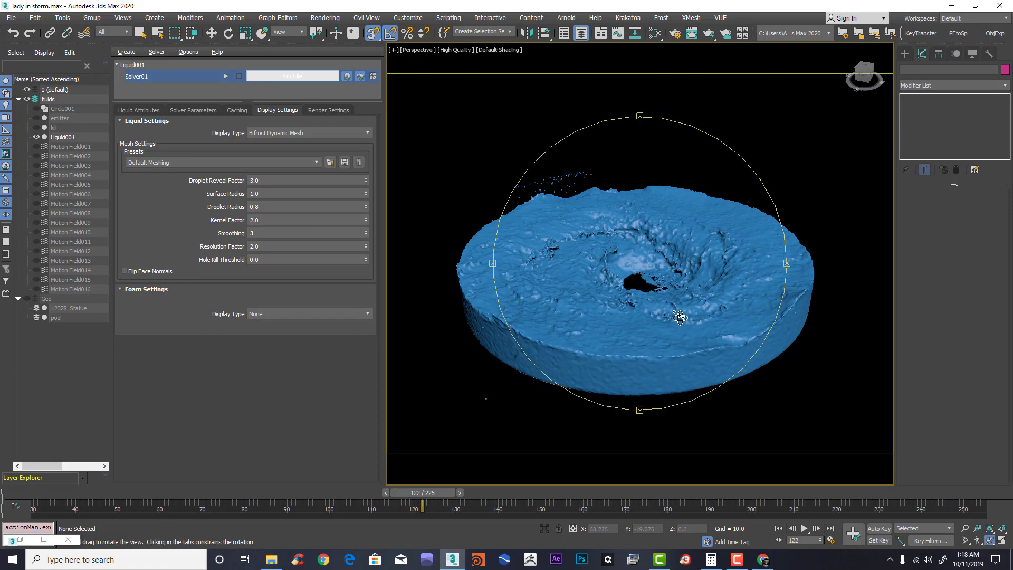
left_click_drag(679, 318, 630, 322)
middle_click_drag(641, 306, 603, 307)
right_click(829, 182)
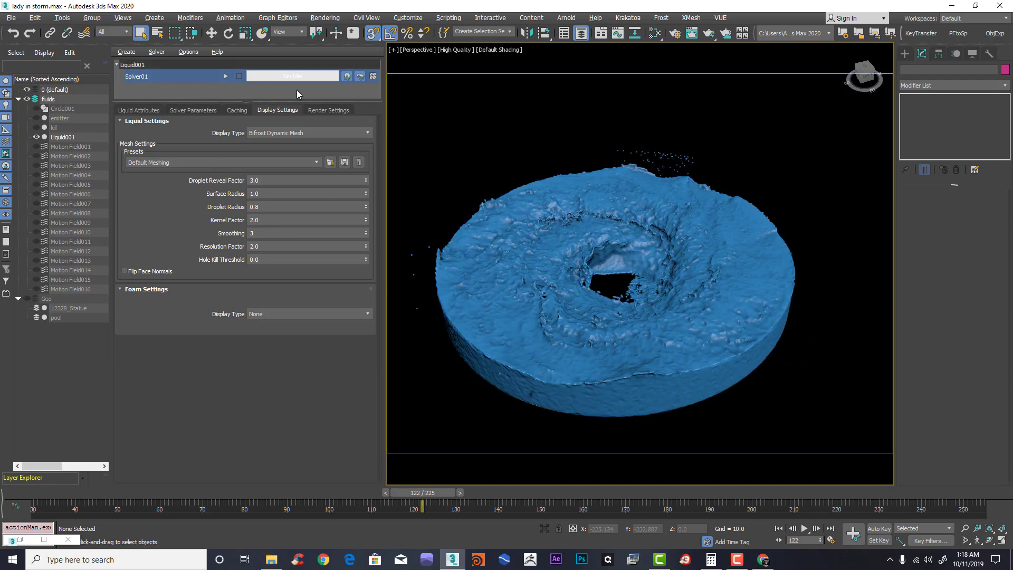
Step: Toggle two of Solver01's options and switch the liquid display type to None and back to Point
left_click(347, 76)
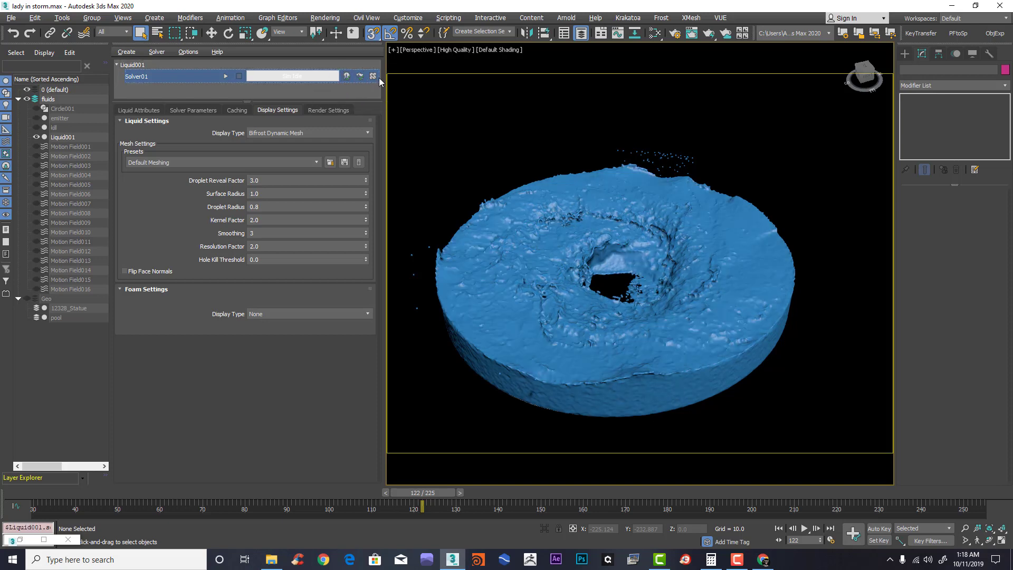
left_click(373, 76)
left_click(302, 133)
left_click(257, 201)
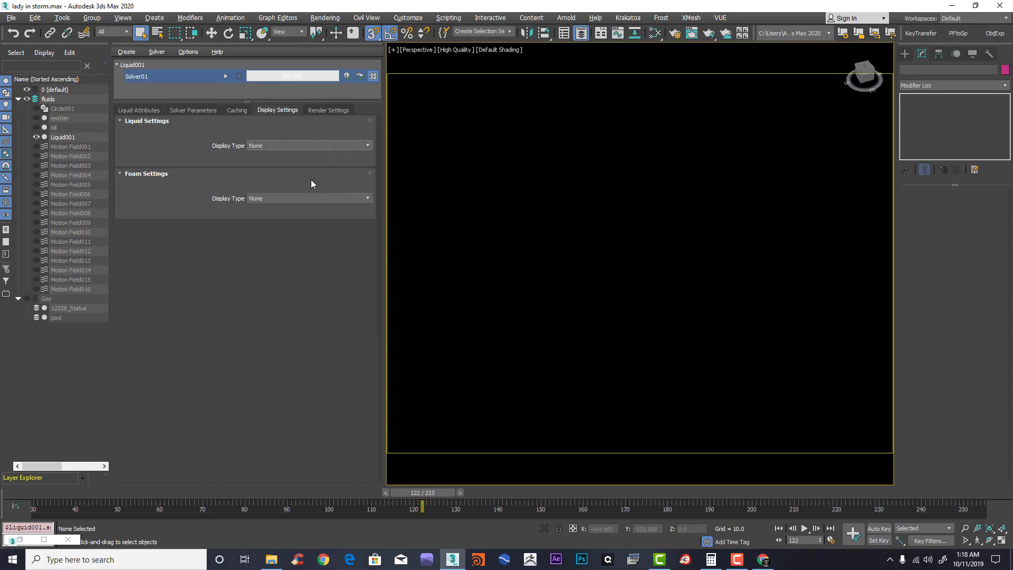
left_click(225, 77)
left_click(275, 146)
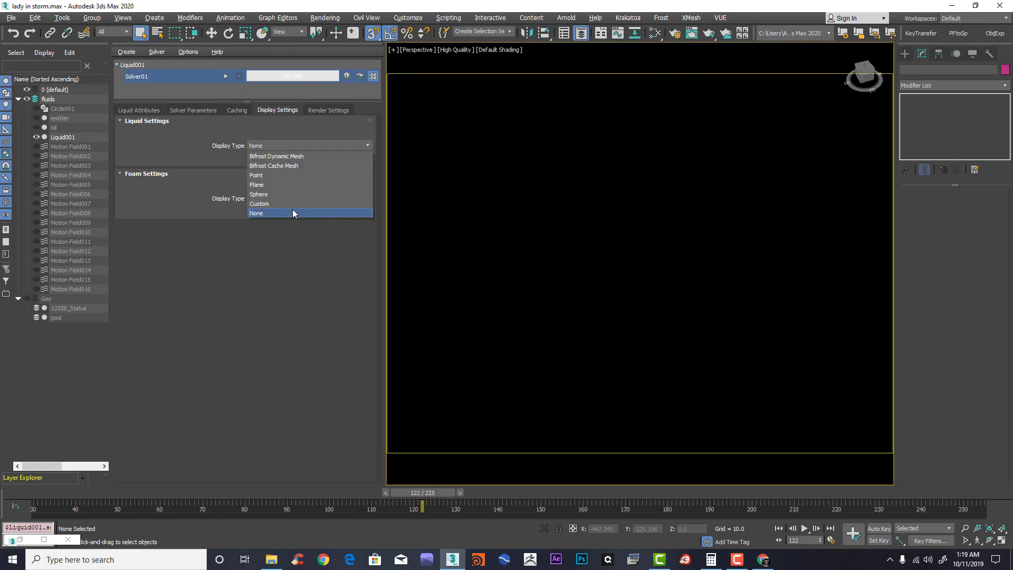
left_click(271, 176)
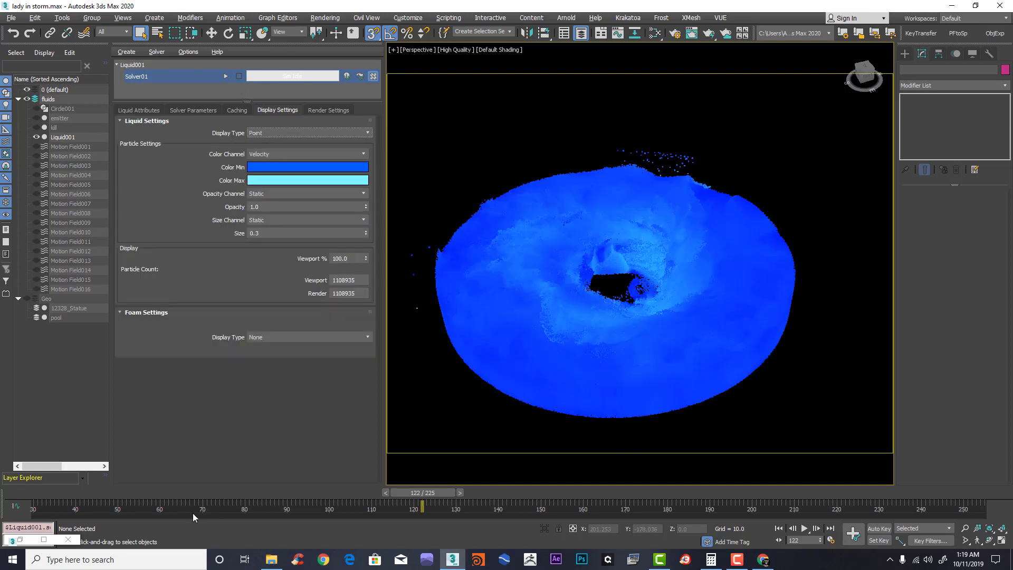
Step: Scrub the liquid simulation from frame 30 to frame 202 and check the liquid particle count
left_click(26, 491)
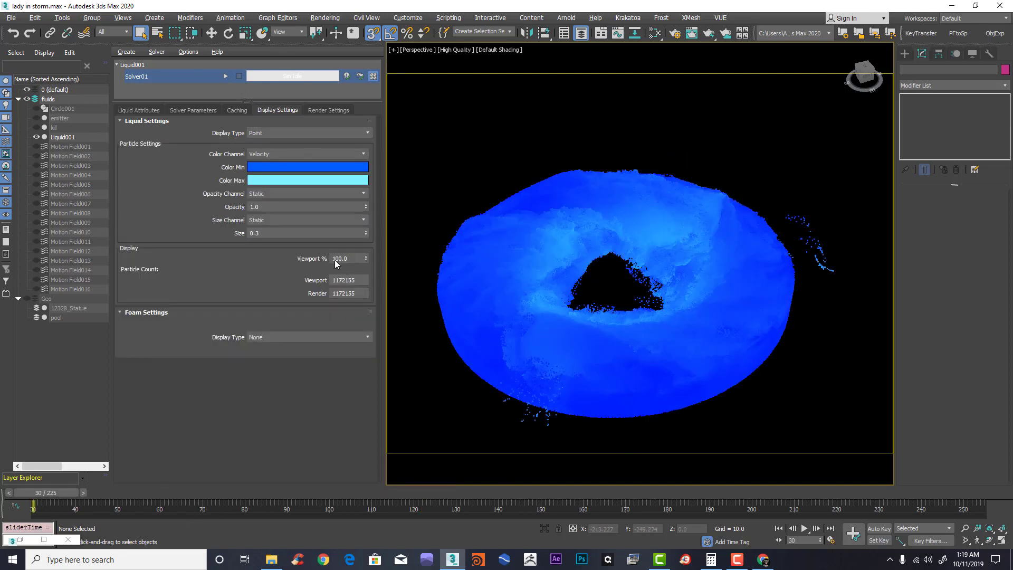
left_click(354, 278)
left_click_drag(62, 492, 698, 489)
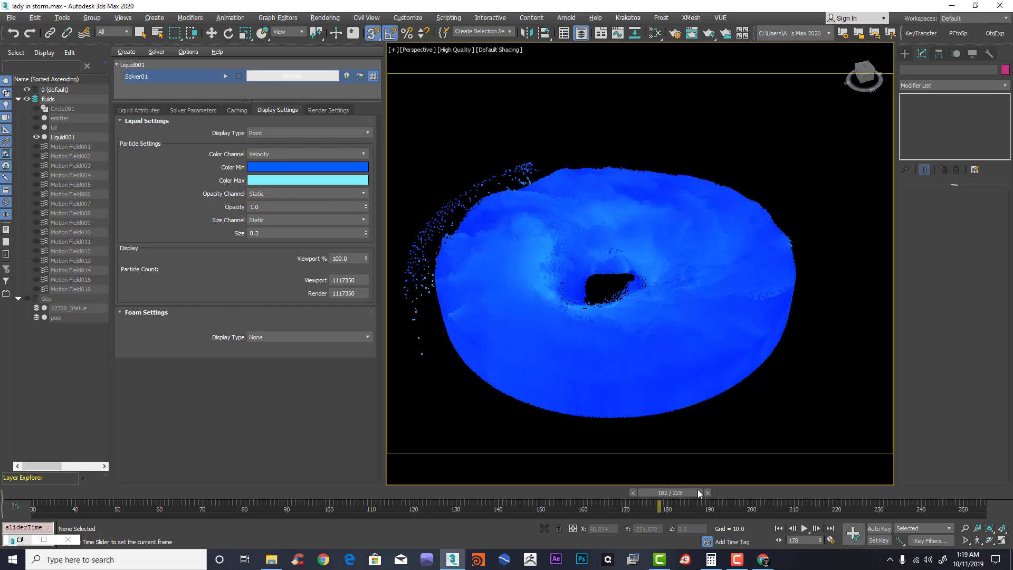
left_click(192, 110)
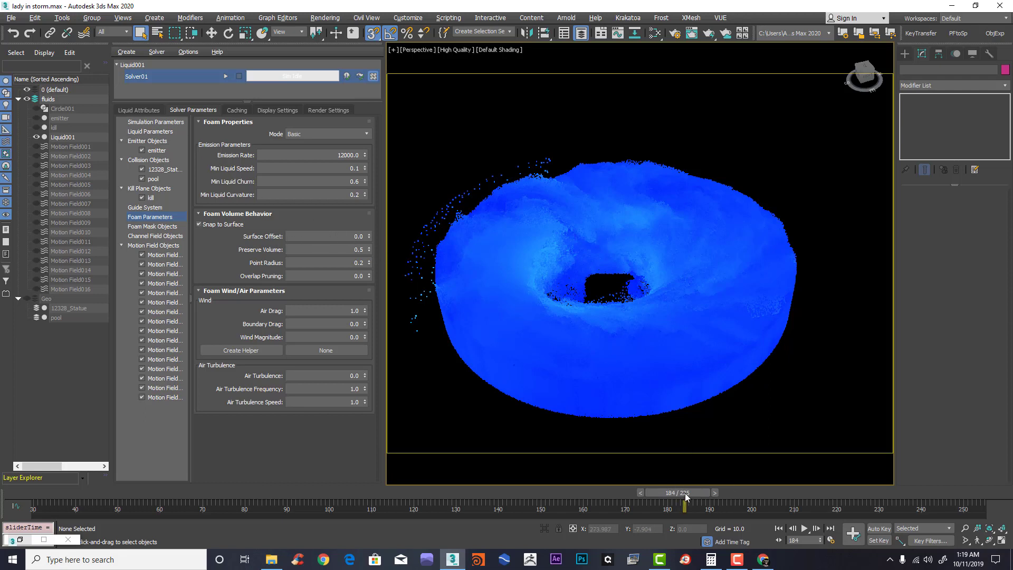
left_click_drag(685, 493, 765, 491)
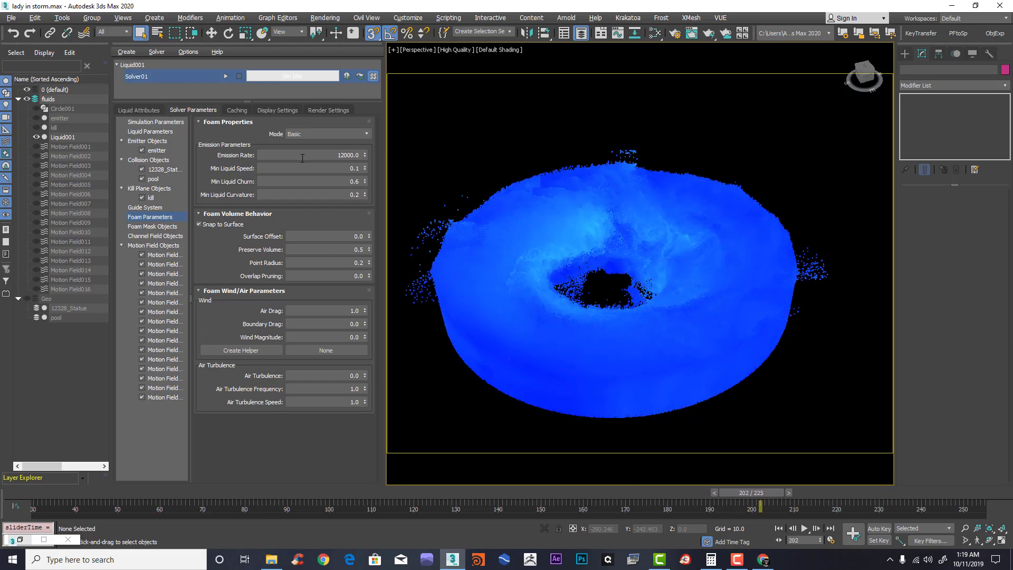
left_click(278, 110)
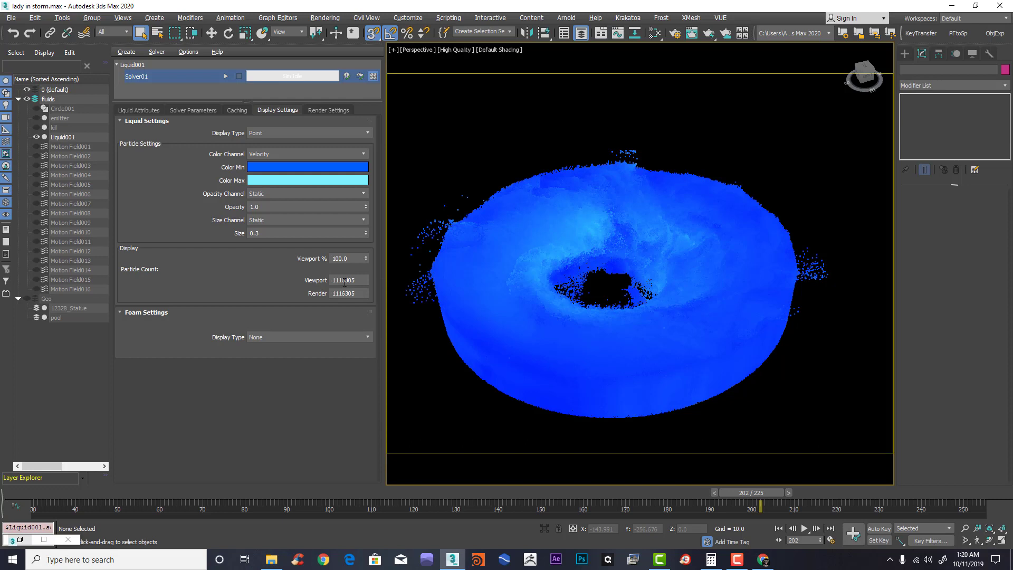
Step: View the liquid at frame 255, go to frame 135 and set the liquid display type to None
left_click(978, 490)
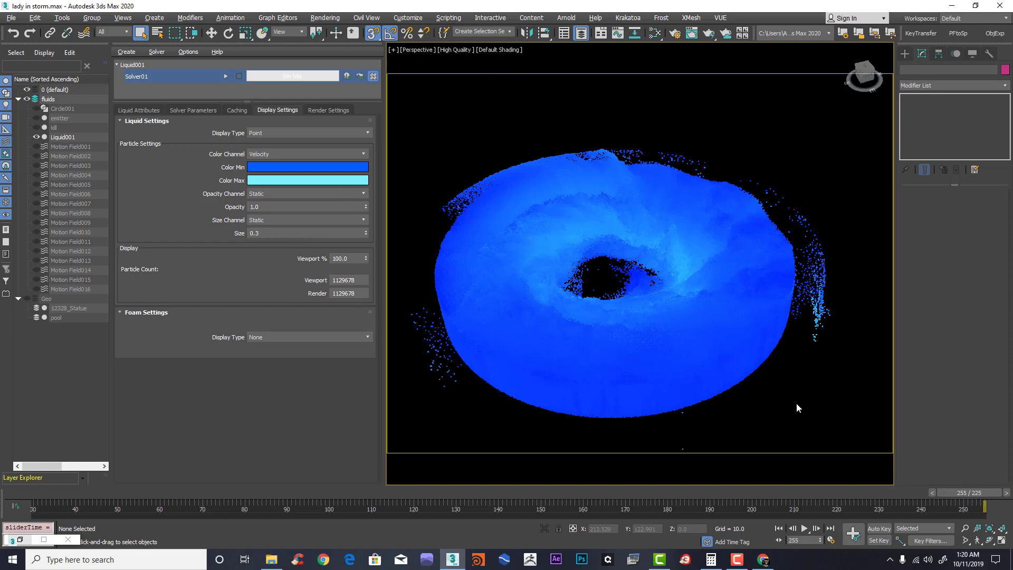
left_click(482, 492)
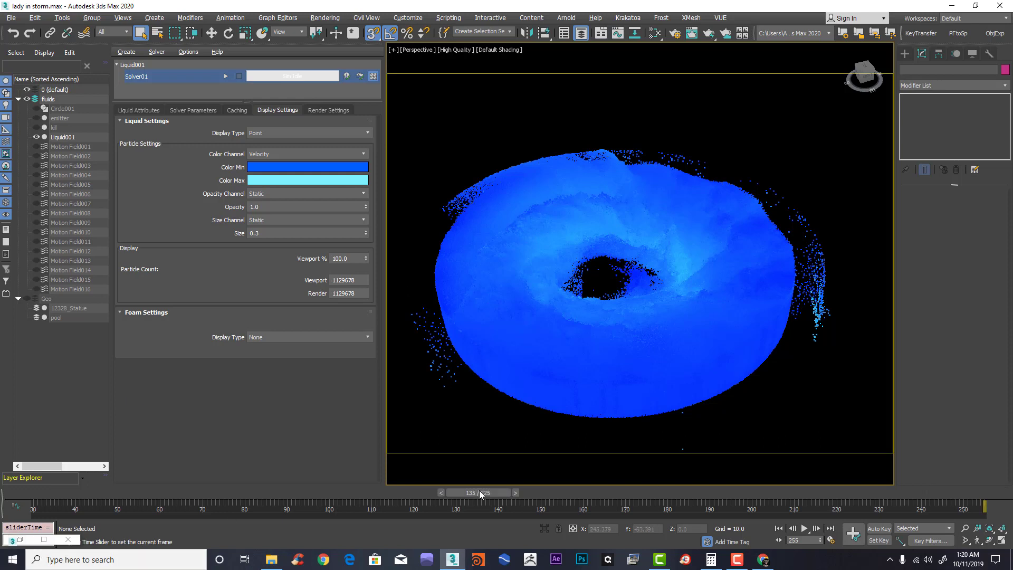
left_click(261, 132)
left_click(265, 199)
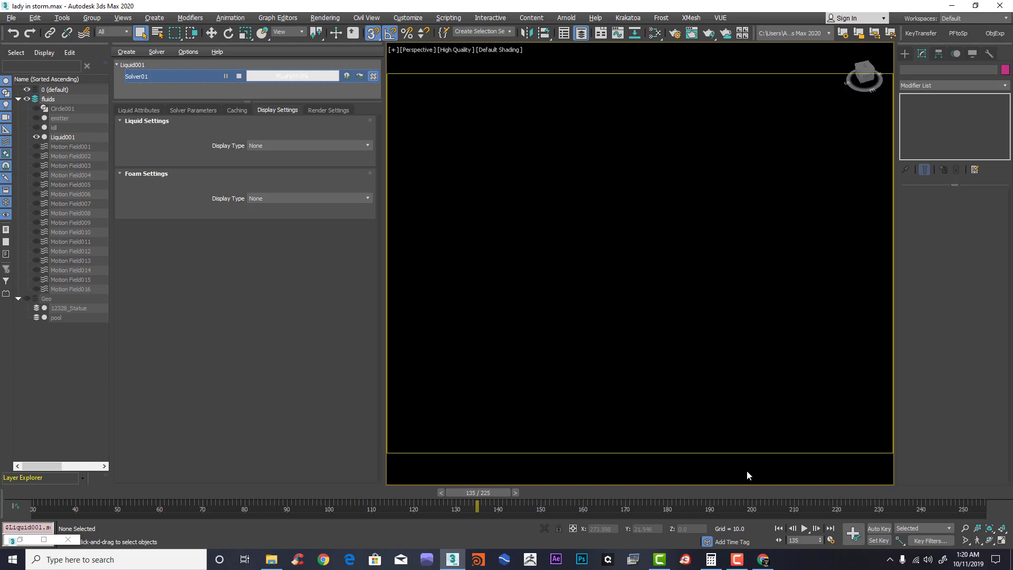
left_click(738, 559)
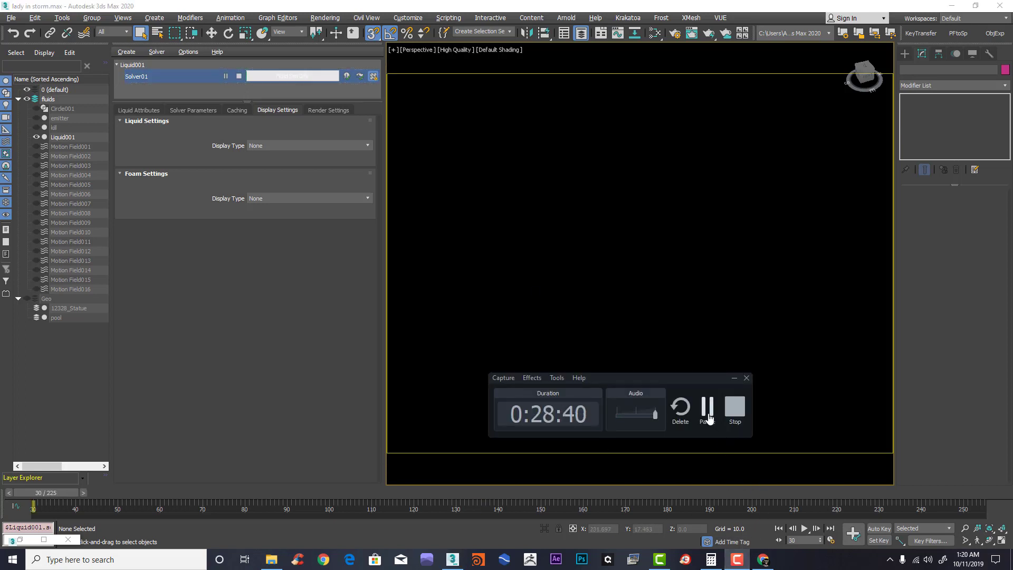
left_click(707, 407)
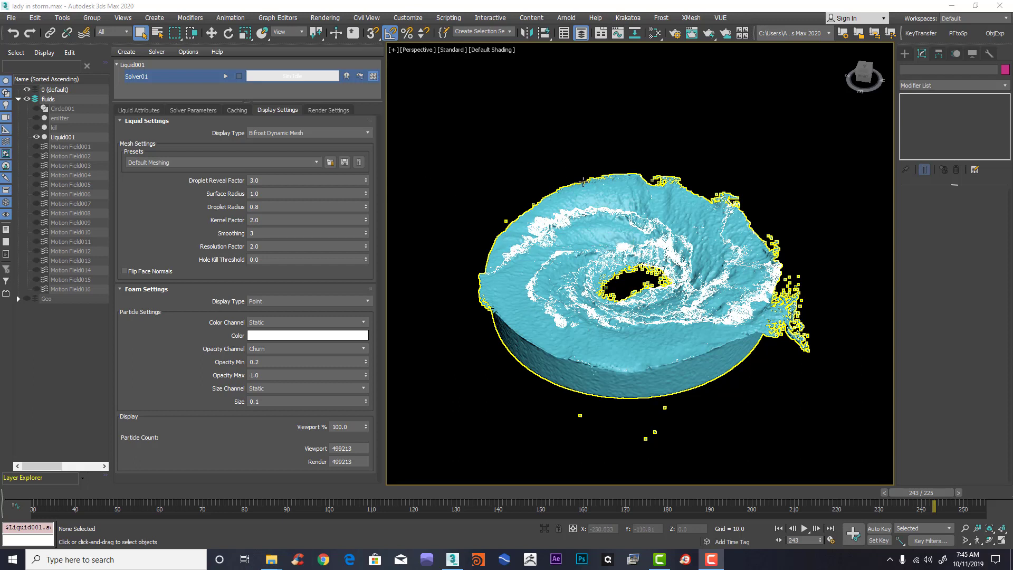
left_click(129, 53)
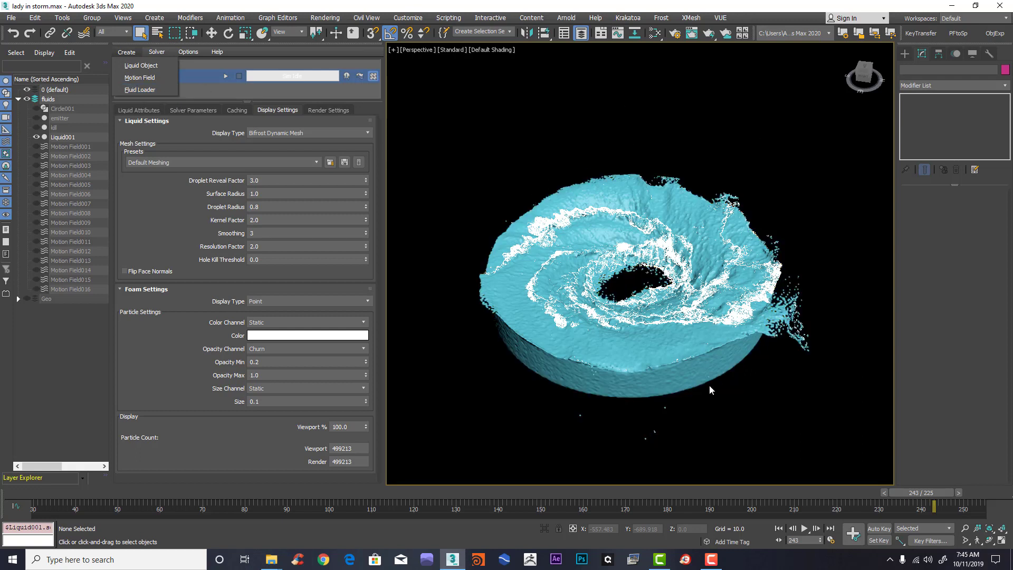
left_click(602, 117)
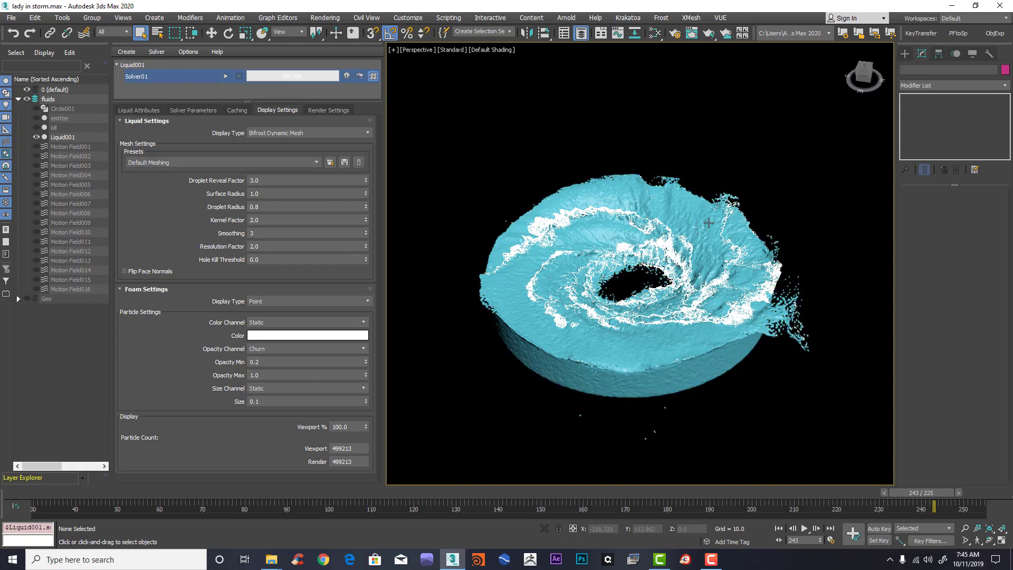
left_click(280, 133)
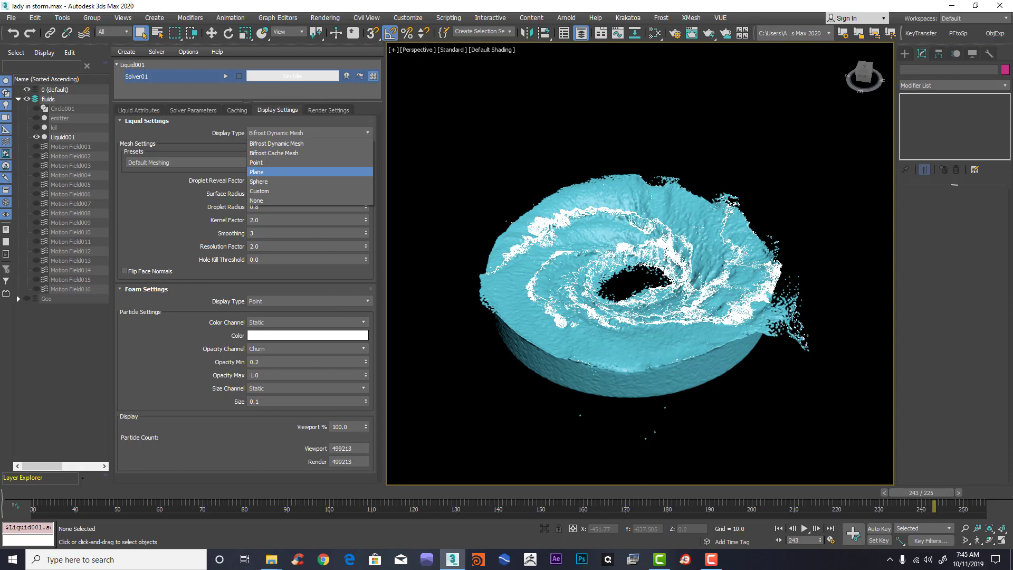
Step: Save the current scene and reset to a new, empty one
left_click(12, 19)
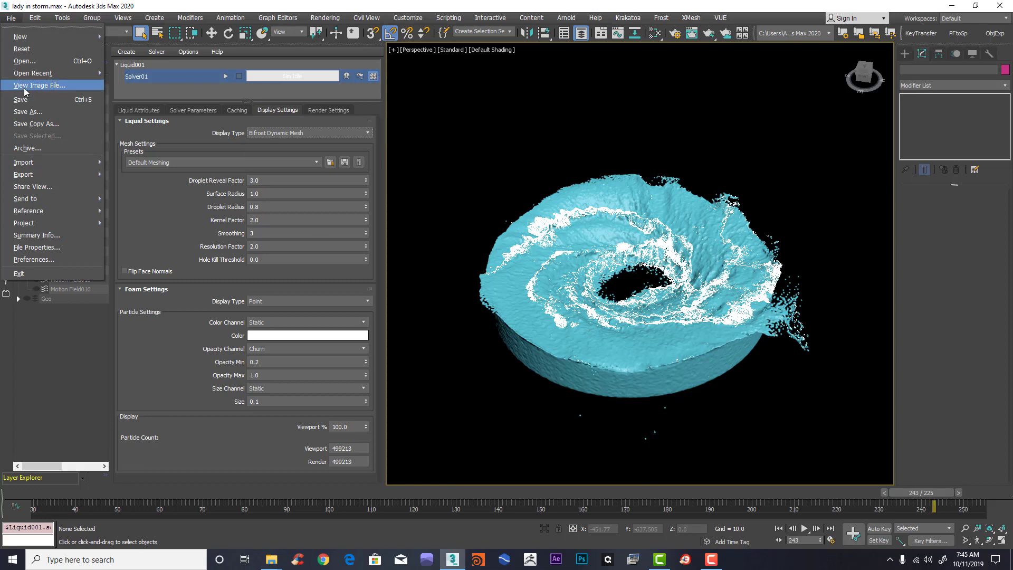
left_click(26, 100)
left_click(11, 17)
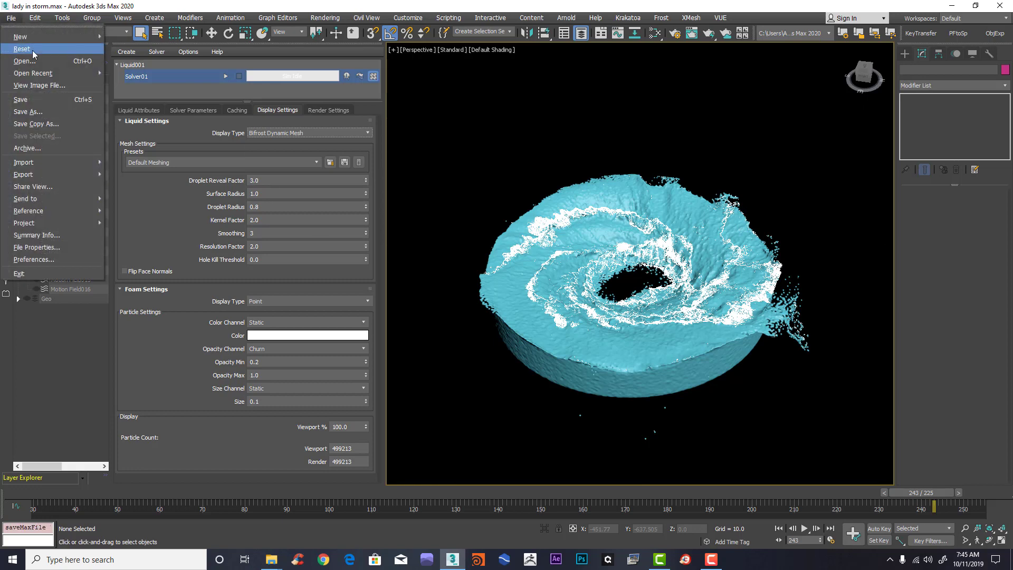
left_click(30, 50)
left_click(476, 296)
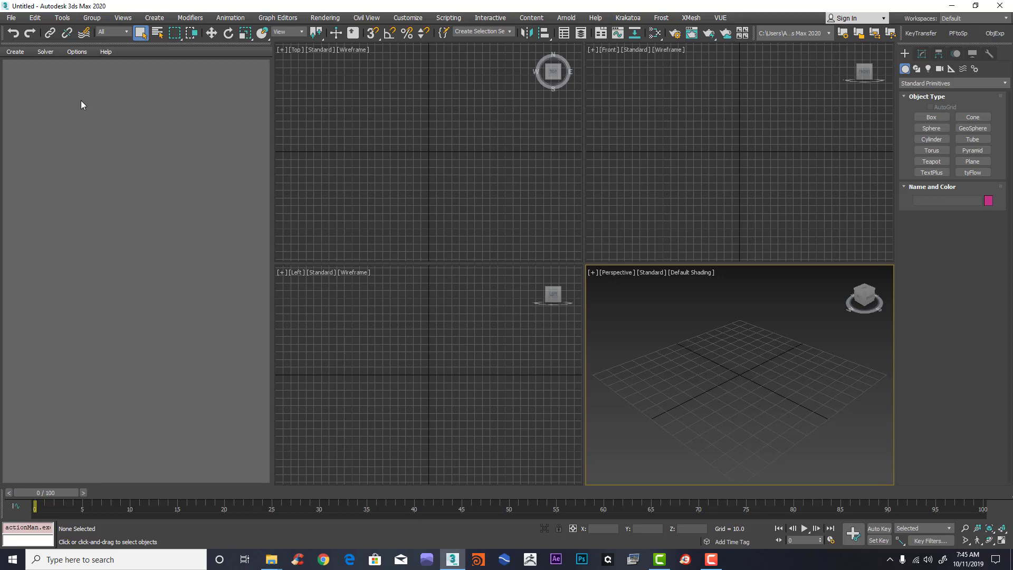
Step: Create a Fluid Loader in the empty scene and select it for editing
left_click(15, 52)
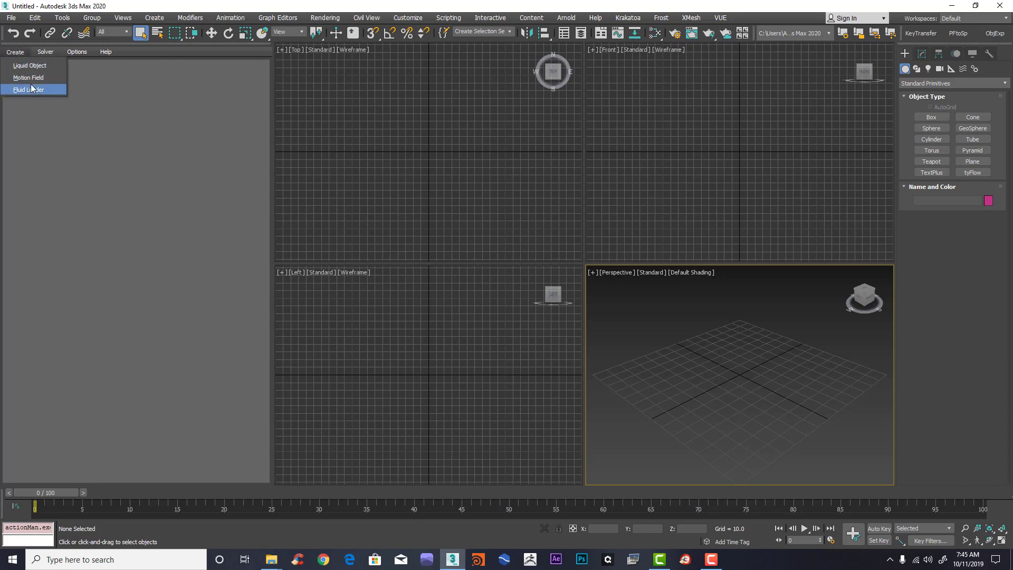
left_click(27, 90)
left_click(25, 65)
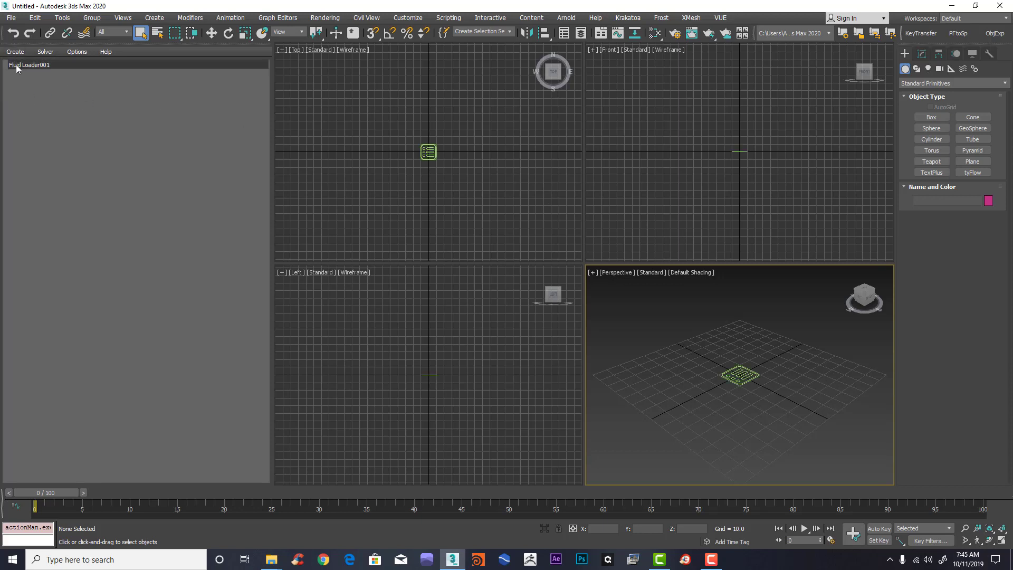
Step: Add the foam cache Foam_particle.0000.bif from SimCache > lady in storm > Liquid001 > Solver01 > Foam to the fluid loader
left_click(72, 252)
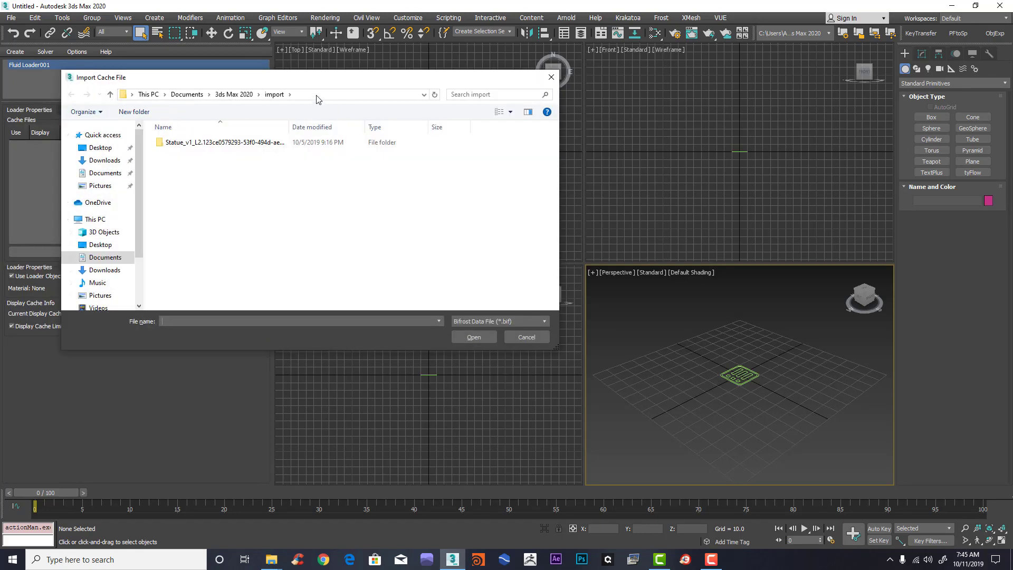
left_click(234, 94)
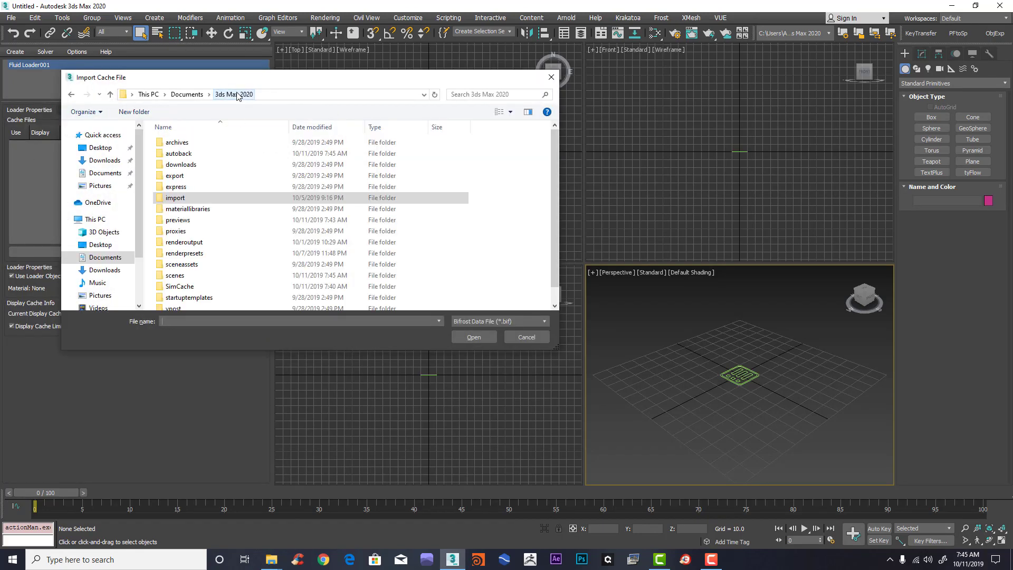
double_click(186, 287)
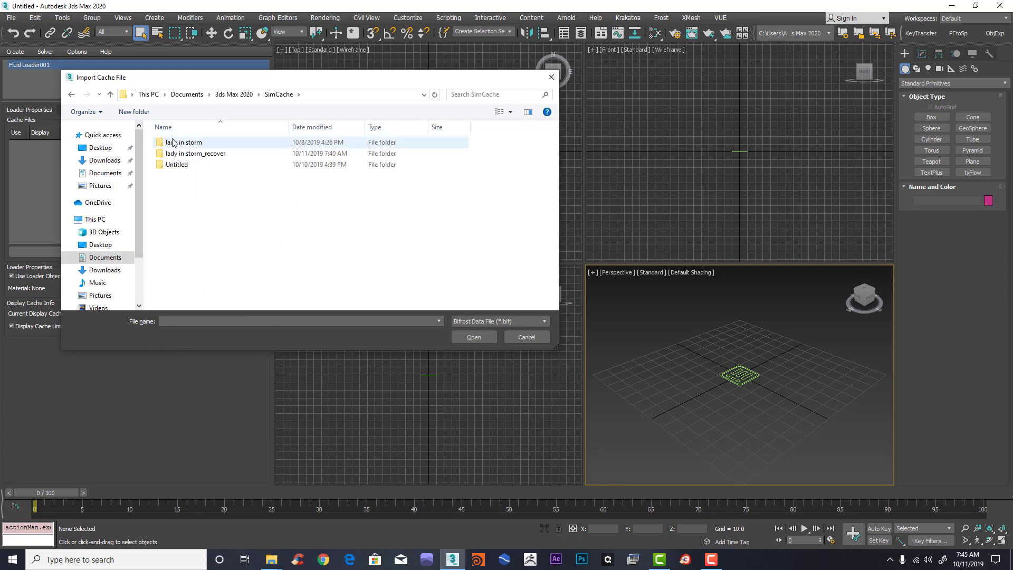
double_click(173, 143)
double_click(178, 143)
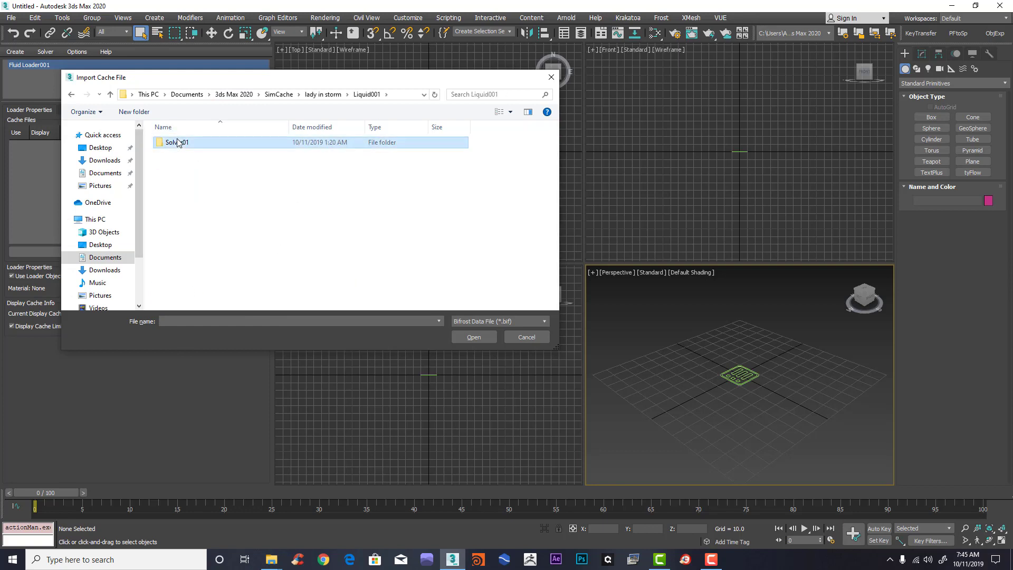
double_click(178, 142)
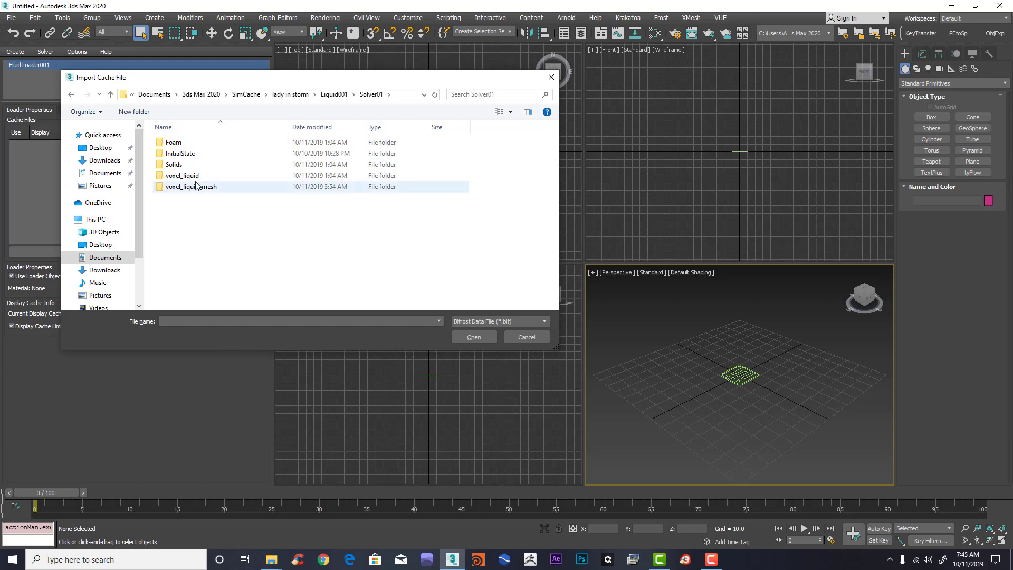
left_click(170, 144)
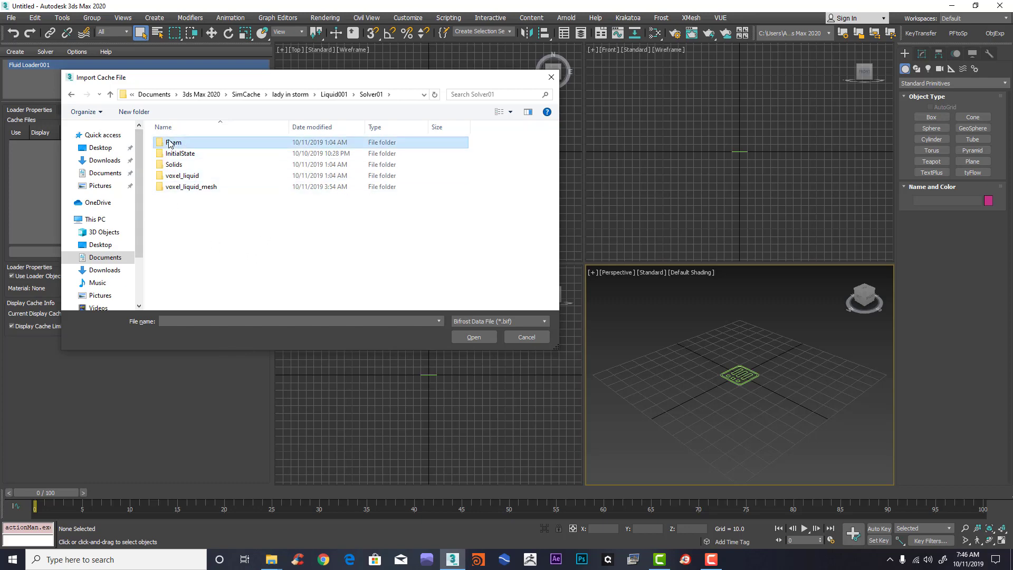
double_click(170, 144)
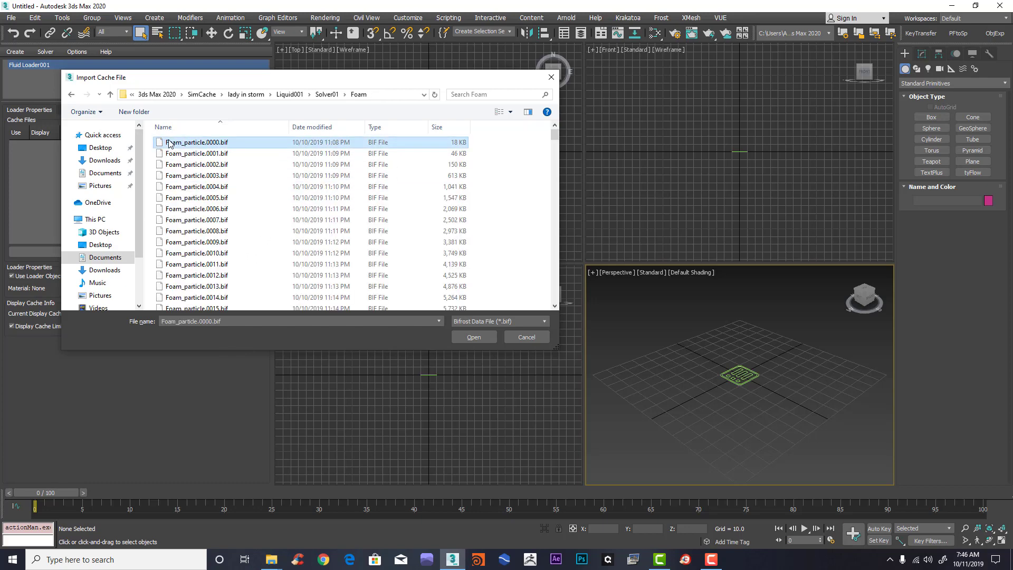
left_click(473, 336)
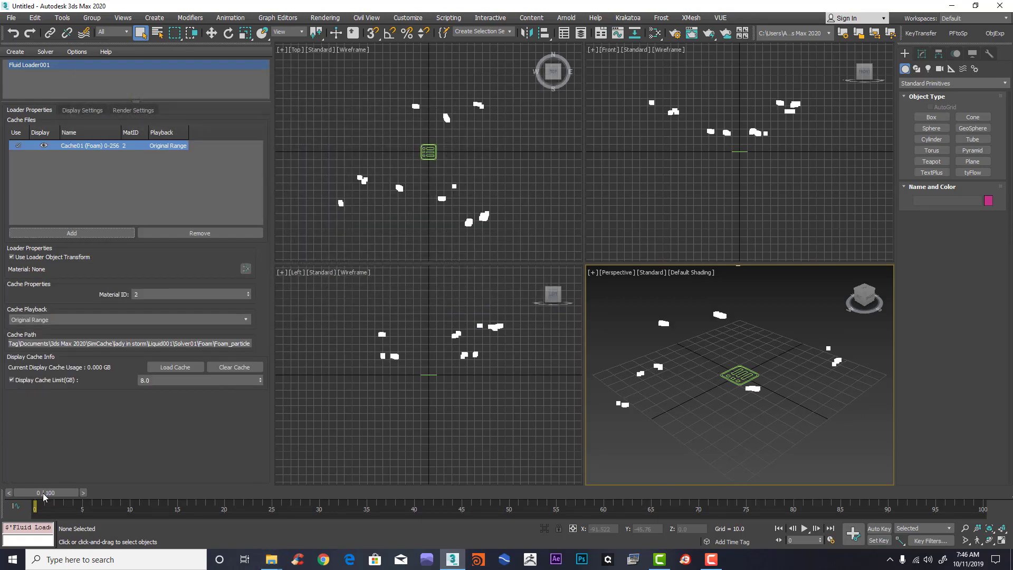
Step: Scrub to frame 25 and examine the loaded foam particles in the perspective view
left_click_drag(47, 495, 270, 494)
scroll(766, 369, "down", 5)
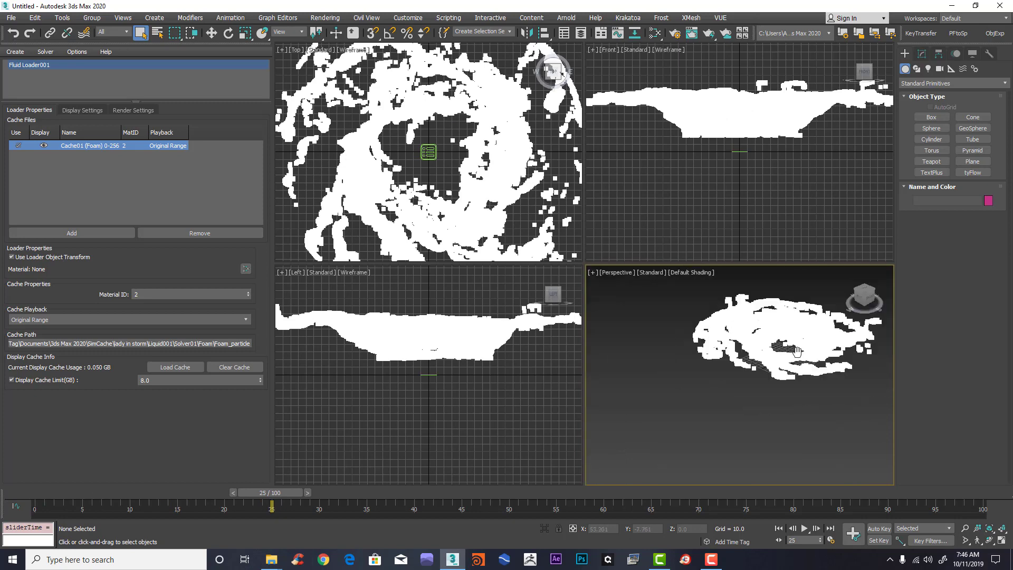
middle_click_drag(792, 350, 720, 382)
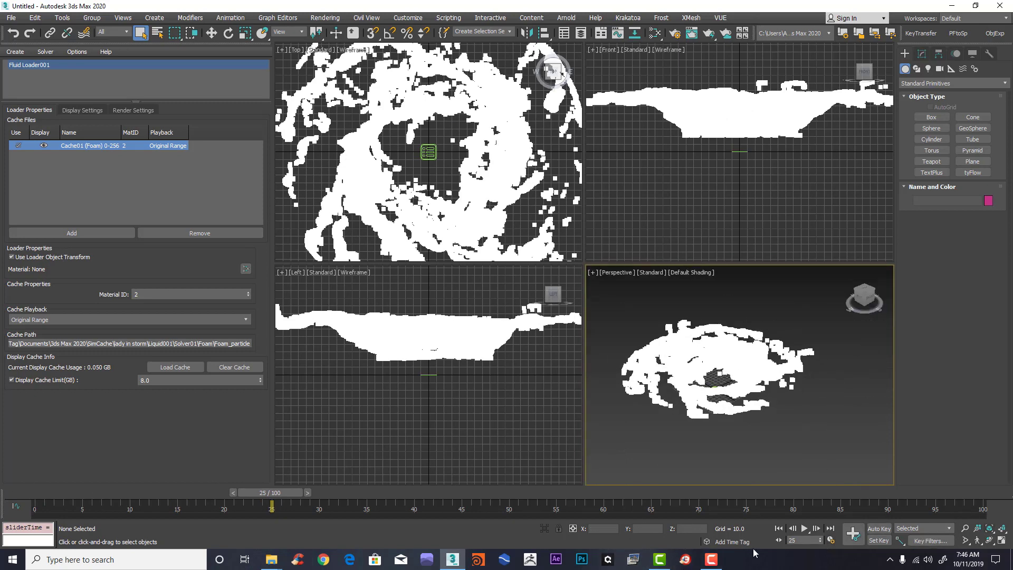
Step: Configure the animation range with a start time of 30 and a length of 255 frames
left_click(835, 541)
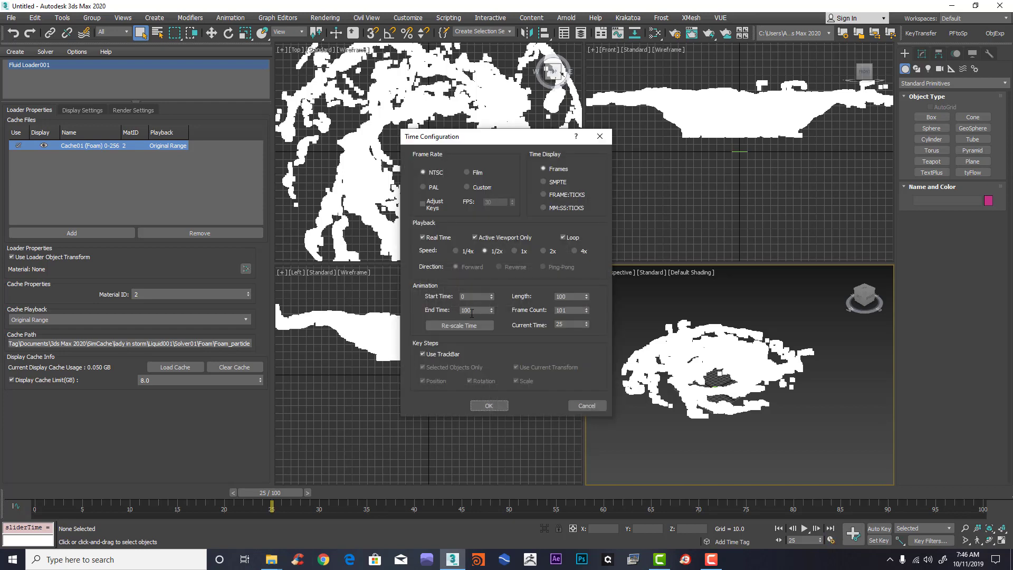
left_click(479, 297)
key("Return")
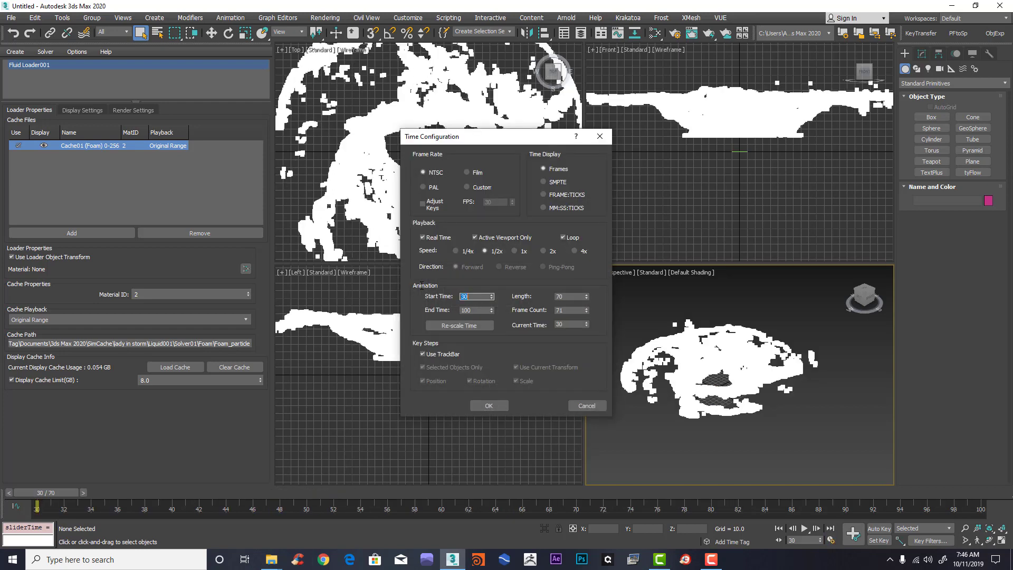
left_click(576, 296)
key("Return")
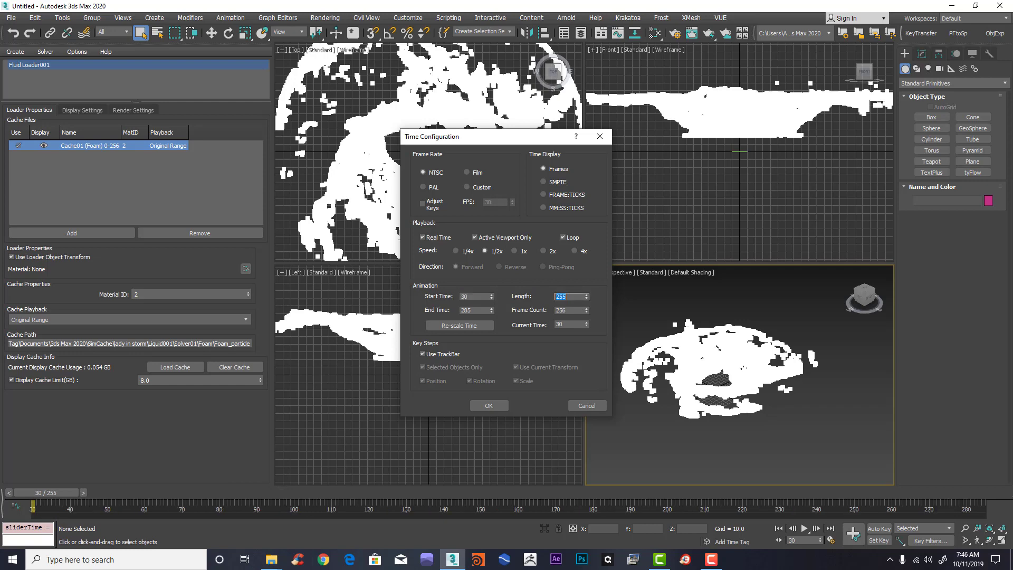
left_click(501, 408)
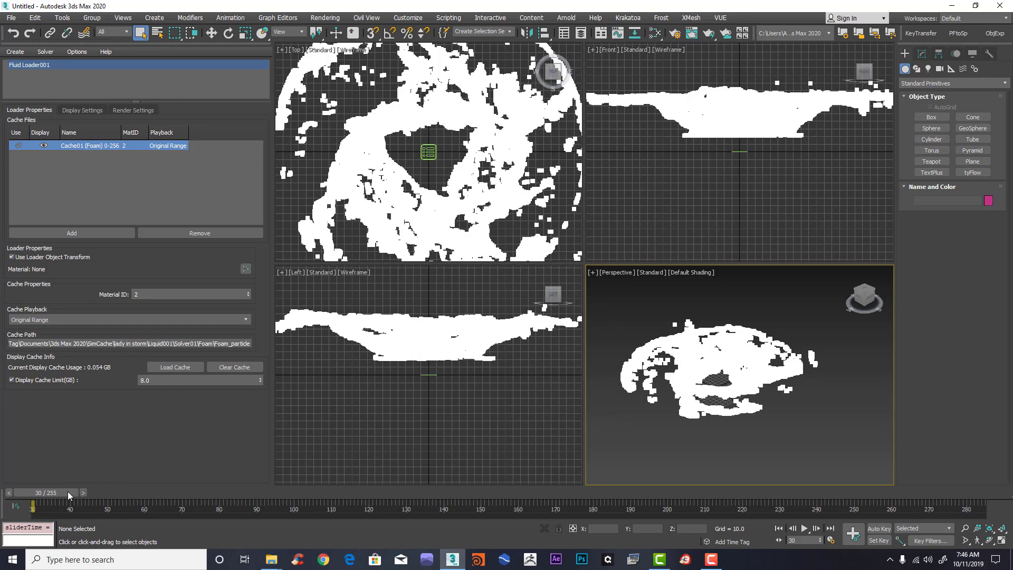
Step: Go to frame 141 and set the fluid loader's maximum foam particle size to 0.1
left_click_drag(68, 492, 471, 491)
middle_click_drag(710, 314, 710, 352)
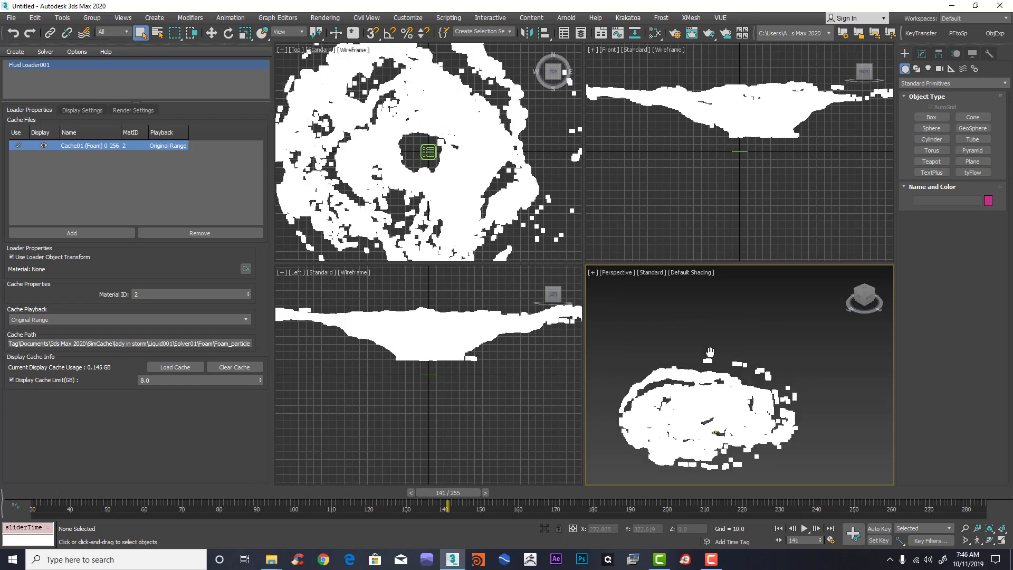
left_click(83, 110)
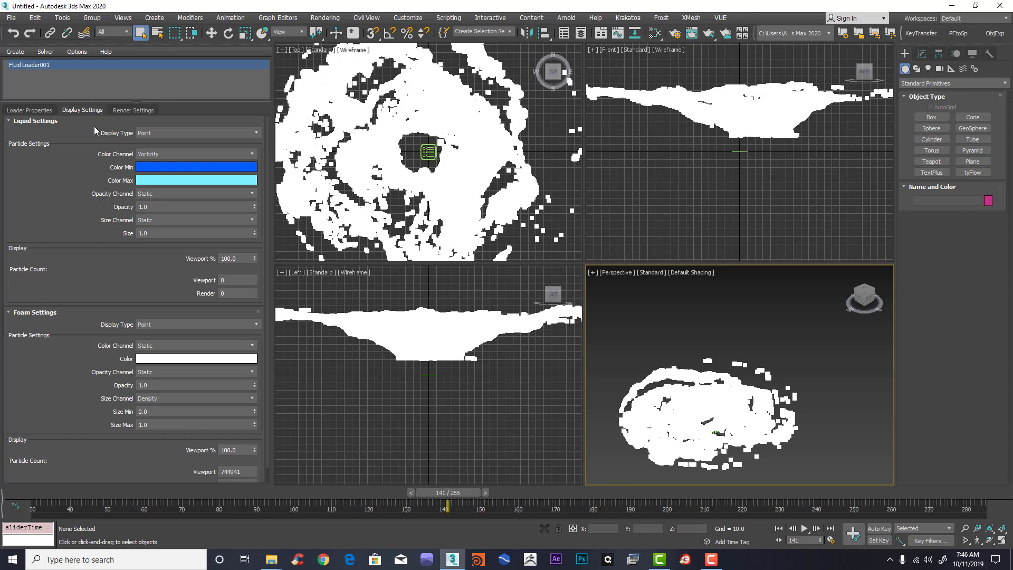
left_click(154, 234)
left_click(165, 425)
key("Return")
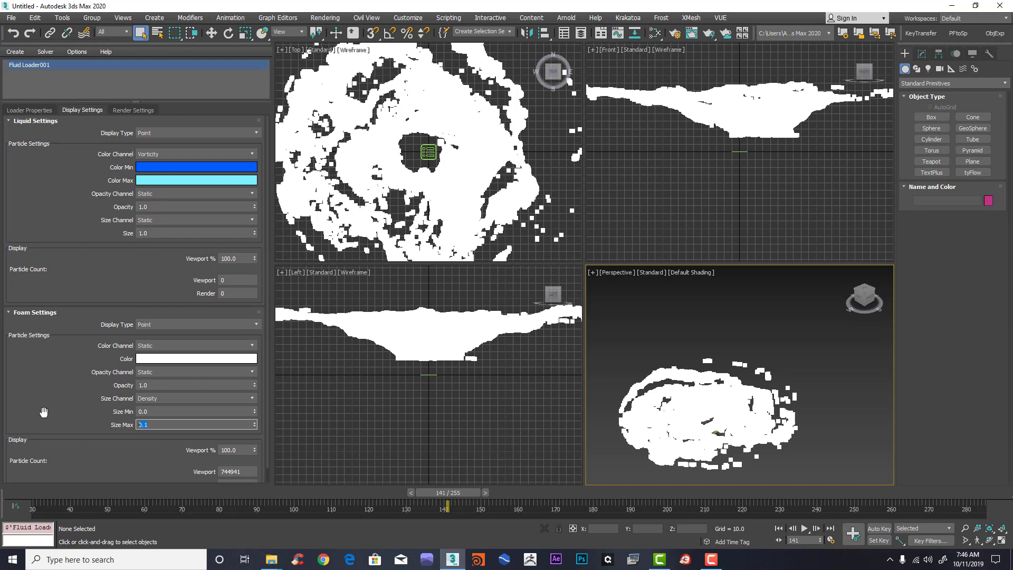
Step: Switch the foam's size channel to Static and set its particle size to 0.1
middle_click_drag(735, 327, 715, 351)
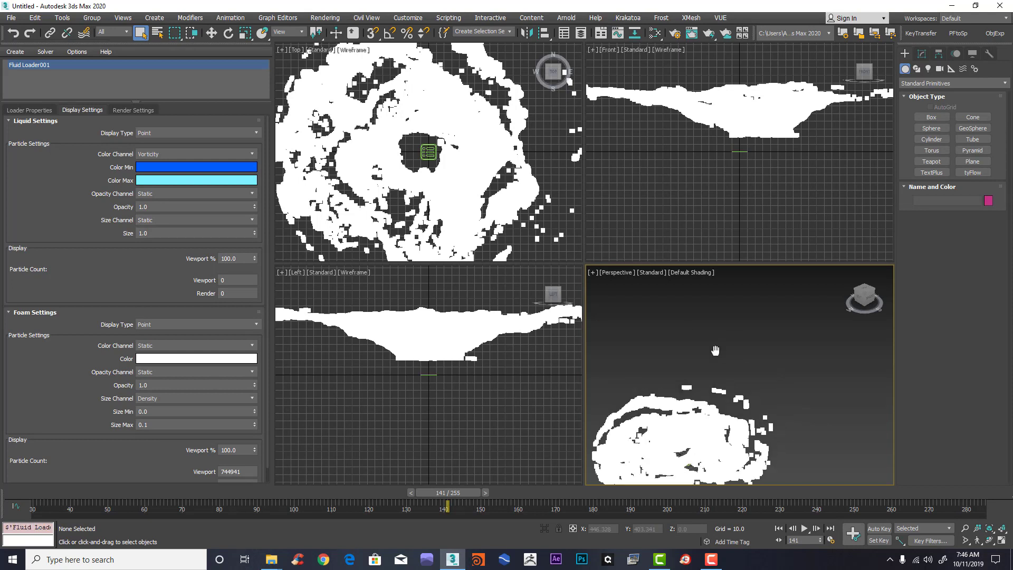
left_click(189, 397)
left_click(163, 409)
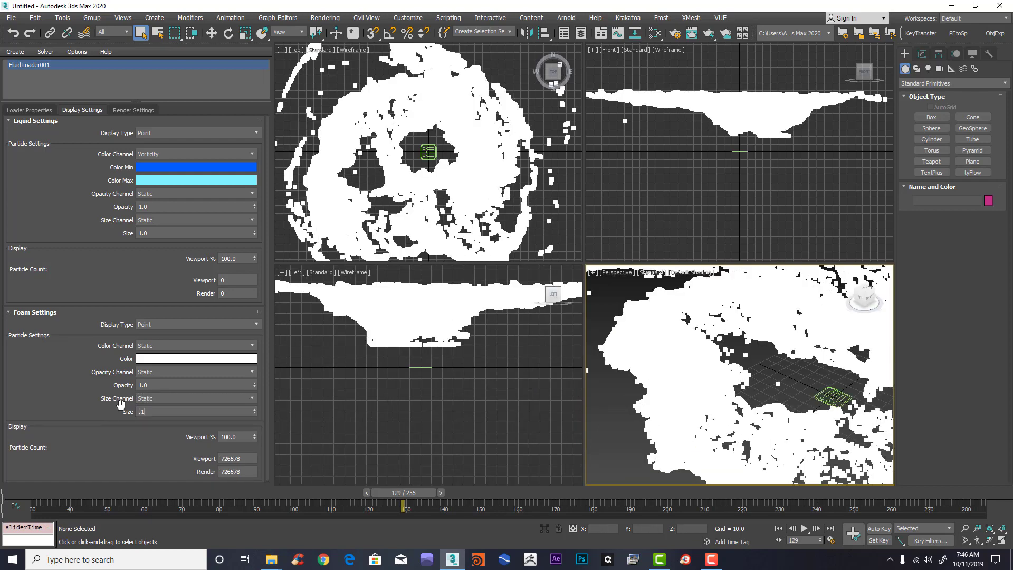
key("Return")
scroll(729, 374, "down", 10)
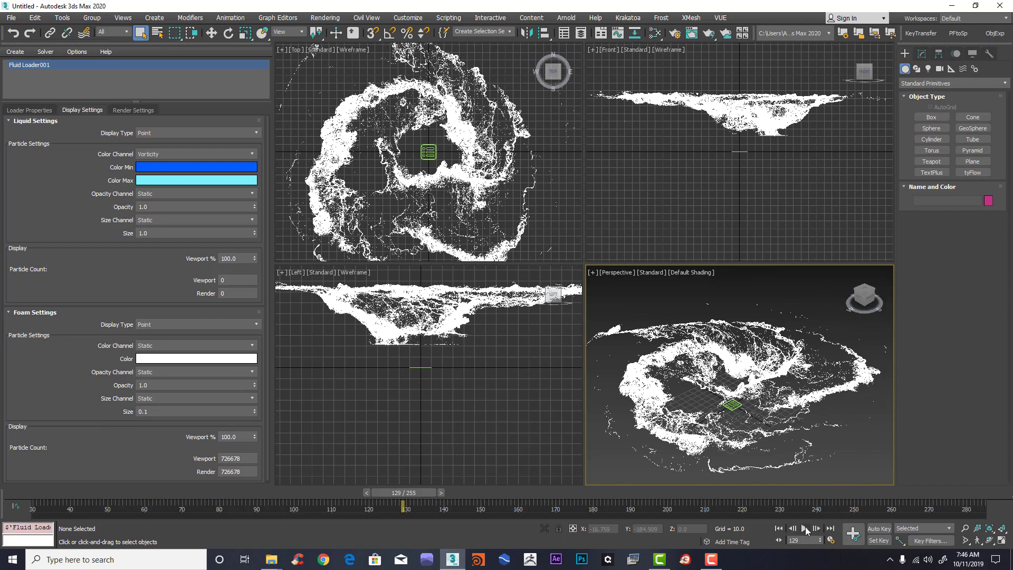
Step: Play the foam animation and examine its swirling motion from a higher angle in the perspective view
left_click(805, 528)
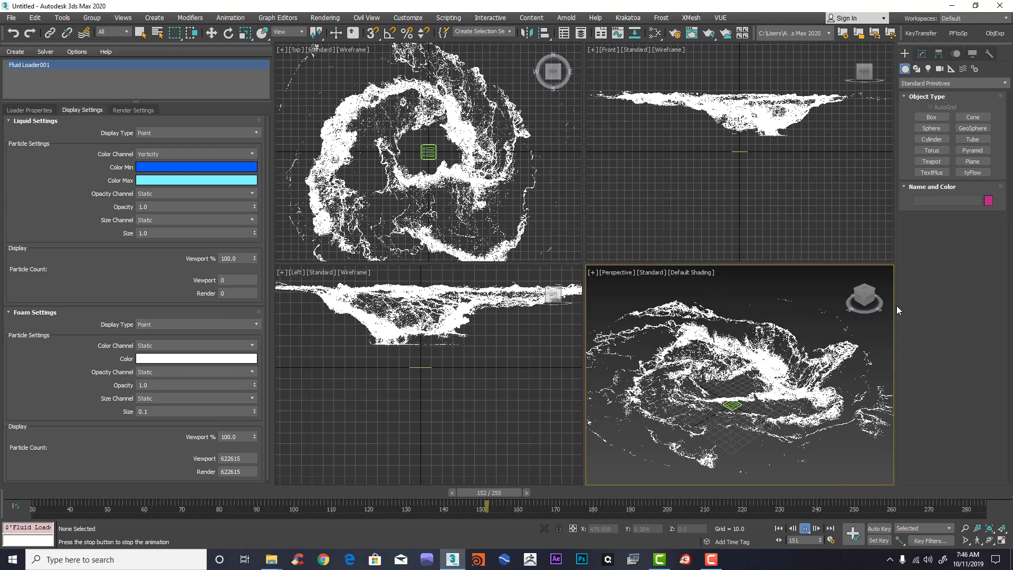
left_click_drag(866, 297, 831, 351)
scroll(807, 375, "down", 3)
middle_click_drag(801, 381, 805, 361)
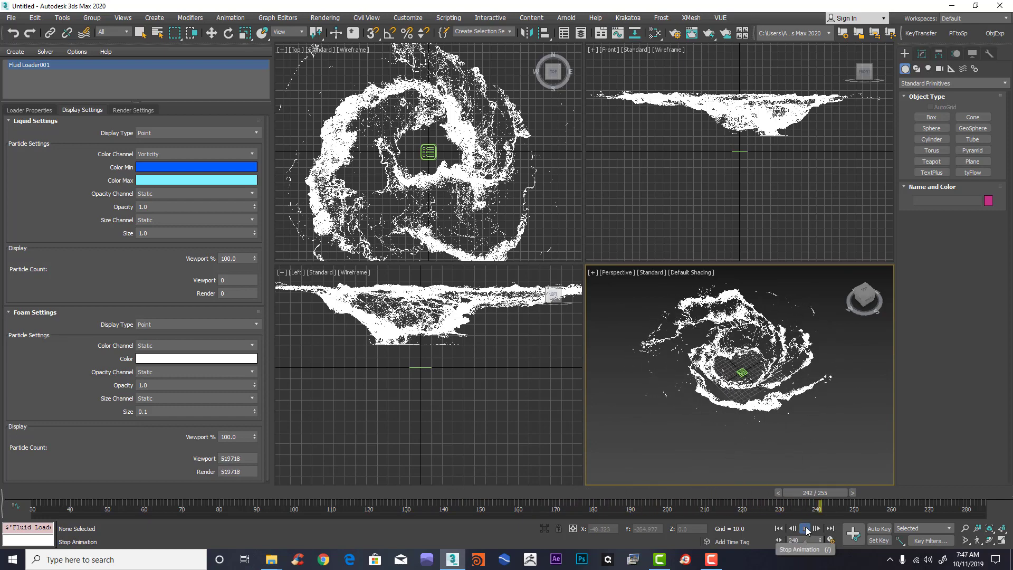
Step: Stop the playback, check the foam at frame 255 and the Time Configuration, and scrub to the end of the range
left_click(807, 530)
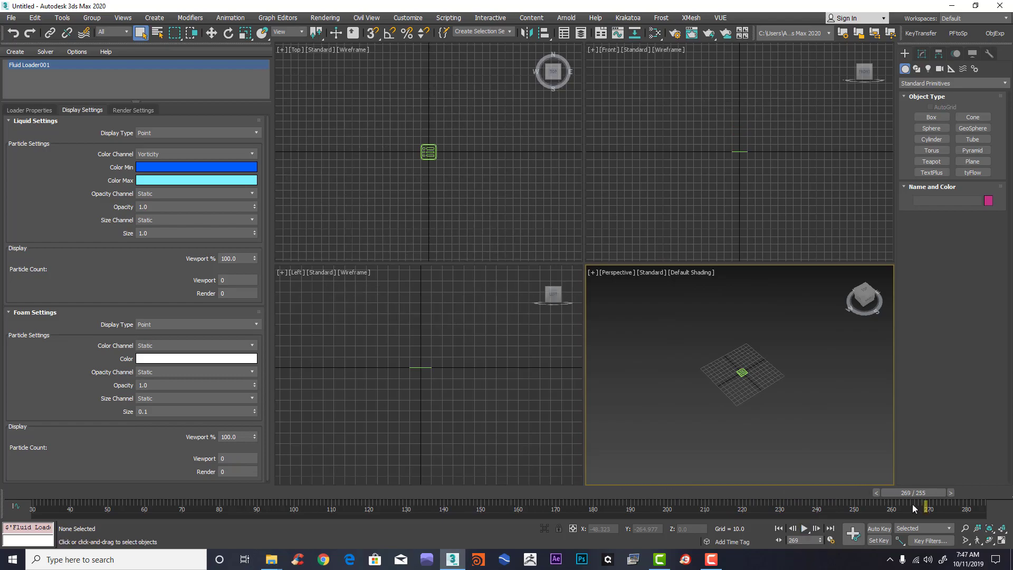
left_click_drag(916, 493, 872, 495)
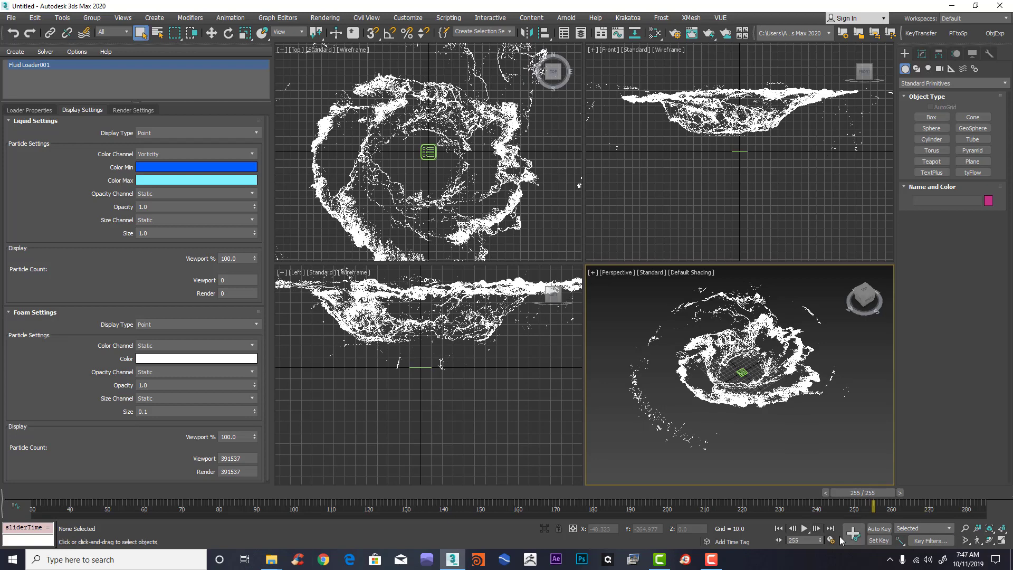
left_click(831, 539)
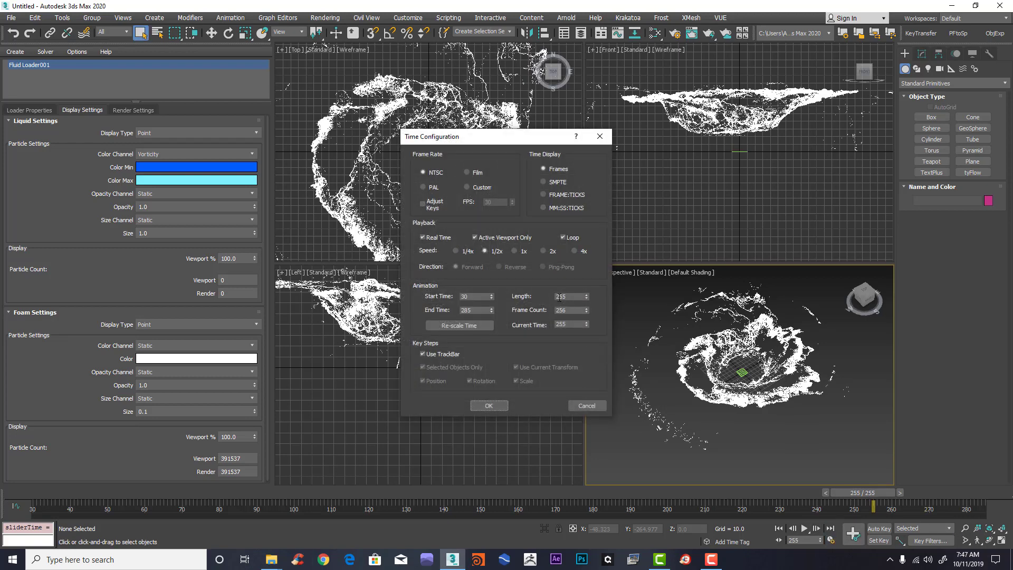
left_click(487, 405)
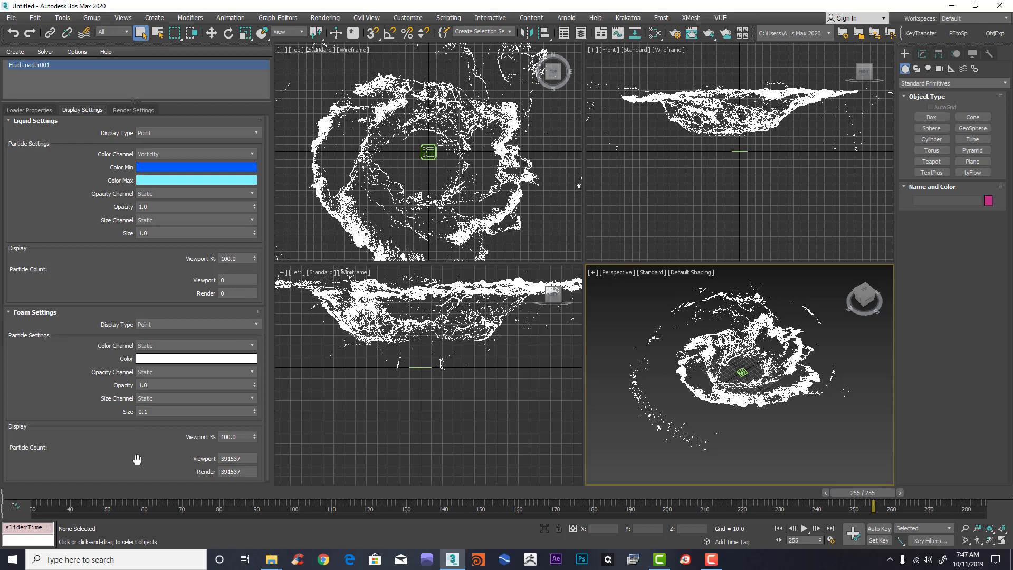
left_click_drag(891, 494, 1009, 494)
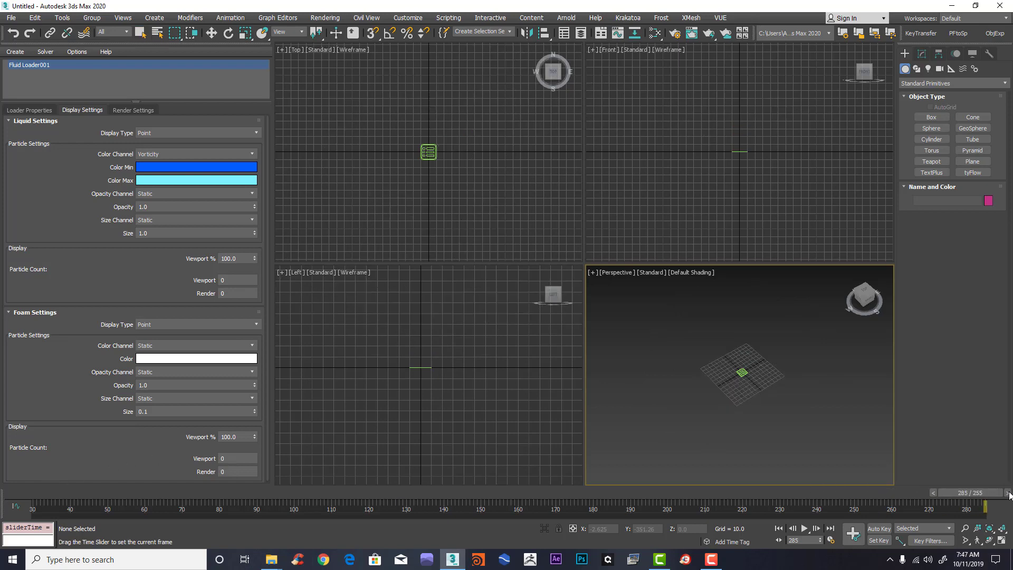
Step: Configure the animation range with a start time of 0 and a length of 255 frames
left_click(831, 541)
double_click(477, 296)
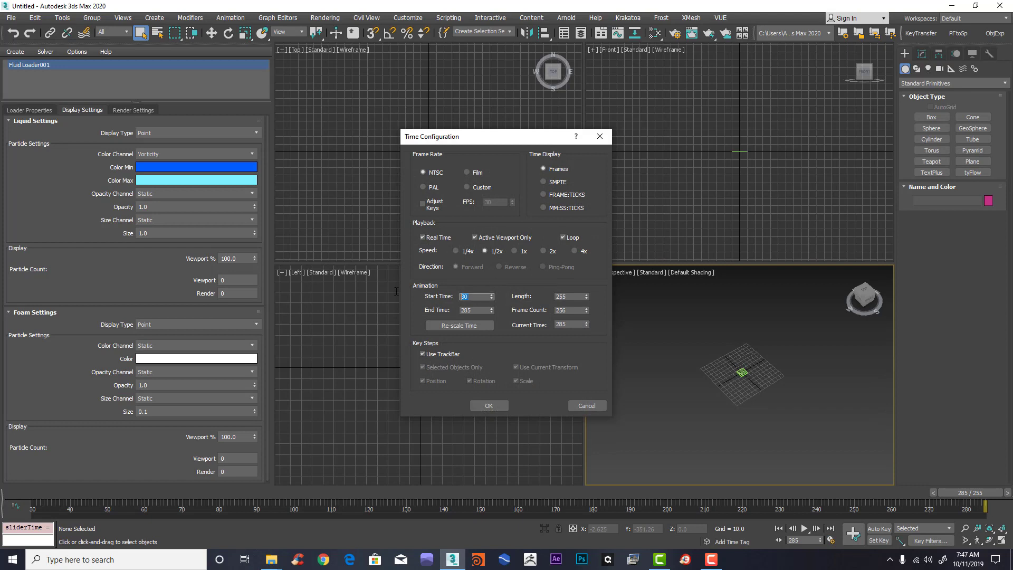
key("Return")
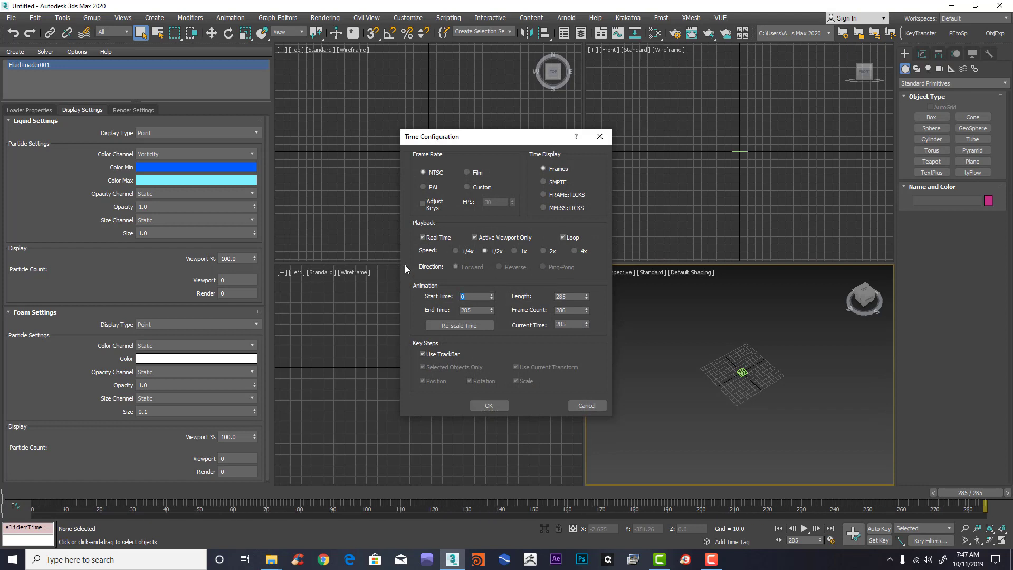
double_click(574, 296)
type("255")
key("Return")
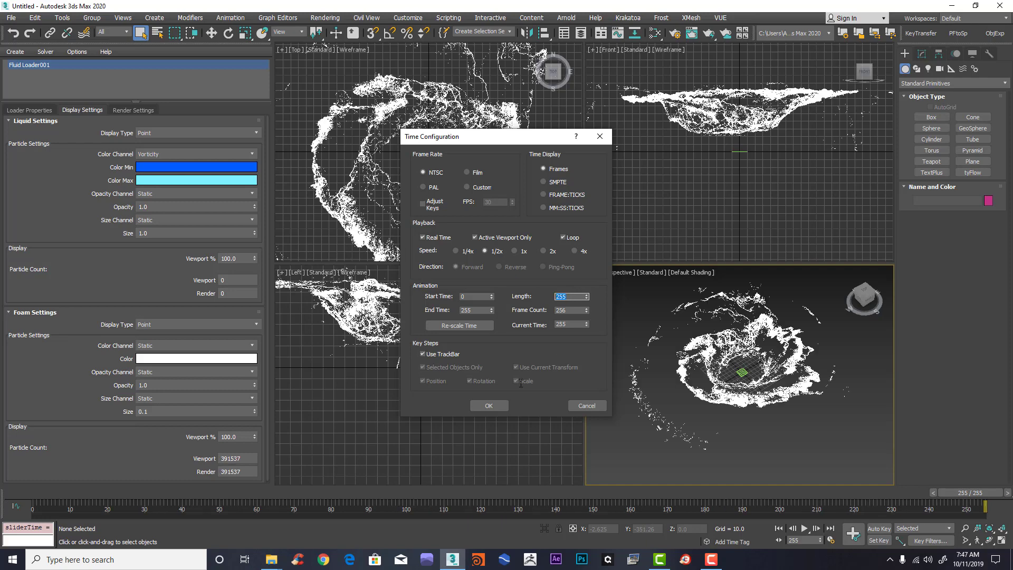
left_click(489, 405)
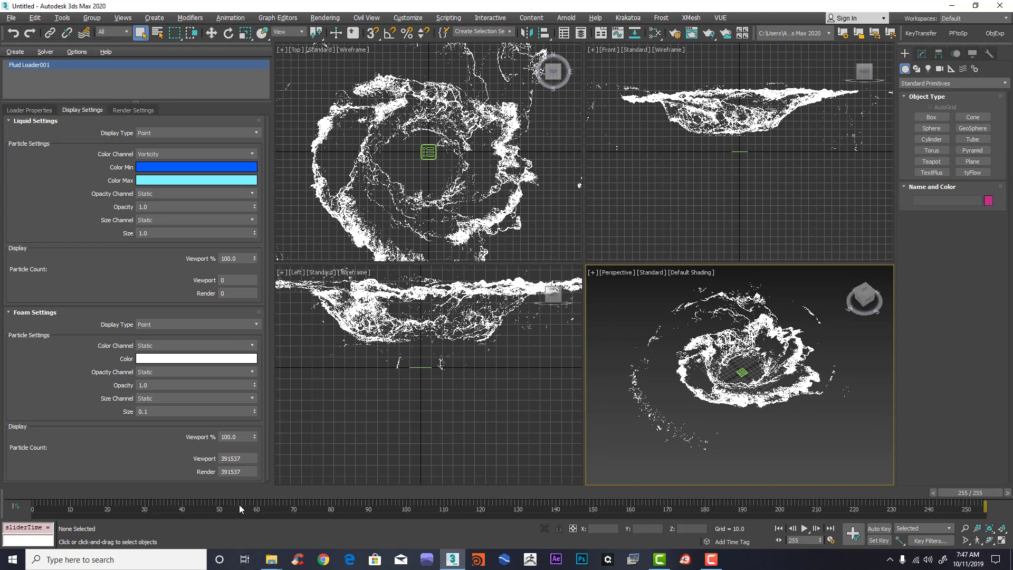
Step: Trim the animation range's start to about frame 32, and review the foam's motion from frame 68 through frame 255
left_click_drag(239, 509, 127, 511, "ctrl+alt")
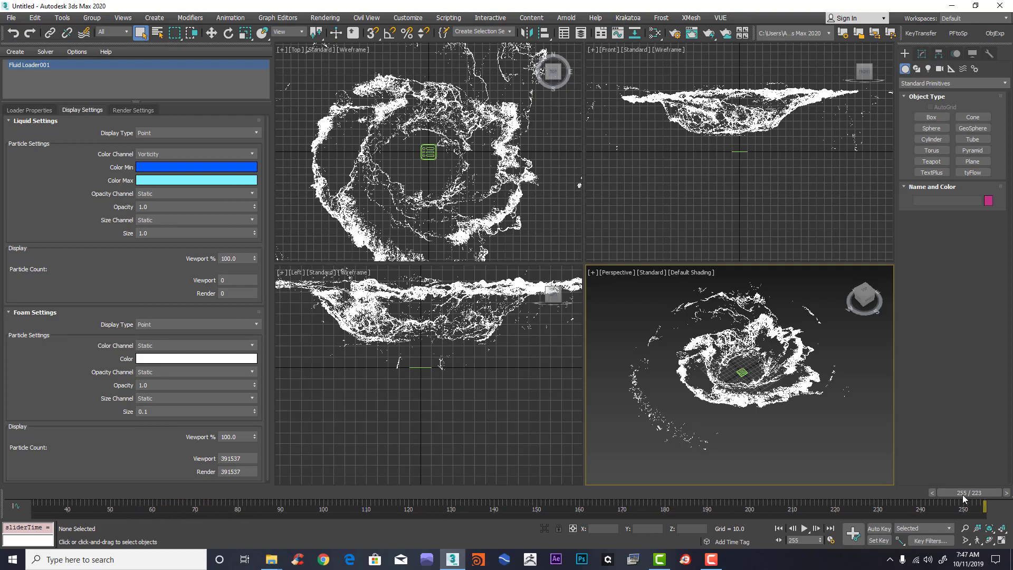
left_click_drag(964, 496, 188, 494)
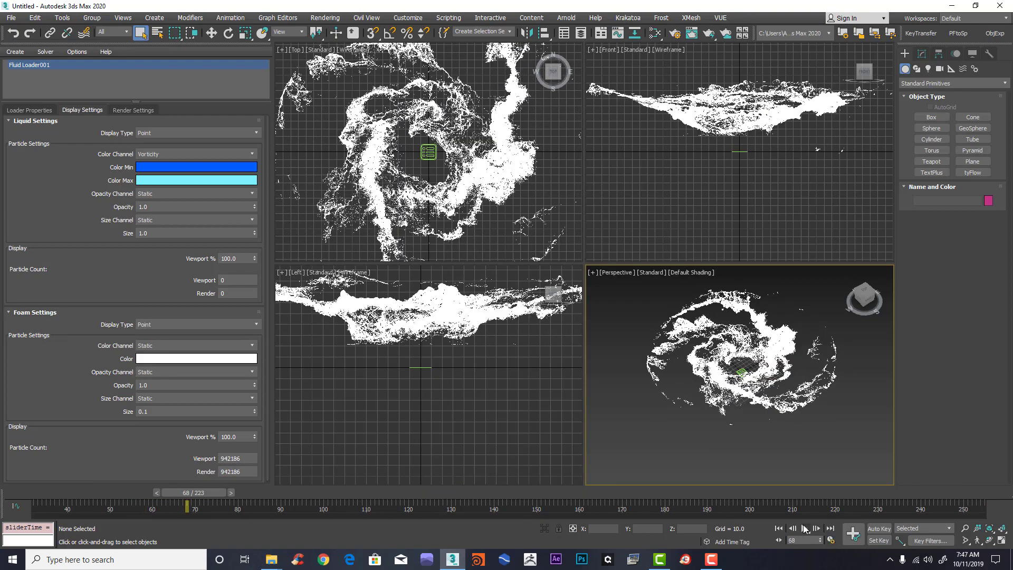
left_click(804, 529)
middle_click_drag(815, 307, 784, 326)
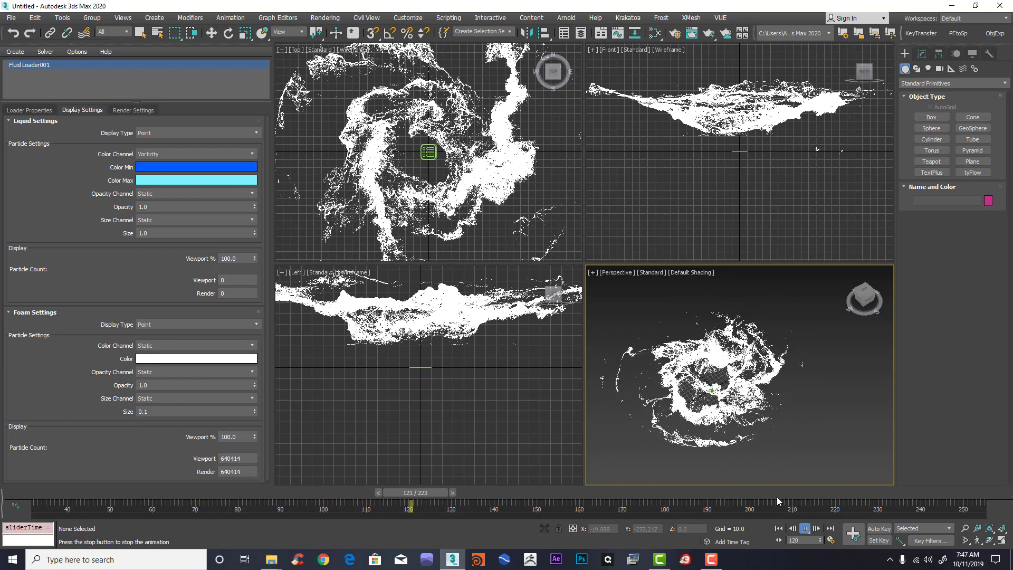
left_click(806, 528)
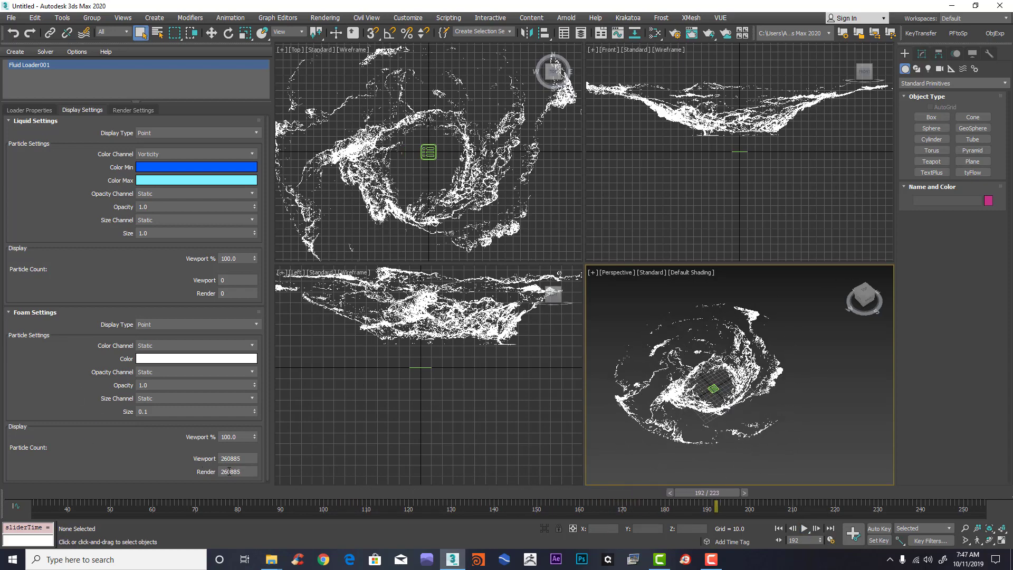
left_click_drag(722, 499, 995, 491)
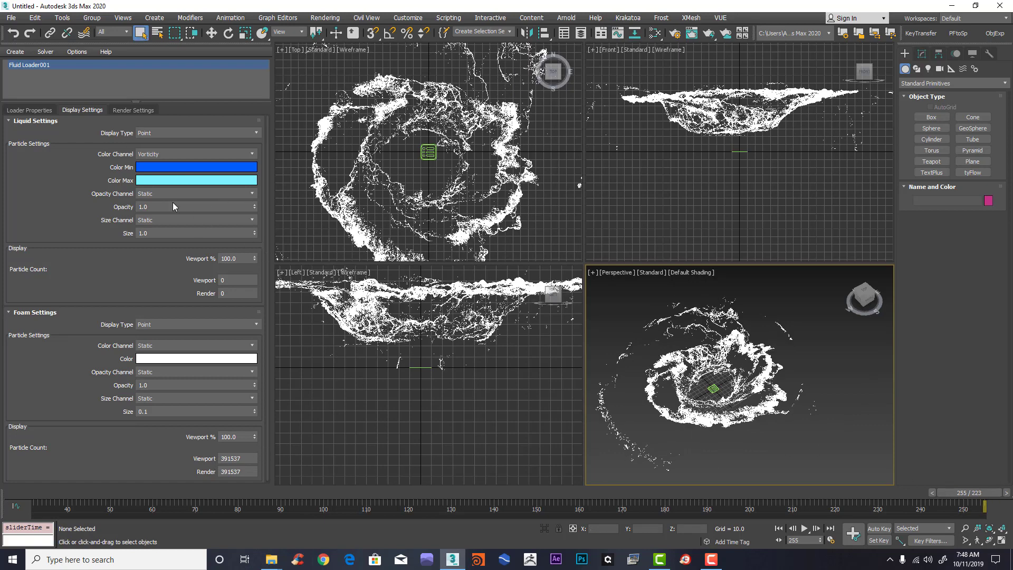
Step: Add the cached liquid mesh voxel_liquid_mesh_point.0030.bif from Solver01's voxel_liquid_mesh folder to the fluid loader
left_click(29, 110)
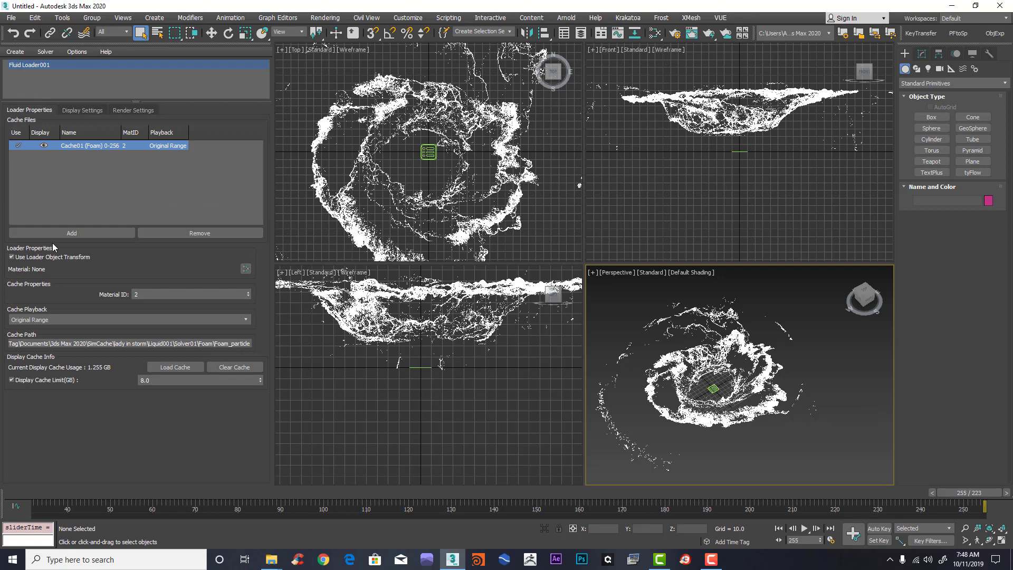
left_click(66, 232)
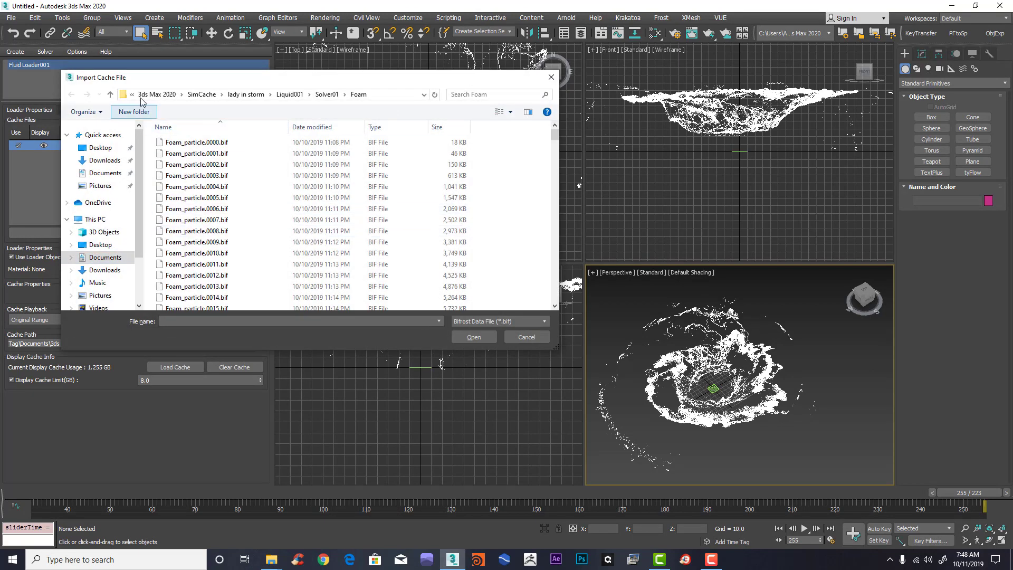
left_click(110, 94)
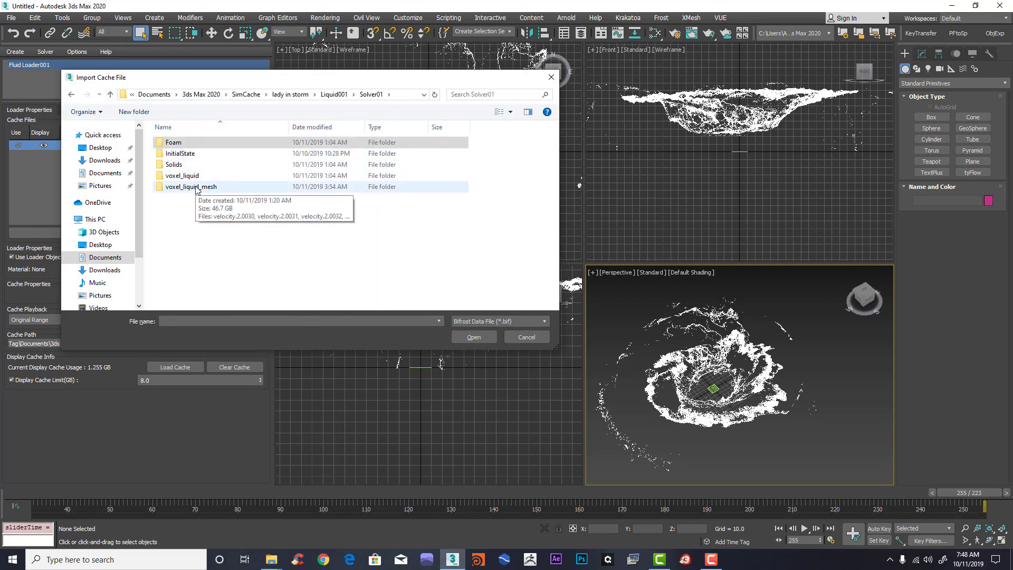
double_click(195, 187)
left_click(210, 144)
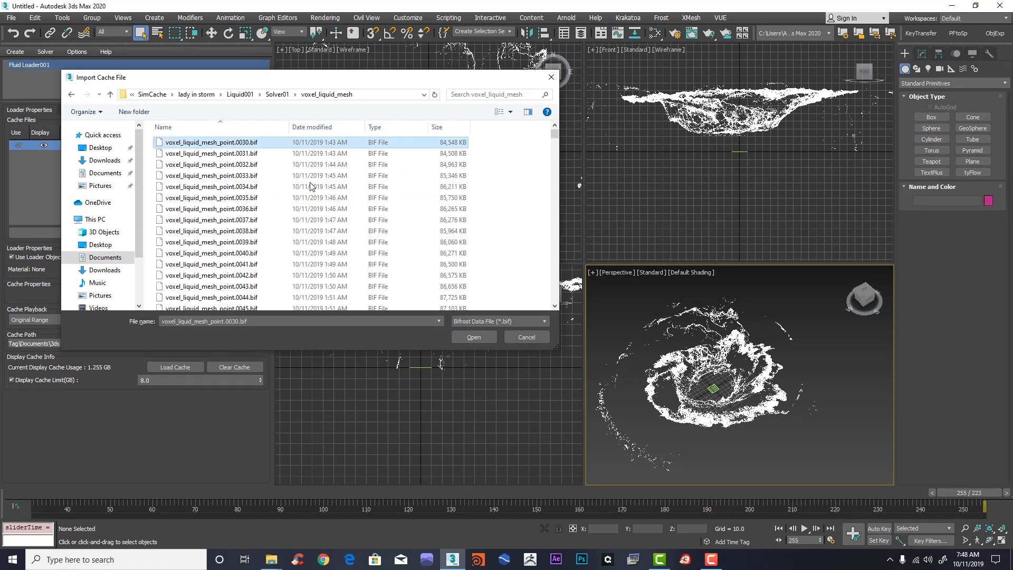
left_click(472, 336)
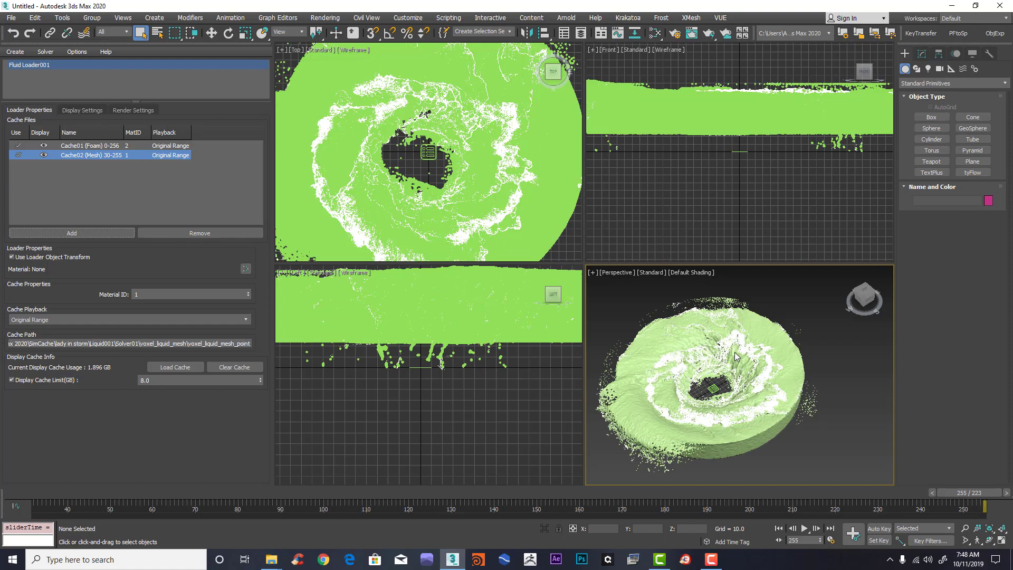
Step: Maximize the perspective view and examine the loaded liquid mesh together with the foam
left_click(746, 365)
middle_click_drag(745, 349, 662, 345)
key("alt+w")
middle_click_drag(700, 184, 671, 205, "alt")
scroll(668, 204, "down", 3)
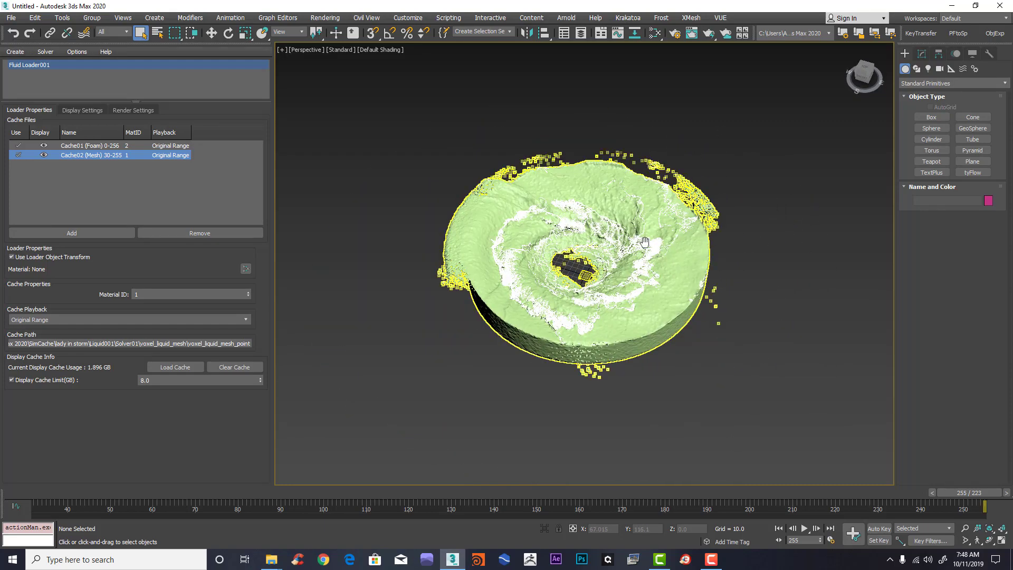
middle_click_drag(643, 240, 641, 277)
left_click(10, 18)
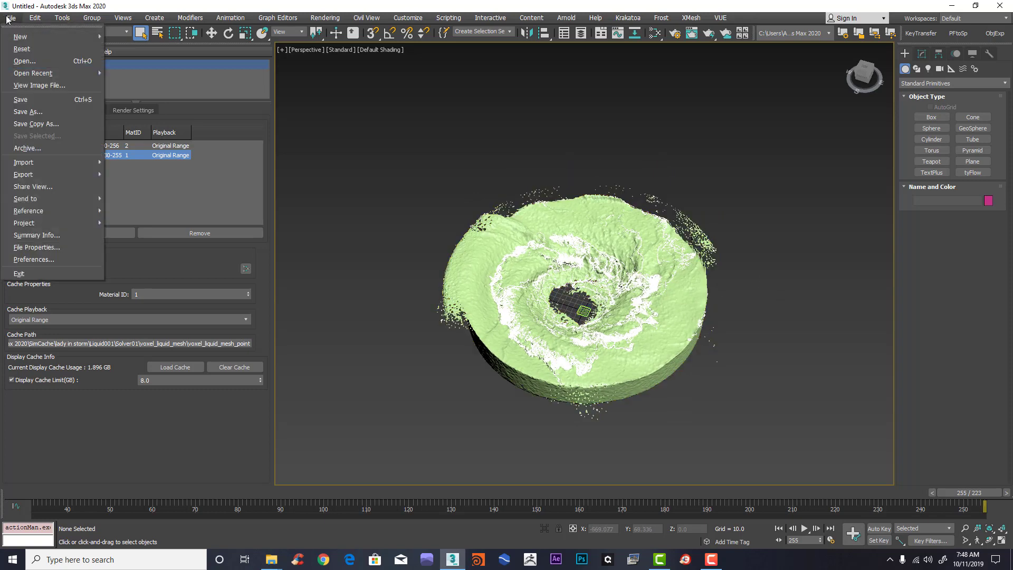
mouse_move(23, 163)
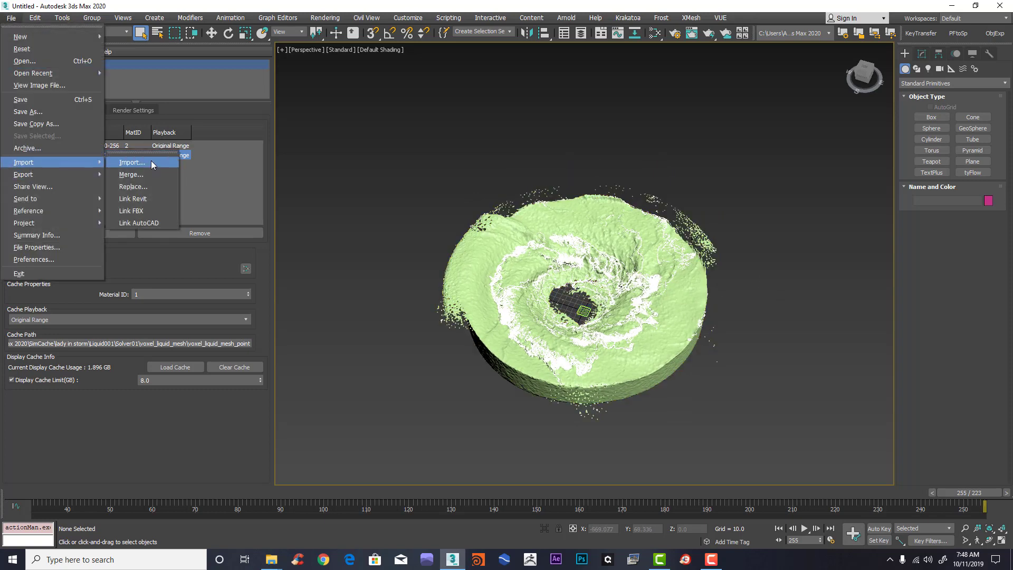
left_click(151, 164)
left_click(456, 20)
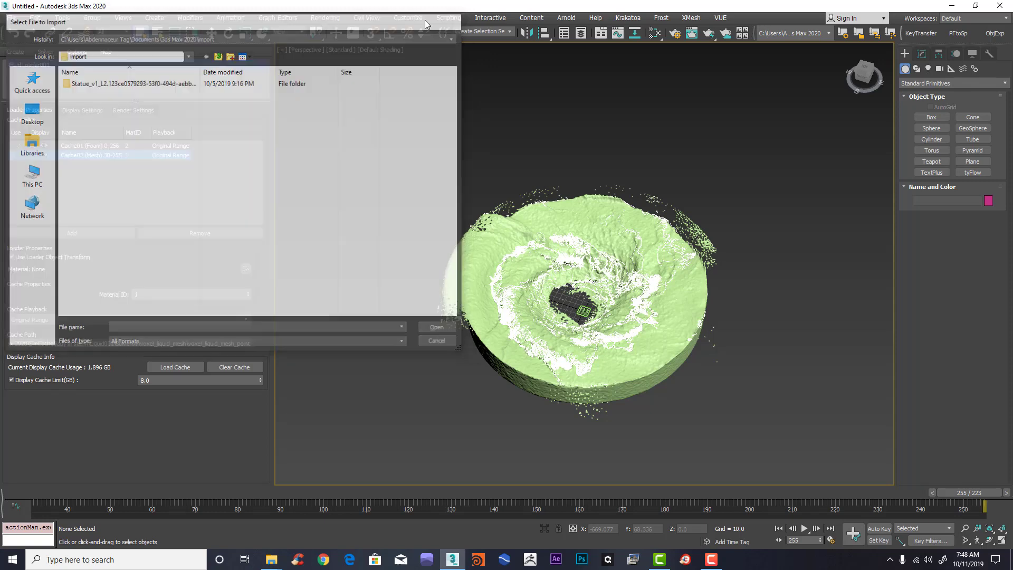
Step: Merge the 12328_Statue object from the "lady in storm" scene file into the current scene
left_click(11, 17)
mouse_move(29, 159)
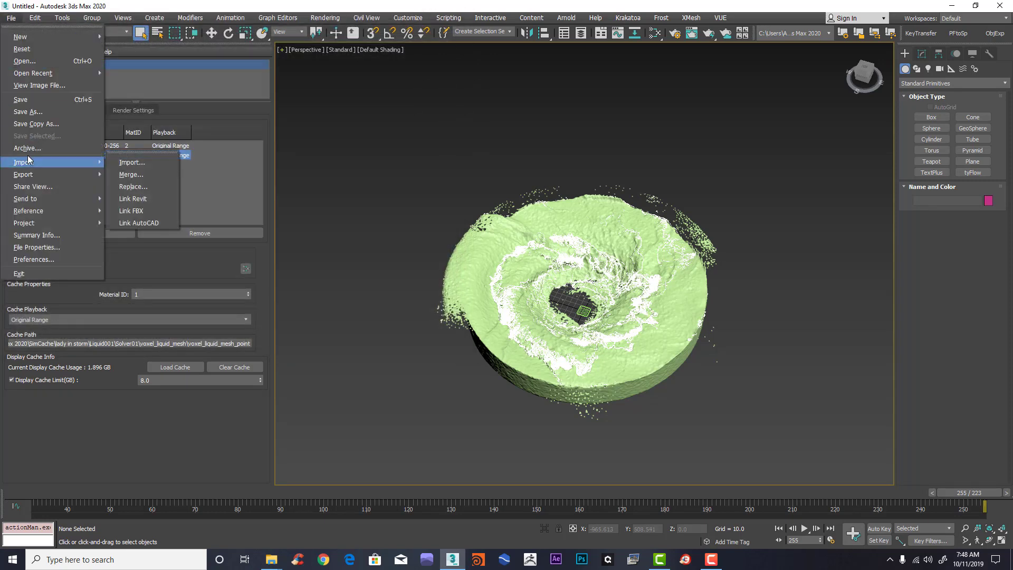
left_click(129, 174)
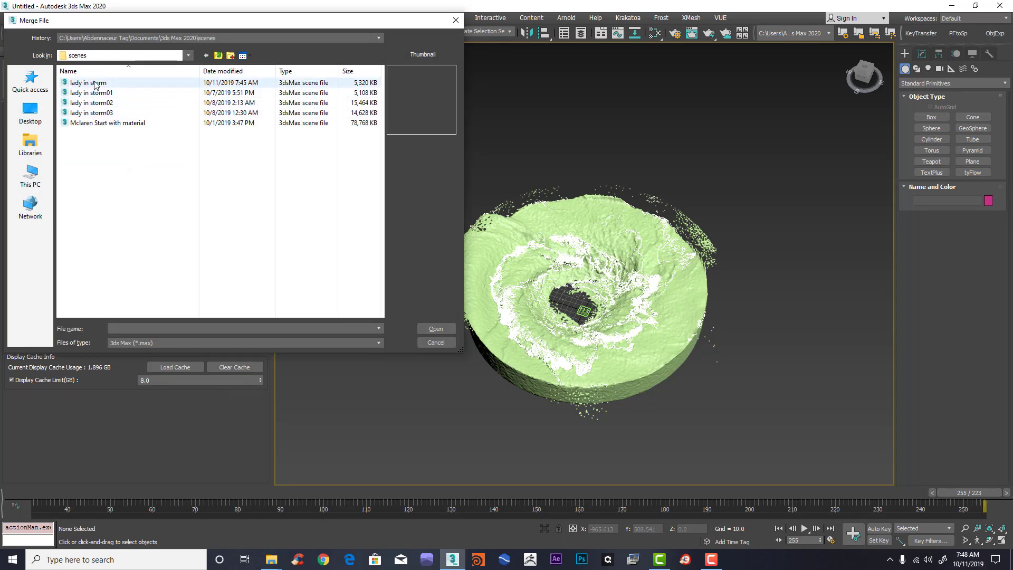
left_click(106, 82)
left_click(436, 329)
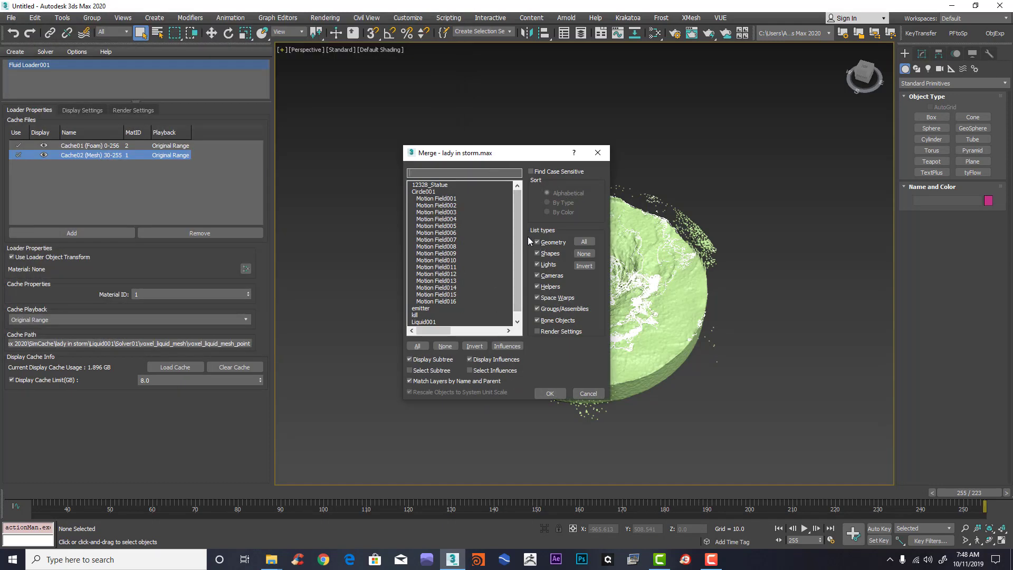
mouse_move(517, 234)
left_mouse_down()
mouse_move(515, 280)
mouse_move(518, 224)
left_mouse_up()
left_click(416, 323)
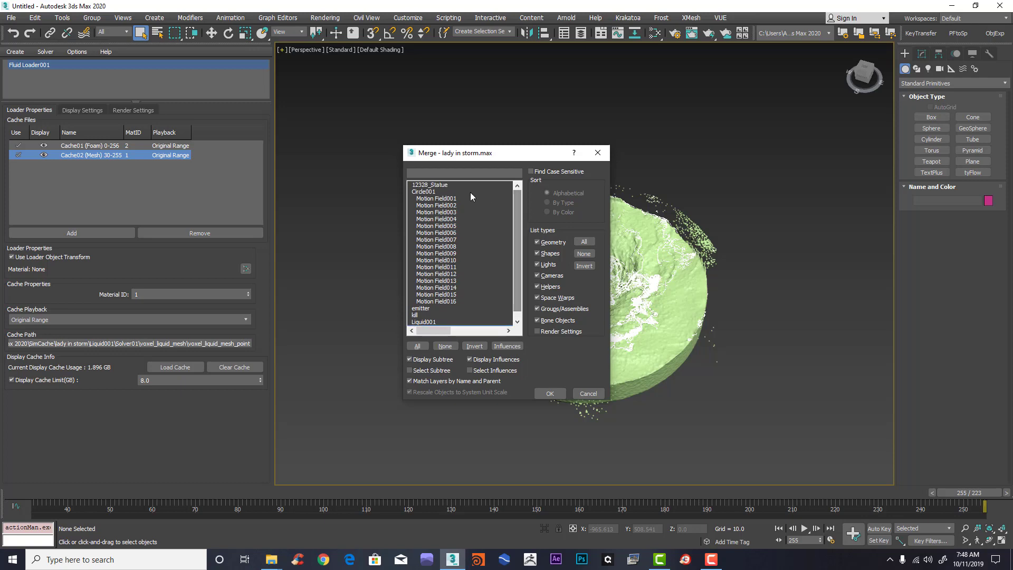
left_click(437, 184)
left_click(549, 393)
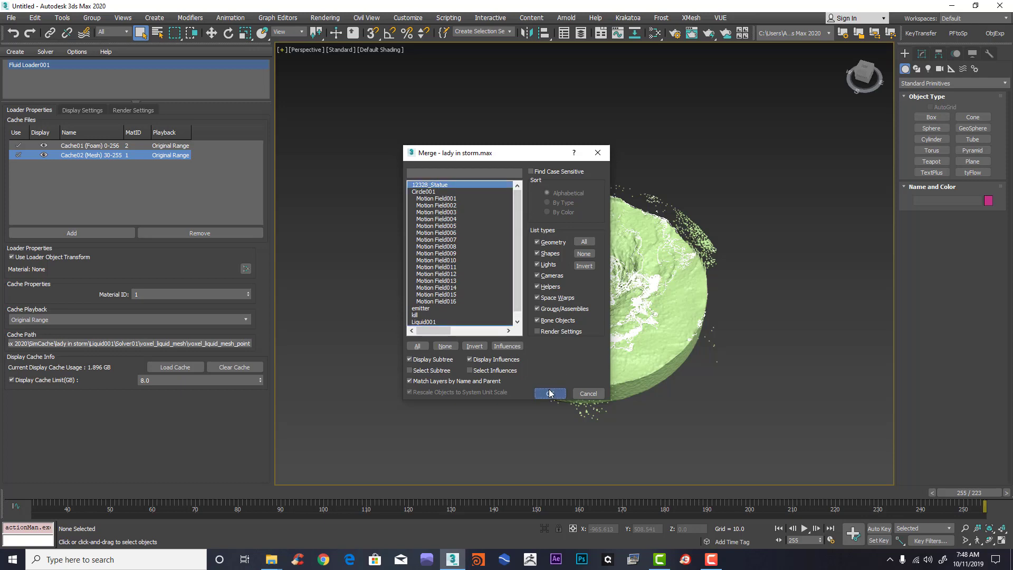
left_click(464, 177)
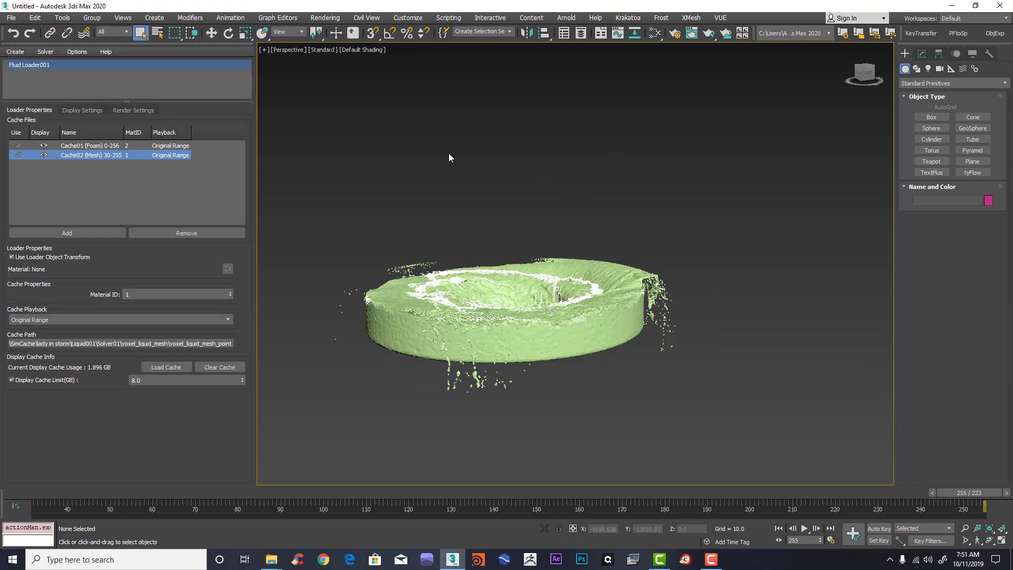
Step: Unhide all objects in the scene, including all hidden layers
right_click(449, 151)
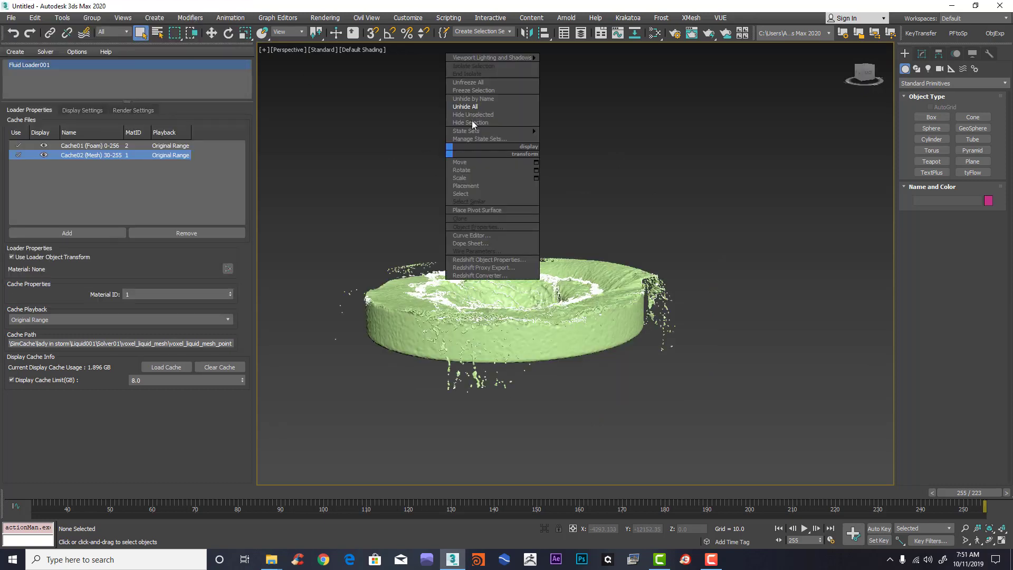
left_click(471, 107)
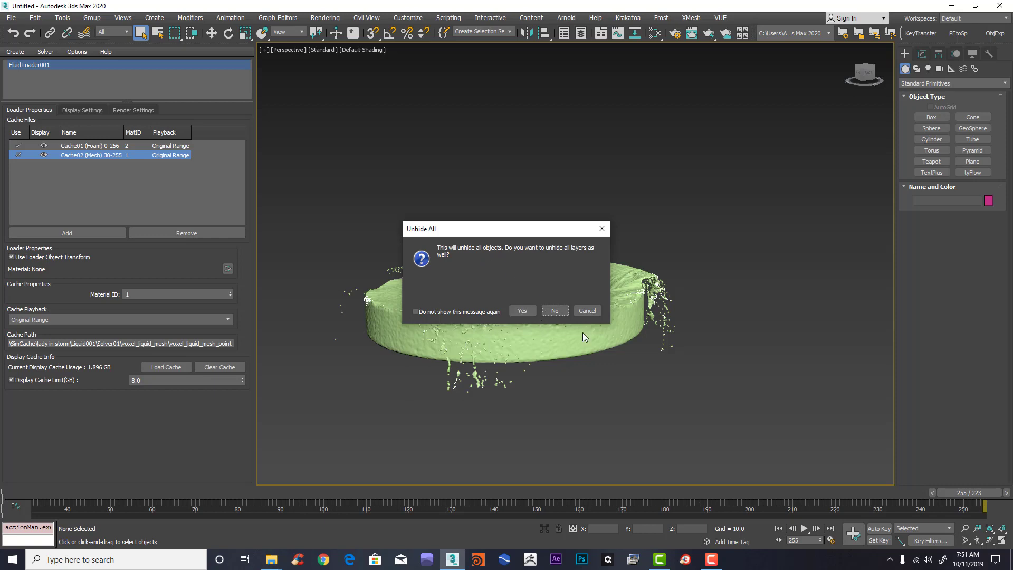
left_click(530, 315)
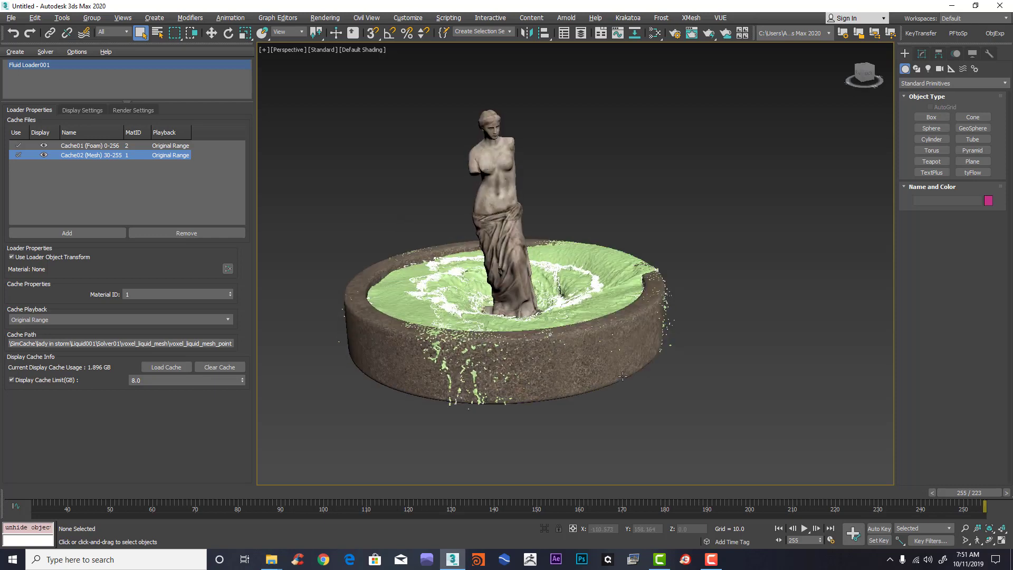
Step: Examine the statue, basin, liquid mesh and foam together from several angles in the perspective view
middle_click_drag(623, 377, 589, 365, "alt")
middle_click_drag(637, 246, 638, 283)
key("h")
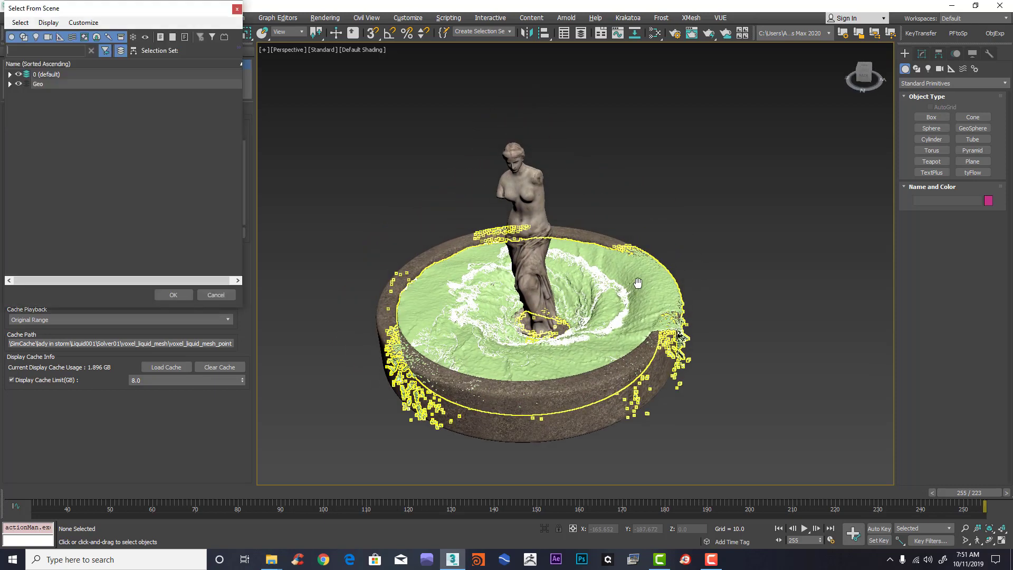
key("Escape")
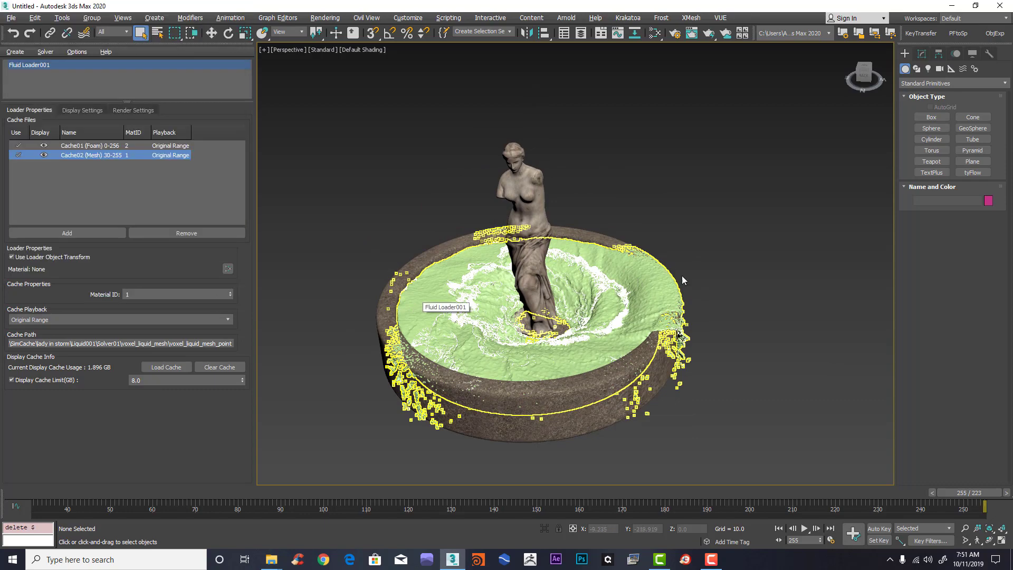
middle_click_drag(682, 275, 715, 264, "alt")
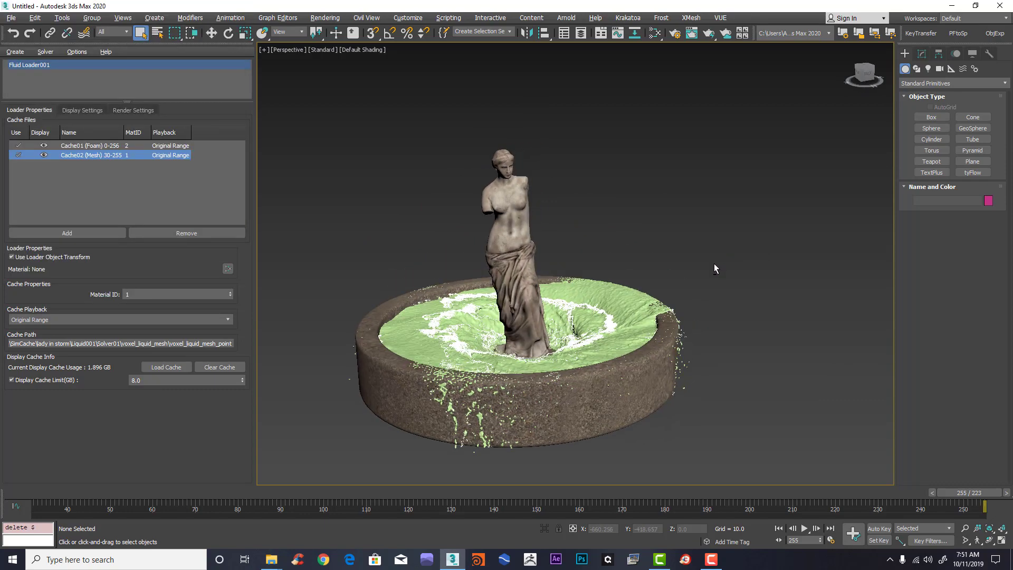
Step: Create a targeted Physical camera in the top view, placed diagonally away from the basin and aimed at the statue
middle_click_drag(628, 309, 646, 338, "alt")
scroll(617, 315, "up", 3)
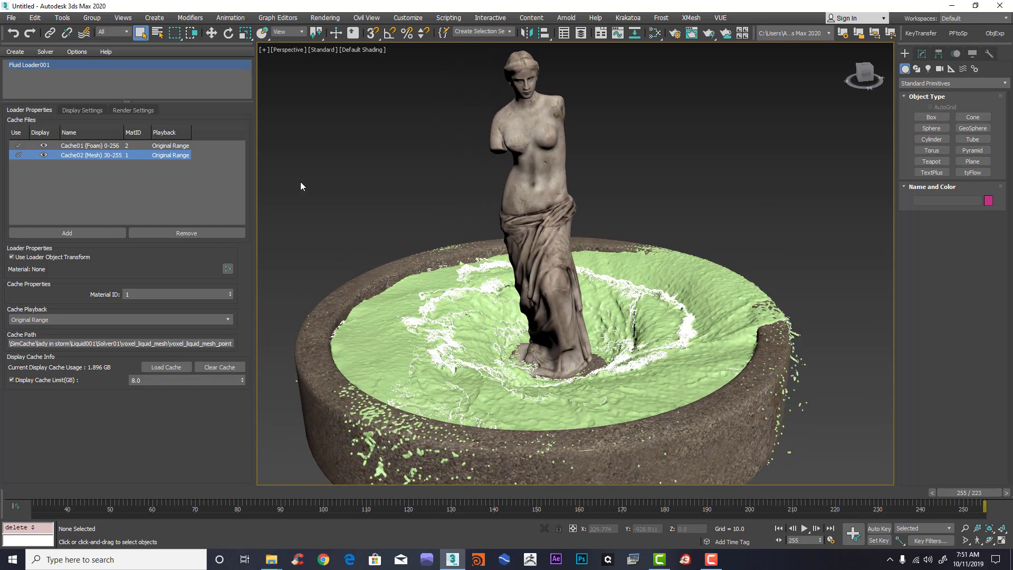
key("t")
scroll(566, 221, "down", 6)
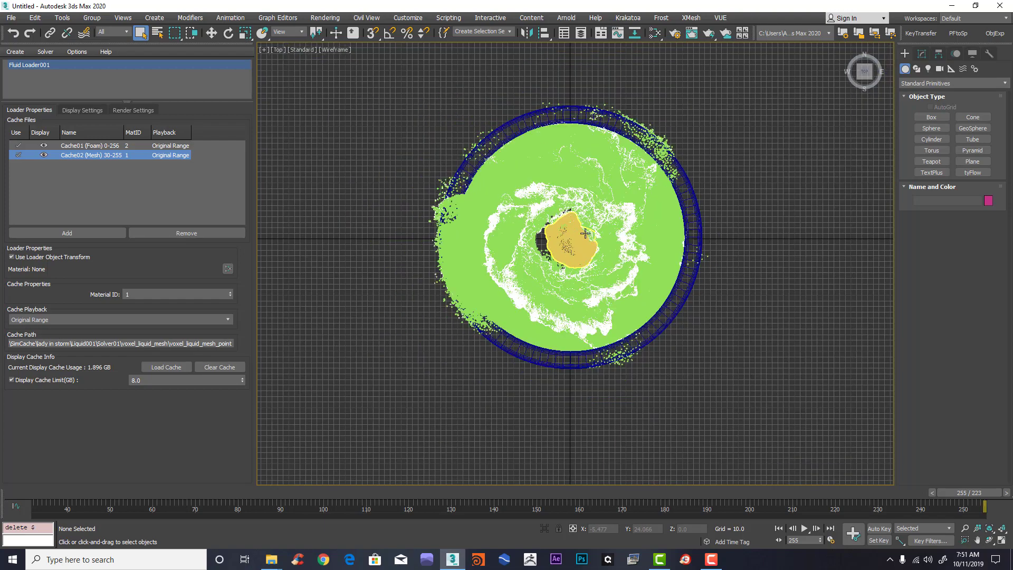
middle_click_drag(568, 241, 556, 271)
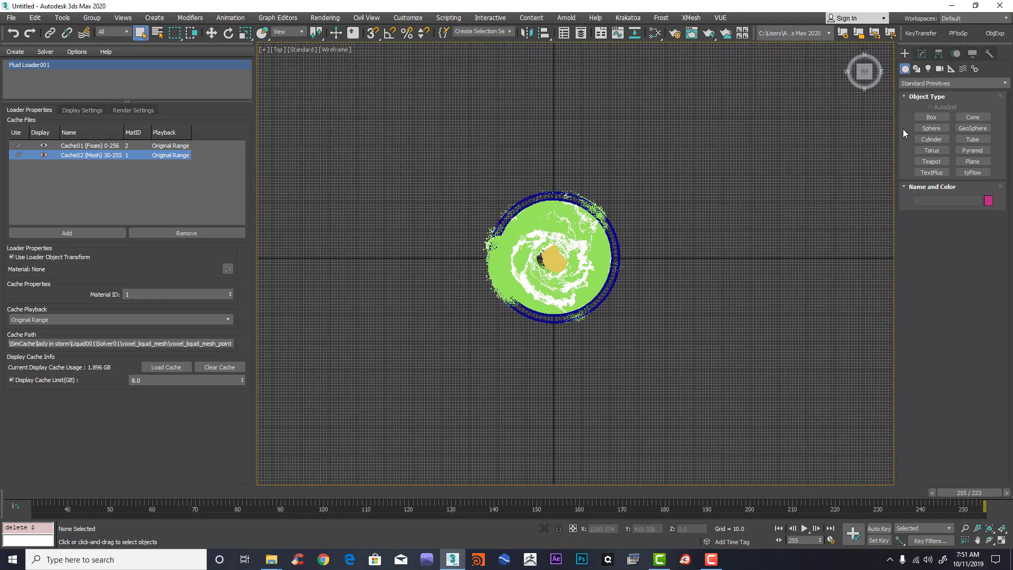
left_click(940, 69)
left_click(931, 117)
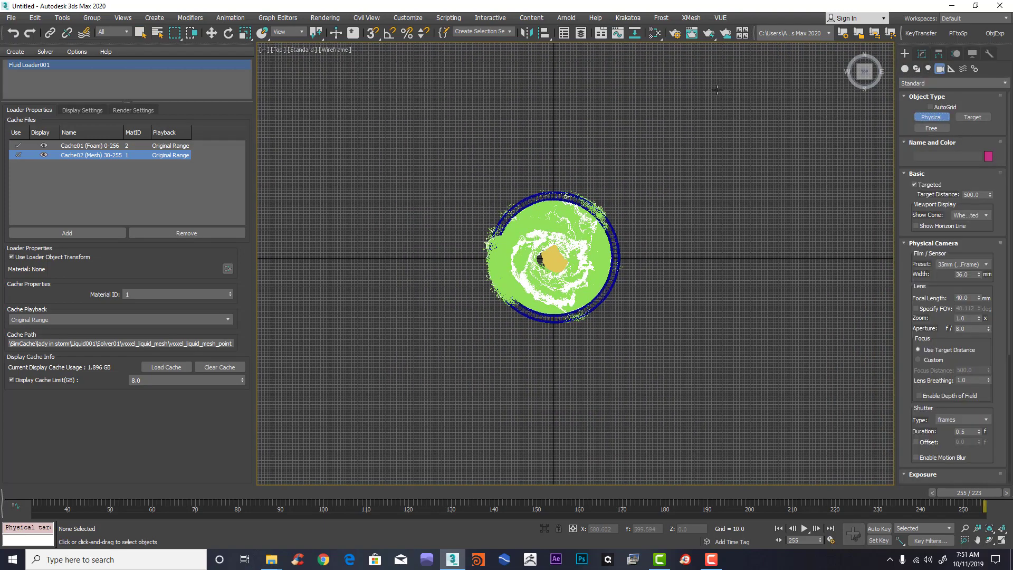
left_click_drag(720, 85, 561, 251)
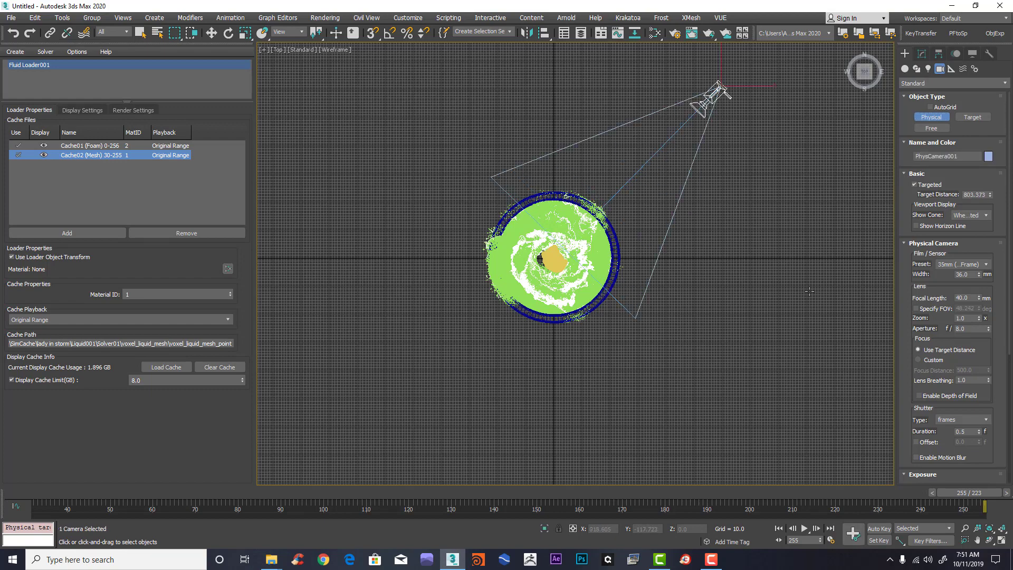
right_click(774, 268)
middle_click_drag(774, 268, 667, 353)
Step: Look through the new camera with shaded display and orbit it to look down on the statue and the vortex
key("c")
key("F3")
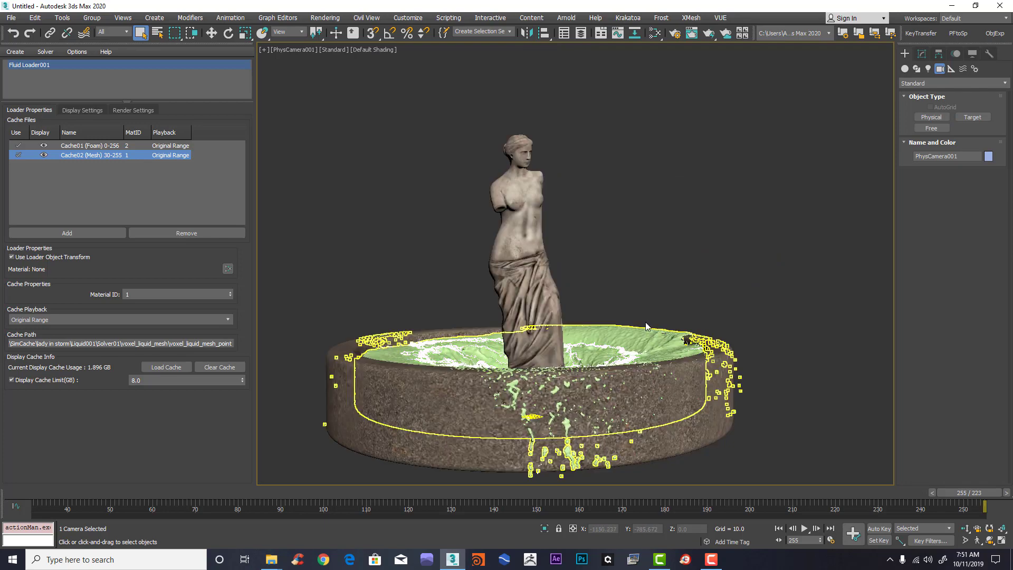
key("ctrl+r")
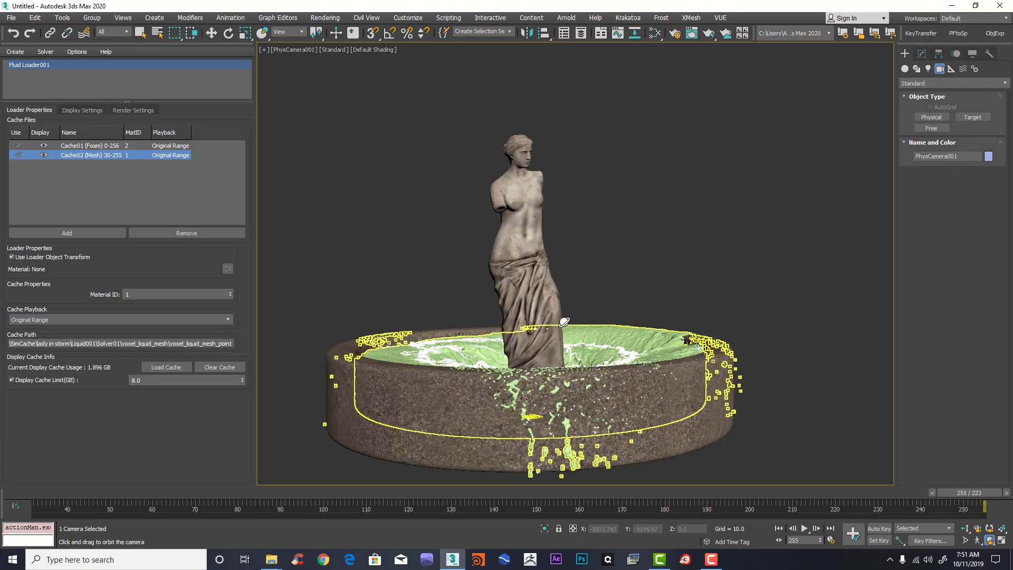
left_click_drag(616, 417, 485, 346)
left_click_drag(638, 338, 638, 337)
right_click(721, 183)
middle_click_drag(699, 202, 685, 176)
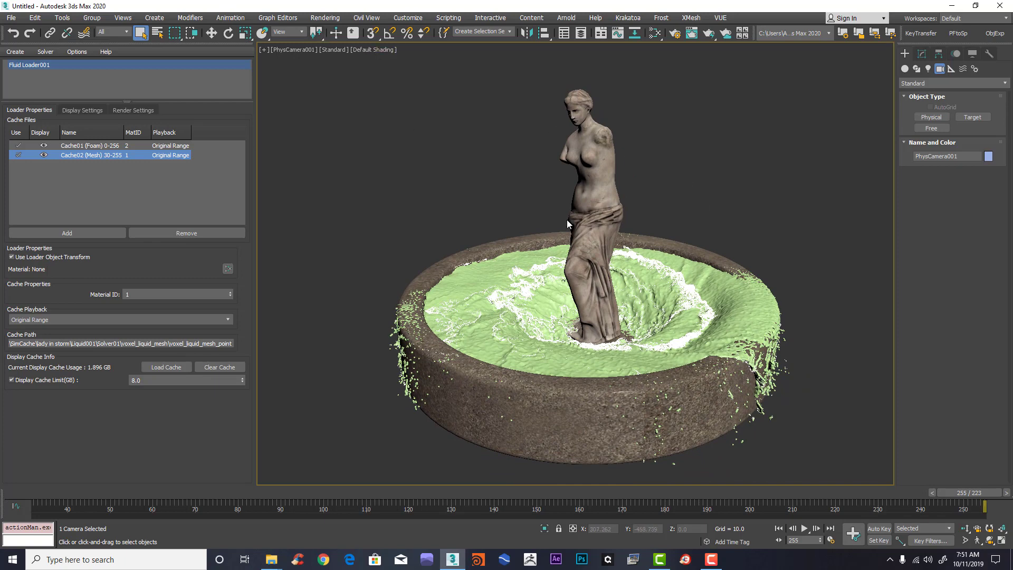
Step: Show safe frames and dolly and pan the camera so the statue and basin fill the frame
key("shift+f")
middle_click_drag(609, 262, 595, 262)
key("alt+z")
left_click_drag(602, 261, 605, 254)
middle_click_drag(651, 267, 637, 256)
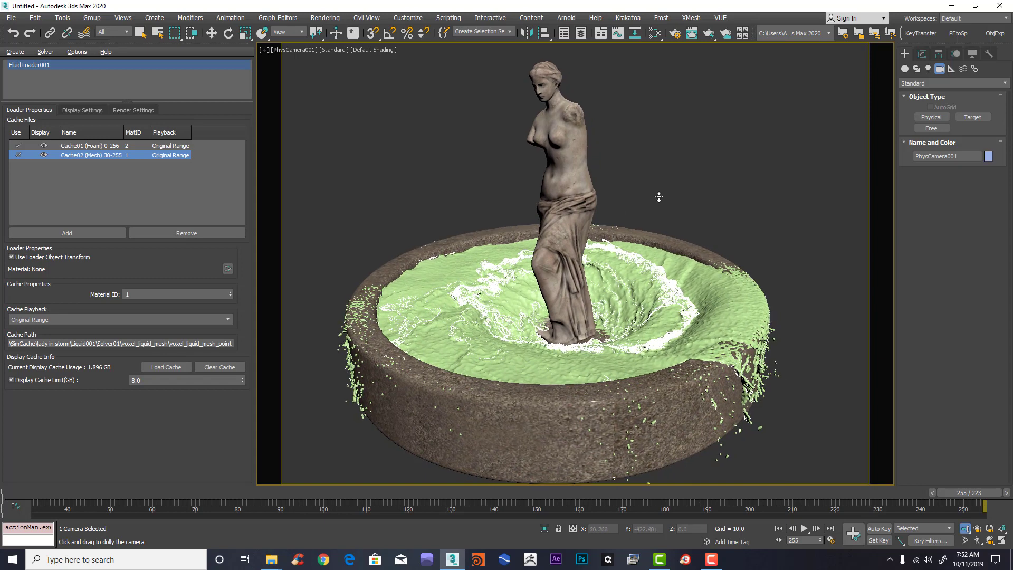
right_click(660, 174)
Step: Change the Fluid Loader001 object color from the 3ds Max palette to a light cyan-blue for the liquid
left_click(748, 302)
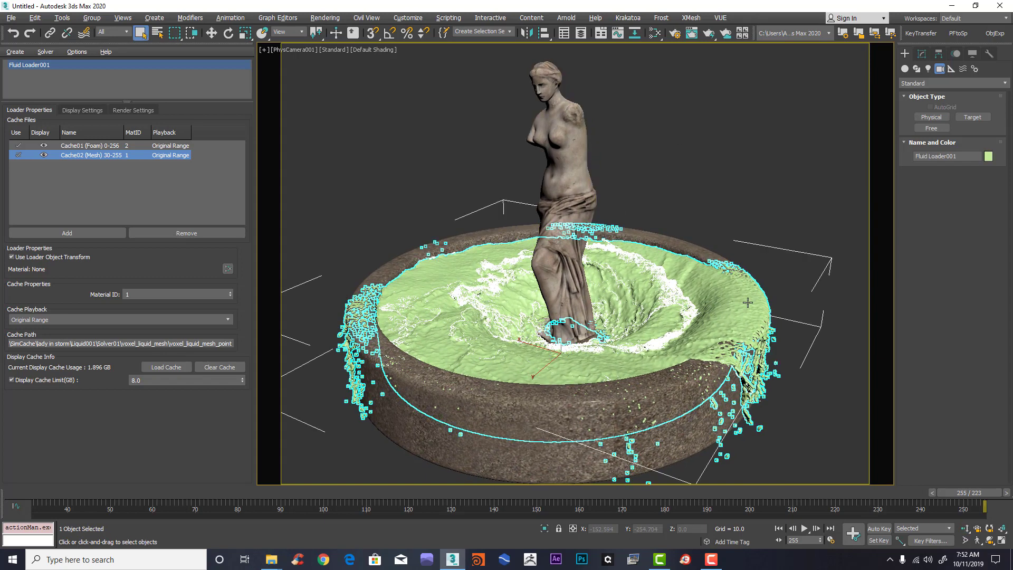
left_click(989, 157)
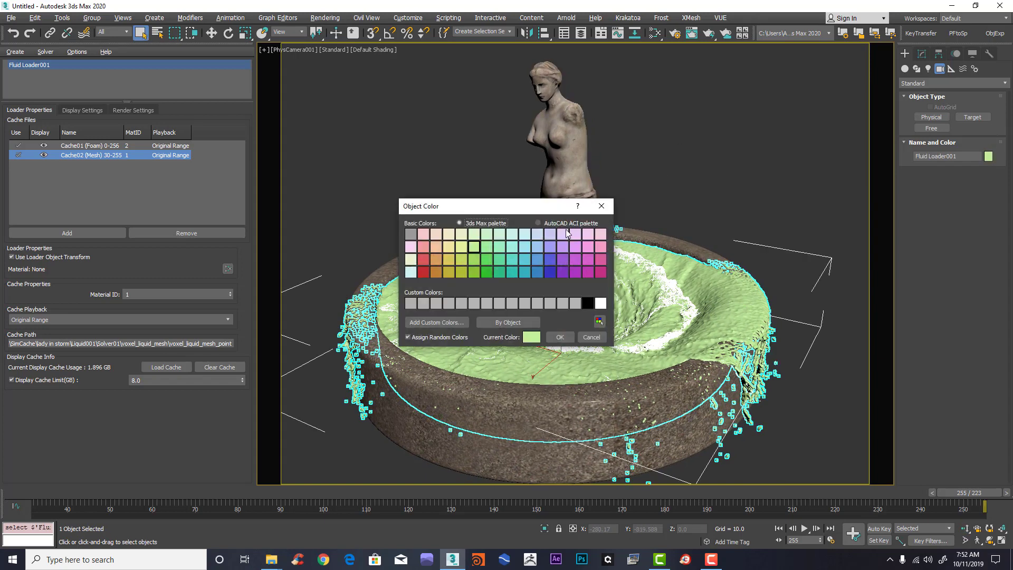
left_click(529, 257)
left_click(560, 337)
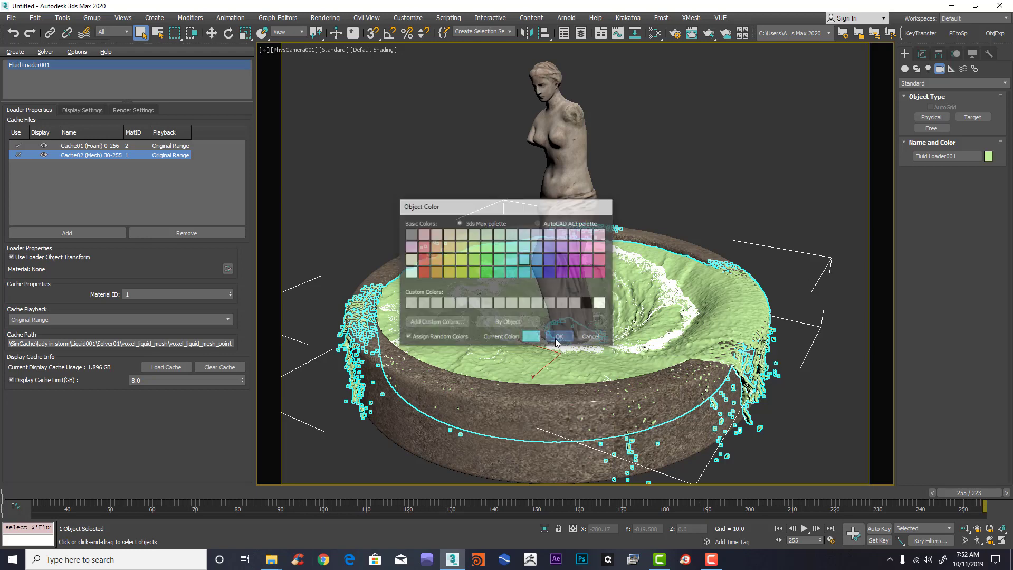
left_click(741, 179)
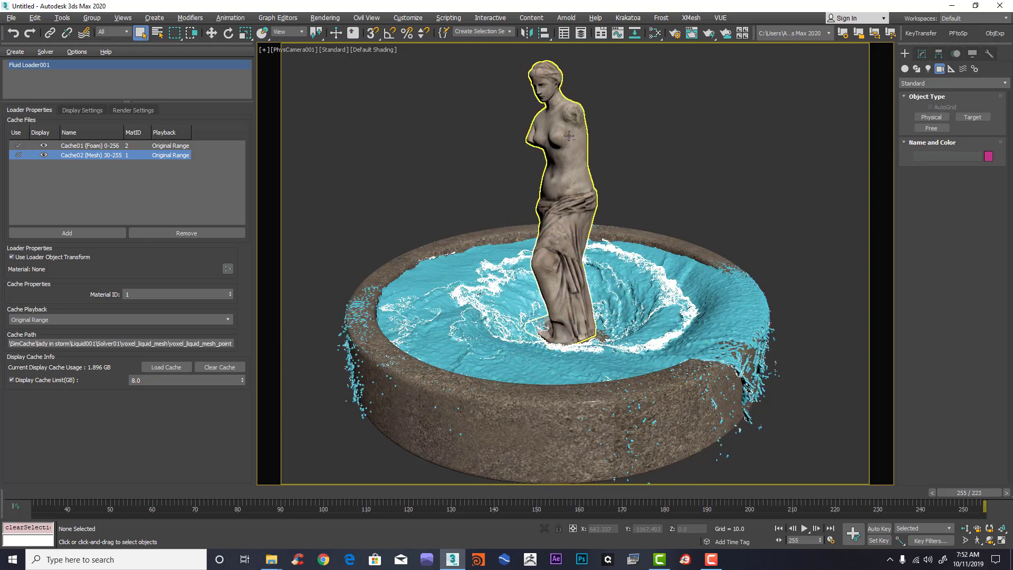
Step: Set the camera viewport's display quality to High Quality
left_click(365, 50)
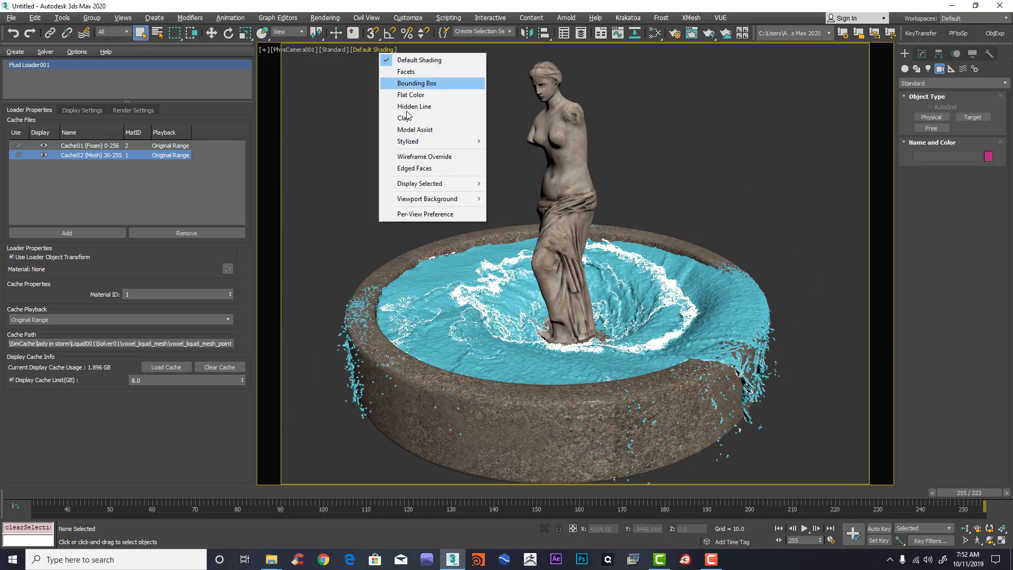
left_click(334, 50)
left_click(355, 76)
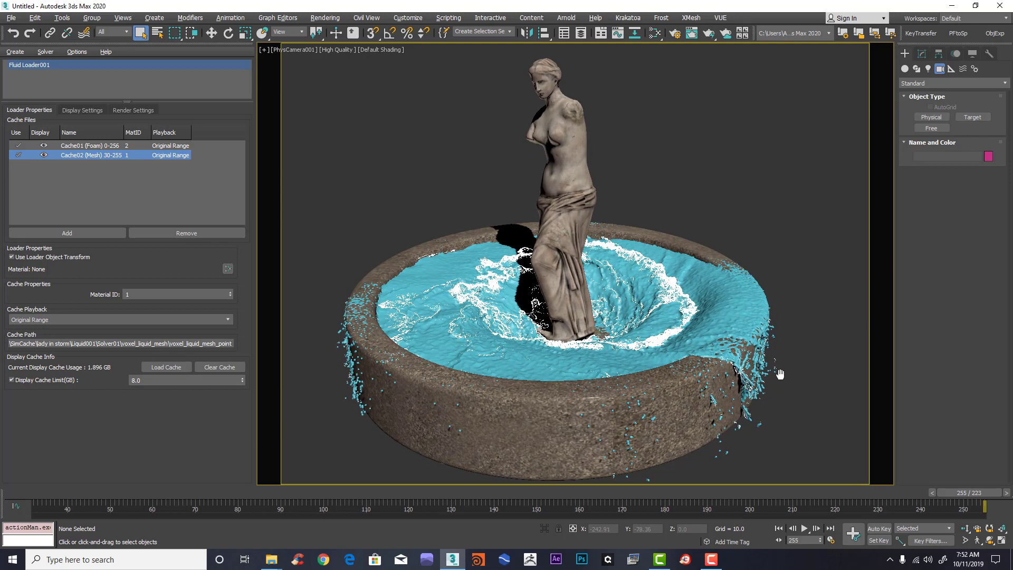
Step: Set the viewport background to Use Environment Background and slightly reframe the camera on the statue
key("alt+b")
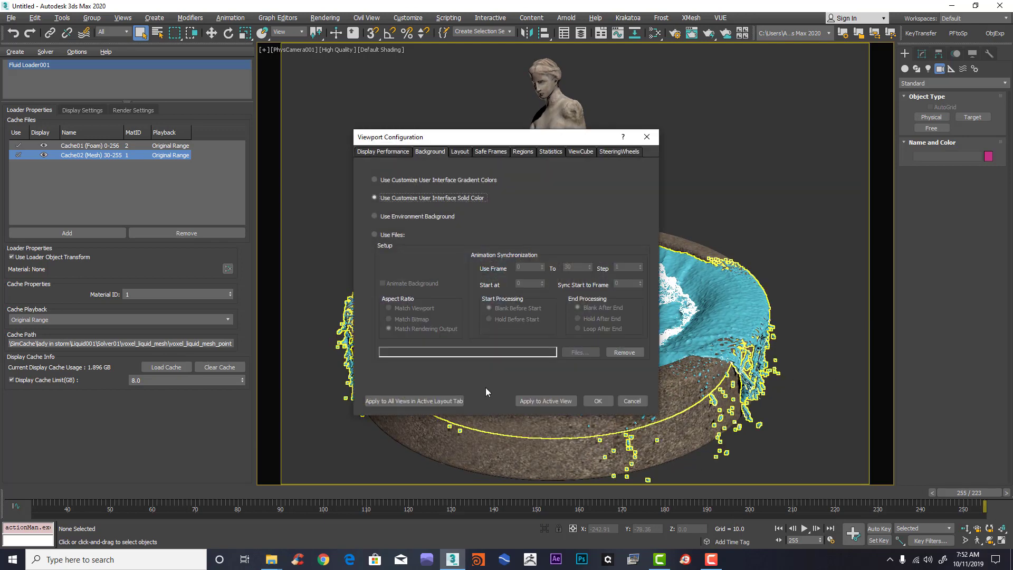
left_click(375, 216)
left_click(599, 401)
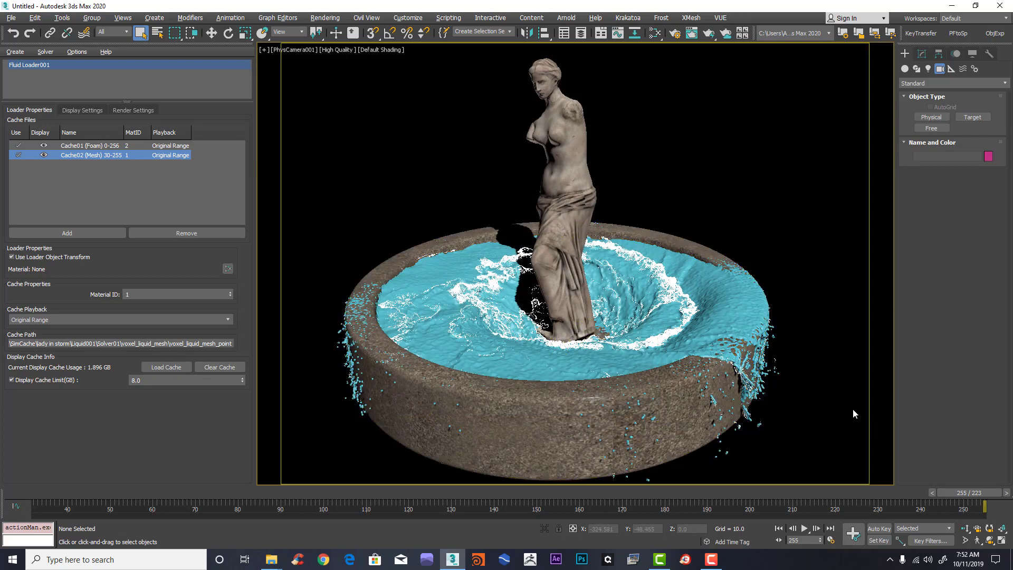
middle_click_drag(854, 410, 848, 400)
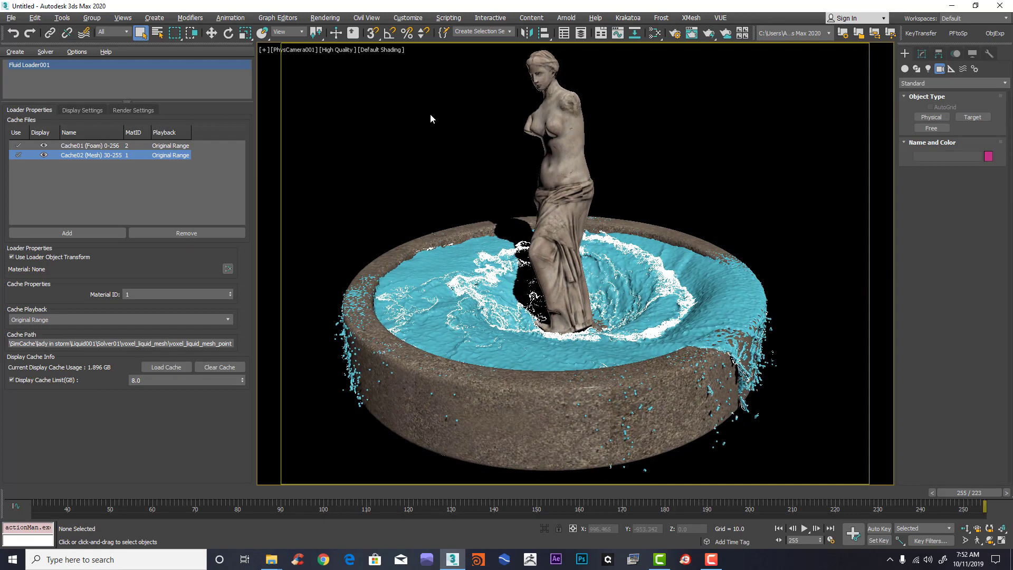
left_click(263, 50)
mouse_move(324, 161)
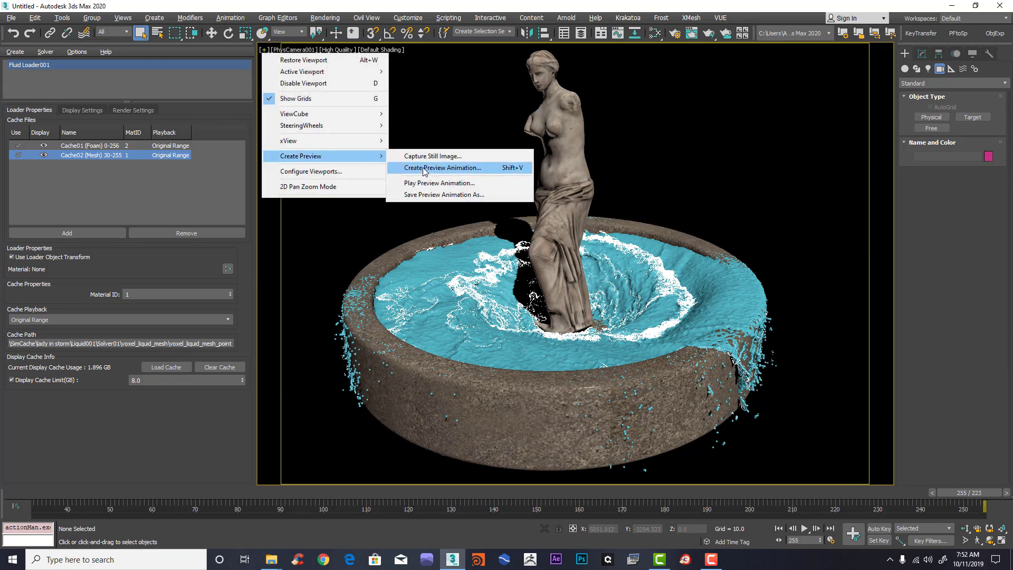
left_click(447, 169)
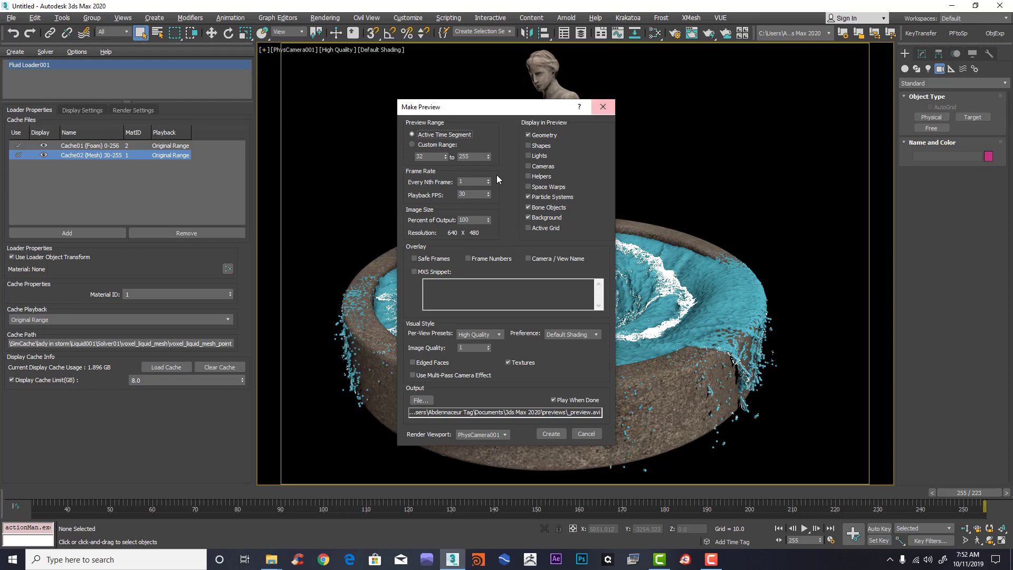
left_click(611, 107)
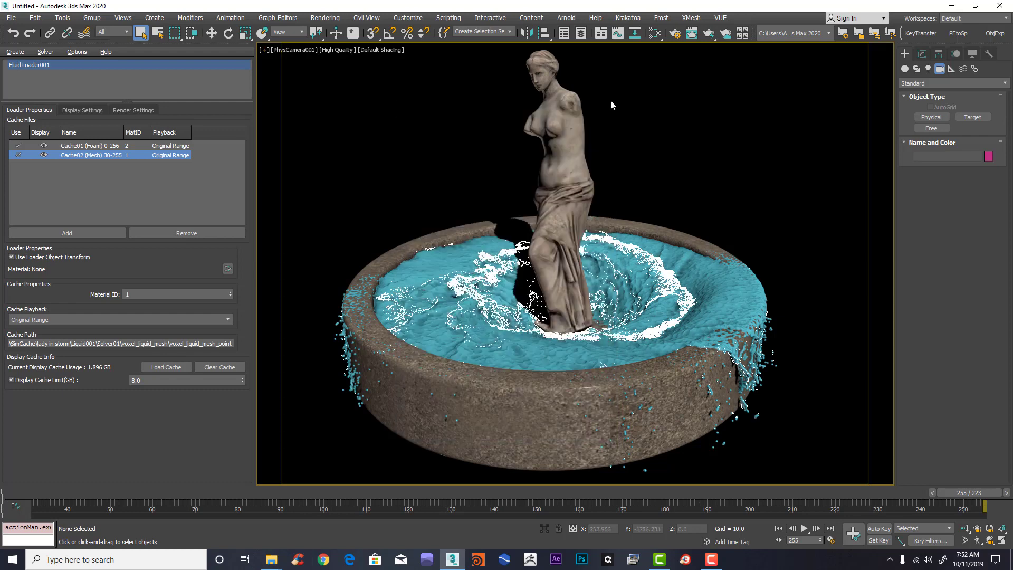
Step: Save the scene under the new file name "lady in storm004" in the scenes folder, without replacing an existing file
left_click(10, 17)
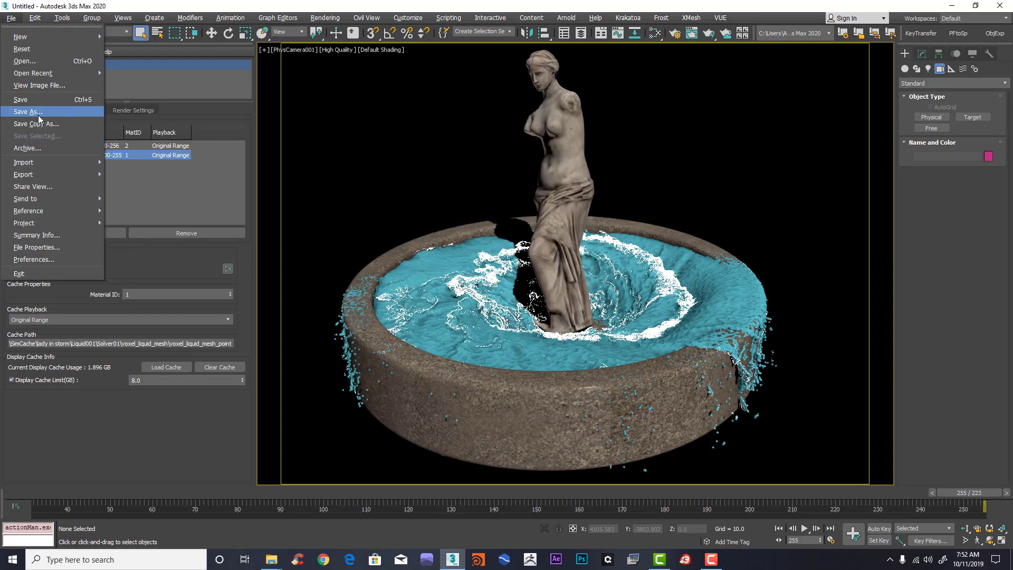
left_click(38, 112)
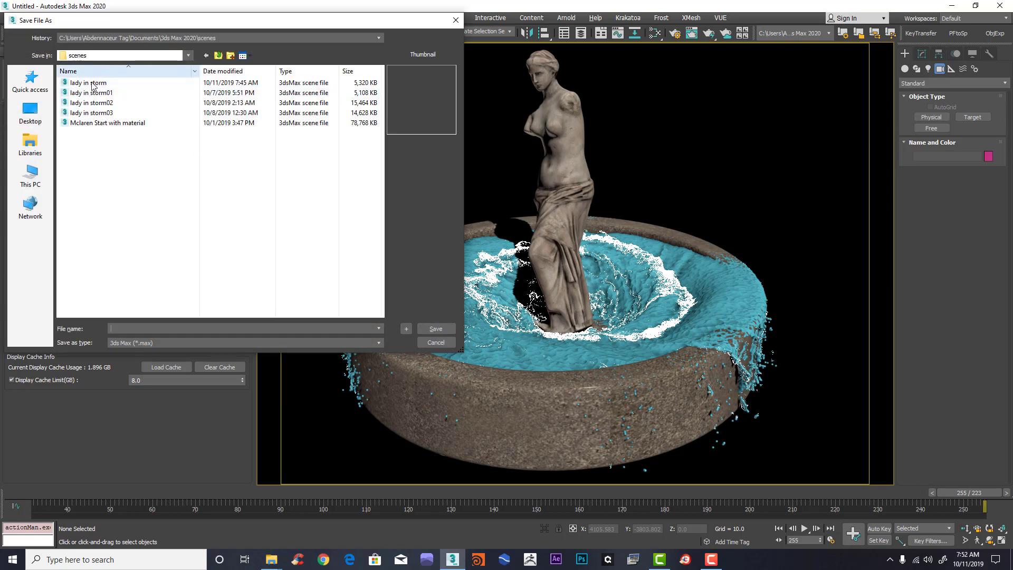
left_click(95, 83)
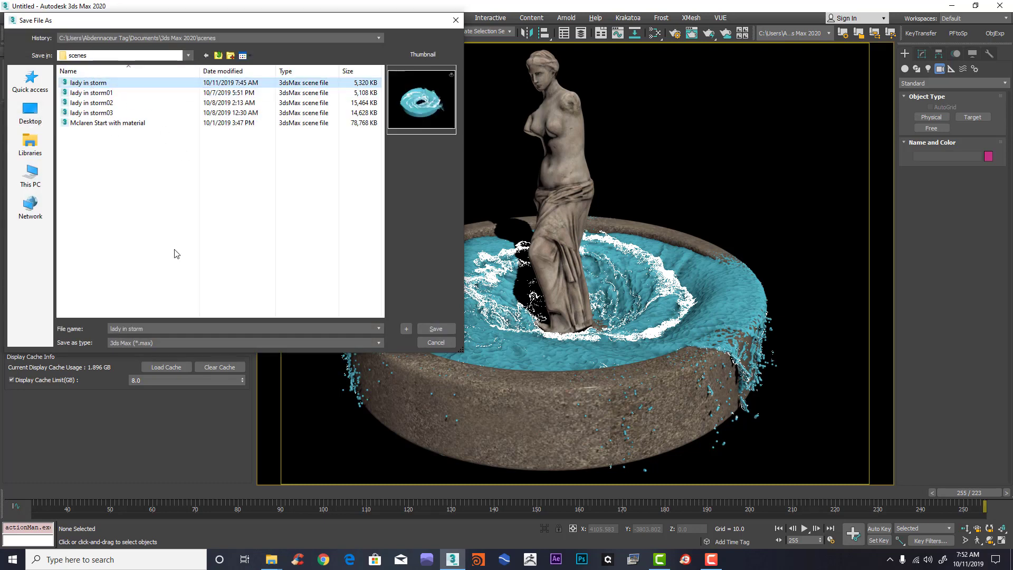
left_click(407, 329)
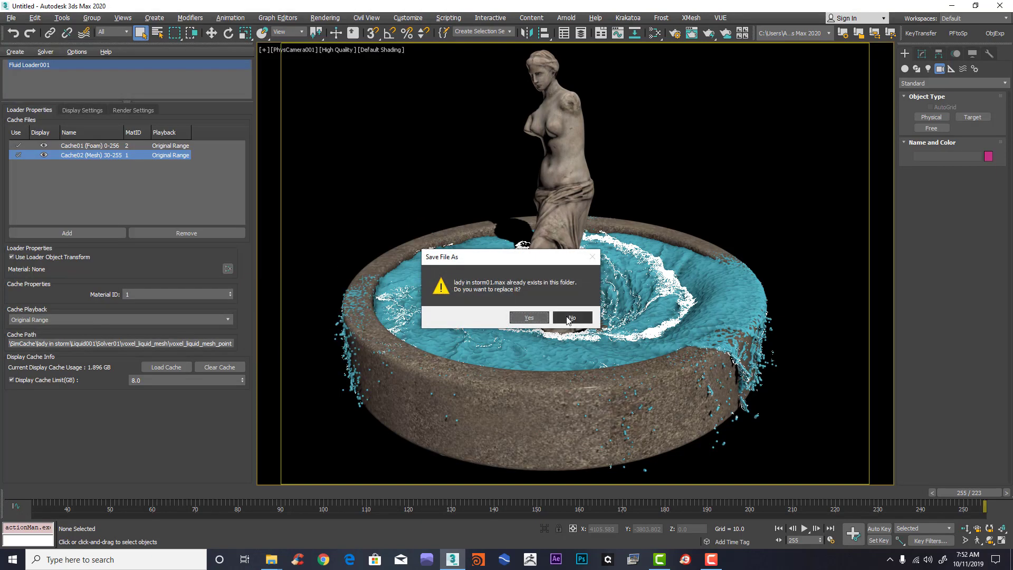
left_click(570, 318)
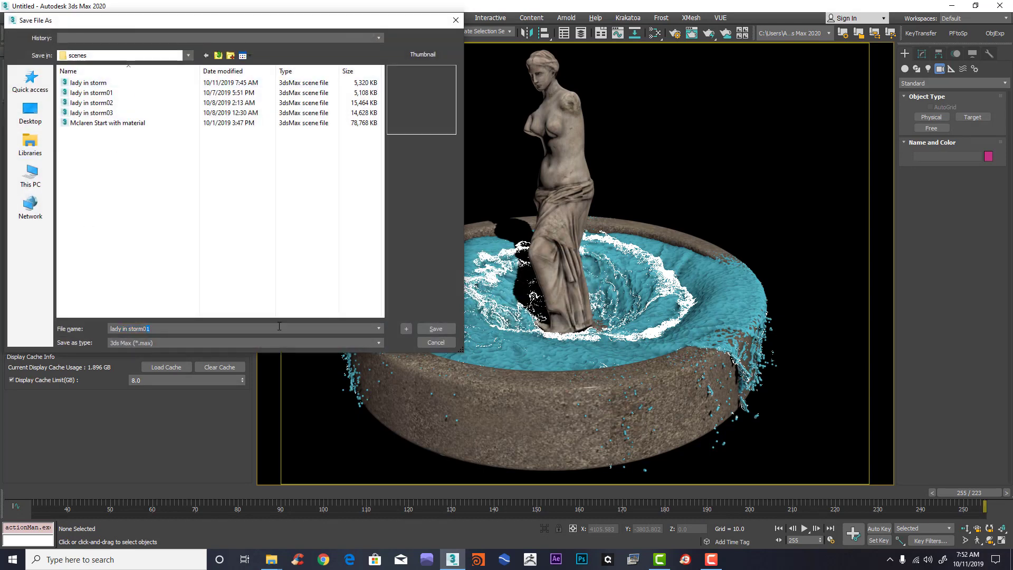
left_click(433, 329)
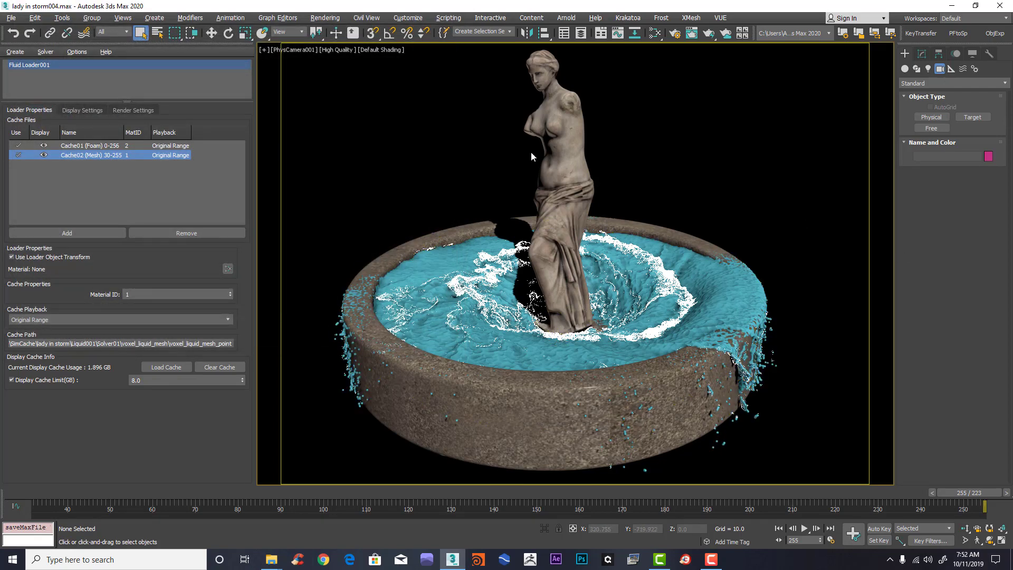
Step: Set up a preview animation of the camera view with the High Quality preset and an image quality of 20
left_click(267, 51)
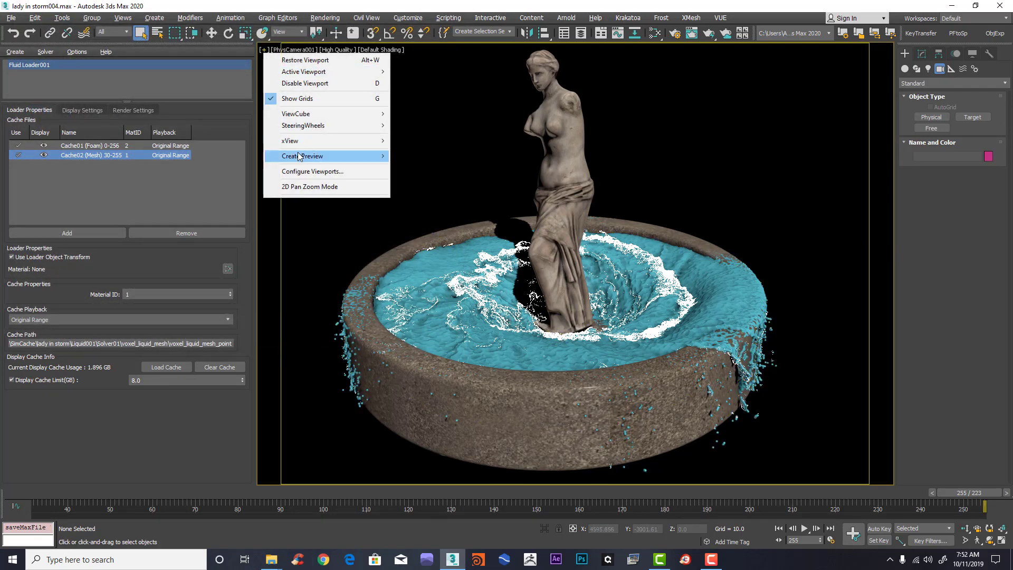
mouse_move(370, 157)
left_click(452, 169)
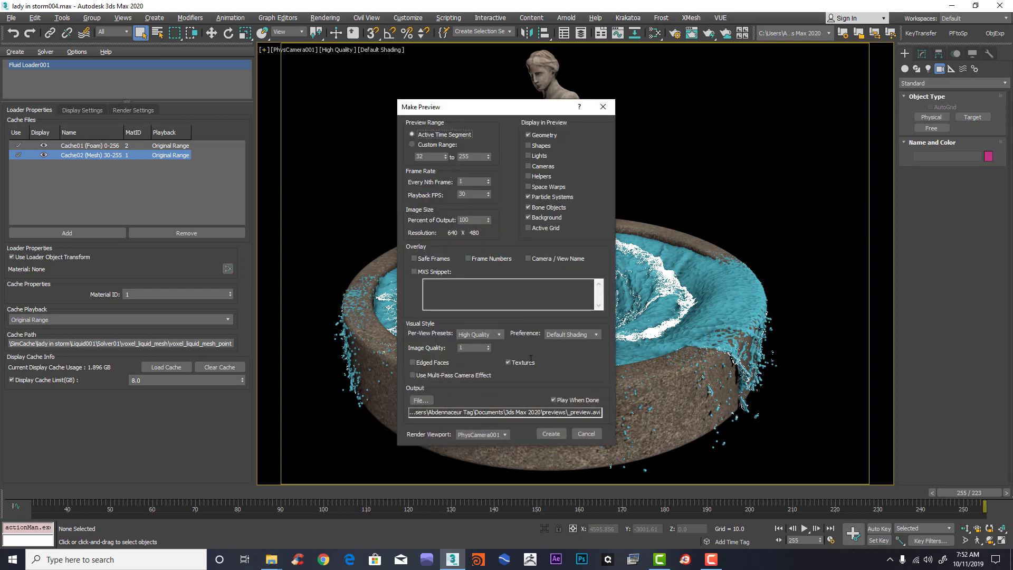
left_click(498, 335)
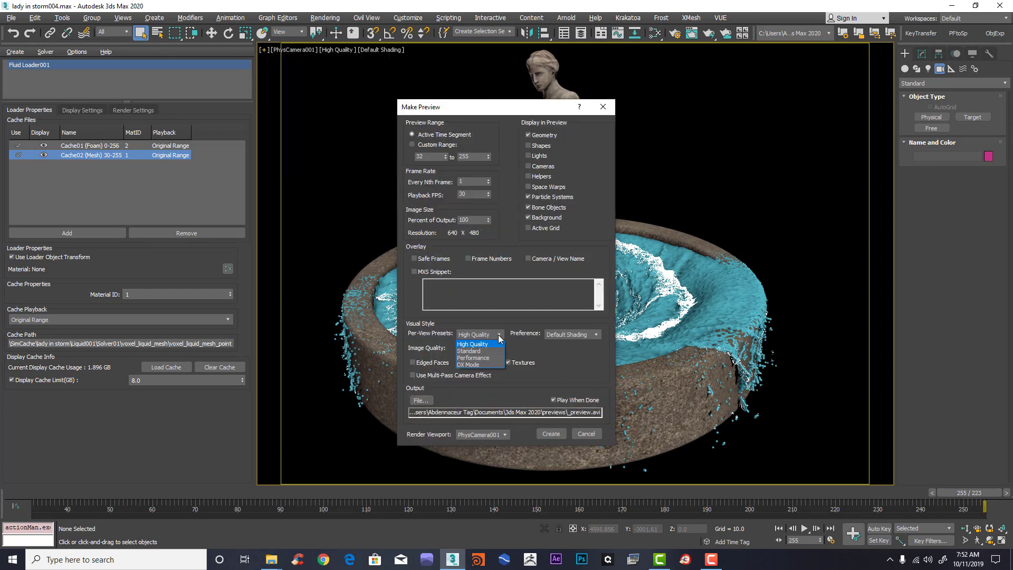
left_click(500, 338)
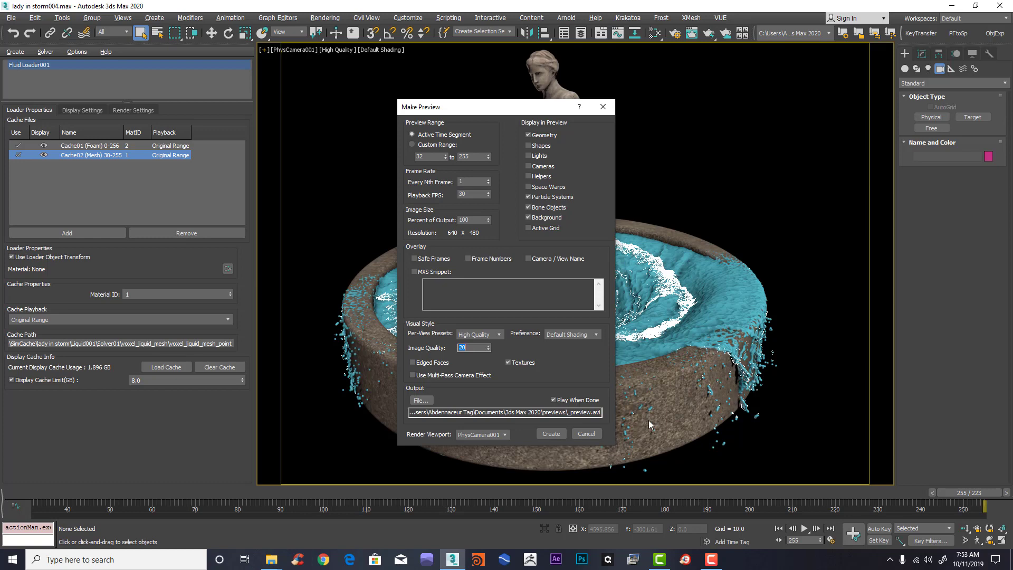
Step: Set the preview output to an OpenEXR image sequence named _preview, accepting the default OpenEXR configuration
left_click(419, 401)
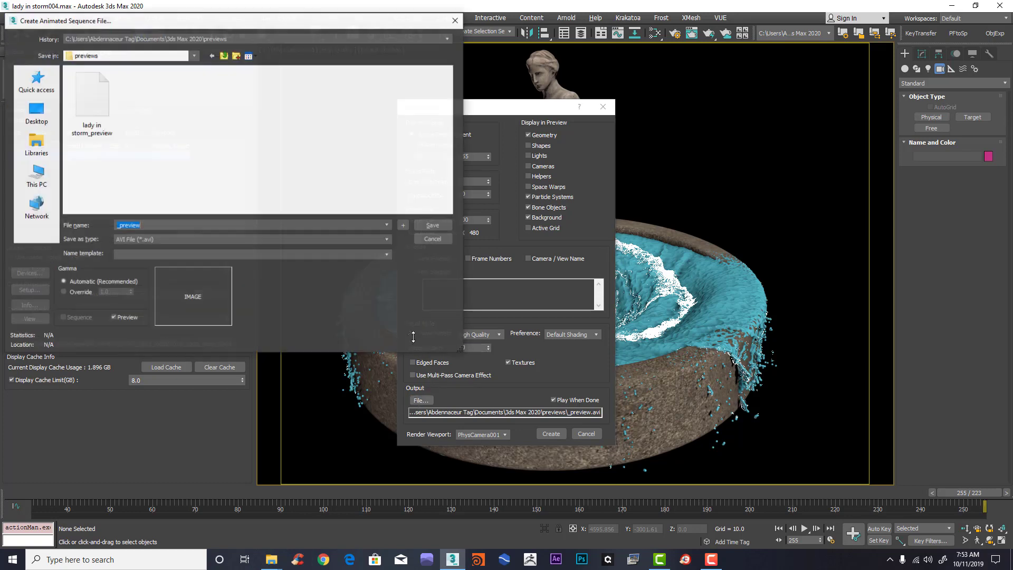
left_click(175, 240)
left_click(168, 284)
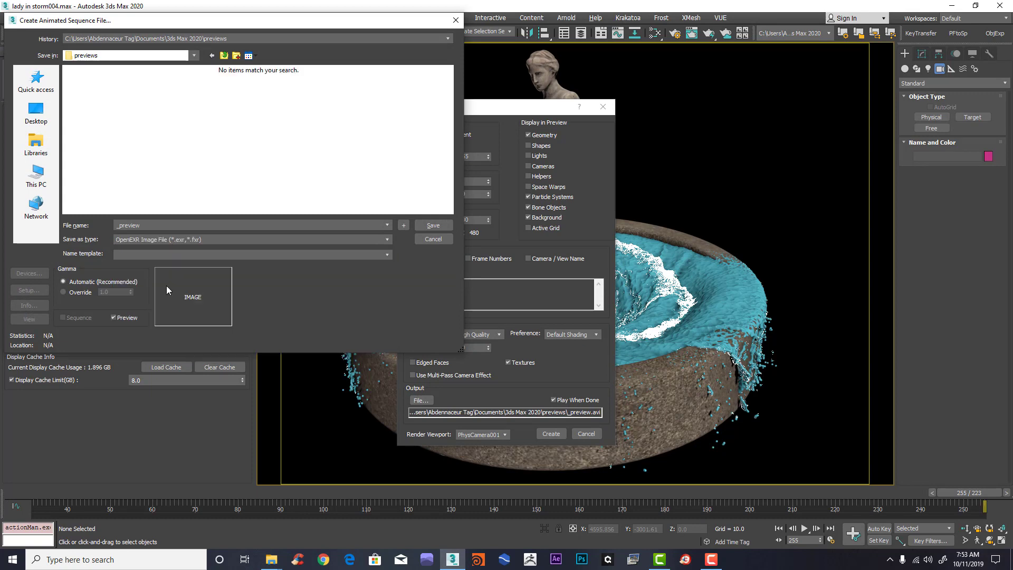
left_click(429, 226)
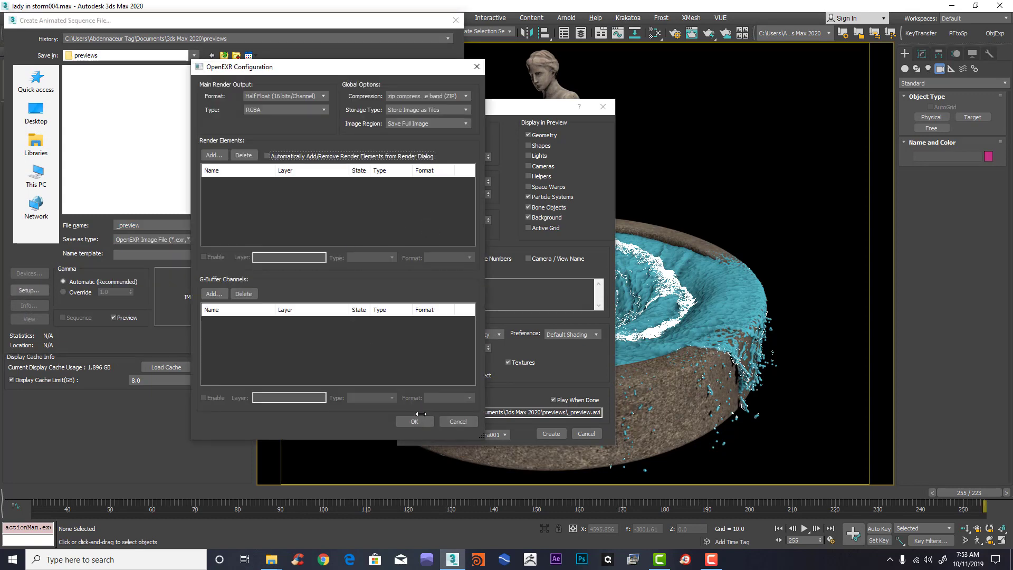
left_click(414, 421)
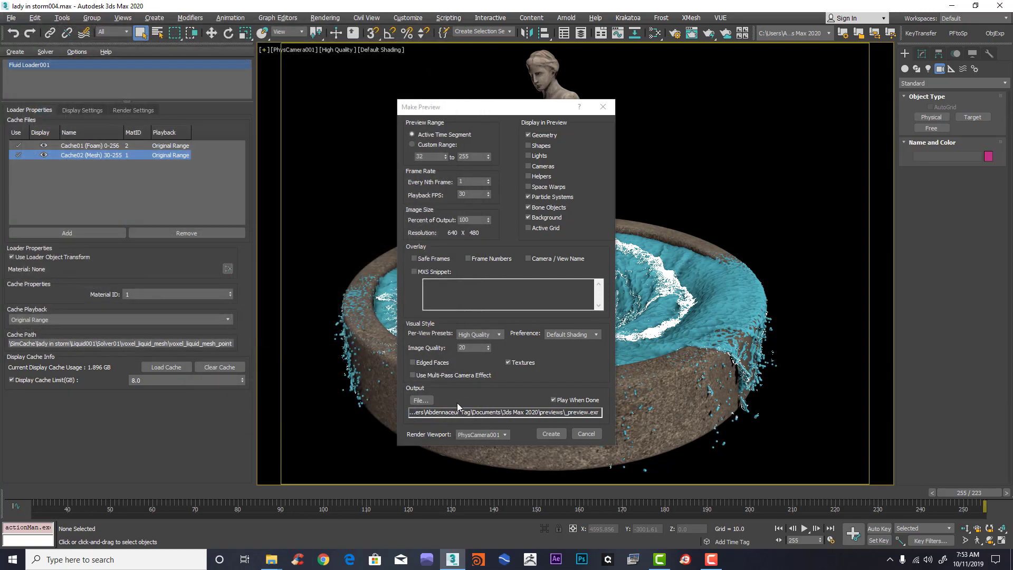
Step: Create the preview animation for PhysCamera001 and center its playback window to watch the result
left_click(551, 433)
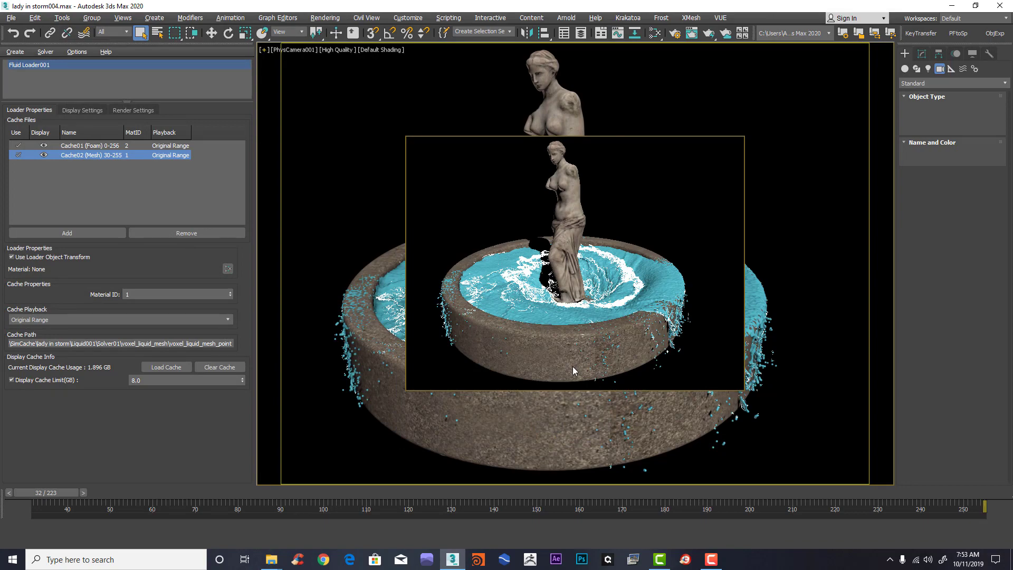
left_click(711, 560)
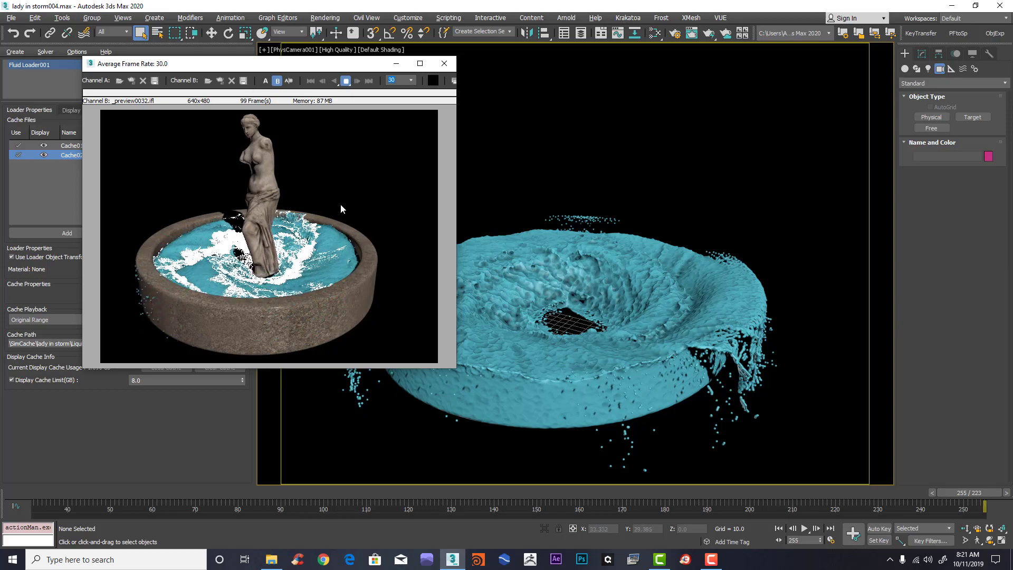
left_click_drag(261, 66, 502, 122)
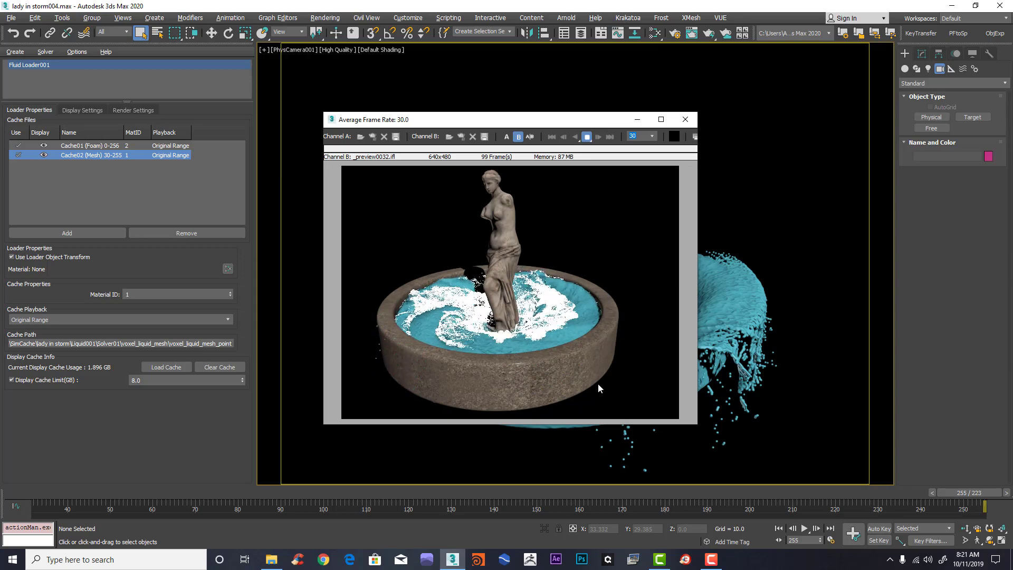